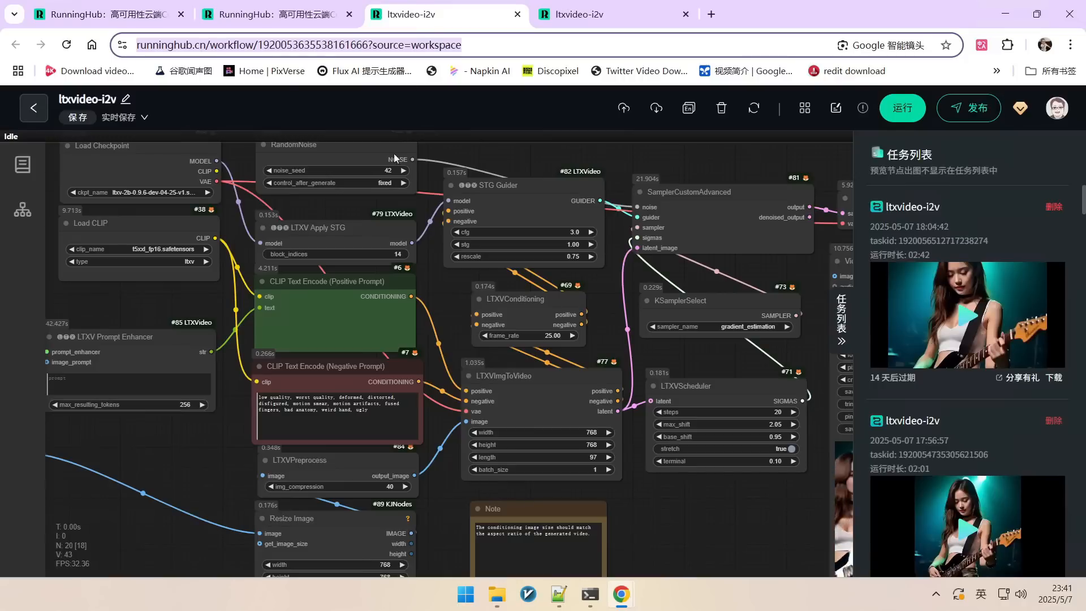
# Examine the Load Checkpoint and Load CLIP nodes within the overall ltxvideo-i2v workflow.
pyautogui.scroll(-6, 395, 158)
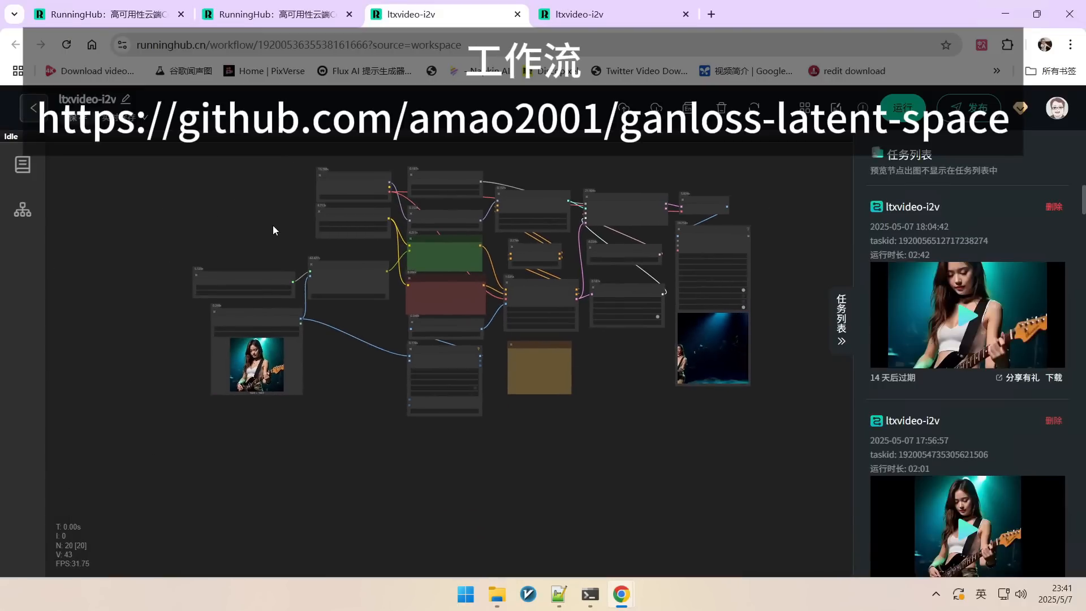
pyautogui.scroll(8, 273, 230)
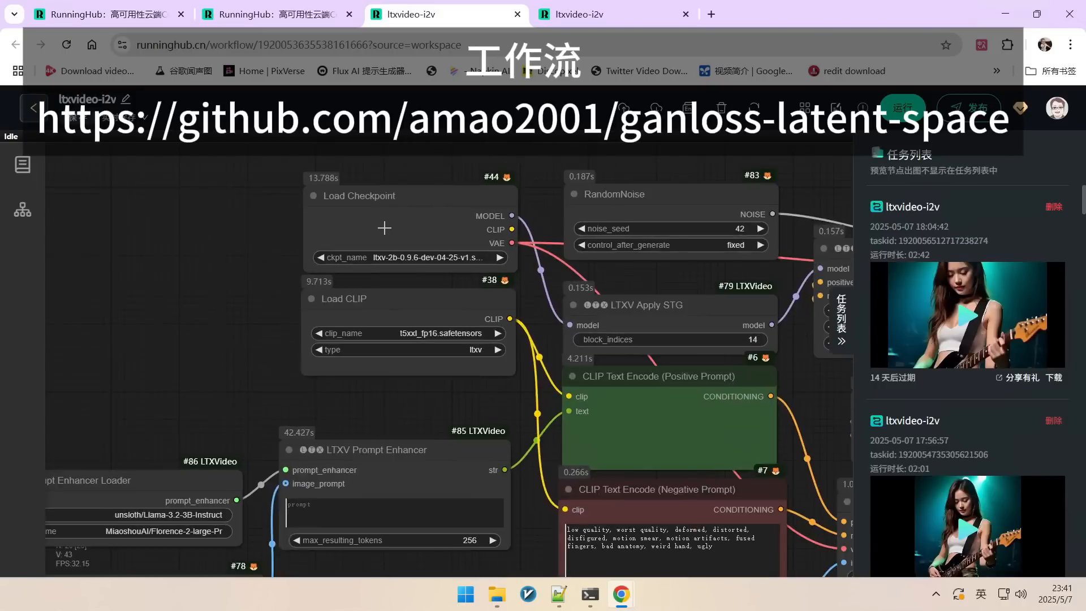
pyautogui.scroll(4, 384, 228)
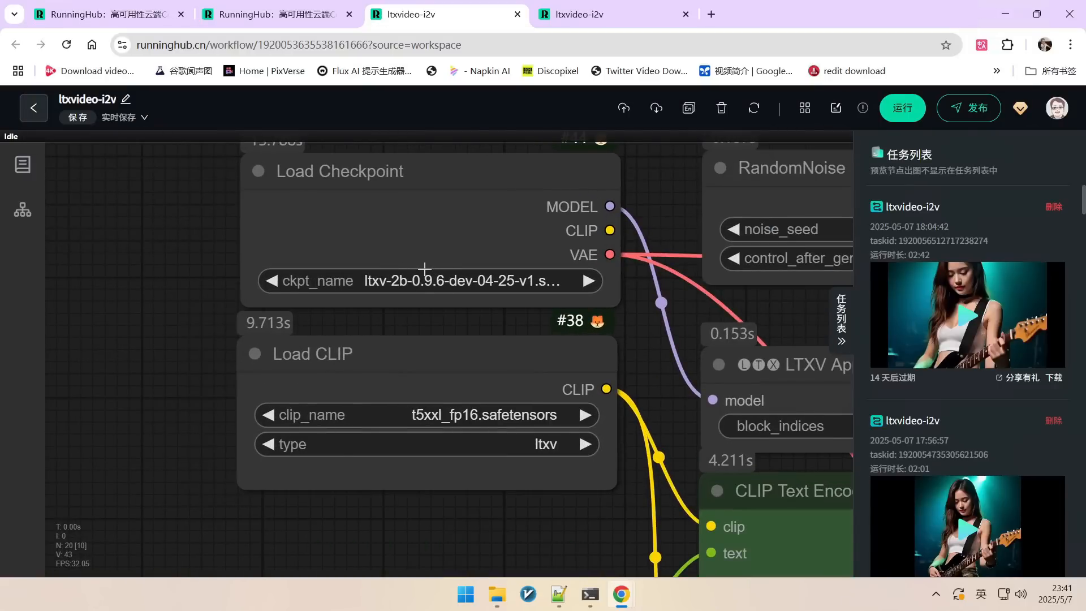
pyautogui.scroll(-2, 426, 226)
pyautogui.scroll(-5, 423, 193)
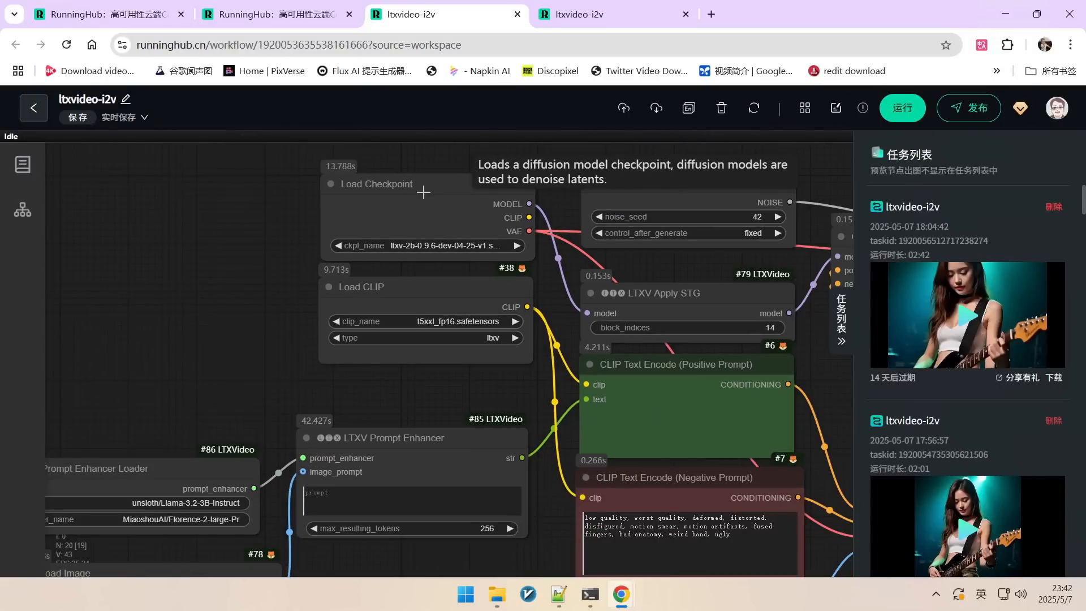
pyautogui.scroll(-2, 421, 199)
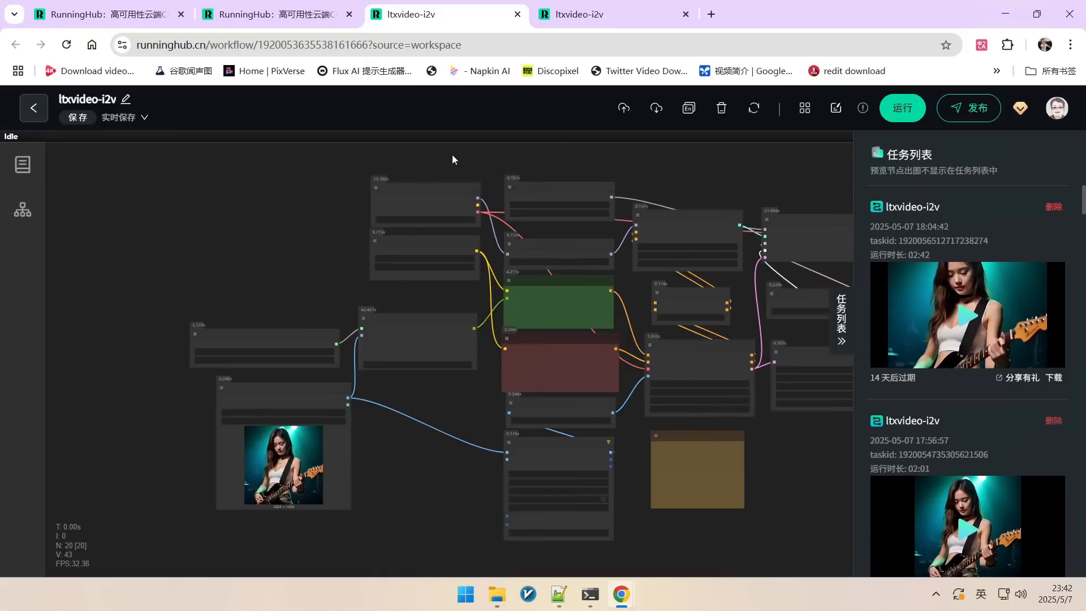
pyautogui.moveTo(454, 153); pyautogui.dragTo(325, 162)
pyautogui.scroll(4, 347, 213)
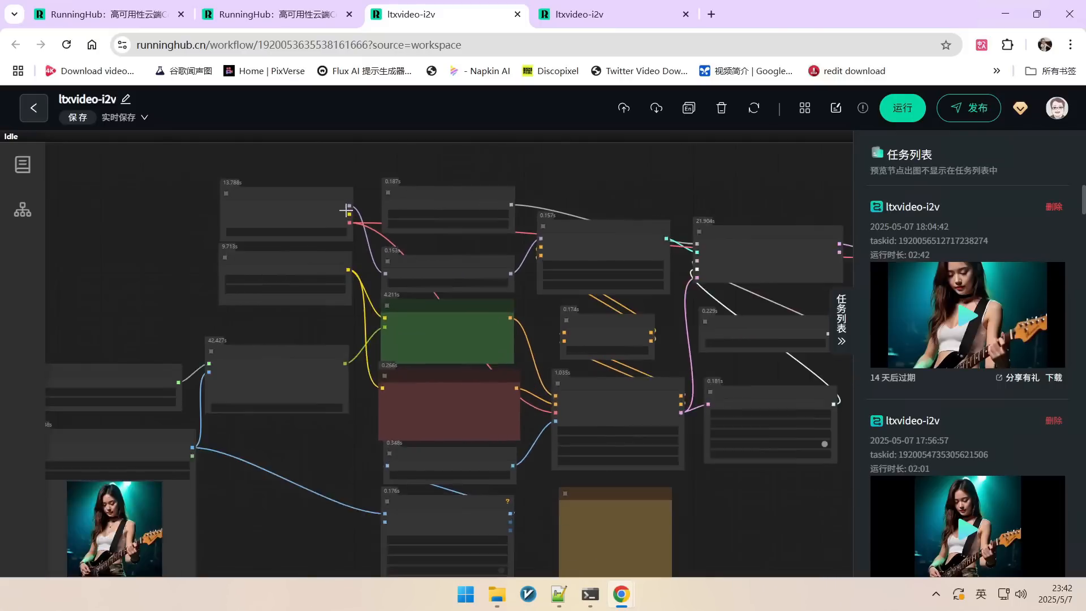
pyautogui.scroll(3, 261, 268)
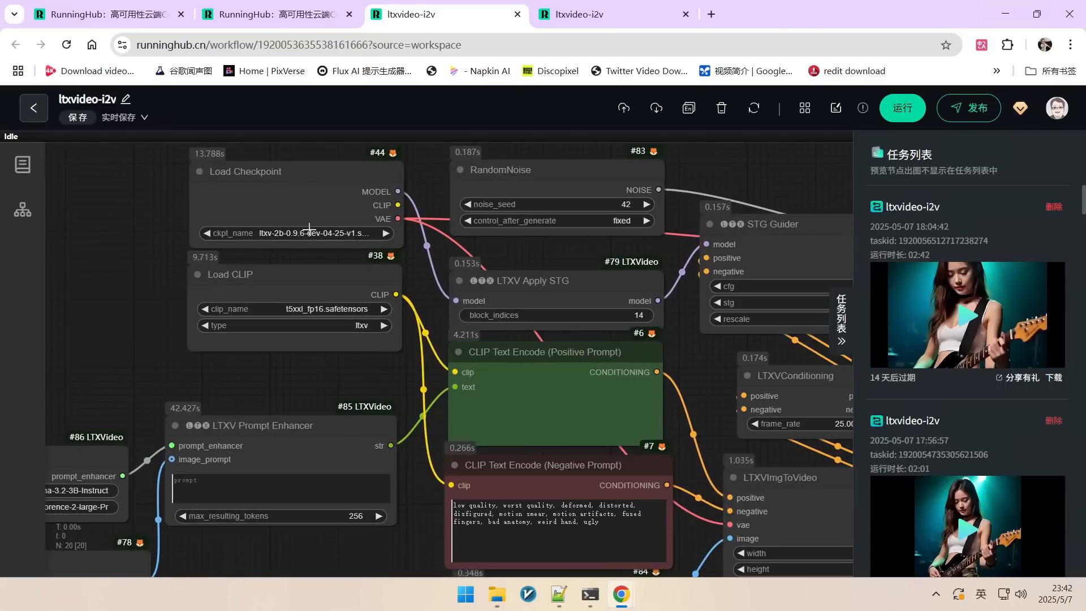
pyautogui.scroll(-5, 309, 228)
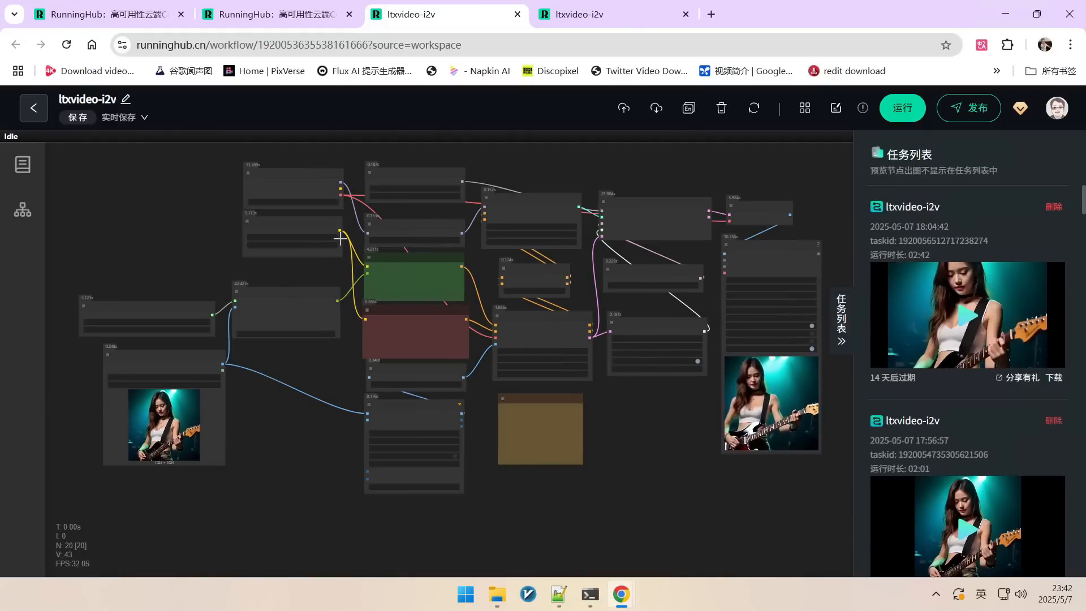
# Look over the workflow's video output and inspect the source picture in the Load Image node.
pyautogui.scroll(2, 721, 434)
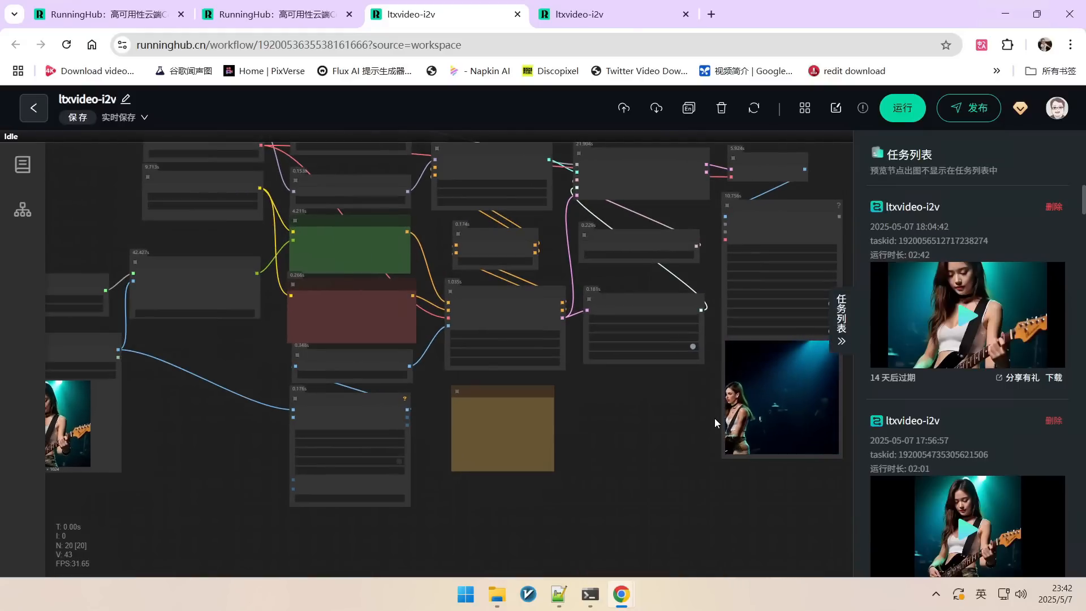
pyautogui.scroll(-2, 715, 418)
pyautogui.scroll(6, 129, 394)
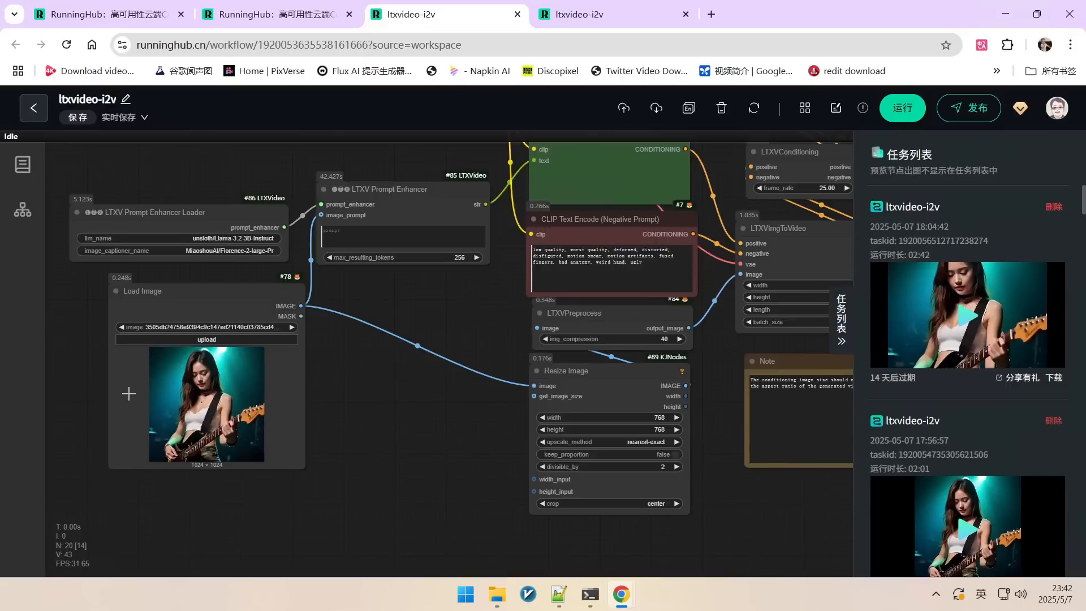
pyautogui.scroll(4, 129, 394)
pyautogui.scroll(-6, 269, 378)
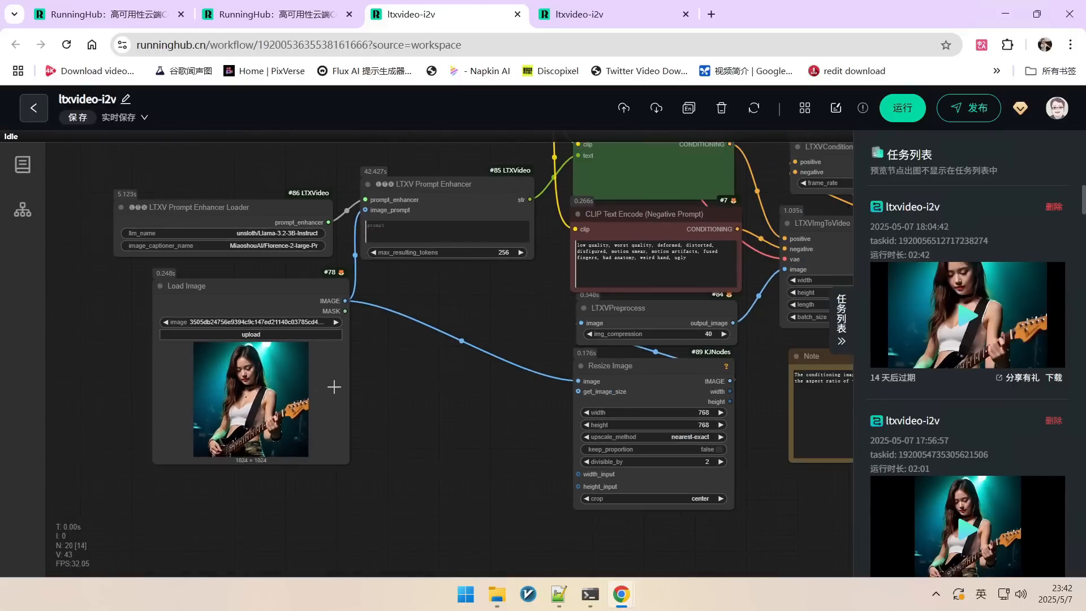
# Examine the LTXV Prompt Enhancer Loader and LTXV Prompt Enhancer nodes and their link to the positive prompt.
pyautogui.scroll(4, 361, 342)
pyautogui.scroll(4, 247, 284)
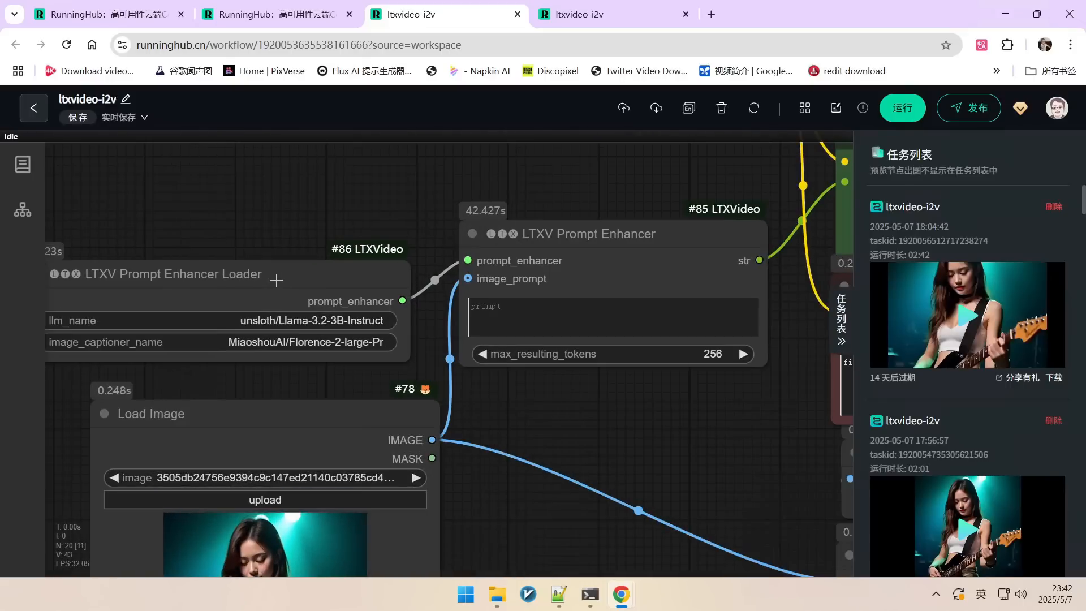
pyautogui.scroll(-3, 276, 280)
pyautogui.moveTo(509, 251); pyautogui.dragTo(494, 252)
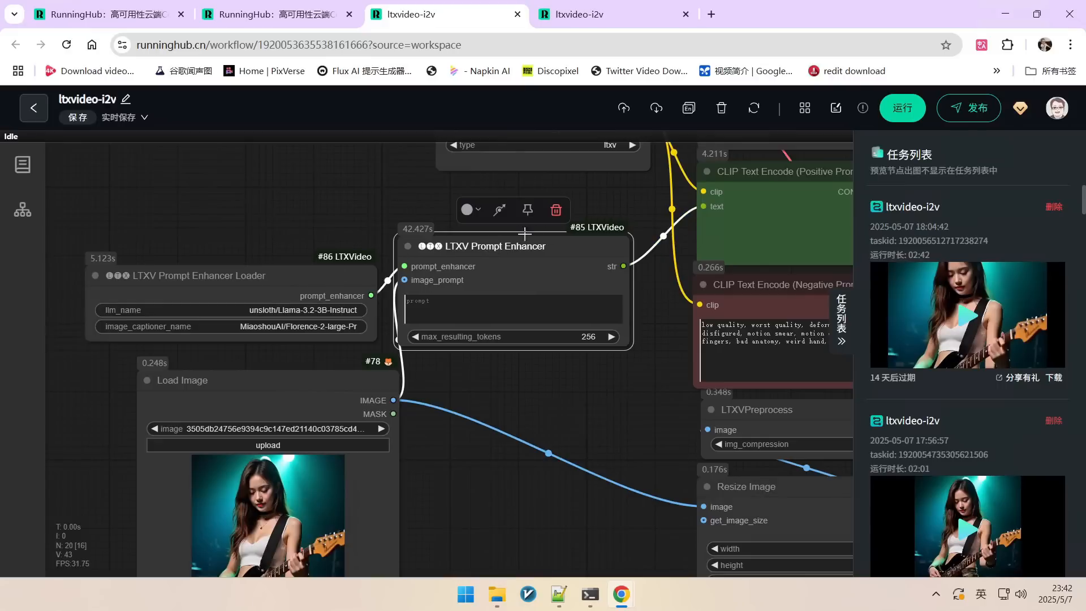
pyautogui.moveTo(617, 208); pyautogui.dragTo(529, 216)
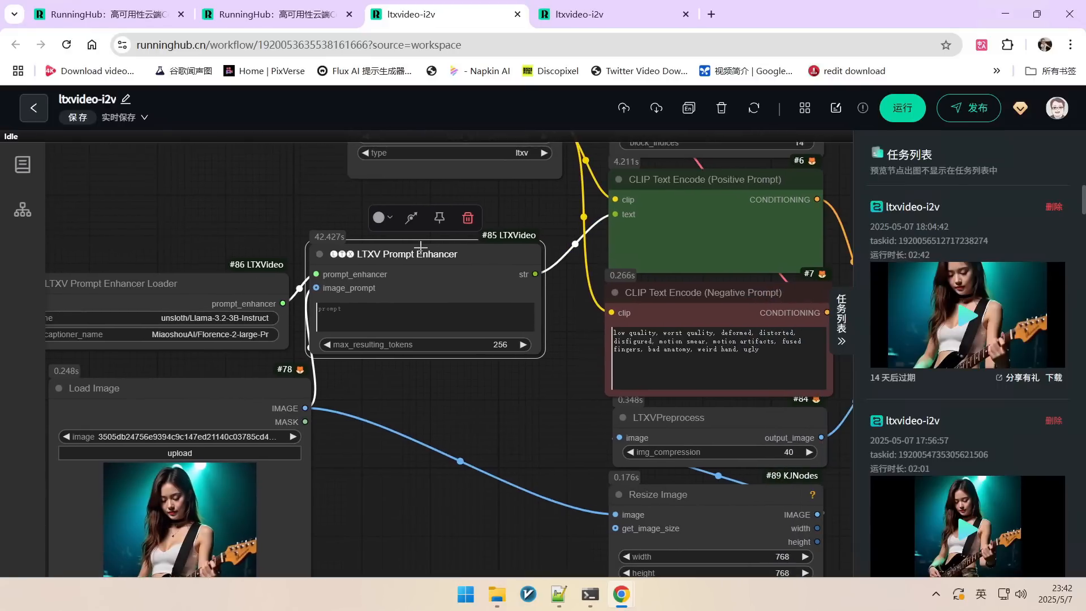
pyautogui.scroll(-4, 431, 285)
pyautogui.moveTo(516, 376); pyautogui.dragTo(116, 340)
pyautogui.moveTo(458, 376); pyautogui.dragTo(462, 411)
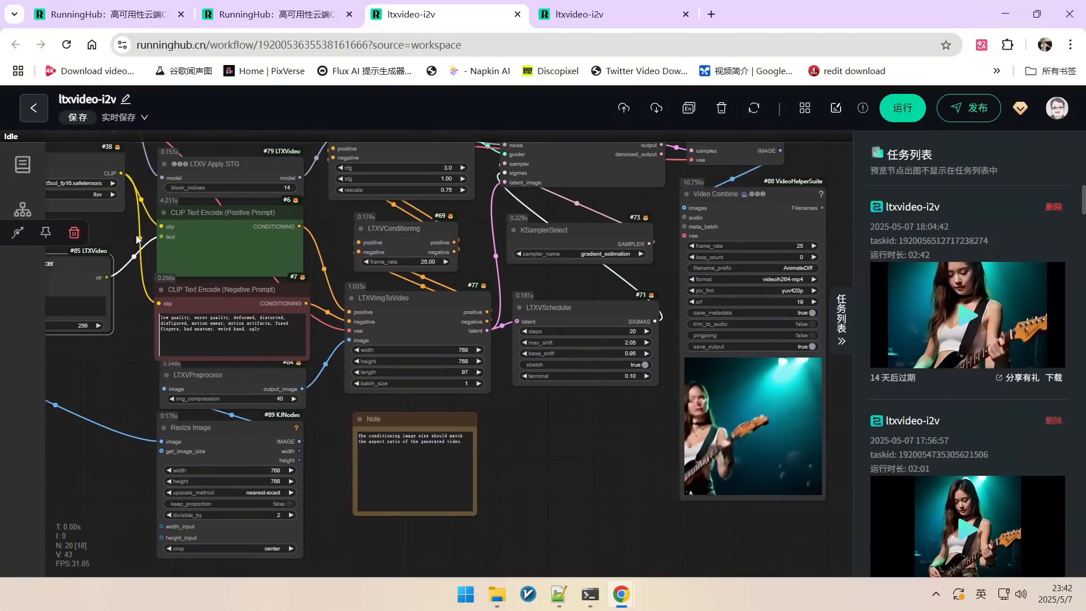
# Inspect the generated video preview in the Video Combine node, then return to the whole workflow.
pyautogui.scroll(5, 626, 466)
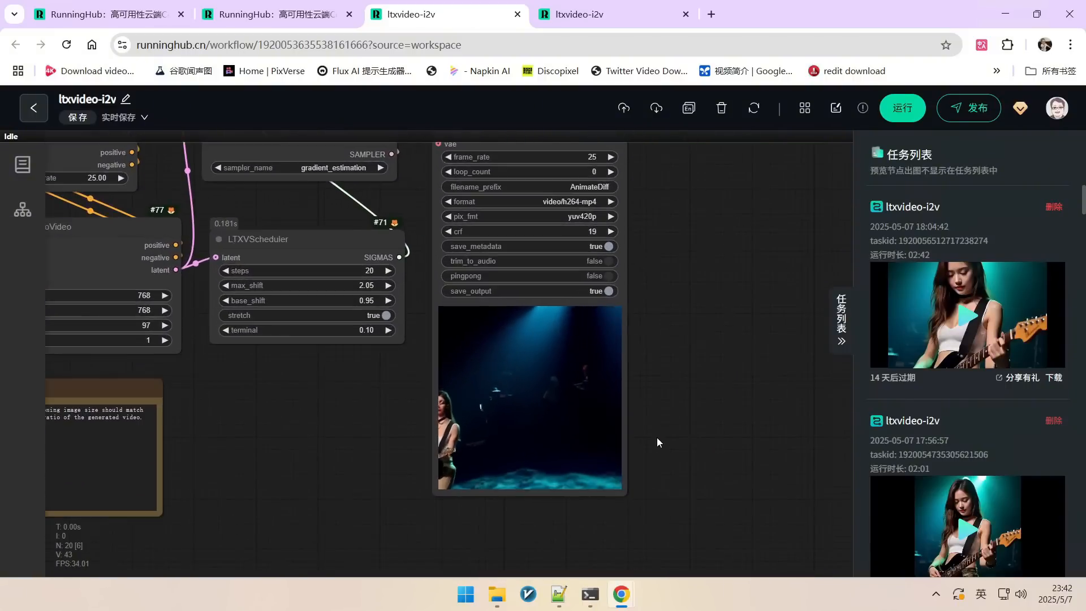
pyautogui.moveTo(655, 419); pyautogui.dragTo(727, 373)
pyautogui.scroll(2, 708, 312)
pyautogui.moveTo(708, 313); pyautogui.dragTo(738, 326)
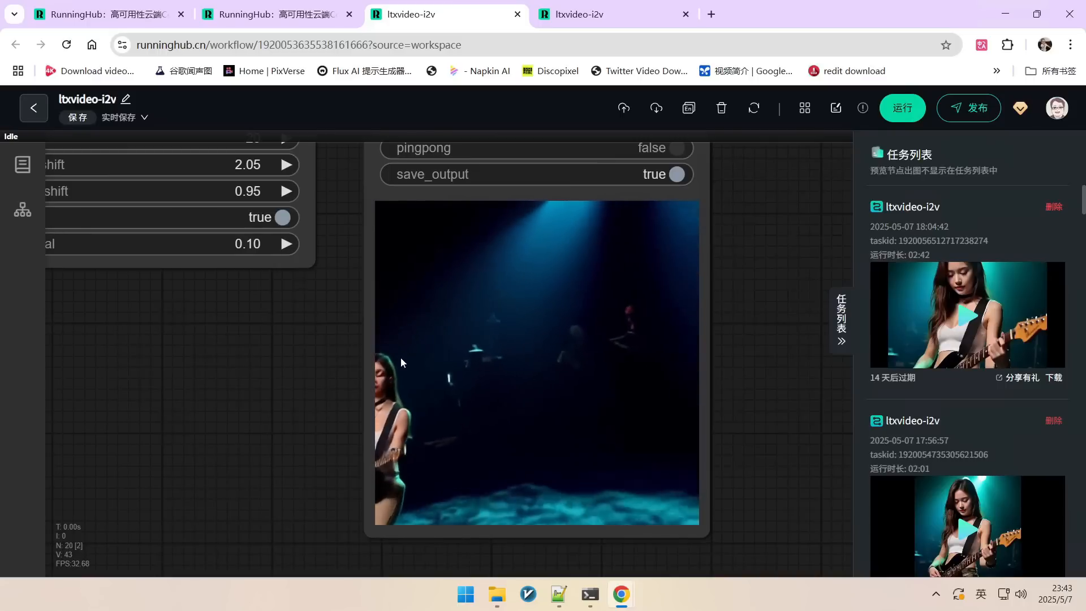
pyautogui.scroll(-8, 555, 304)
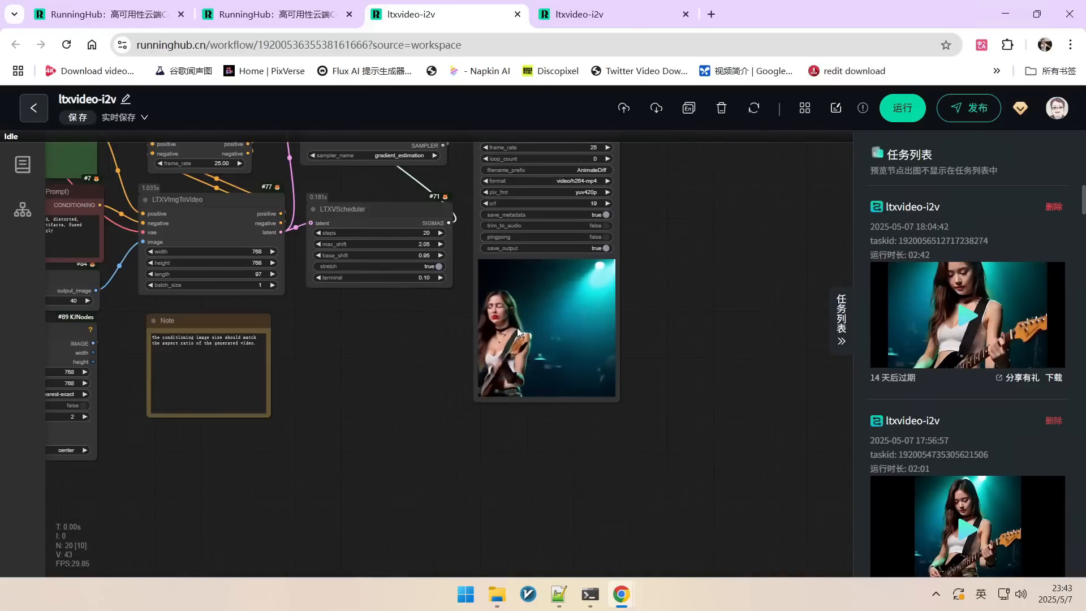
pyautogui.scroll(-5, 590, 344)
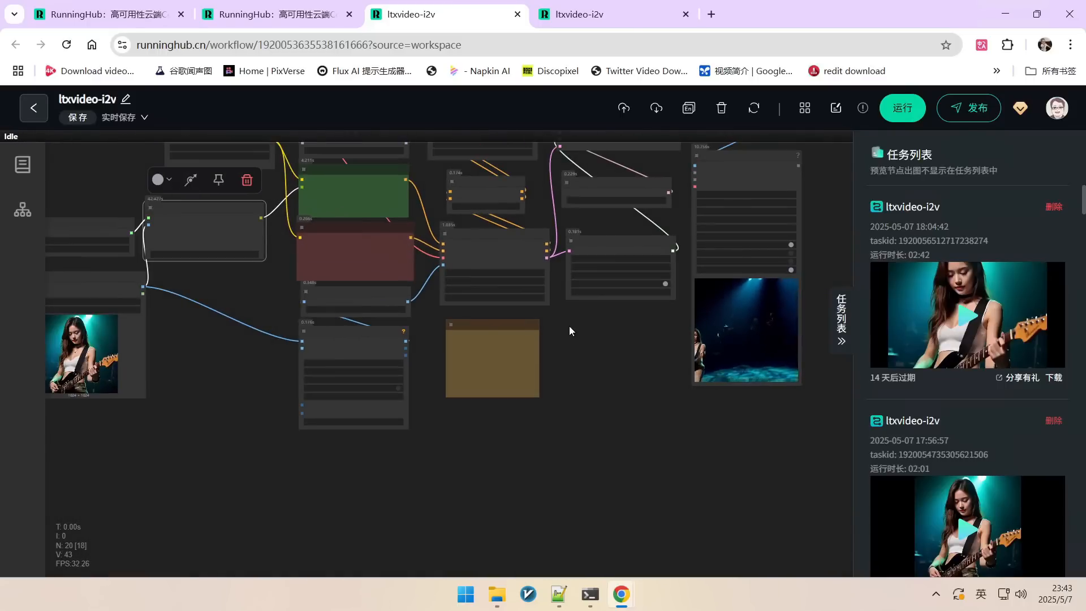
pyautogui.moveTo(569, 327); pyautogui.dragTo(693, 355)
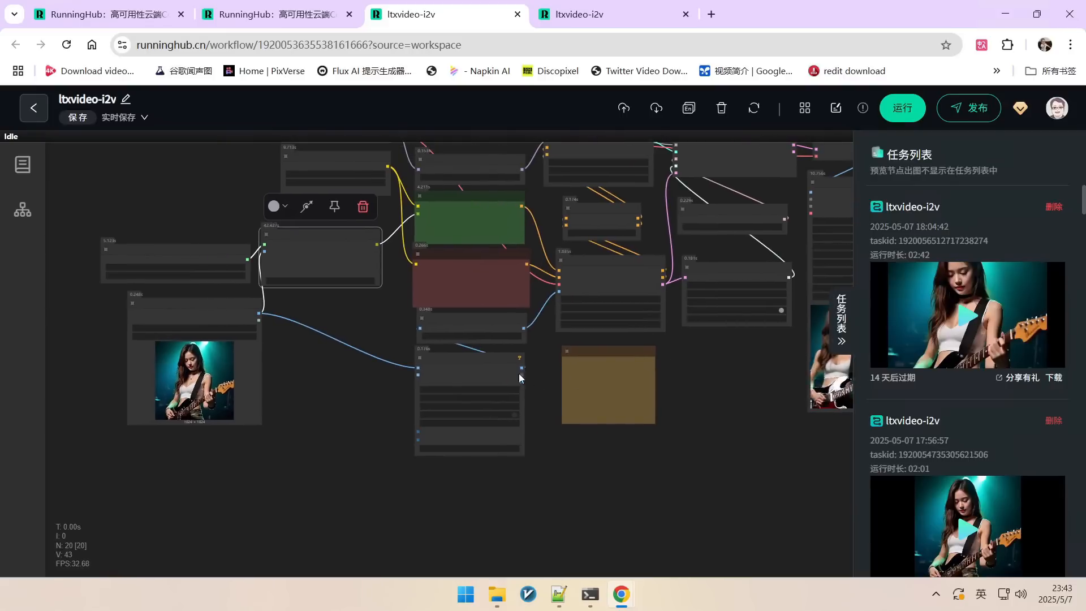
# Switch to the other ltxvideo-i2v browser tab and inspect its Load Image node.
pyautogui.click(564, 12)
pyautogui.scroll(10, 435, 400)
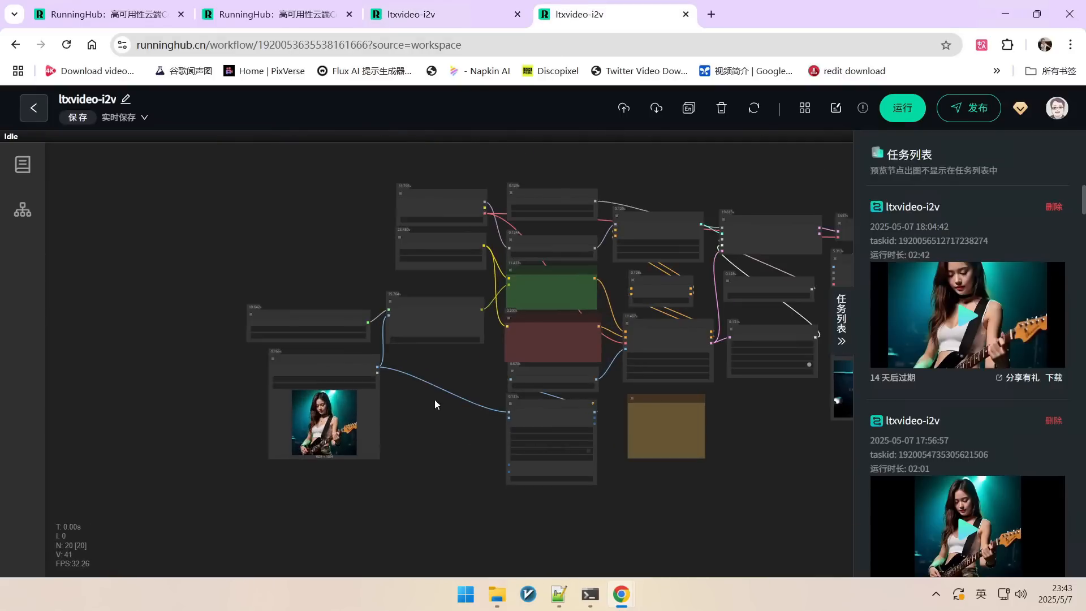
pyautogui.scroll(6, 235, 317)
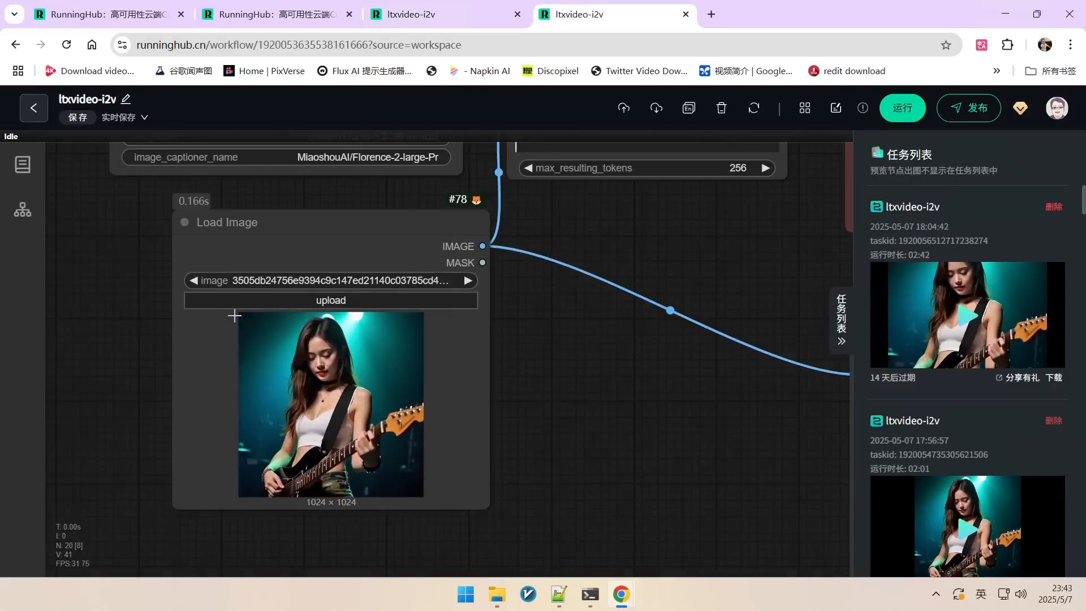
pyautogui.scroll(-8, 294, 328)
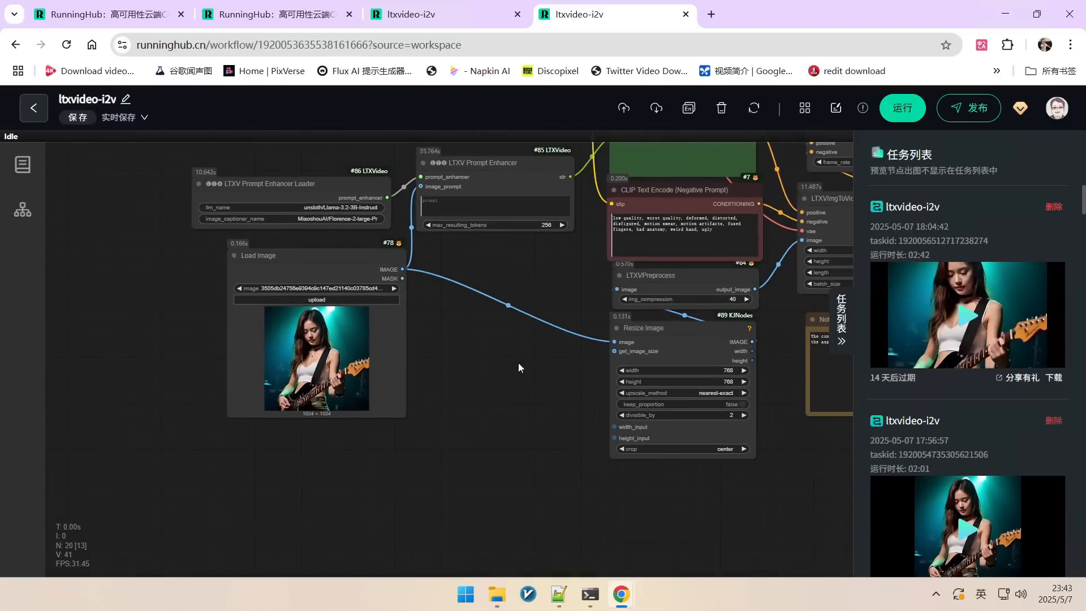
pyautogui.scroll(5, 565, 492)
# Inspect this run's generated video preview beneath the save_output option and return to the whole workflow.
pyautogui.moveTo(588, 481); pyautogui.dragTo(413, 460)
pyautogui.scroll(8, 498, 323)
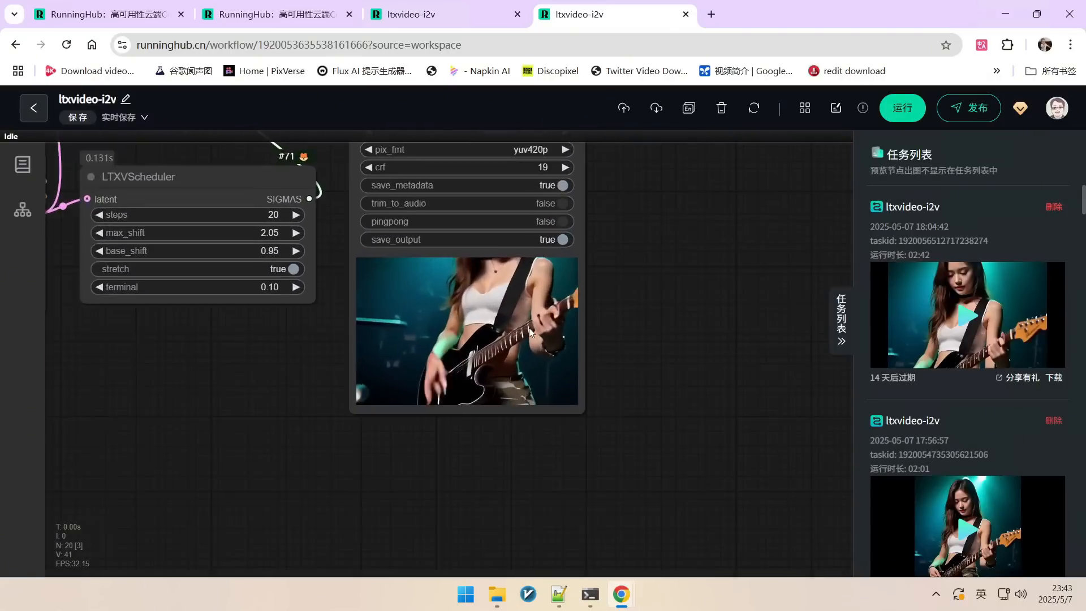
pyautogui.scroll(-5, 558, 304)
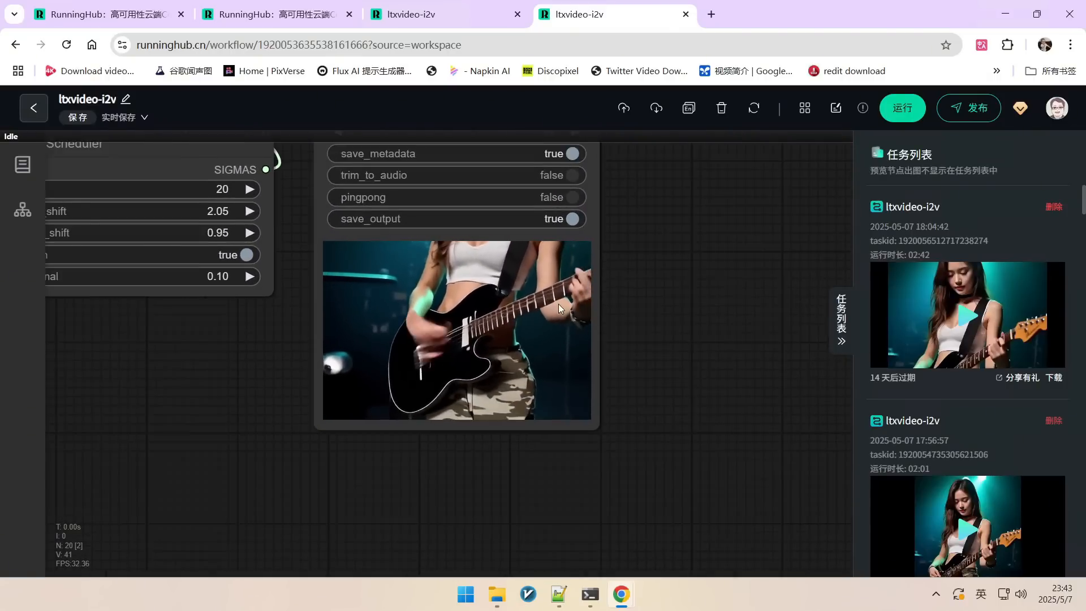
pyautogui.scroll(-4, 548, 351)
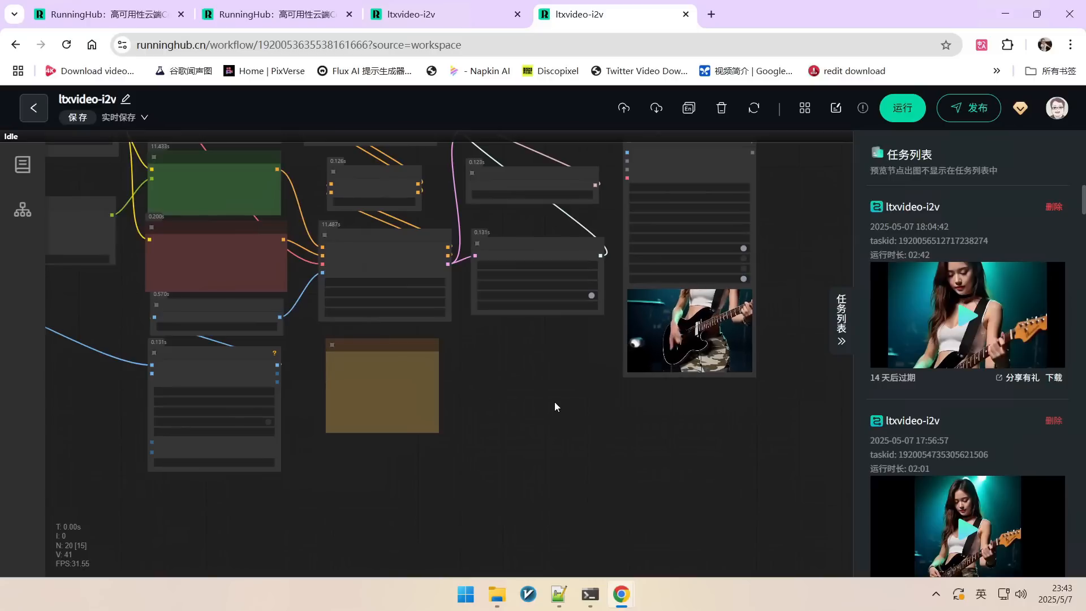
pyautogui.moveTo(519, 382); pyautogui.dragTo(636, 406)
pyautogui.scroll(-3, 602, 386)
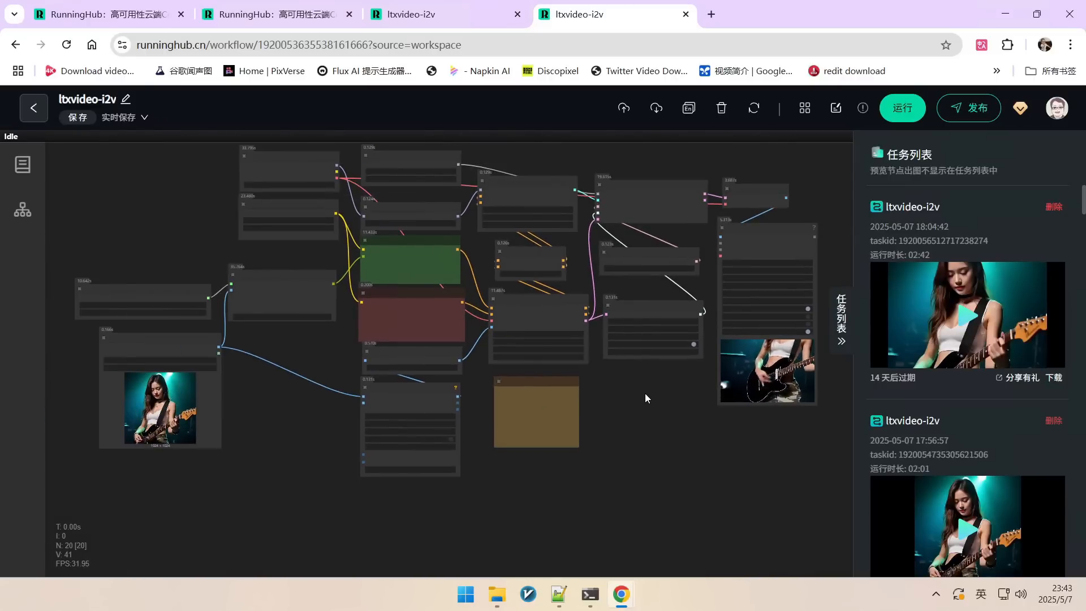
# Return to the first ltxvideo-i2v browser tab and check the source picture in its Load Image node.
pyautogui.click(450, 15)
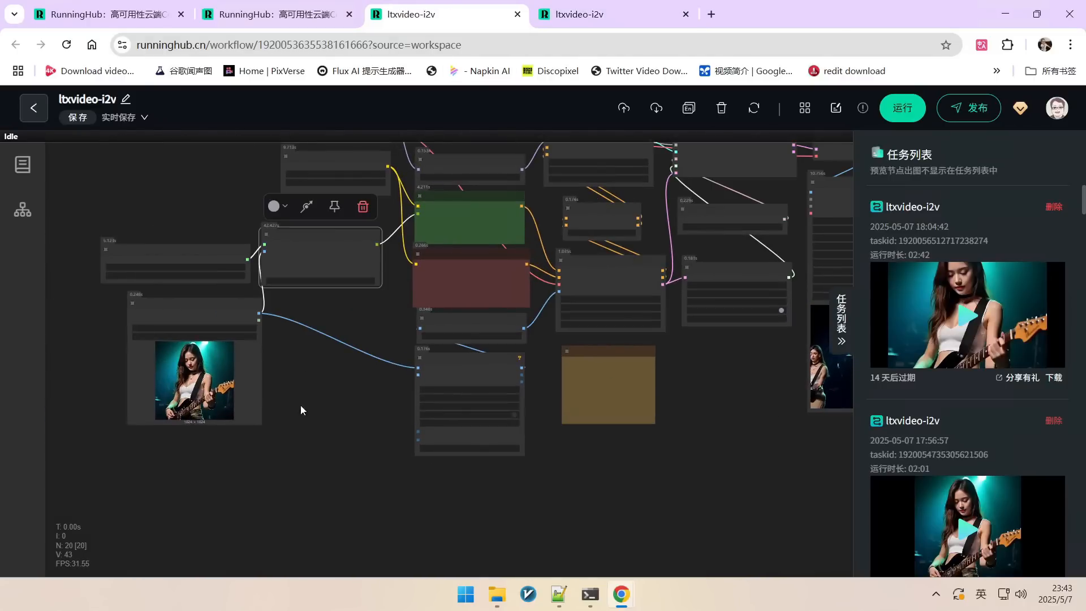
pyautogui.scroll(10, 301, 410)
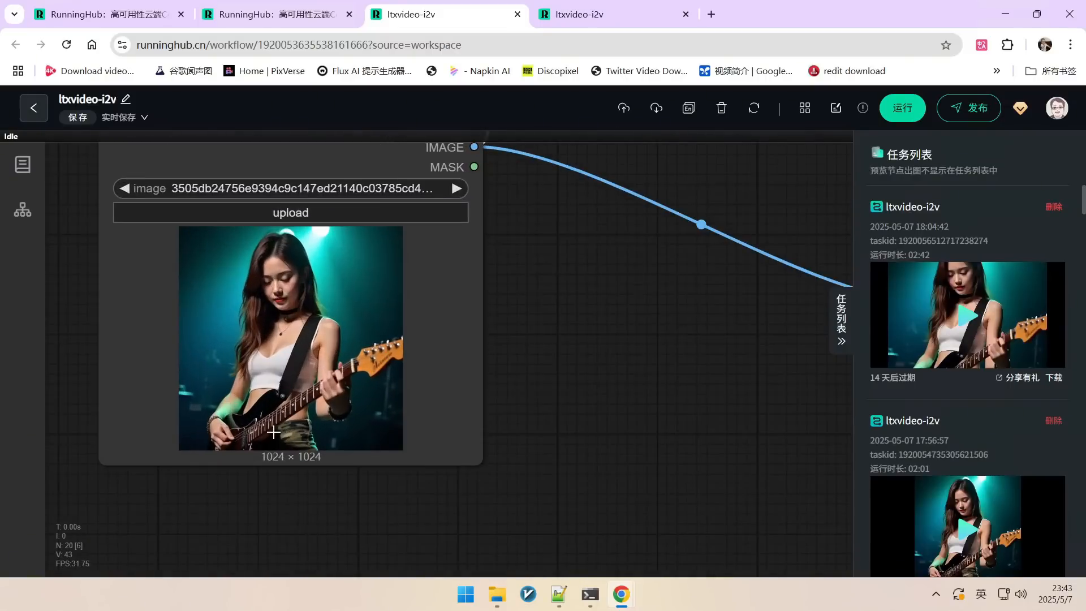
pyautogui.scroll(-6, 280, 448)
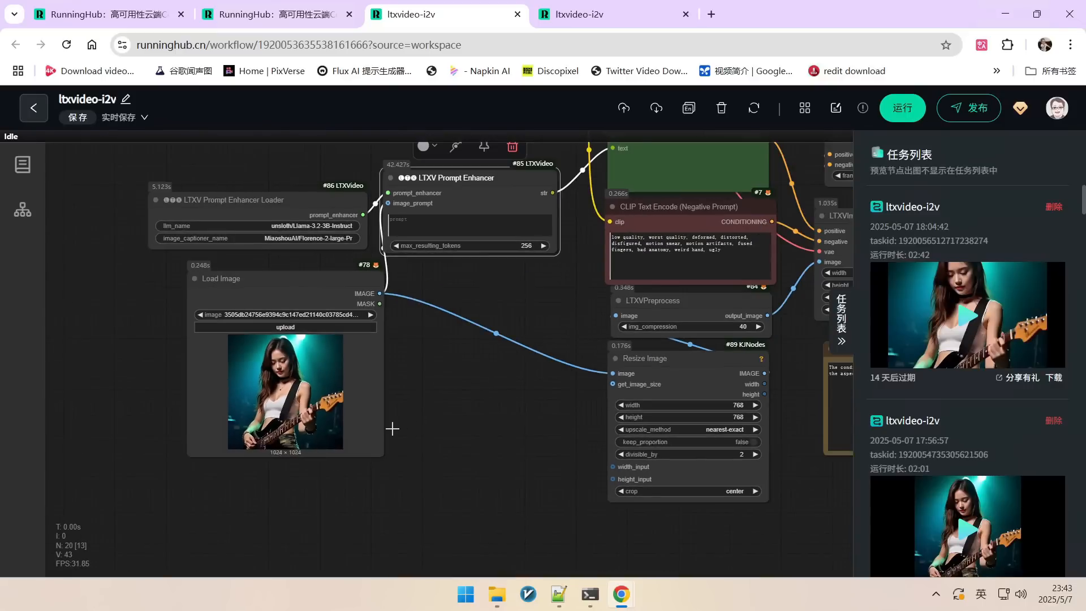
# Select the Resize Image node and examine its width, height and crop settings.
pyautogui.moveTo(541, 370); pyautogui.dragTo(555, 409)
pyautogui.scroll(3, 598, 409)
pyautogui.scroll(3, 598, 409)
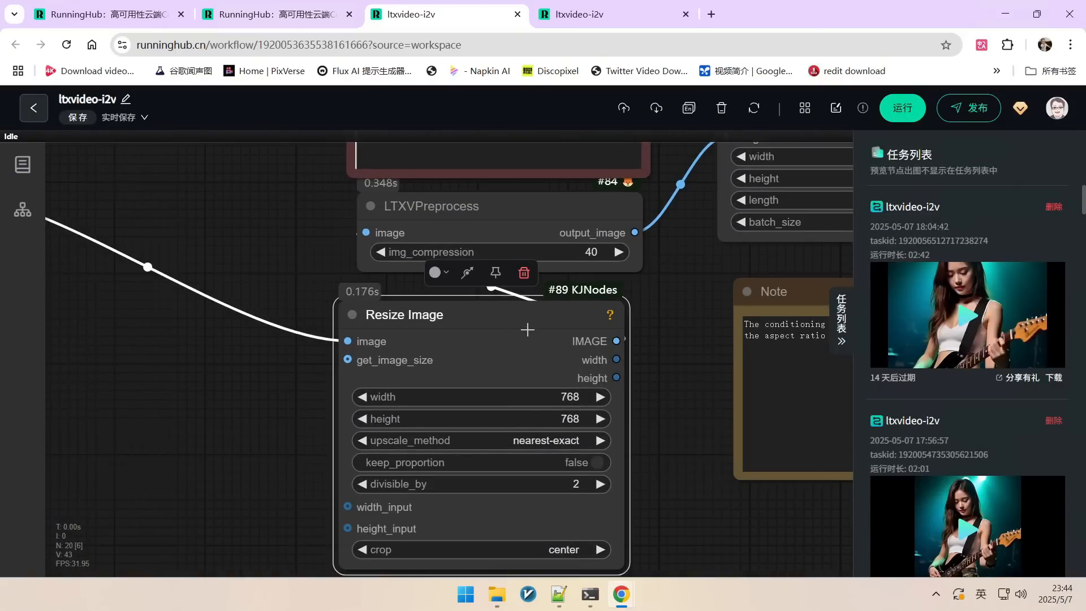
pyautogui.moveTo(527, 330); pyautogui.dragTo(520, 333)
pyautogui.moveTo(671, 317); pyautogui.dragTo(397, 372)
pyautogui.scroll(-3, 495, 348)
pyautogui.scroll(2, 498, 338)
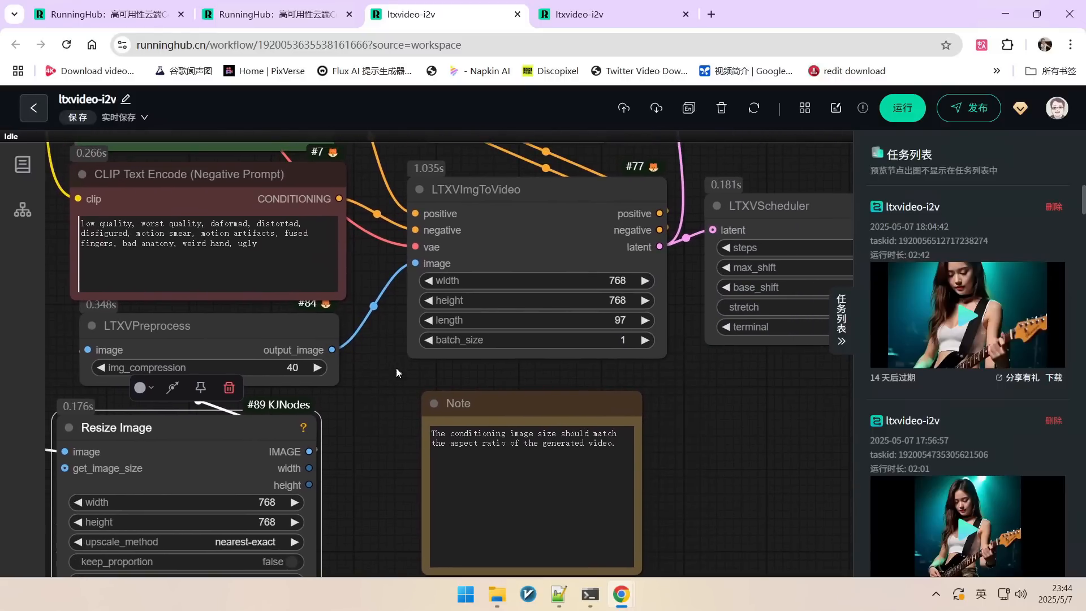
# Select the LTXVImgToVideo node and compare its width and height with the Resize Image node and the note.
pyautogui.scroll(2, 414, 348)
pyautogui.click(460, 224)
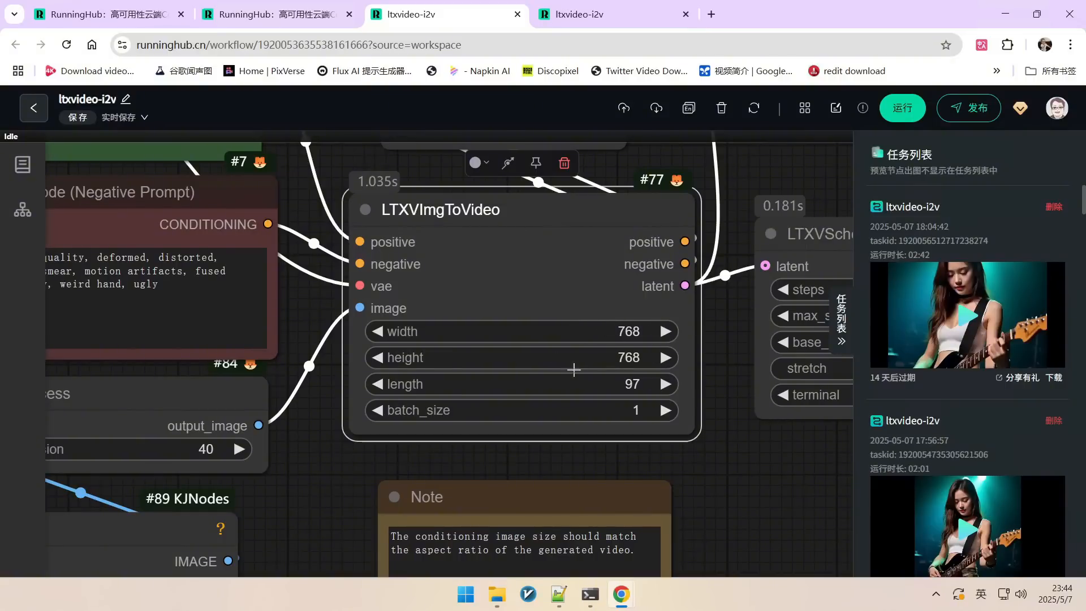
pyautogui.scroll(-5, 614, 316)
pyautogui.scroll(3, 688, 212)
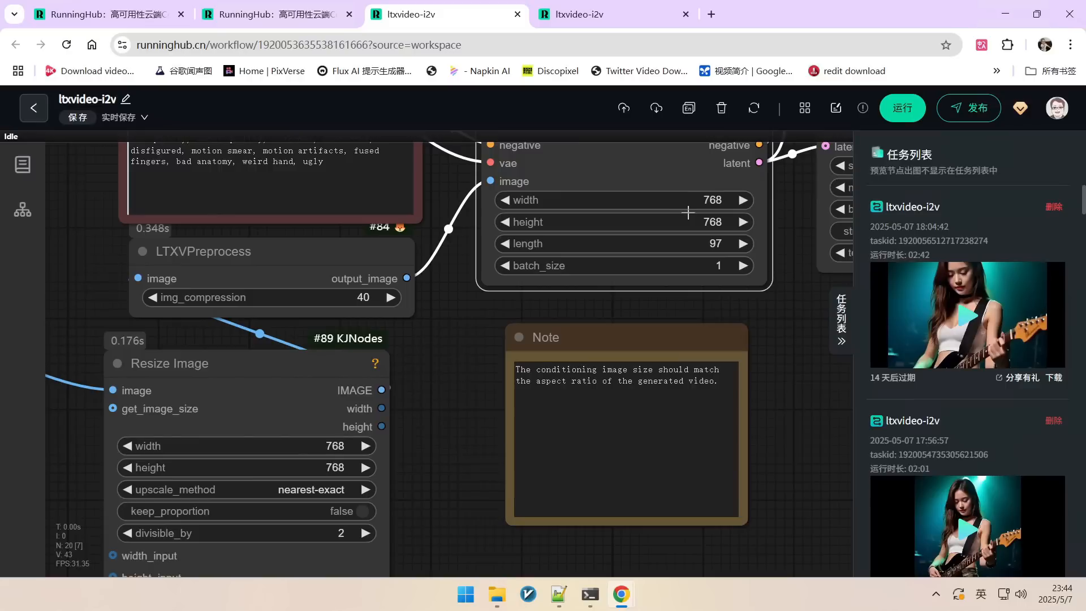
pyautogui.moveTo(450, 331); pyautogui.dragTo(423, 364)
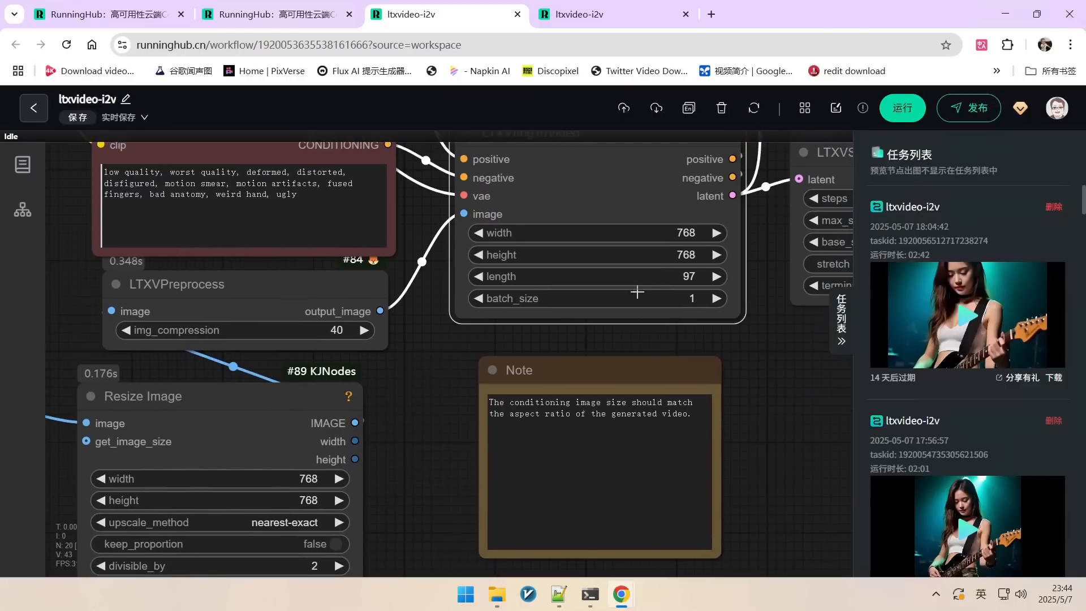
# Switch to the second ltxvideo-i2v browser tab and compare its LTXVImgToVideo width and height with the first tab's settings.
pyautogui.scroll(2, 679, 240)
pyautogui.scroll(-9, 691, 245)
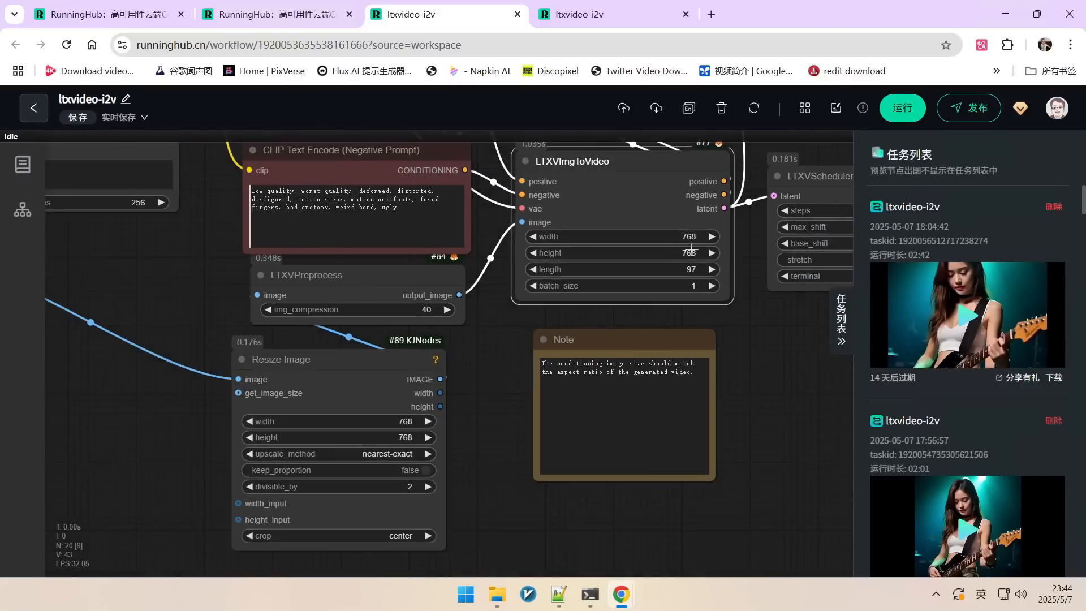
pyautogui.moveTo(700, 315); pyautogui.dragTo(272, 368)
pyautogui.hotkey('ctrl', 'Tab')
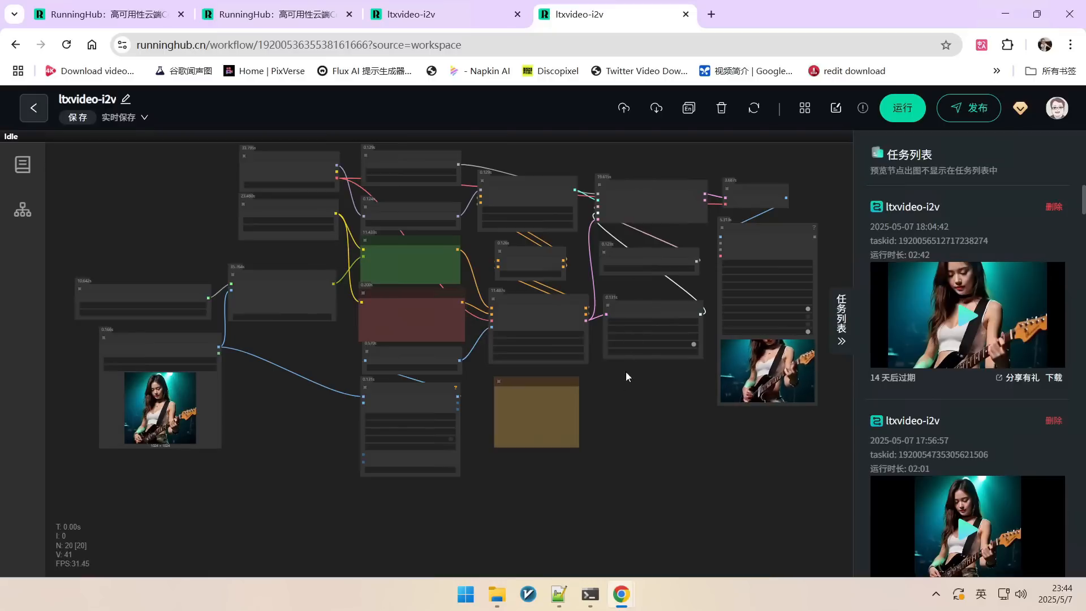
pyautogui.moveTo(639, 388); pyautogui.dragTo(715, 354)
pyautogui.scroll(8, 511, 431)
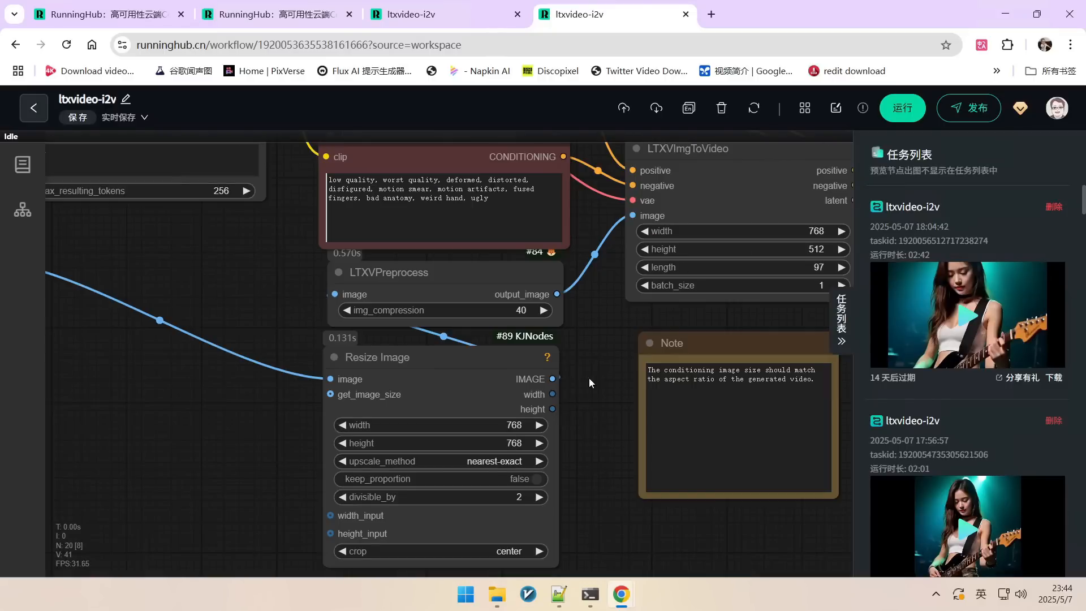
pyautogui.moveTo(601, 358); pyautogui.dragTo(527, 449)
pyautogui.scroll(4, 763, 322)
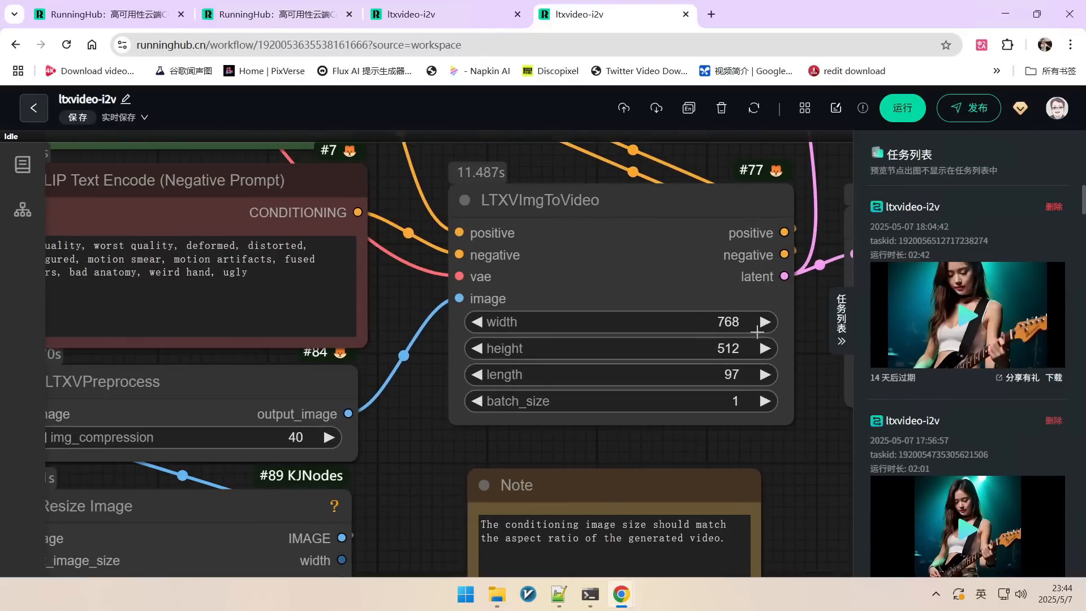
pyautogui.scroll(-3, 539, 346)
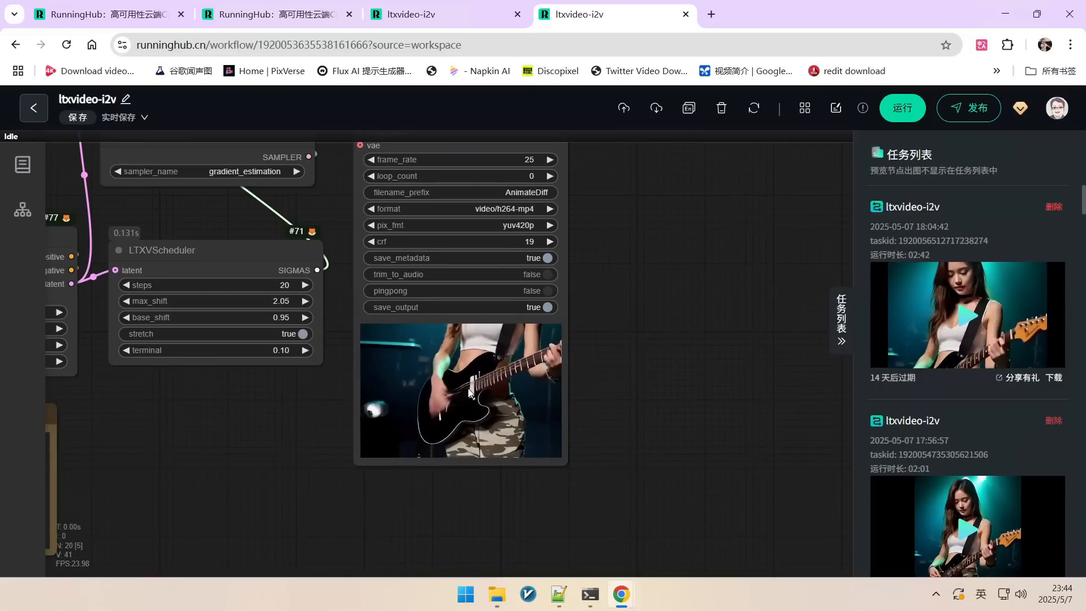
# Compare the generated video in the Video Combine node with the source picture in the Load Image node.
pyautogui.scroll(3, 459, 388)
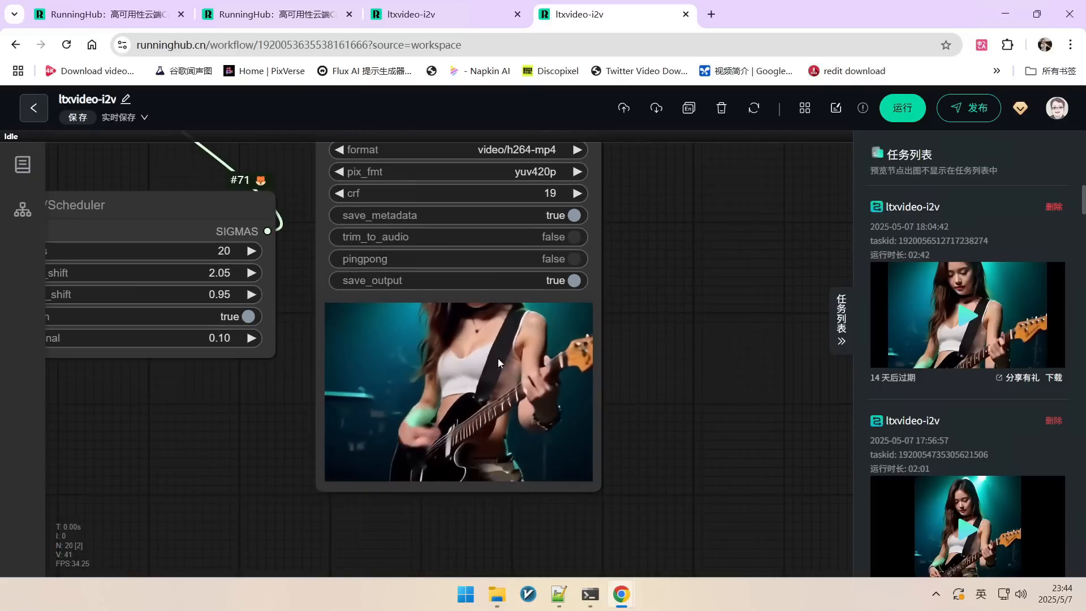
pyautogui.scroll(-5, 720, 361)
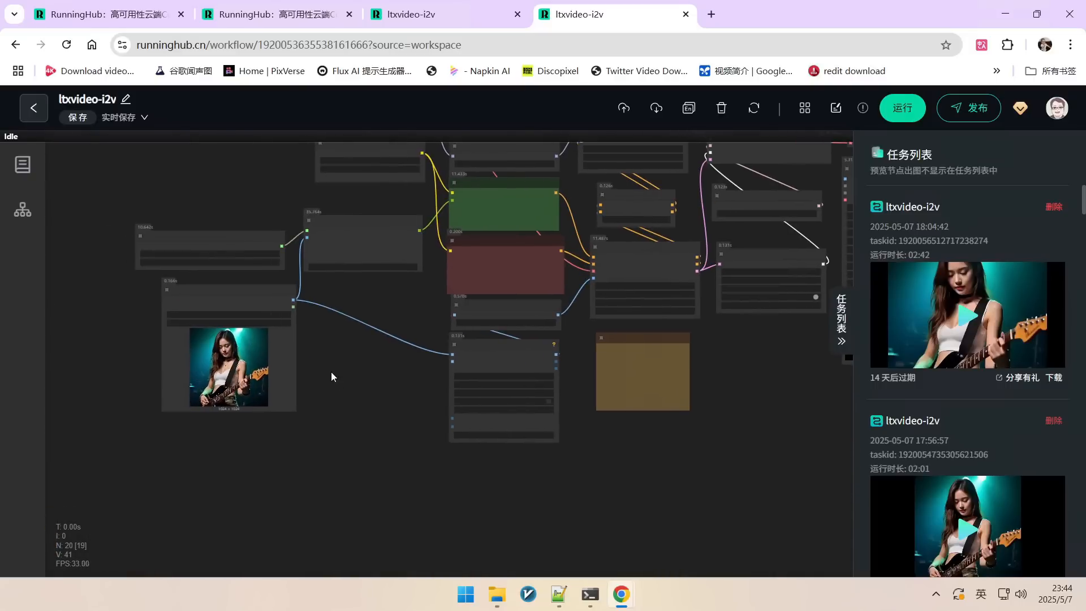
pyautogui.scroll(4, 331, 371)
pyautogui.scroll(-3, 354, 371)
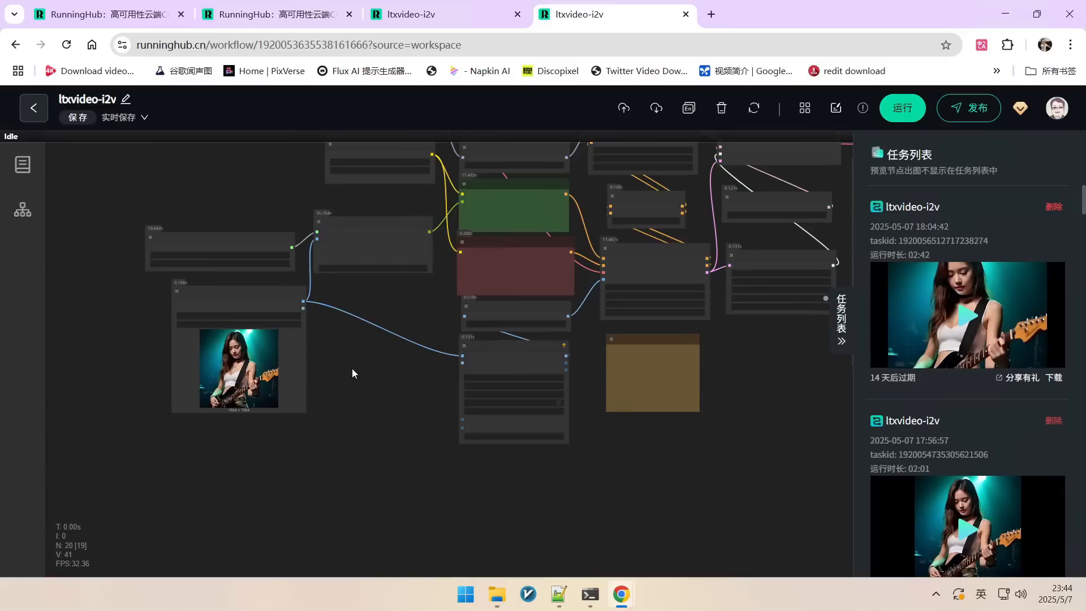
pyautogui.scroll(4, 676, 314)
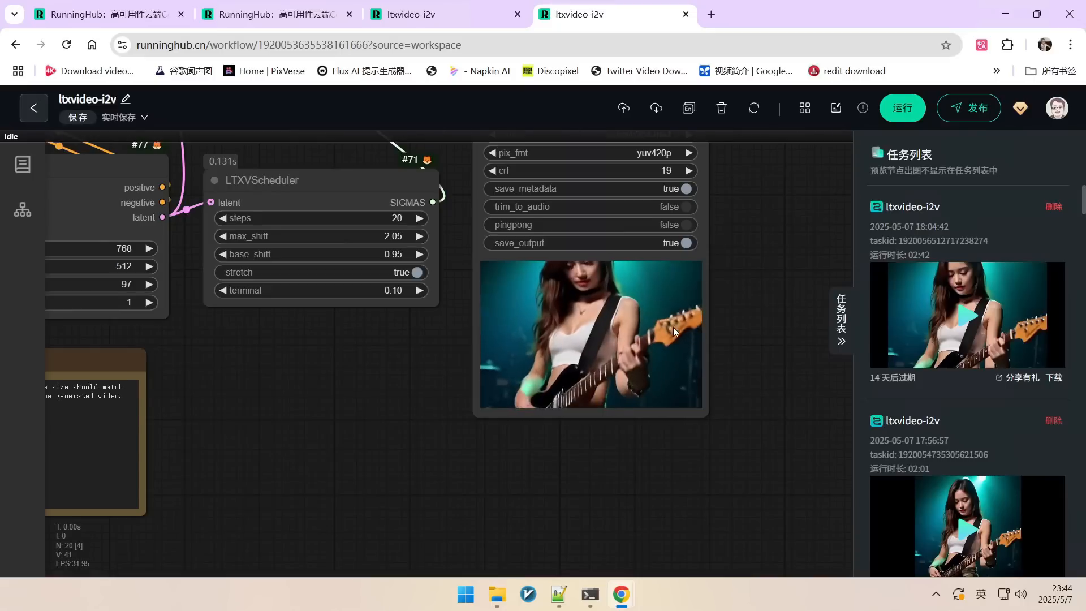
pyautogui.scroll(1, 673, 327)
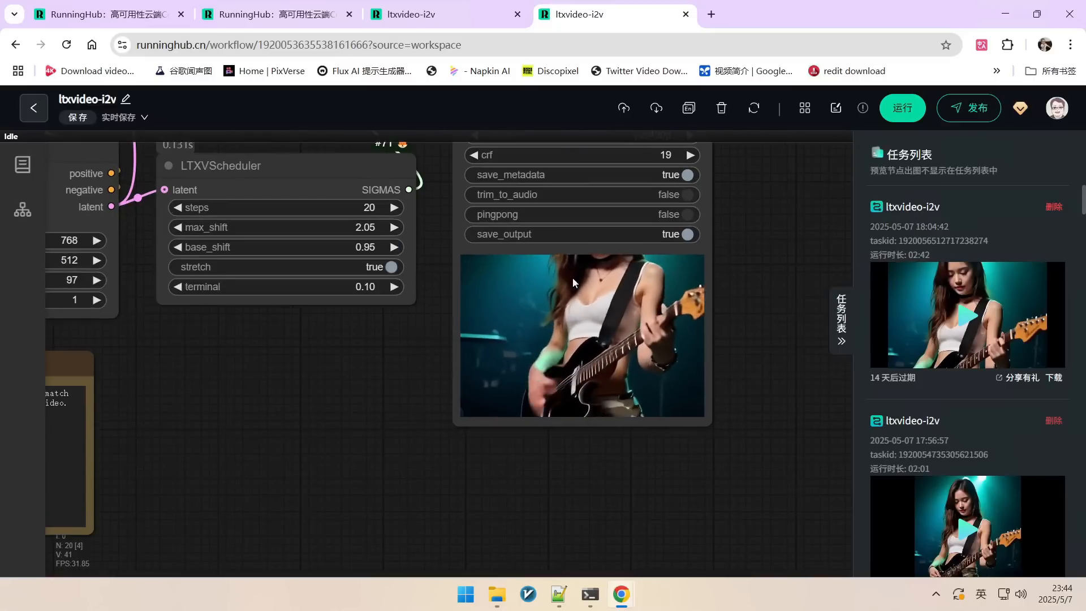
pyautogui.scroll(-8, 673, 320)
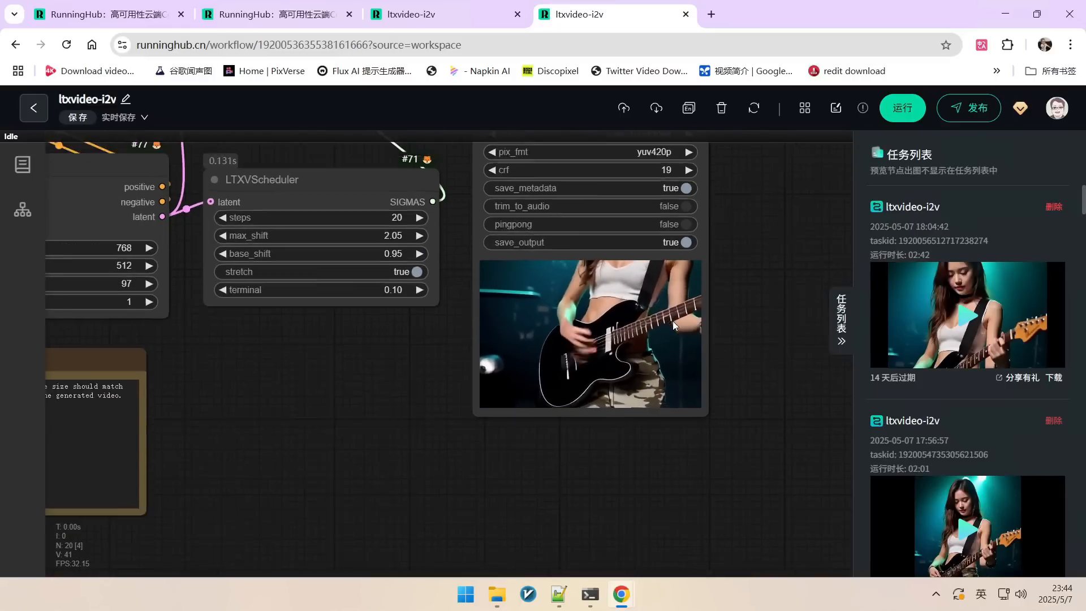
# Replace the Load Image node's source picture with GqOEREfakAAsvoH.jpg and check its dimensions.
pyautogui.moveTo(467, 363); pyautogui.dragTo(713, 359)
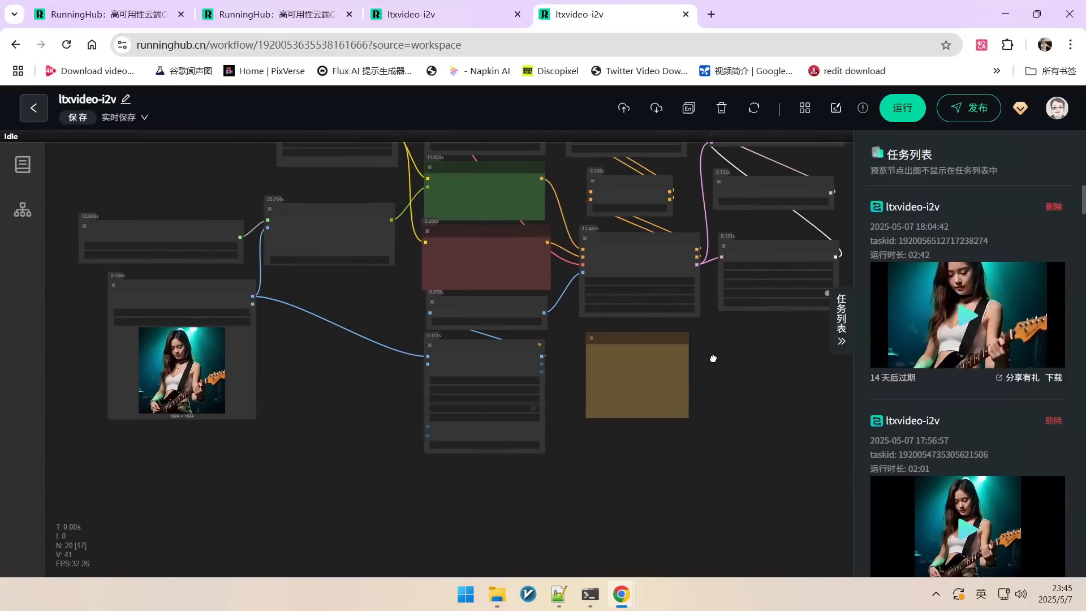
pyautogui.scroll(8, 322, 348)
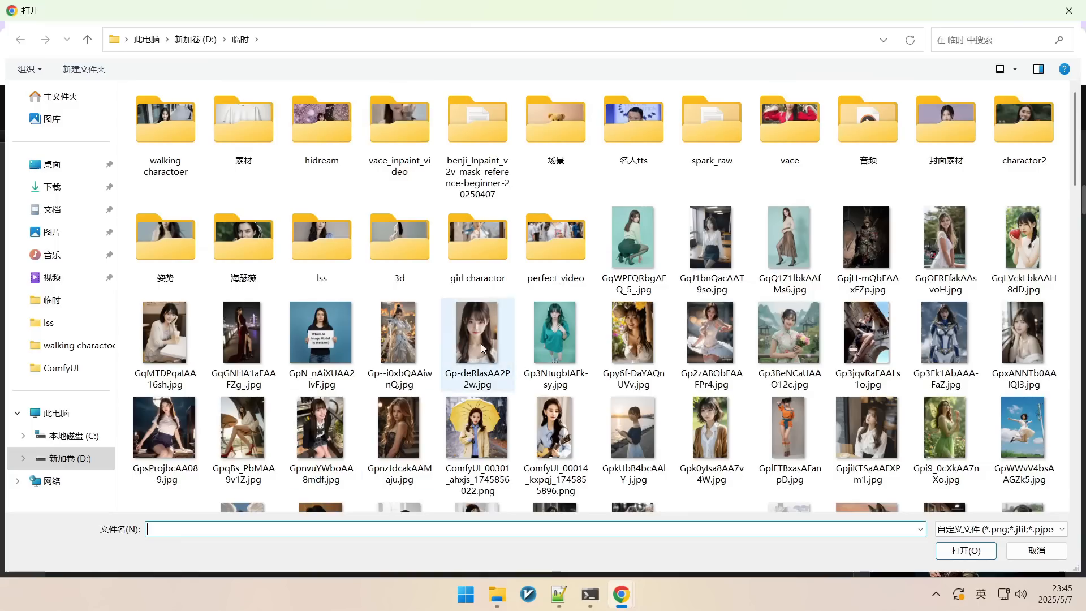
pyautogui.click(945, 249)
pyautogui.click(962, 552)
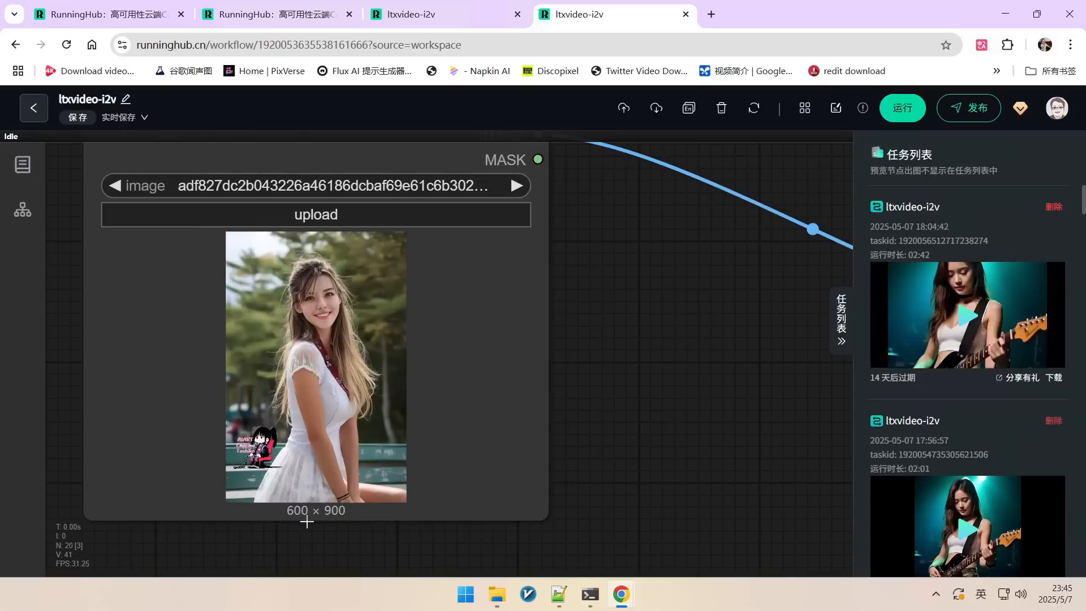
pyautogui.scroll(-2, 538, 419)
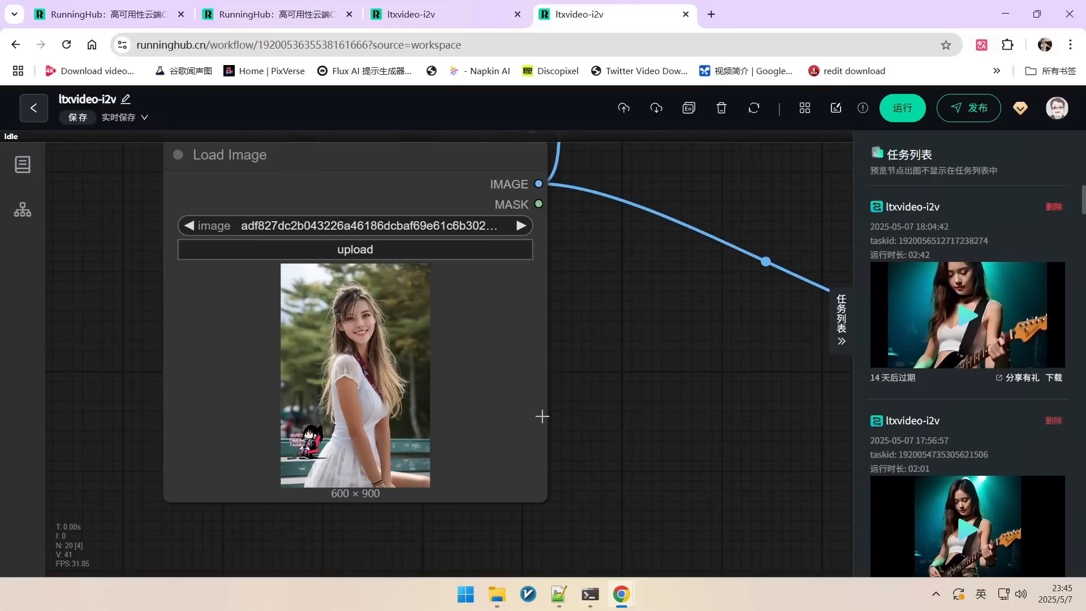
# Set the Resize Image node's height to 1152.
pyautogui.moveTo(699, 383); pyautogui.dragTo(555, 384)
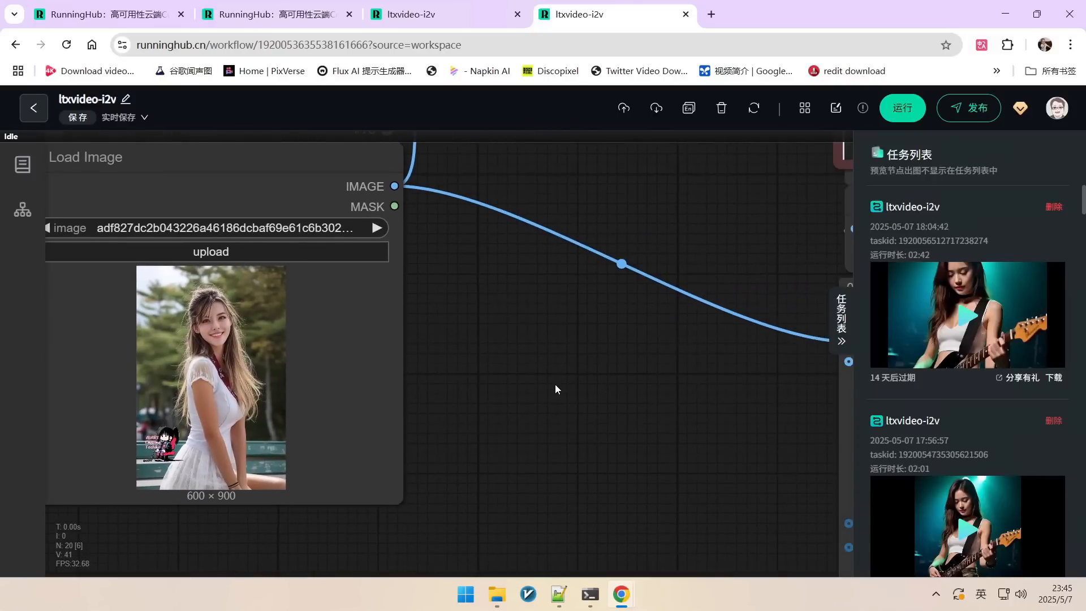
pyautogui.scroll(-4, 555, 384)
pyautogui.moveTo(677, 396); pyautogui.dragTo(442, 388)
pyautogui.scroll(4, 634, 387)
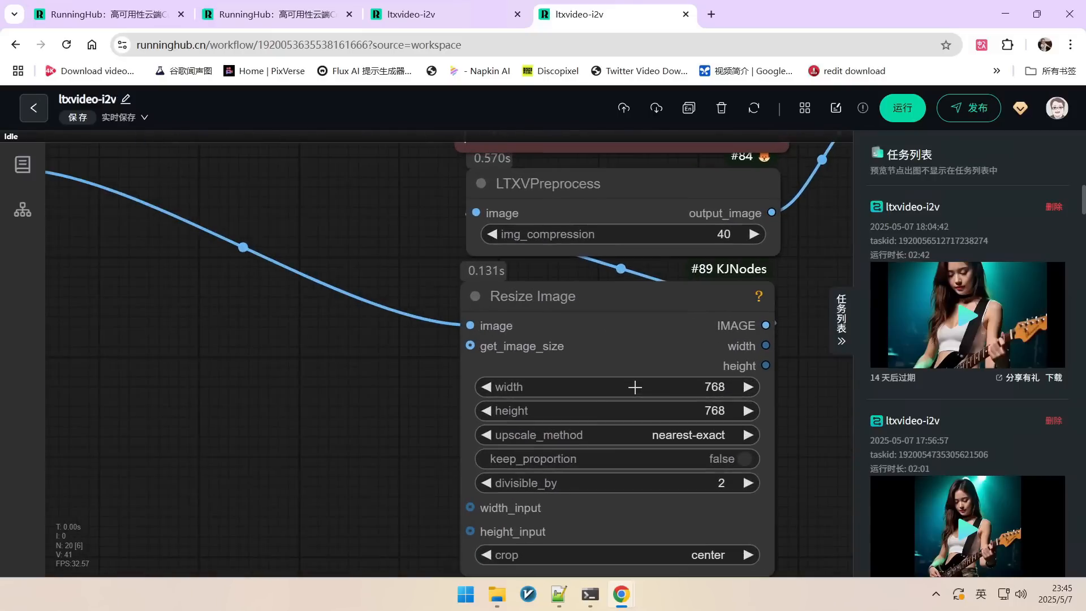
pyautogui.click(716, 389)
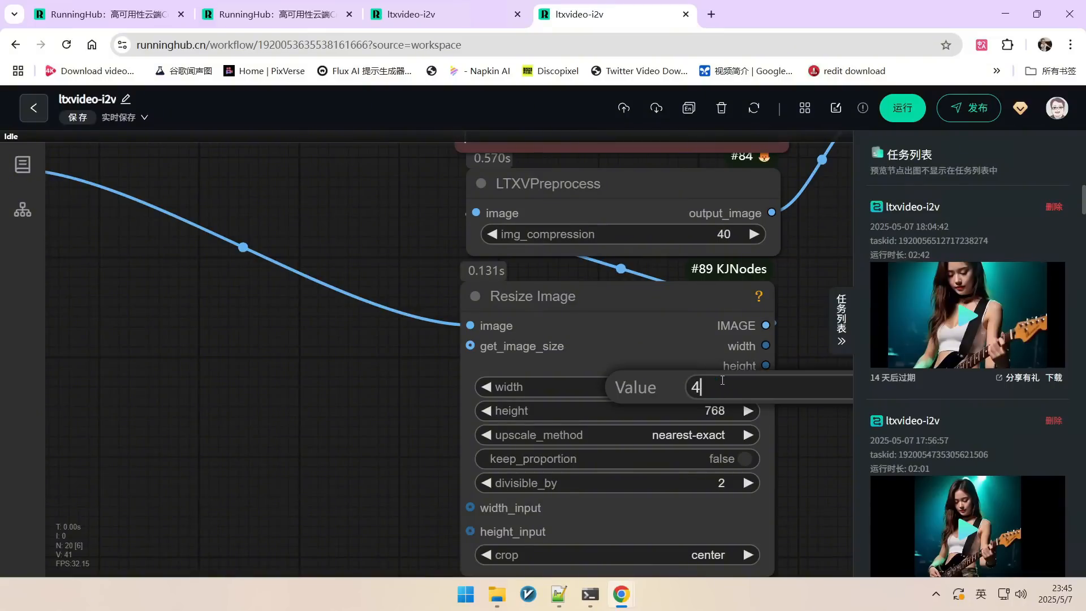
pyautogui.press('BackSpace')
pyautogui.click(706, 407)
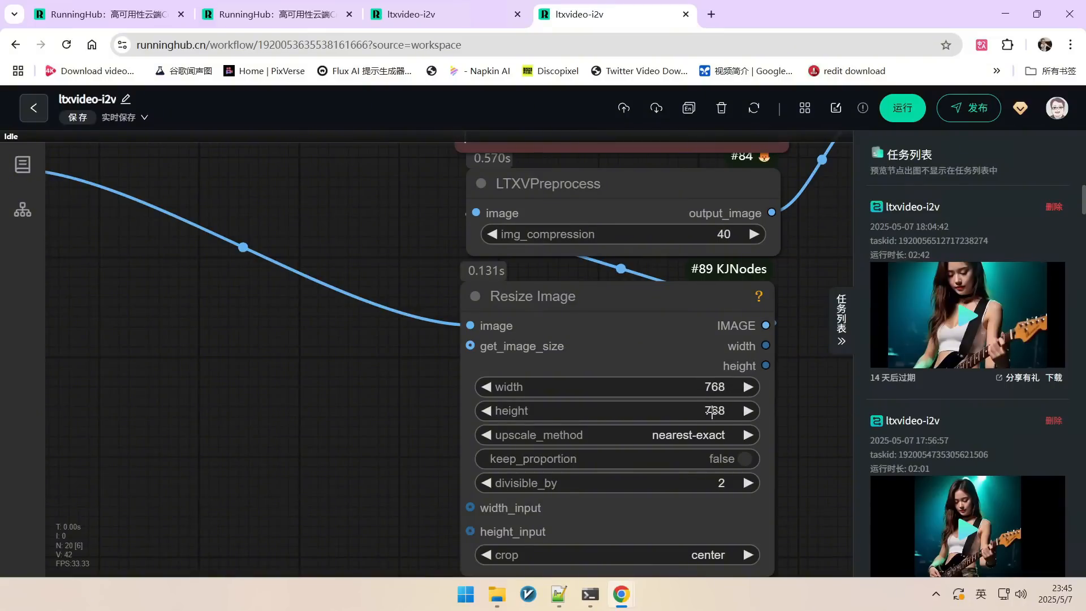
pyautogui.click(712, 412)
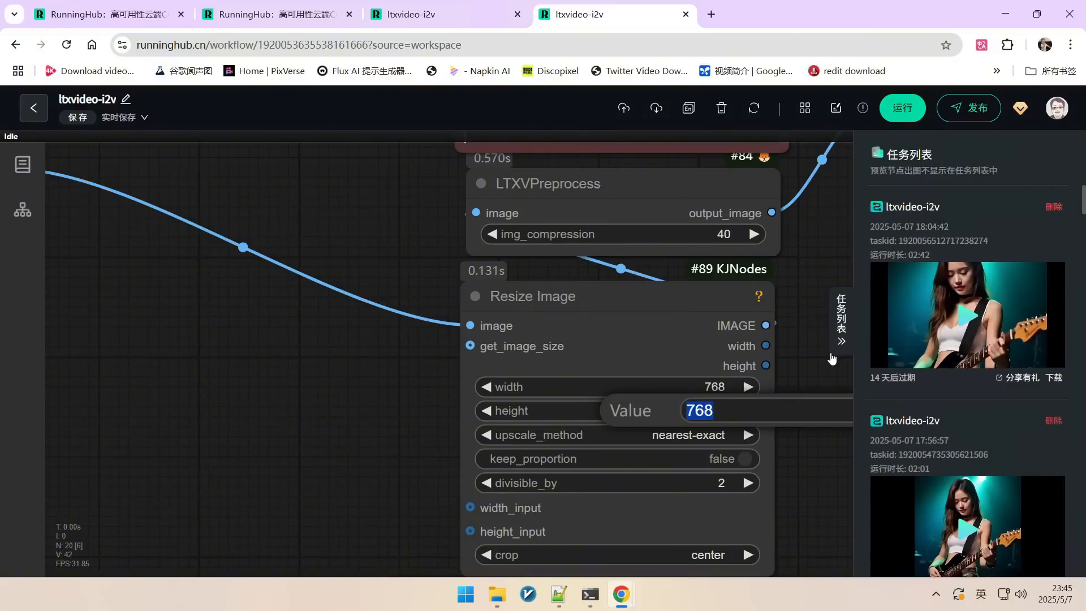
pyautogui.write('1152')
pyautogui.press('Return')
pyautogui.scroll(-5, 657, 352)
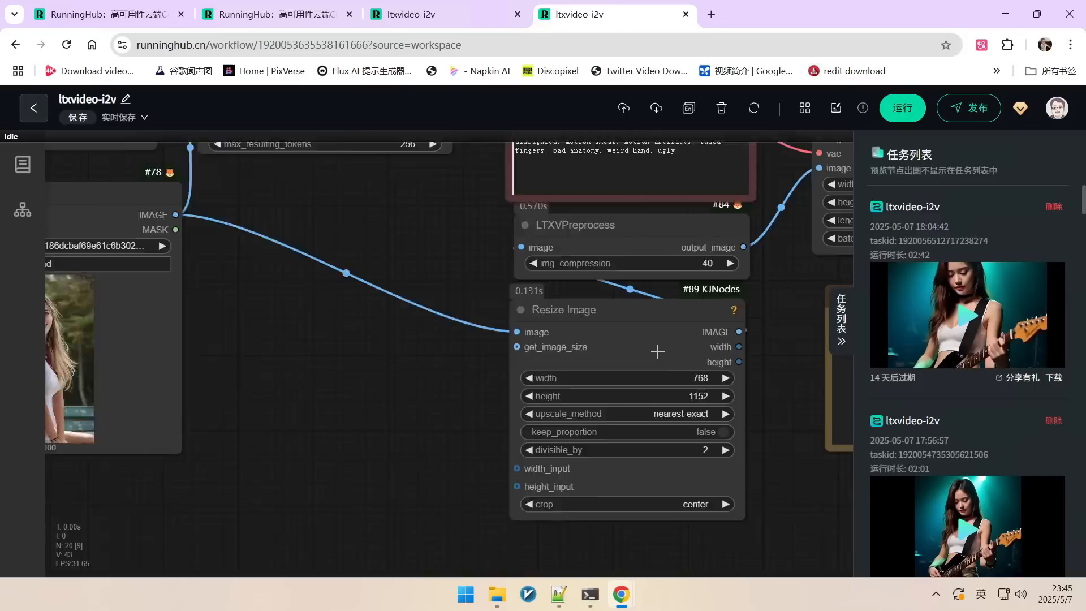
# Check the LTXVImgToVideo node's width and height against the Resize Image node, and run the workflow on the new picture.
pyautogui.moveTo(766, 393); pyautogui.dragTo(461, 402)
pyautogui.scroll(3, 636, 221)
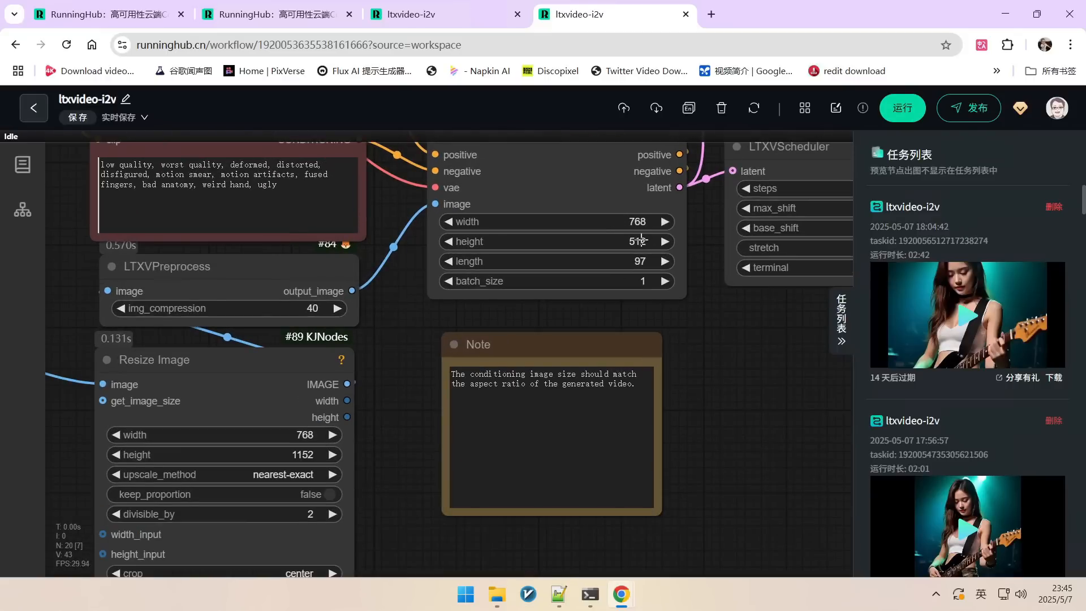
pyautogui.scroll(-6, 711, 305)
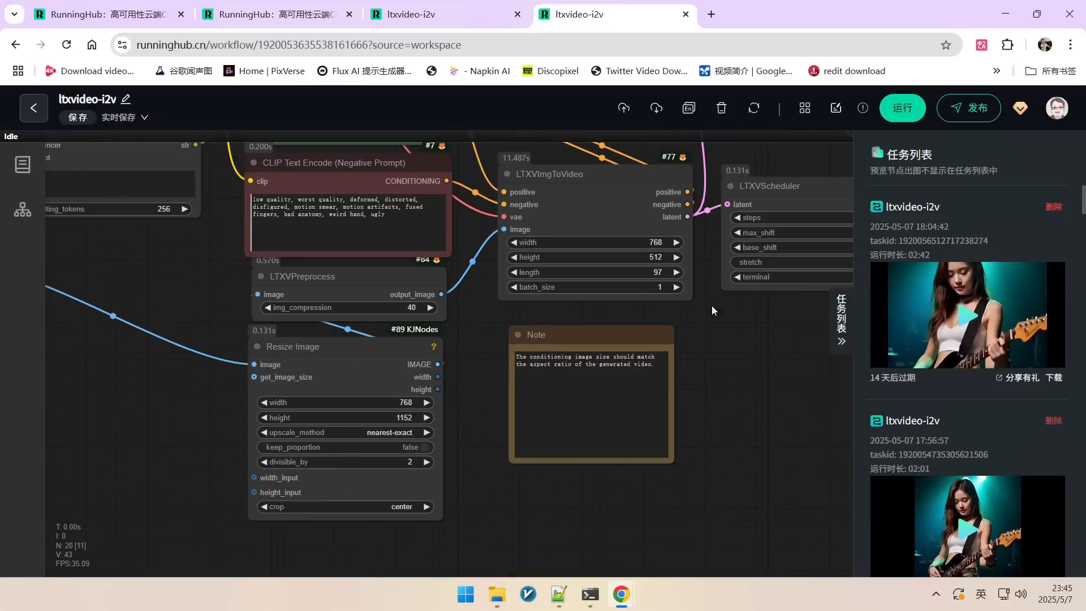
pyautogui.click(900, 110)
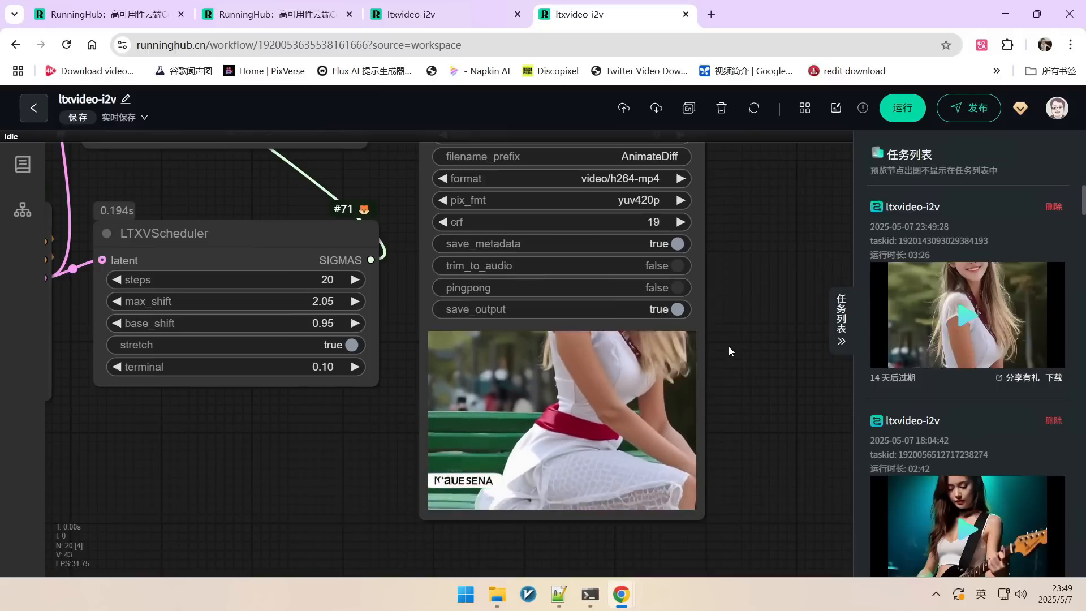
# Examine the newly generated video in the Video Combine node, comparing it with the source picture and size settings across the workflow.
pyautogui.scroll(-6, 728, 346)
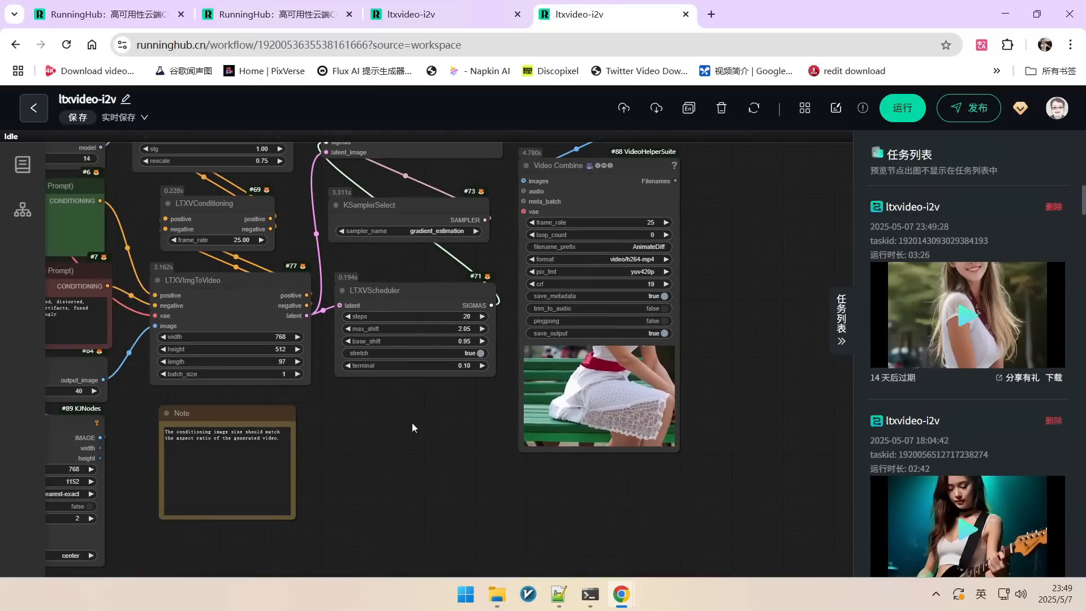
pyautogui.moveTo(425, 415); pyautogui.dragTo(441, 441)
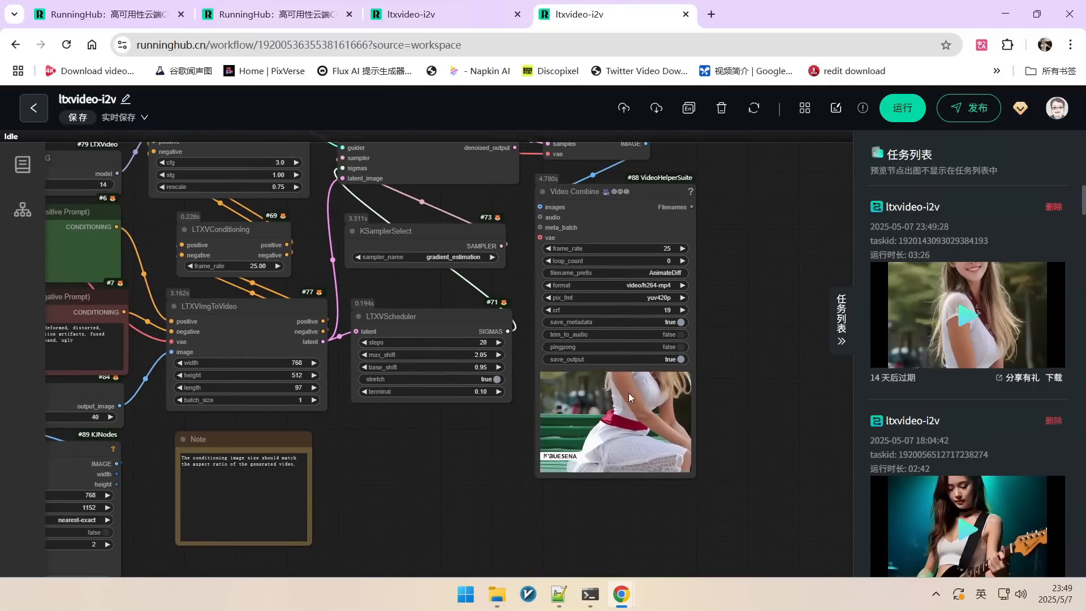
pyautogui.scroll(-2, 641, 375)
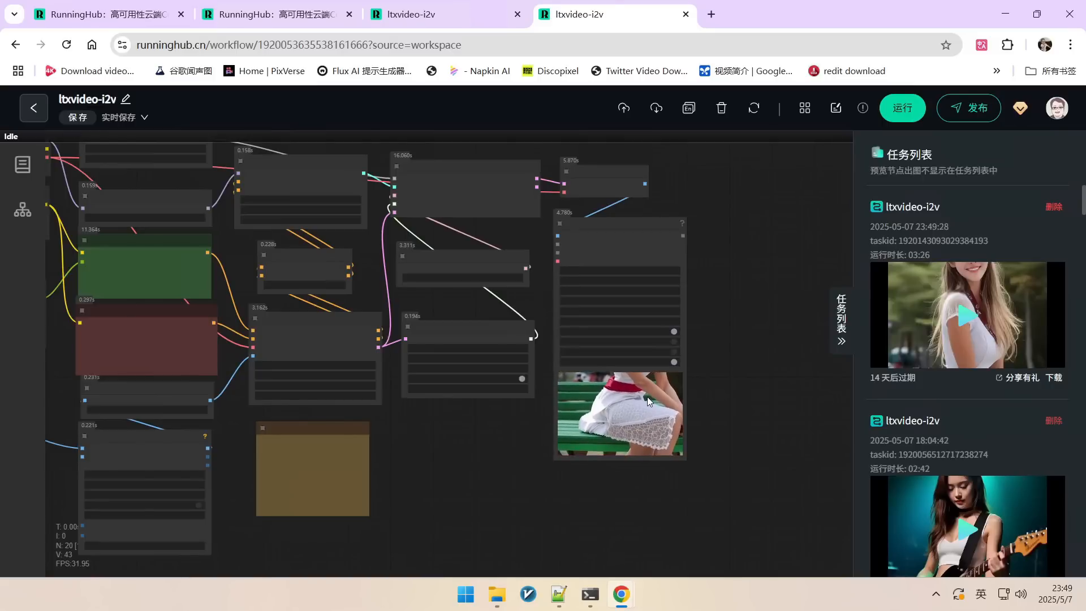
pyautogui.scroll(-3, 649, 398)
pyautogui.moveTo(514, 436); pyautogui.dragTo(619, 403)
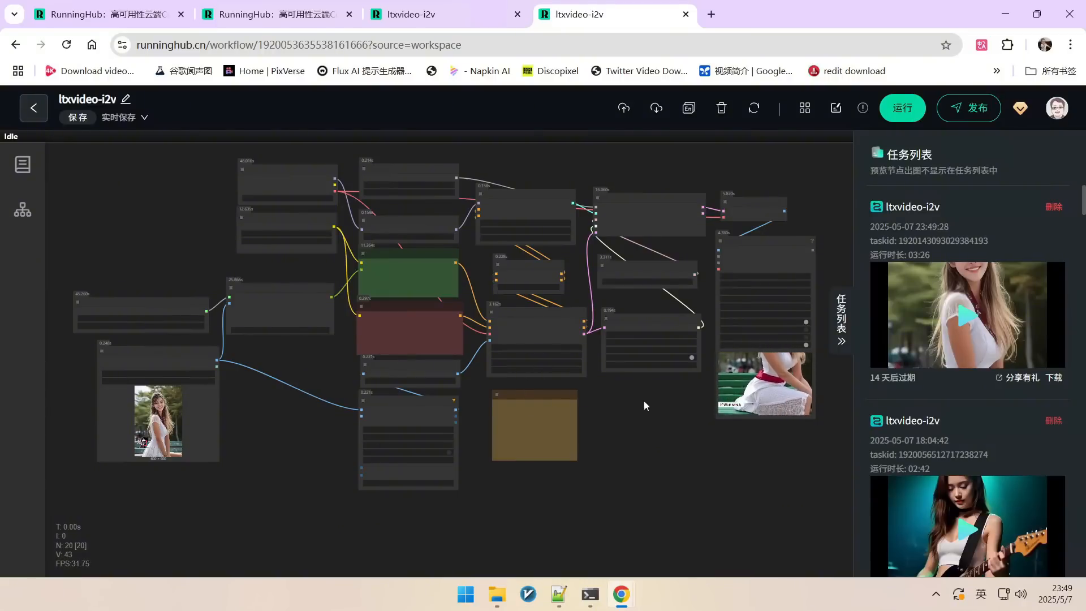
pyautogui.moveTo(644, 400); pyautogui.dragTo(650, 412)
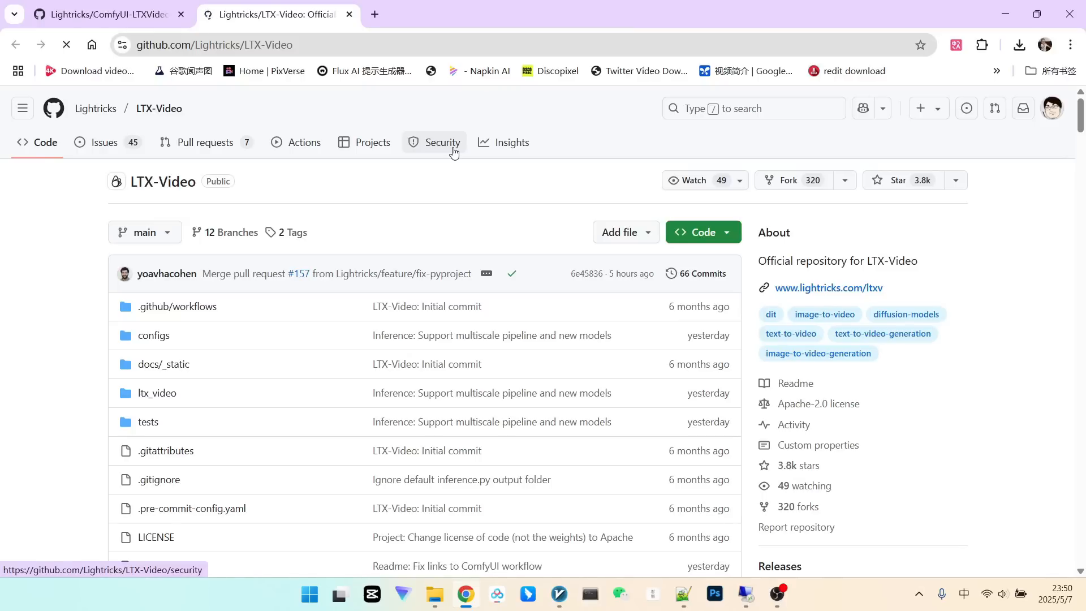
# Read the README's News section on the new 13B v0.9.7 model in the LTX-Video GitHub repository.
pyautogui.scroll(-10, 452, 152)
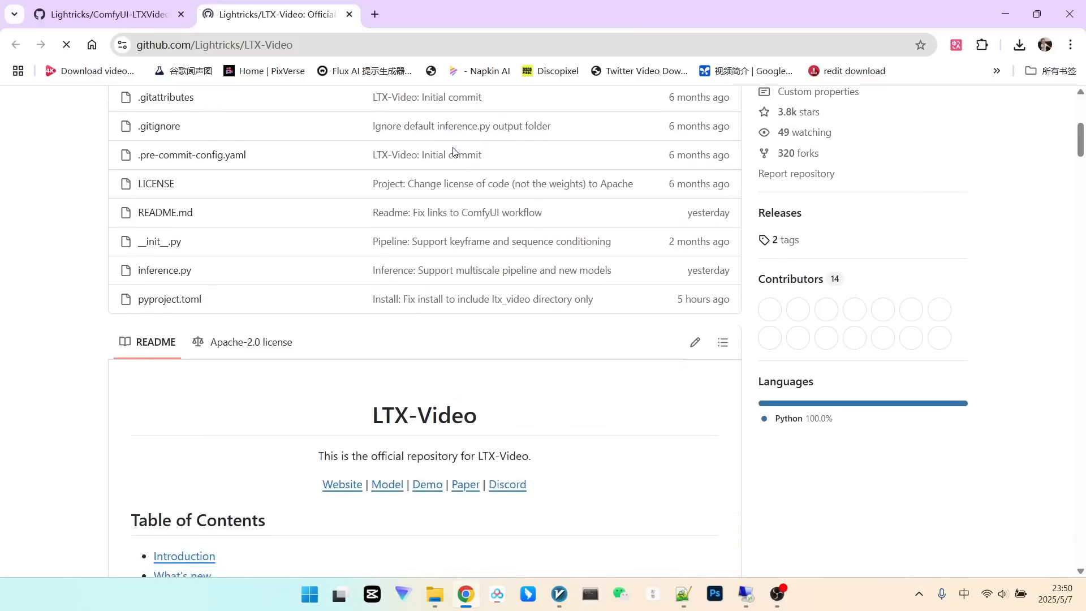
pyautogui.scroll(-10, 185, 202)
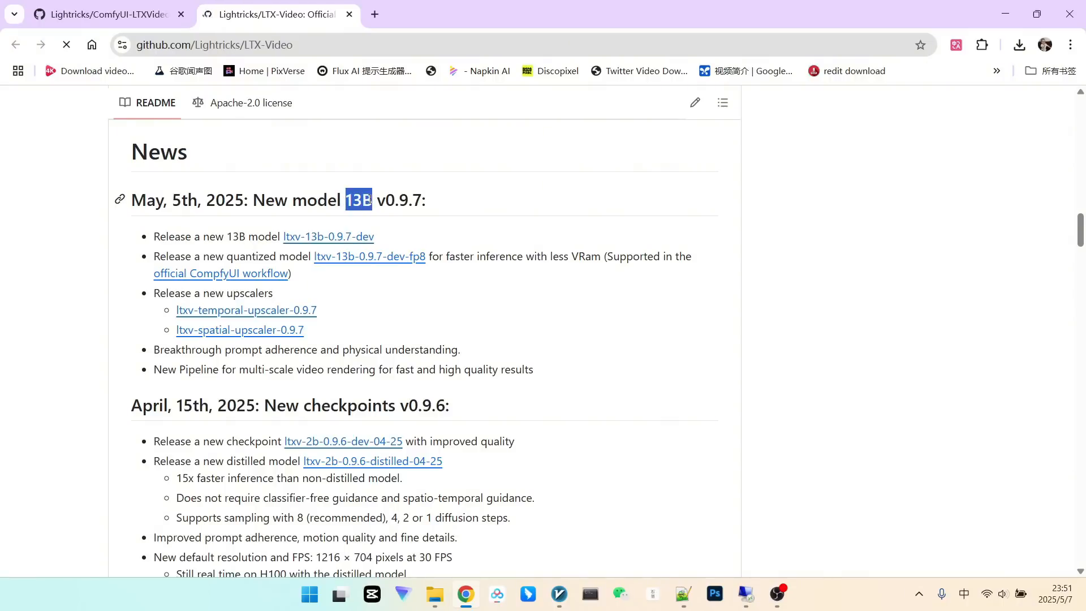
pyautogui.scroll(-1, 470, 210)
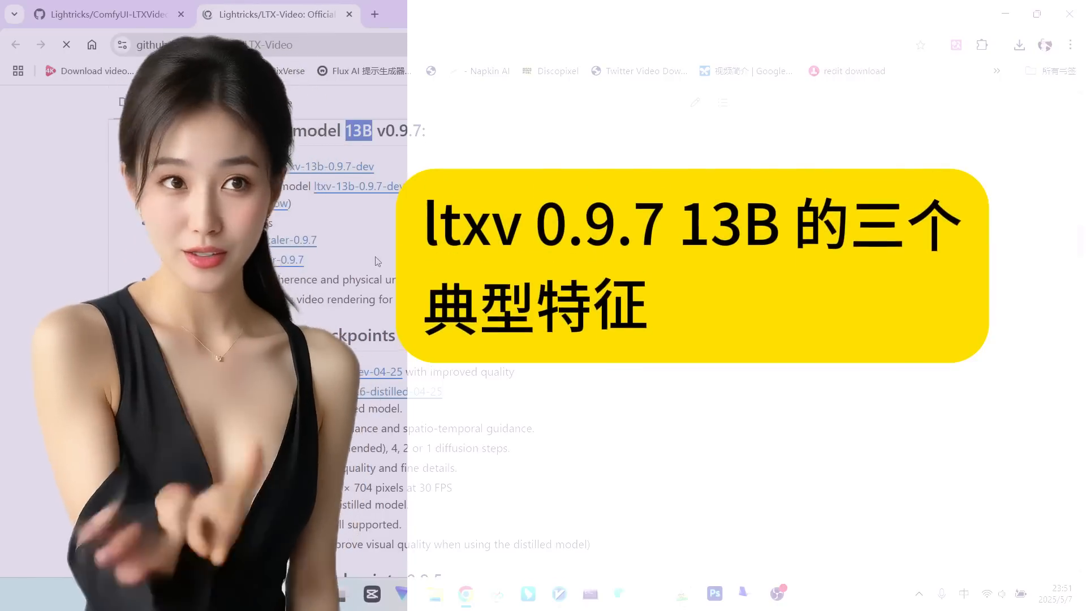
pyautogui.scroll(1, 378, 259)
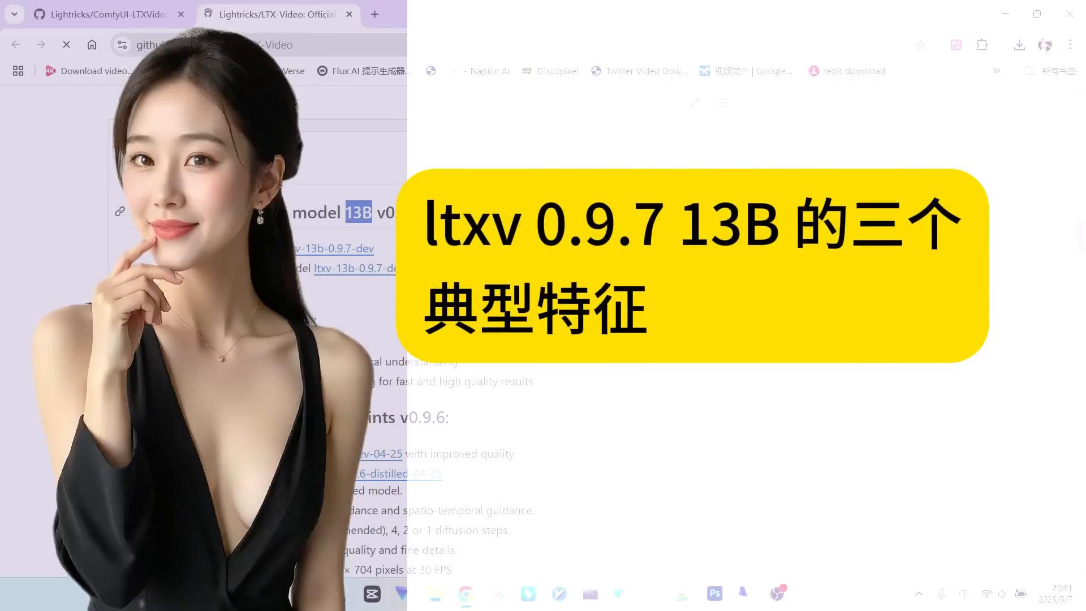
pyautogui.scroll(1, 378, 259)
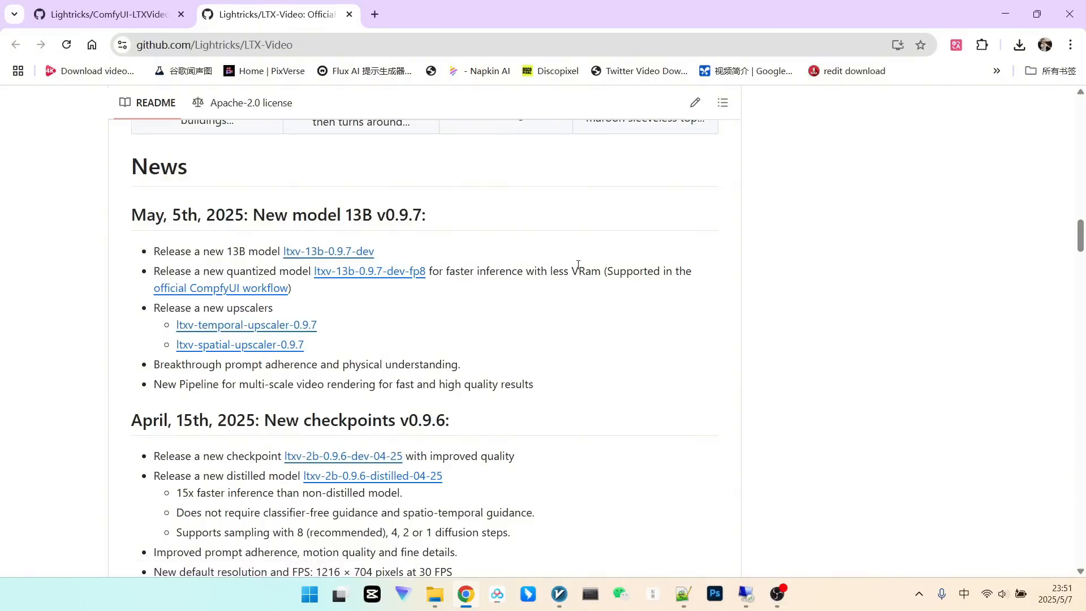
pyautogui.scroll(-1, 577, 264)
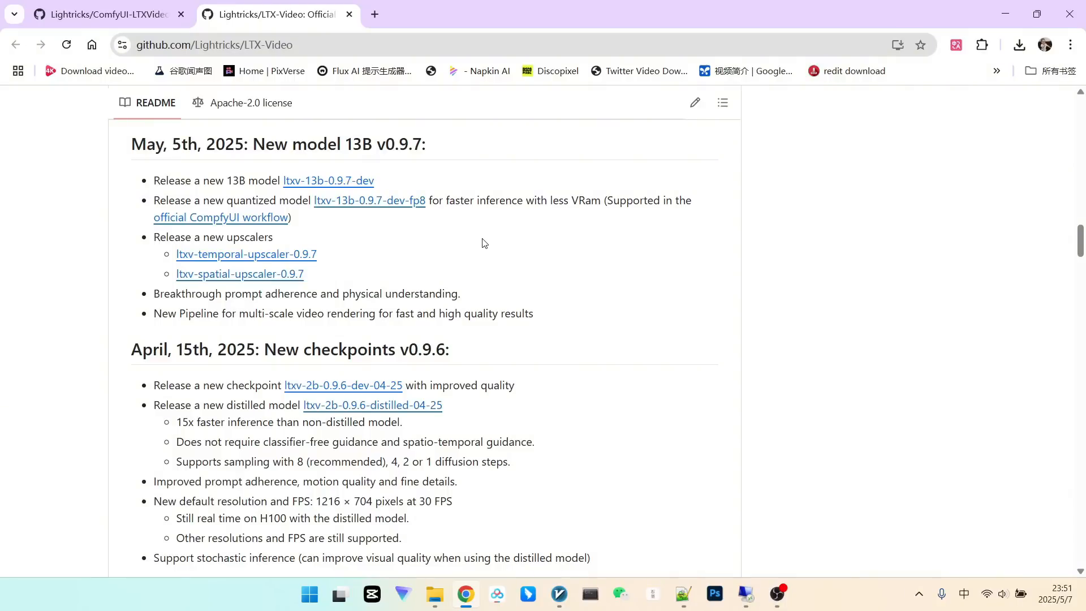
# Read the upscaler entries of the 13B v0.9.7 release in the LTX-Video README's News section.
pyautogui.moveTo(191, 242); pyautogui.dragTo(280, 255)
pyautogui.click(377, 247)
pyautogui.scroll(1, 642, 178)
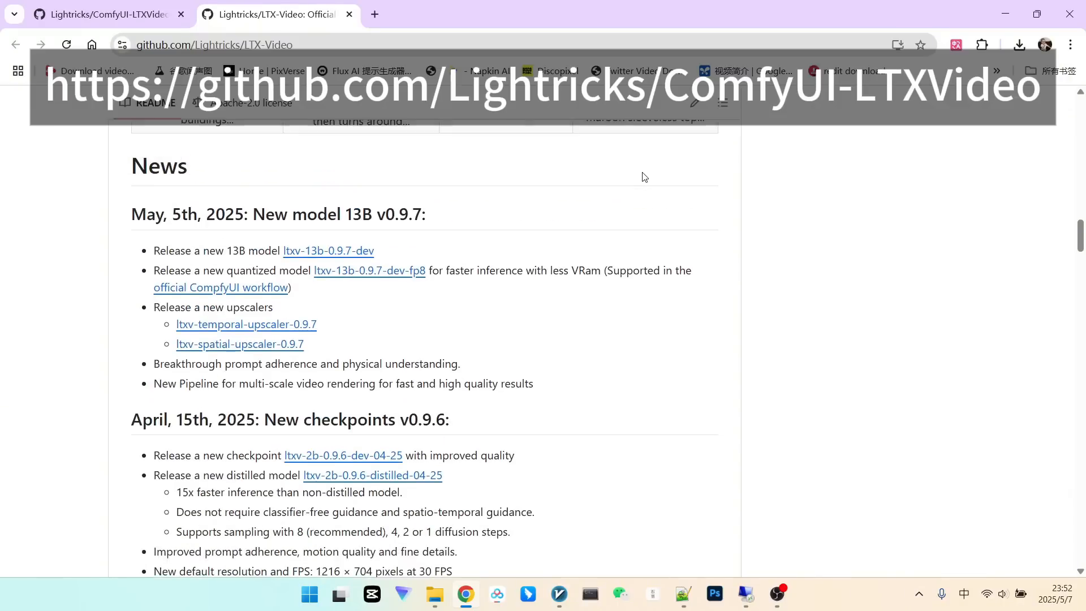
# Switch to the ComfyUI-LTXVideo repository page and find the README's LTXVideo 13B 0.9.7 Release section.
pyautogui.click(97, 13)
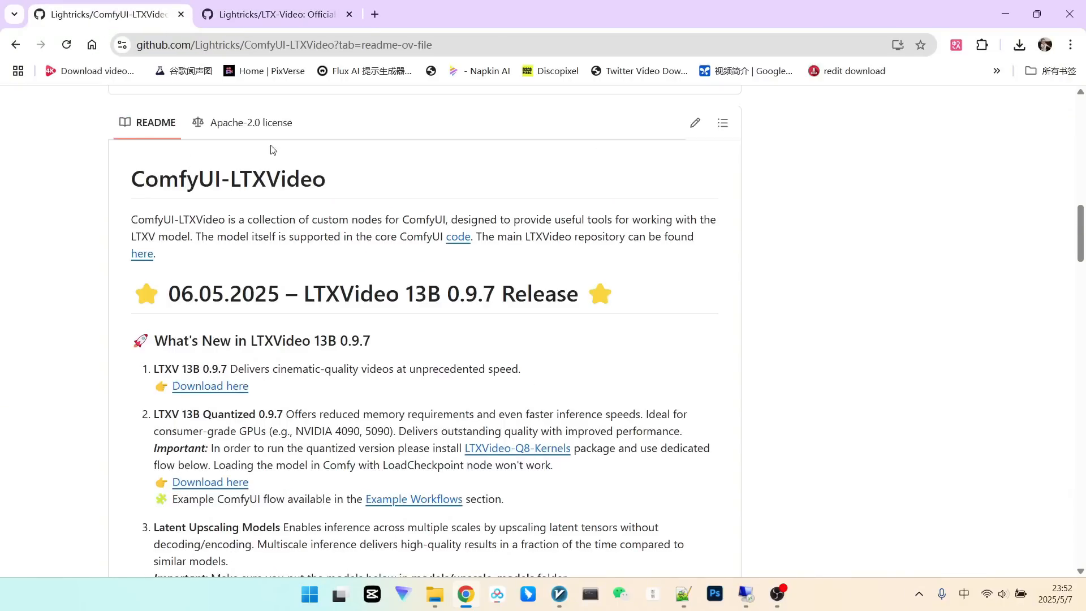
pyautogui.scroll(15, 310, 163)
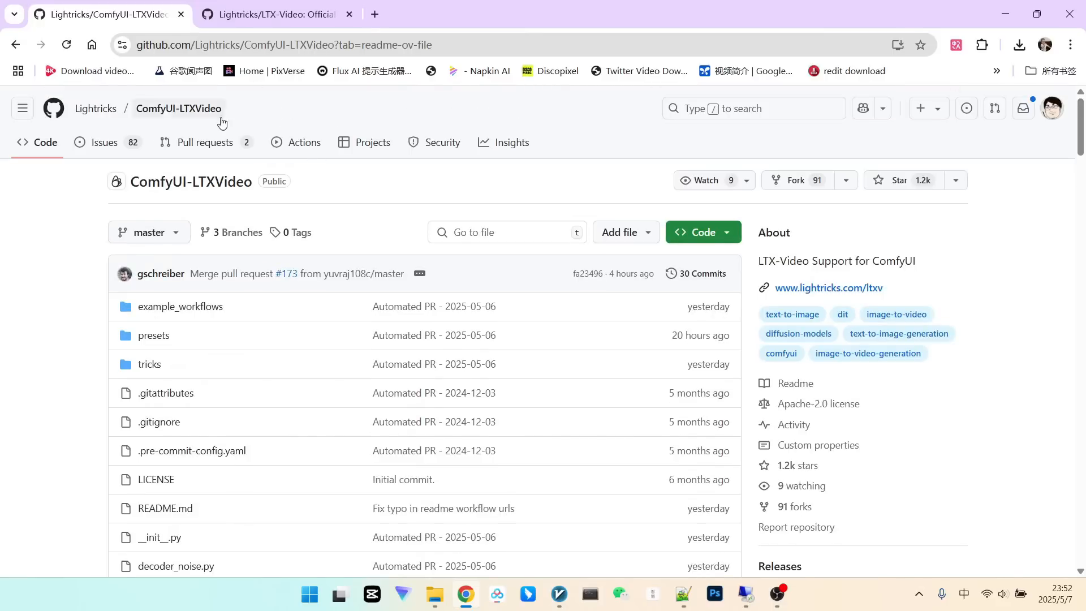
pyautogui.scroll(-1, 279, 138)
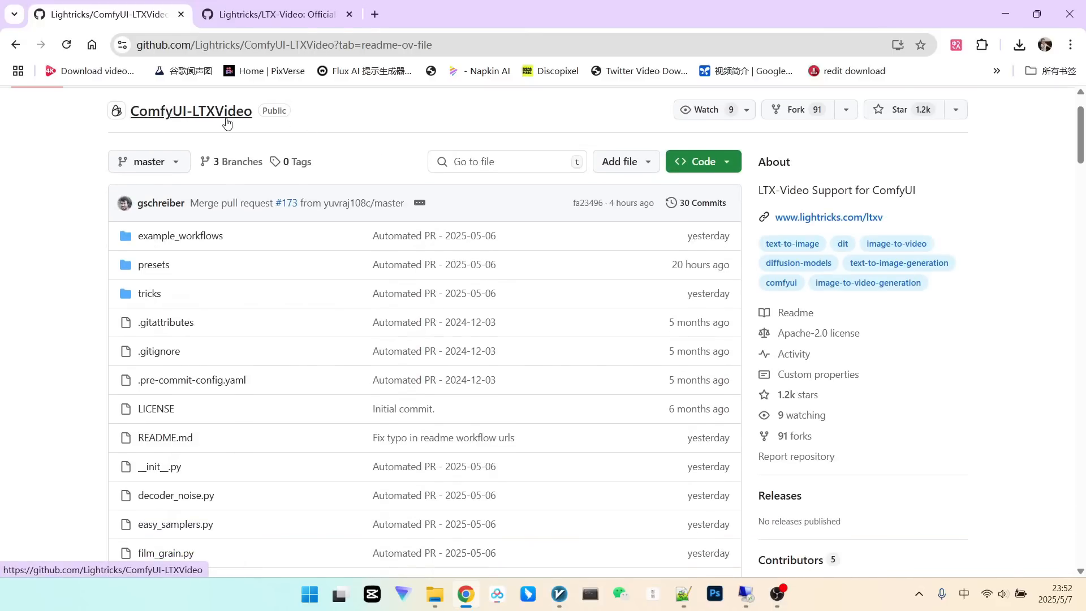
pyautogui.scroll(-15, 341, 185)
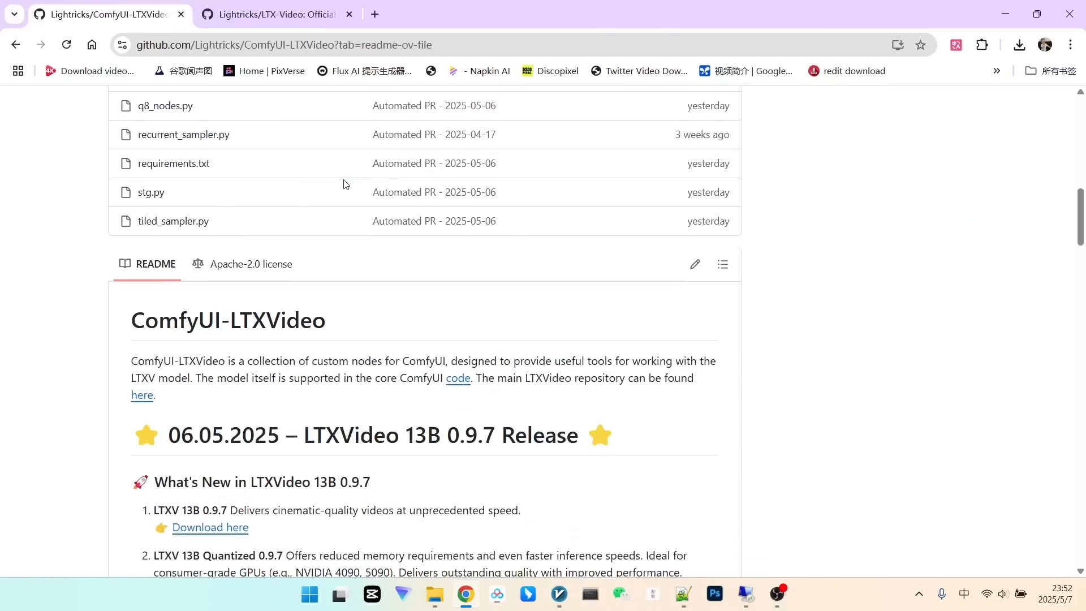
pyautogui.scroll(-2, 343, 184)
pyautogui.scroll(1, 395, 225)
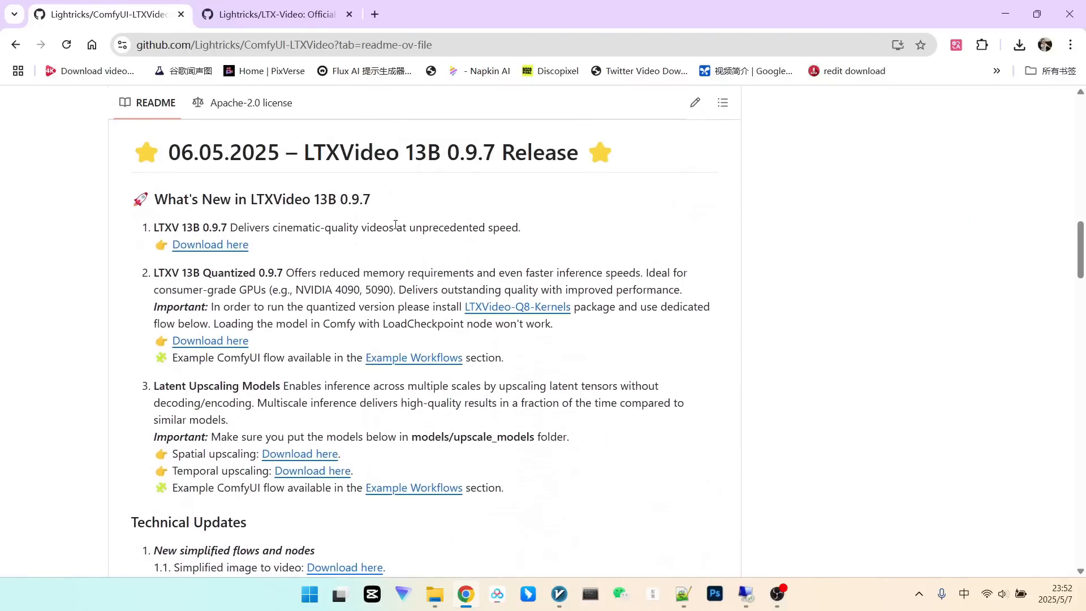
# Read the What's New notes on LTXV 13B 0.9.7, its quantized version and the Latent Upscaling Models.
pyautogui.moveTo(267, 227); pyautogui.dragTo(422, 228)
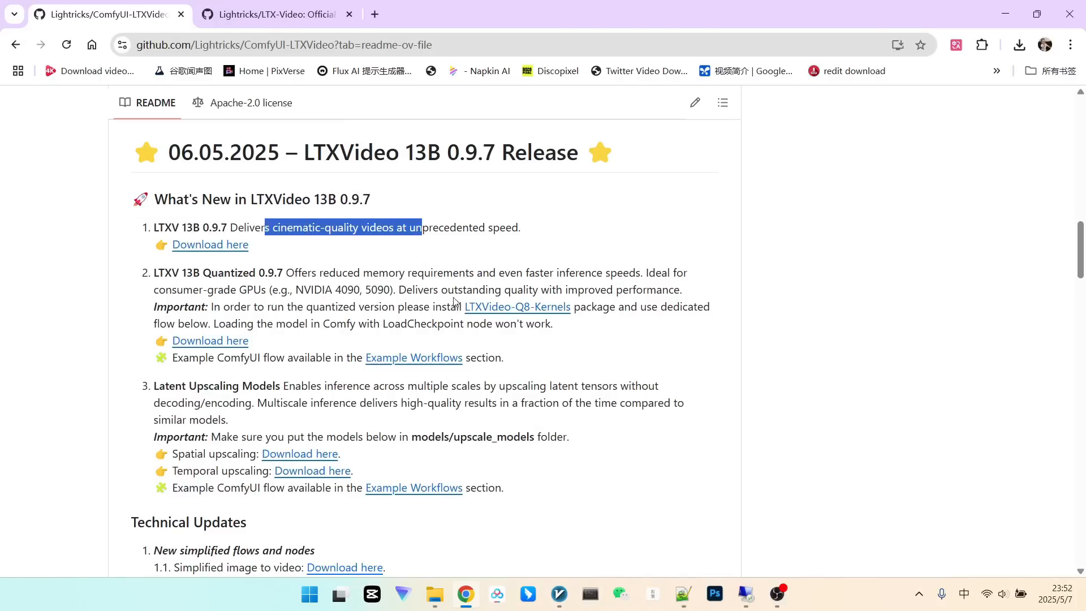
pyautogui.click(482, 292)
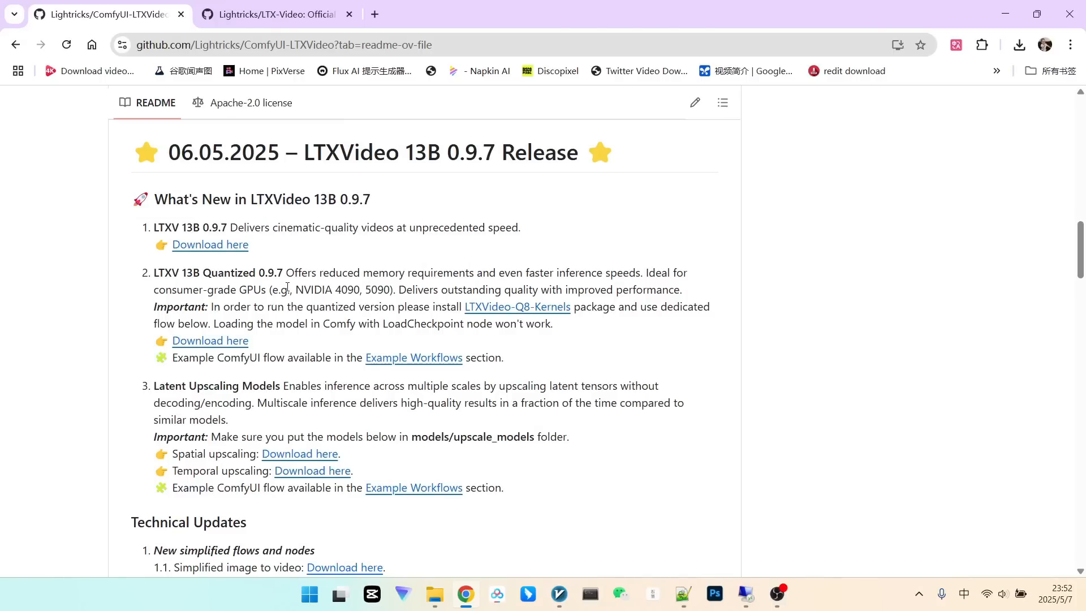
pyautogui.moveTo(311, 273); pyautogui.dragTo(396, 270)
pyautogui.scroll(-1, 407, 260)
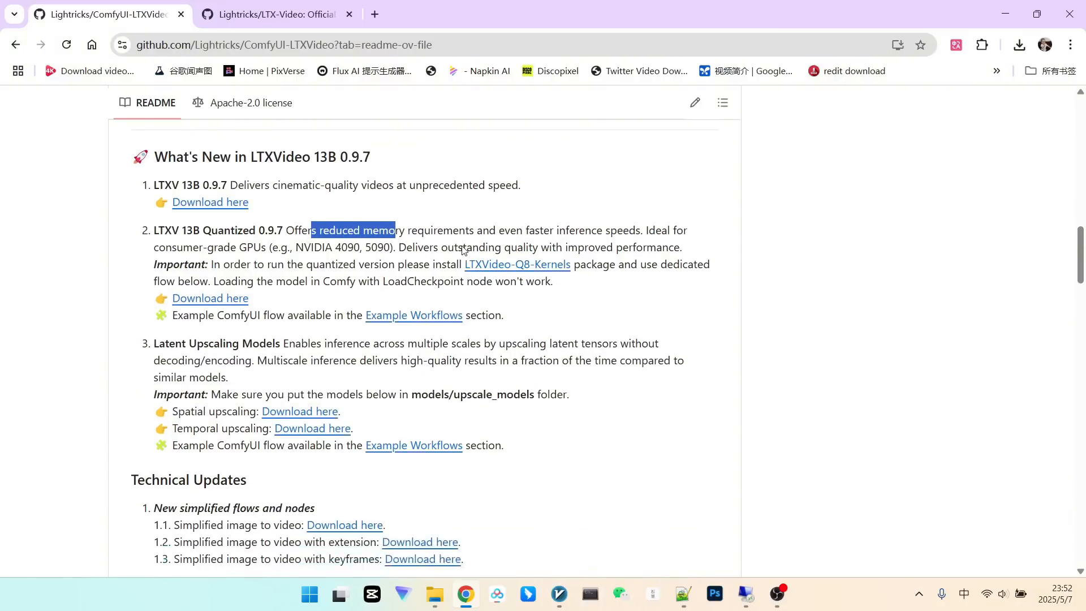
pyautogui.click(325, 240)
pyautogui.scroll(-1, 344, 232)
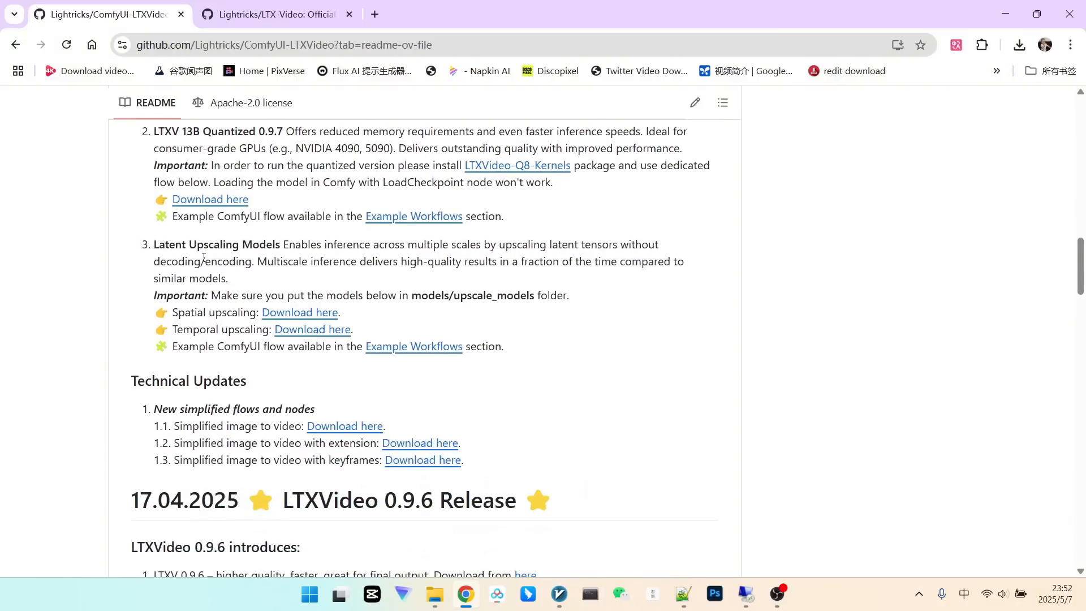
pyautogui.moveTo(174, 250); pyautogui.dragTo(292, 244)
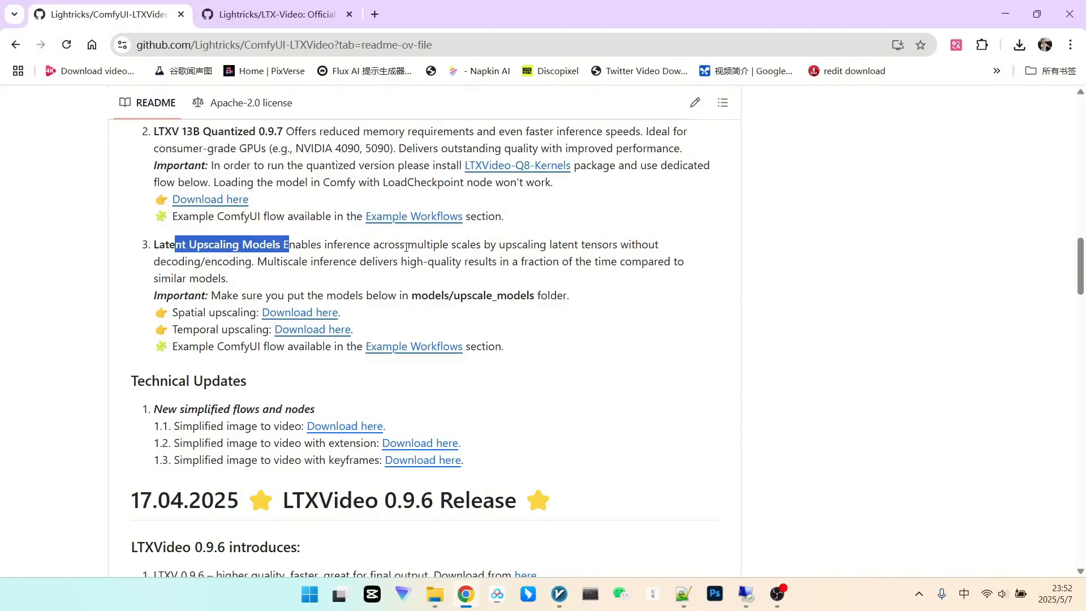
pyautogui.scroll(1, 428, 247)
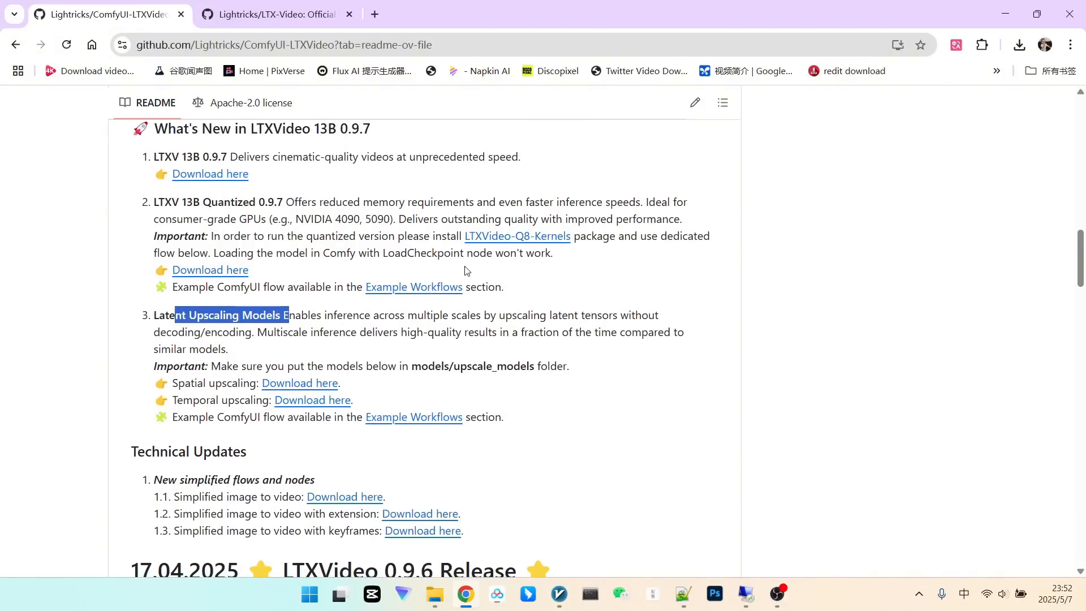
pyautogui.scroll(2, 465, 271)
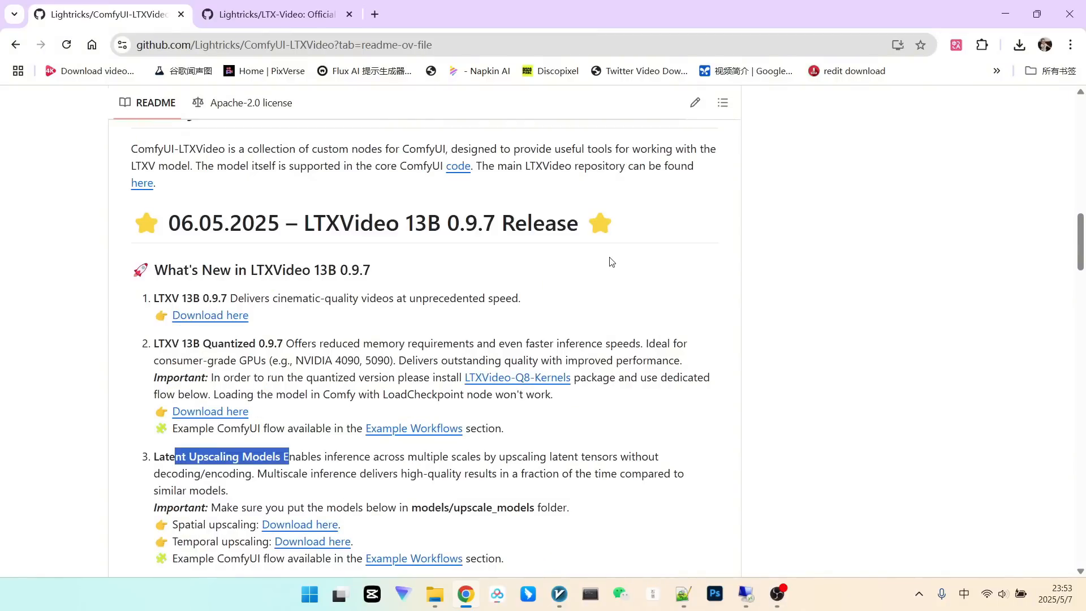
pyautogui.click(654, 270)
# Read the README's manual installation instructions, including the command that installs the packages from requirements.txt.
pyautogui.scroll(15, 654, 270)
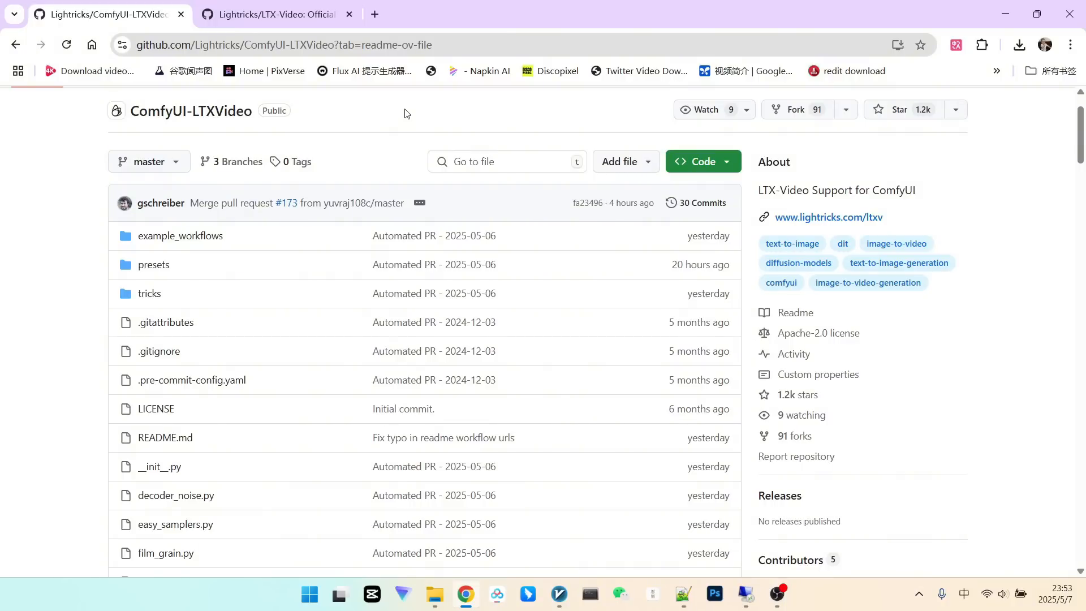
pyautogui.scroll(-20, 405, 113)
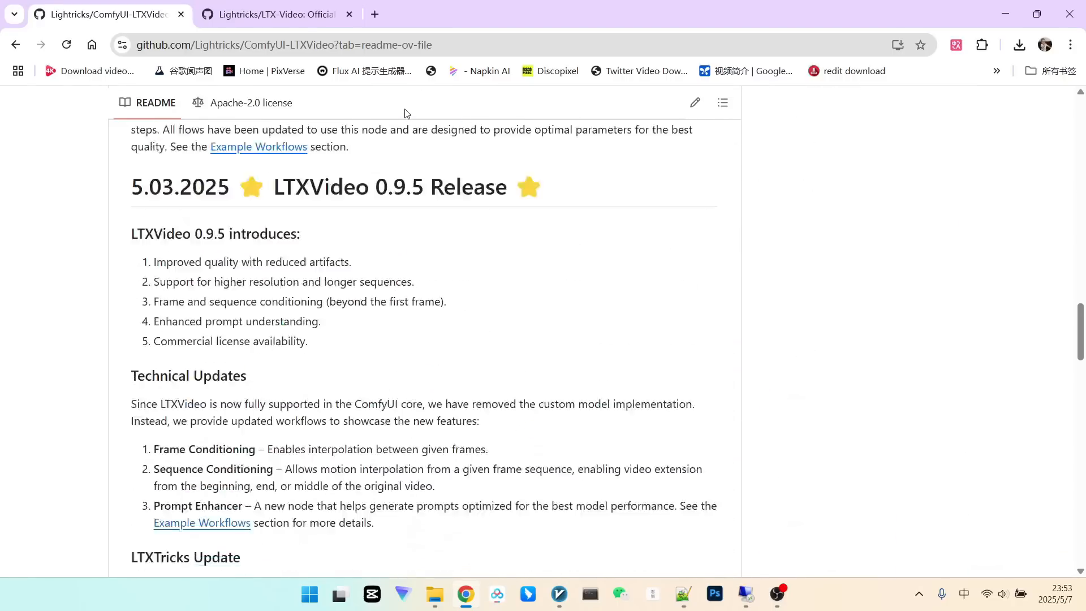
pyautogui.scroll(-12, 405, 113)
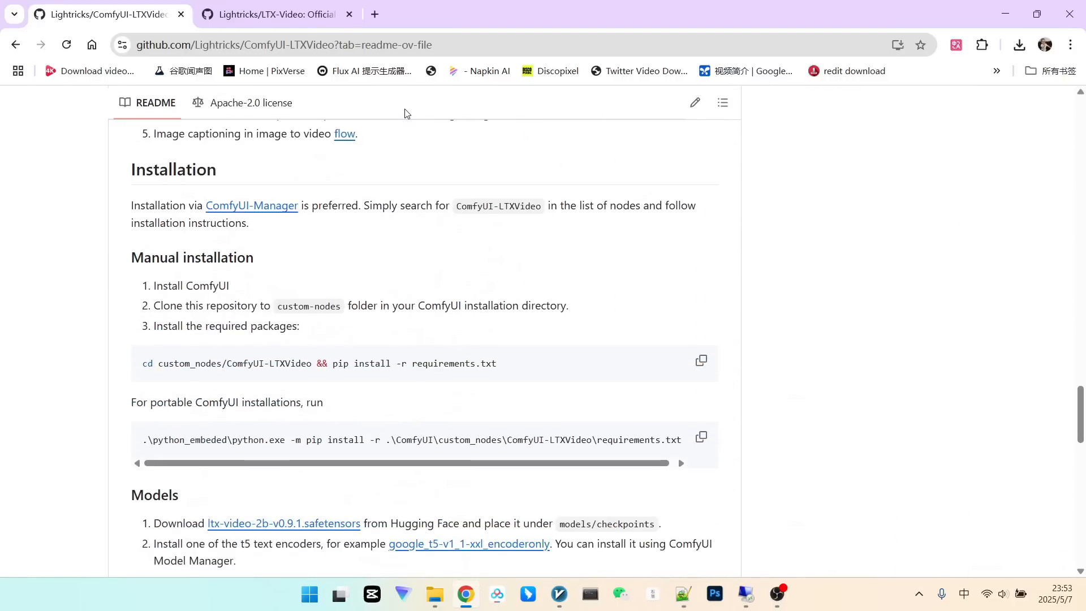
pyautogui.scroll(-1, 405, 113)
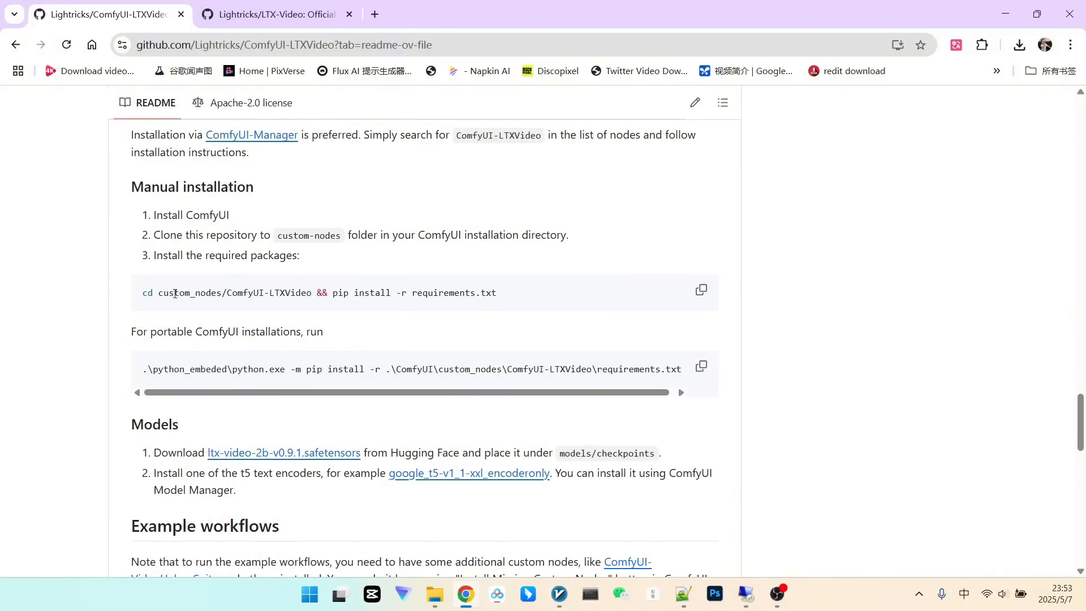
pyautogui.moveTo(207, 291); pyautogui.dragTo(235, 290)
pyautogui.click(434, 291)
pyautogui.moveTo(406, 293); pyautogui.dragTo(500, 296)
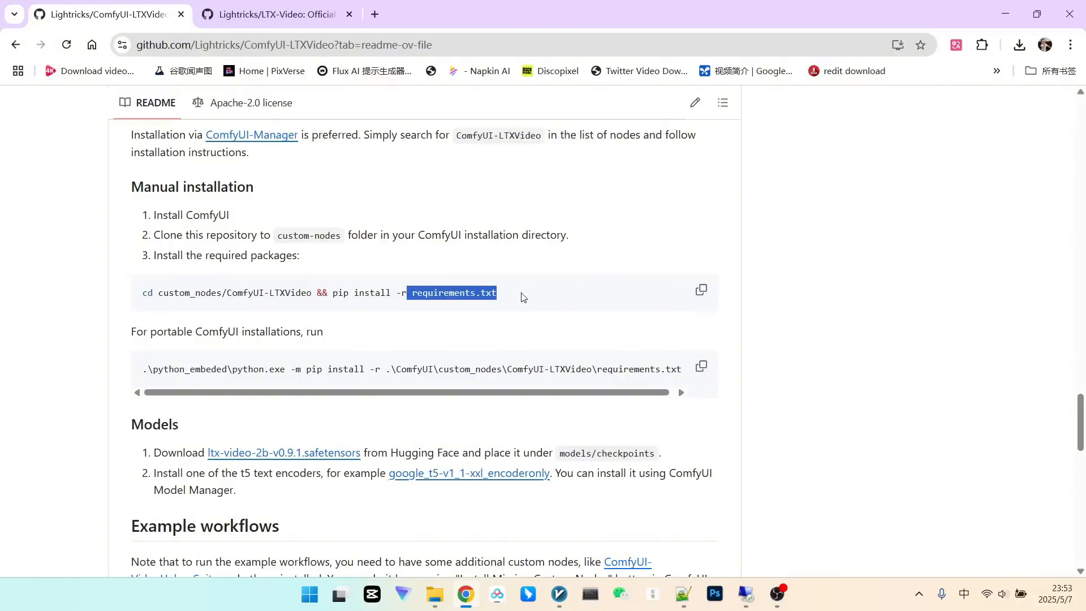
pyautogui.click(554, 294)
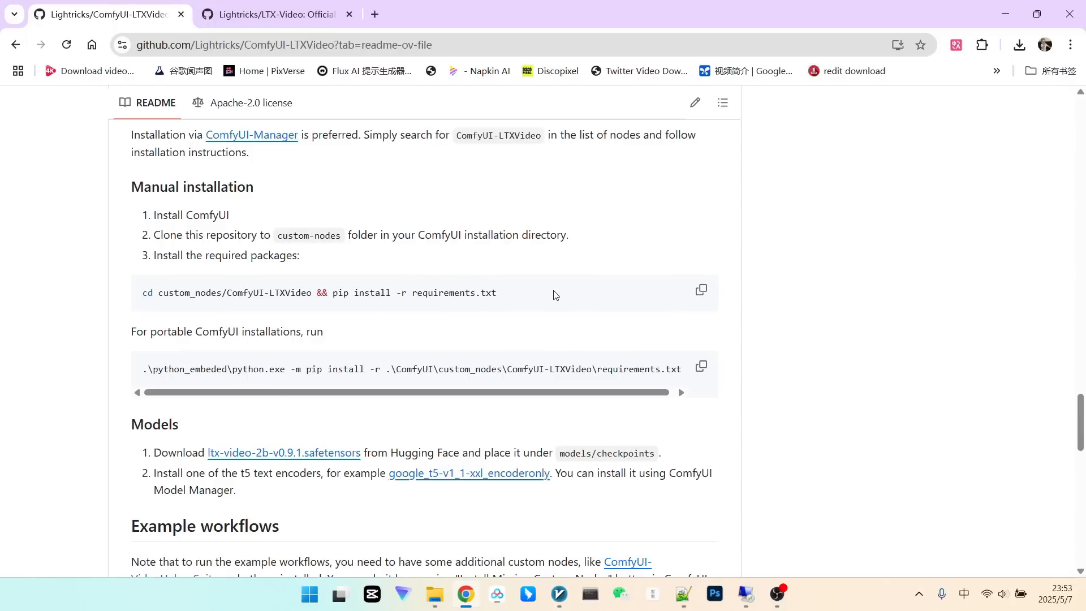
# Open the LTXV 13B 0.9.7 model's Hugging Face download page, and check for ltxv-13b-0.9.7-dev.safetensors in ComfyUI's models/checkpoints folder.
pyautogui.scroll(15, 554, 295)
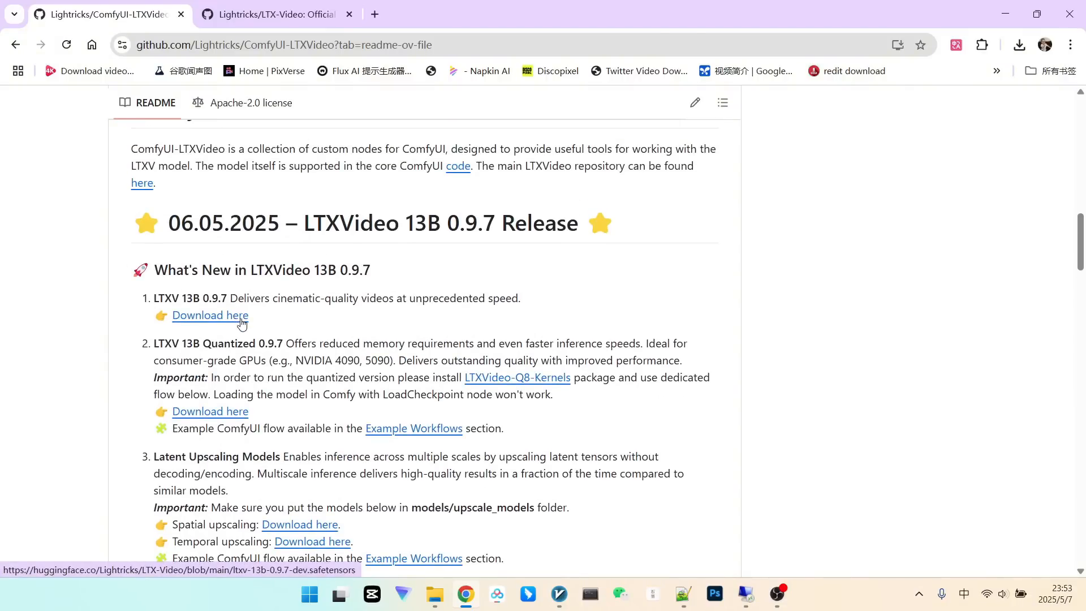
pyautogui.click(238, 317)
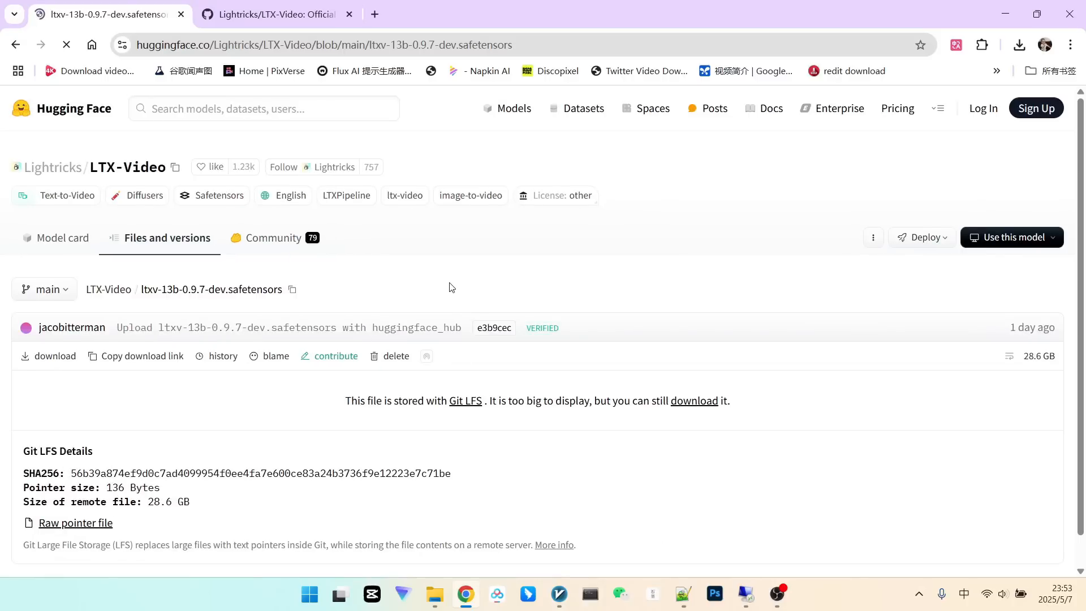
pyautogui.scroll(-1, 428, 298)
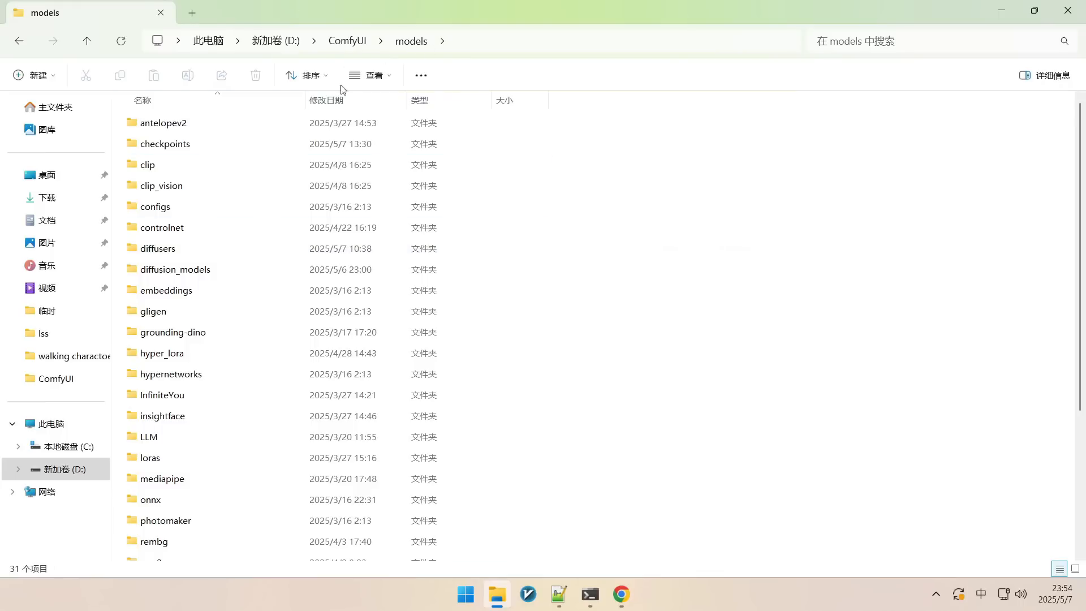
pyautogui.doubleClick(187, 143)
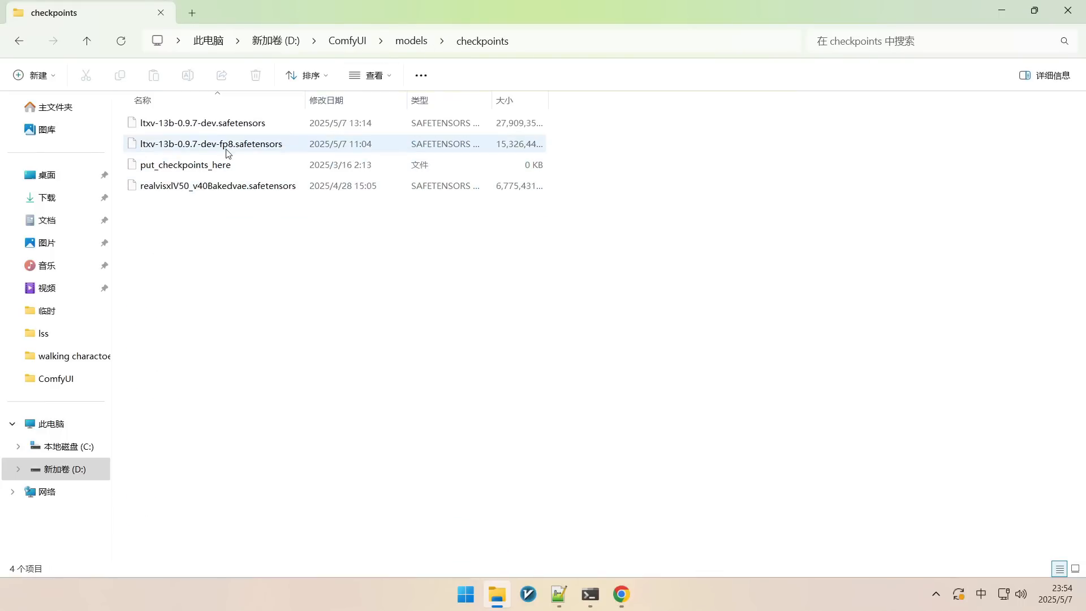
pyautogui.click(238, 123)
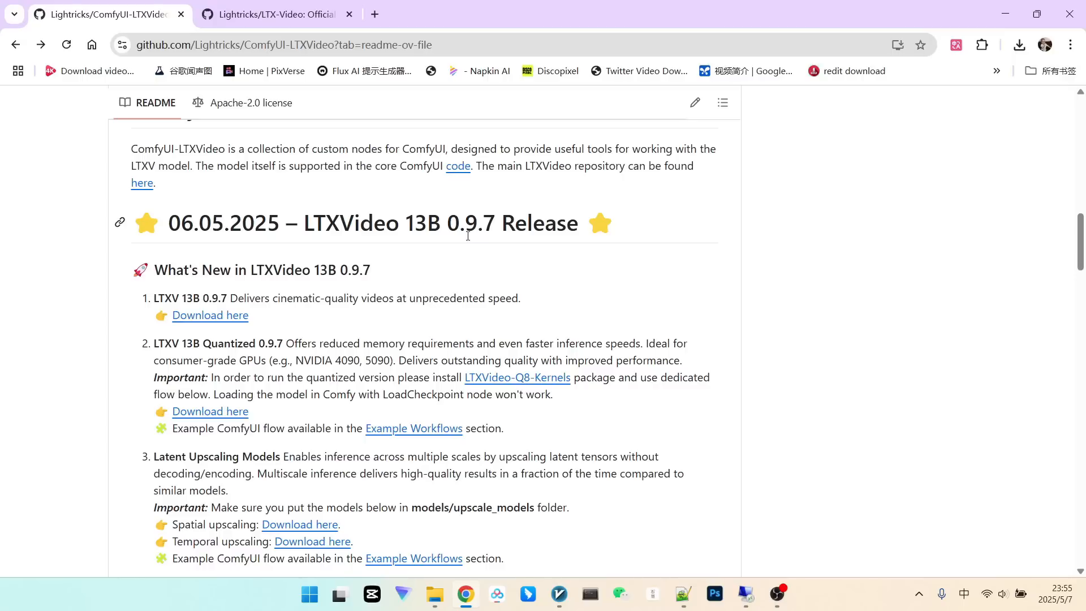
# Review the Latent Upscaling Models and Technical Updates download entries in the ComfyUI-LTXVideo README.
pyautogui.scroll(-4, 472, 220)
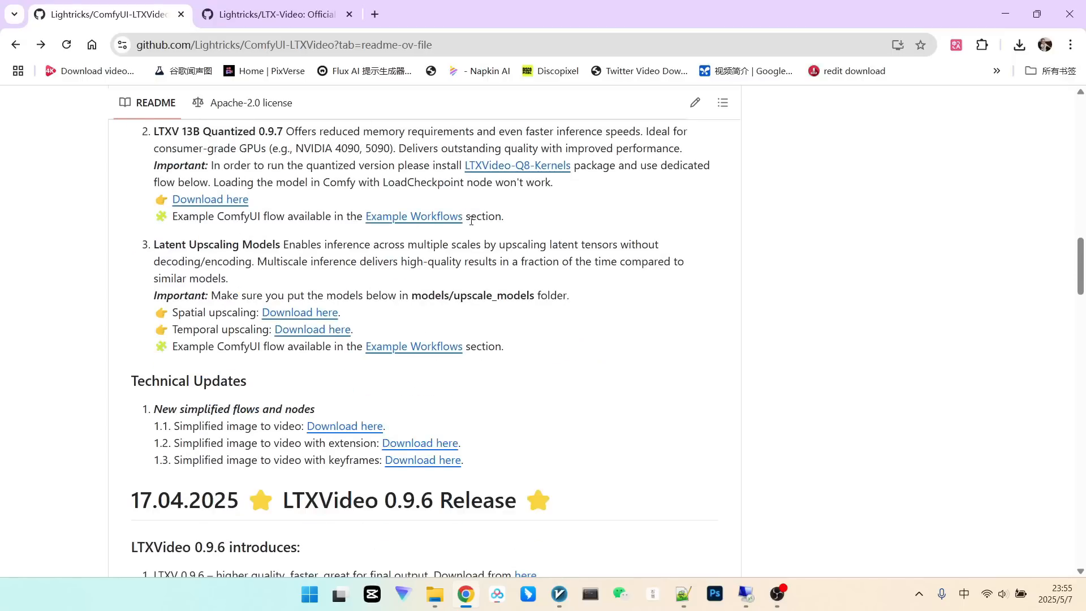
pyautogui.scroll(-1, 471, 220)
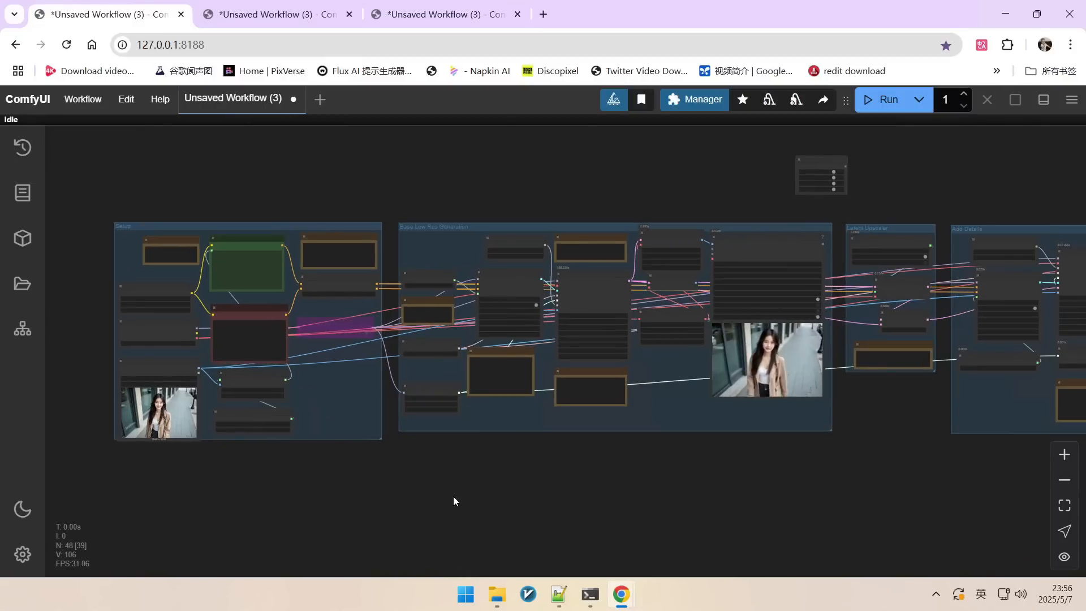
# Look over the whole ComfyUI workflow, from the Setup group through Base Low Res Generation and Latent Upscaler to Add Details.
pyautogui.moveTo(453, 497); pyautogui.dragTo(553, 474)
pyautogui.scroll(-5, 426, 492)
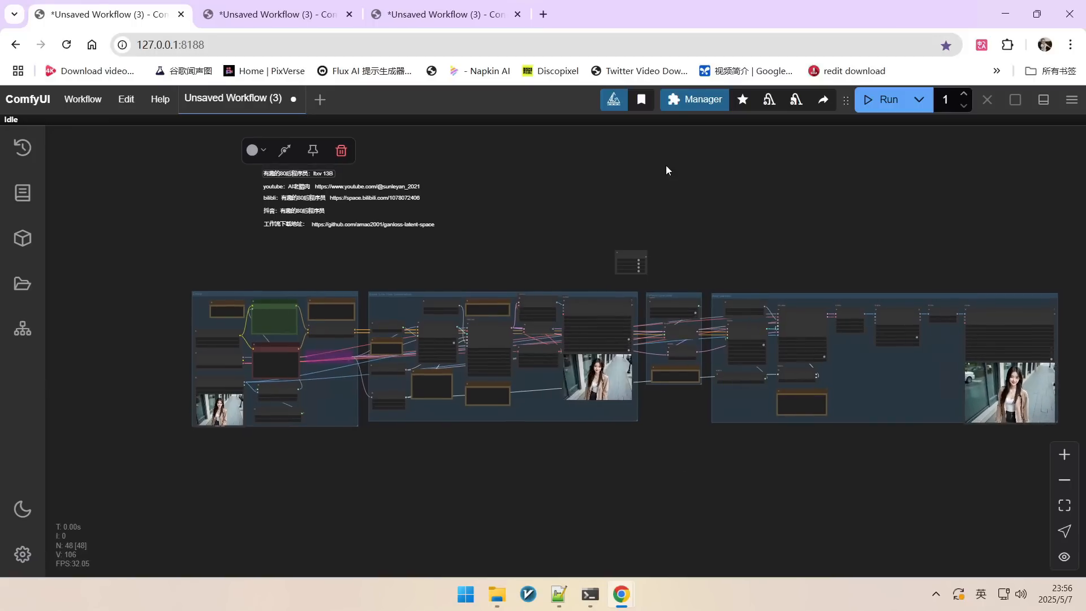
pyautogui.scroll(3, 629, 459)
pyautogui.scroll(1, 566, 463)
pyautogui.moveTo(519, 464); pyautogui.dragTo(656, 470)
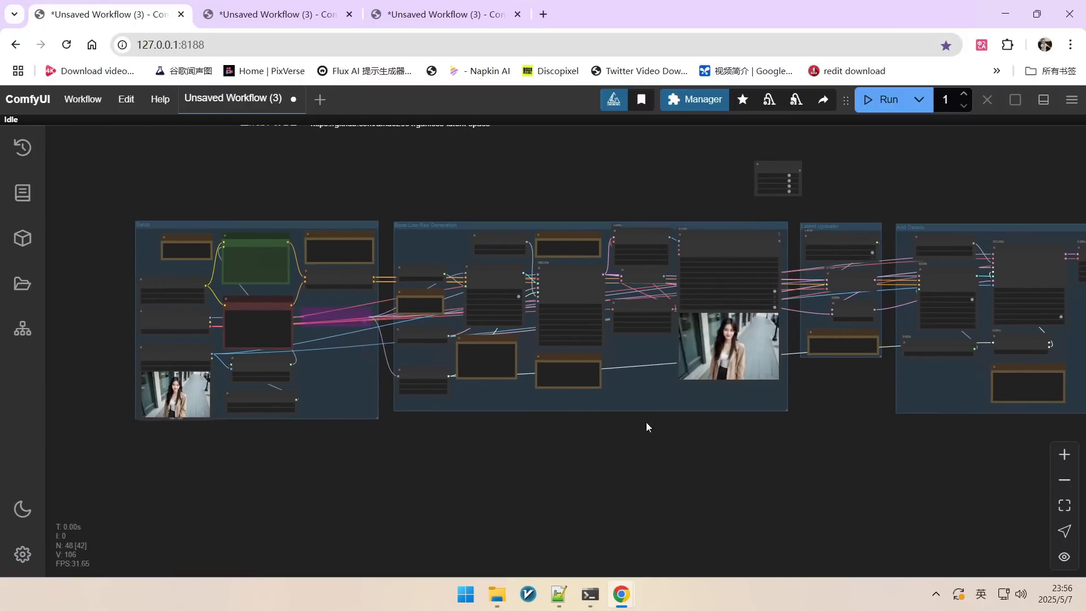
pyautogui.moveTo(645, 427); pyautogui.dragTo(286, 434)
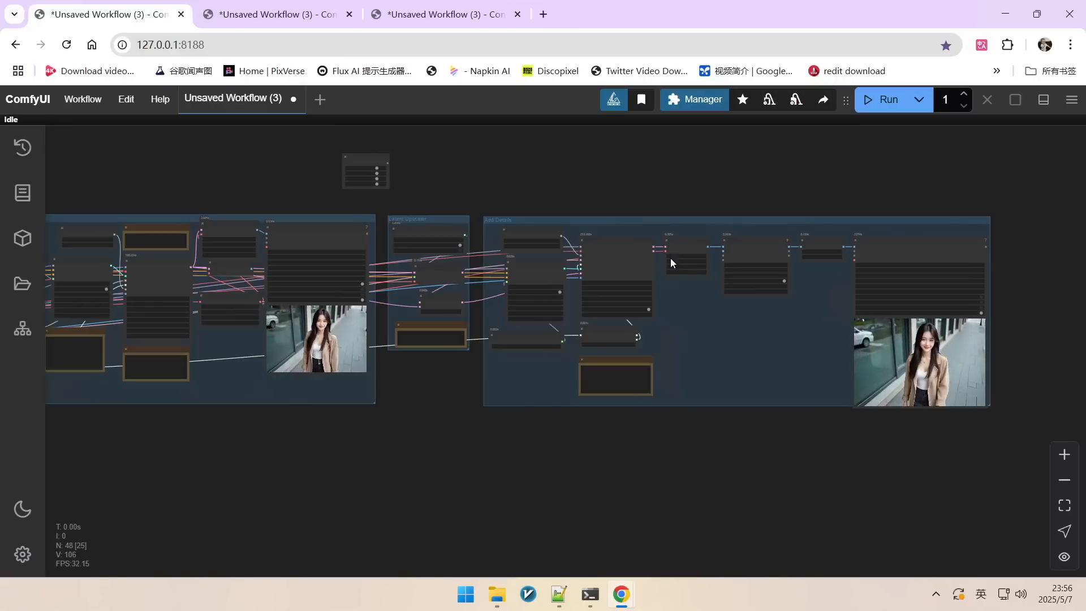
# Disable the Add Details and Latent Upscaler groups in the Fast Groups Muter node.
pyautogui.scroll(10, 519, 257)
pyautogui.scroll(1, 521, 253)
pyautogui.click(535, 250)
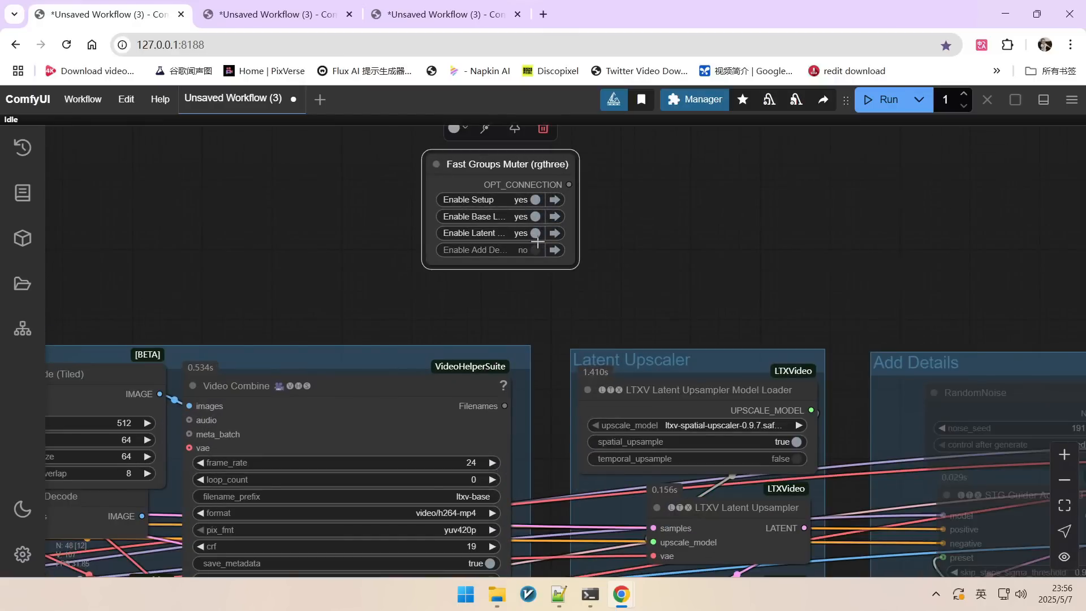
pyautogui.click(536, 235)
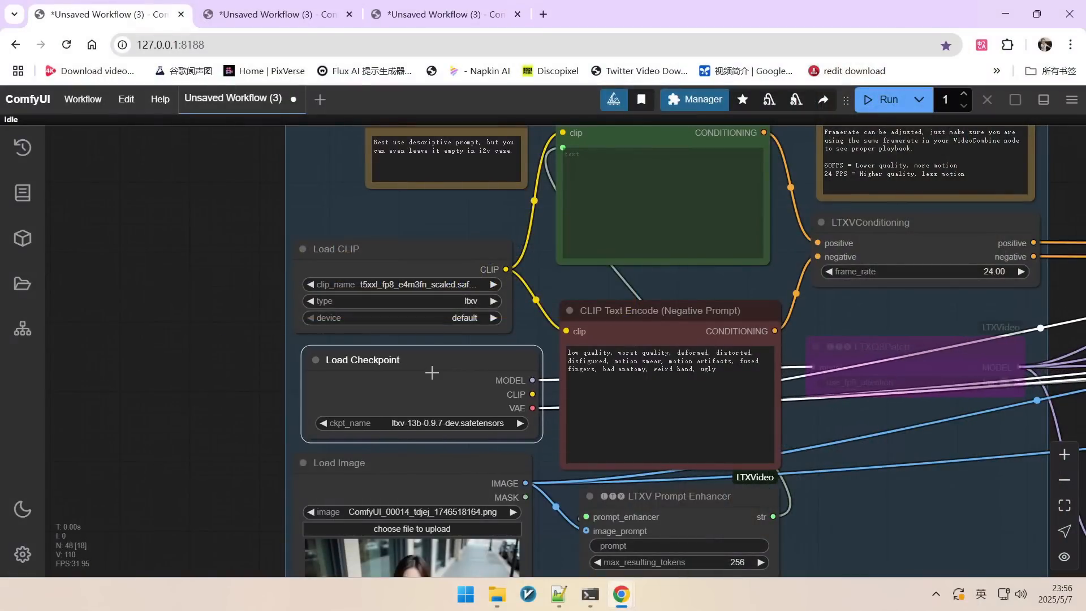
# Examine the model files selected in the Load Checkpoint and Load CLIP nodes of the Setup group.
pyautogui.scroll(5, 278, 337)
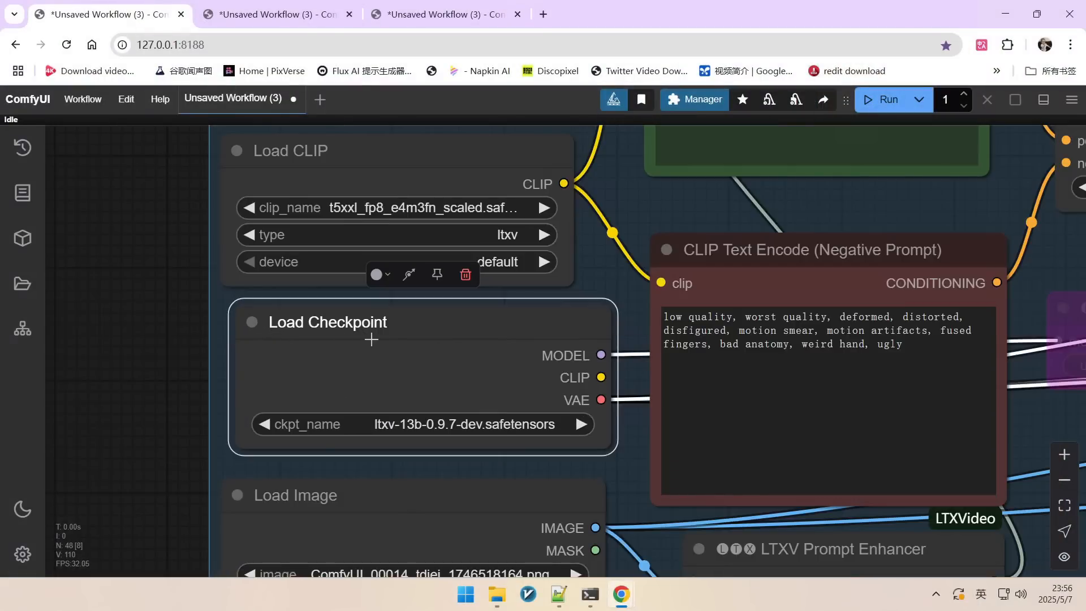
pyautogui.moveTo(422, 333); pyautogui.dragTo(408, 333)
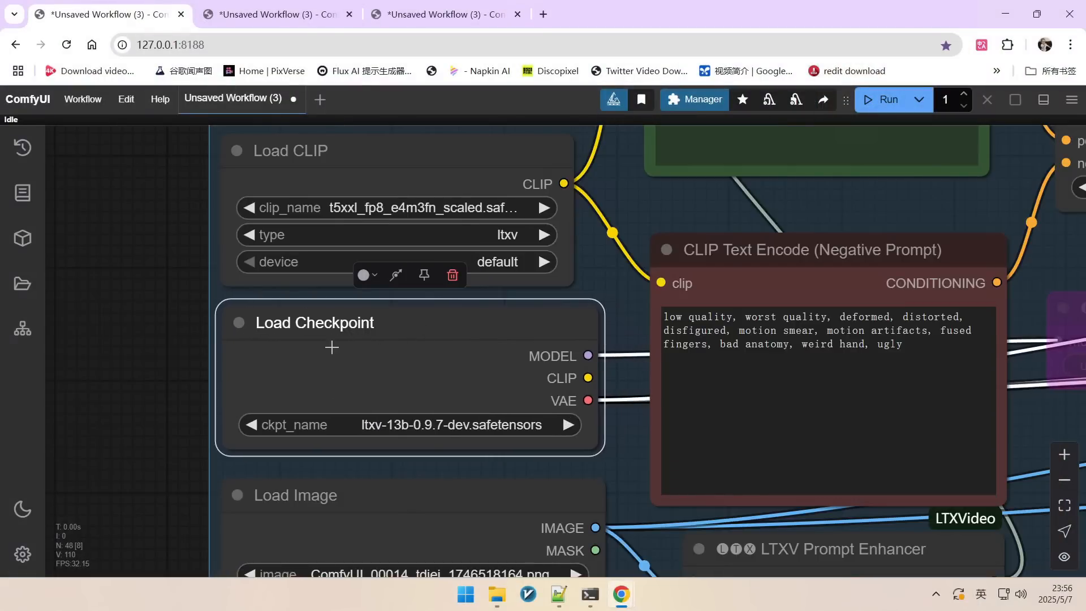
pyautogui.scroll(-2, 332, 348)
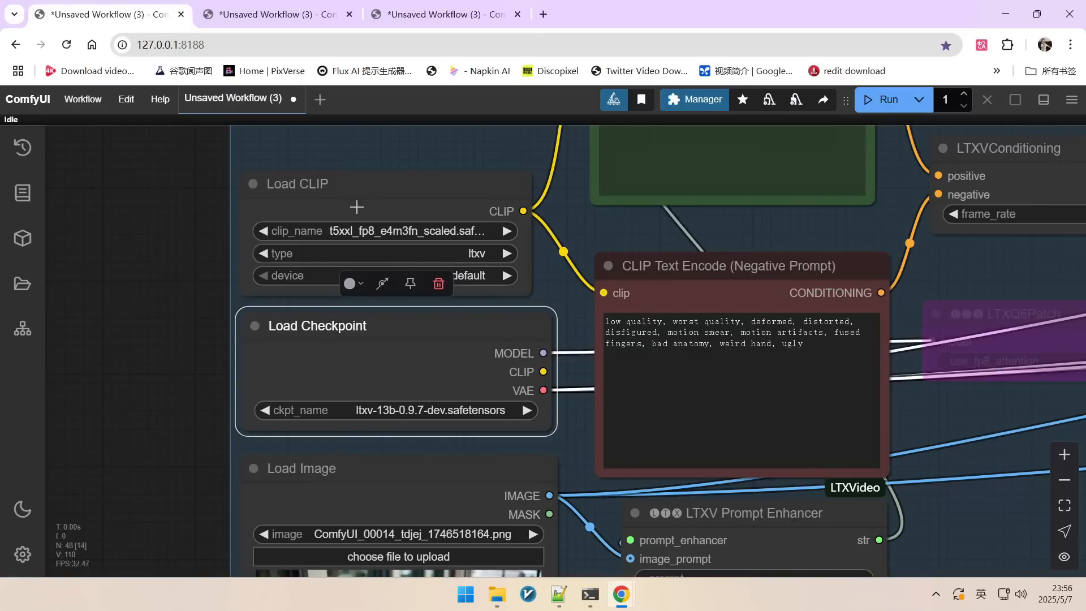
pyautogui.moveTo(357, 207)
pyautogui.mouseDown()
pyautogui.moveTo(403, 199)
pyautogui.moveTo(375, 198)
pyautogui.mouseUp()
pyautogui.scroll(-4, 198, 305)
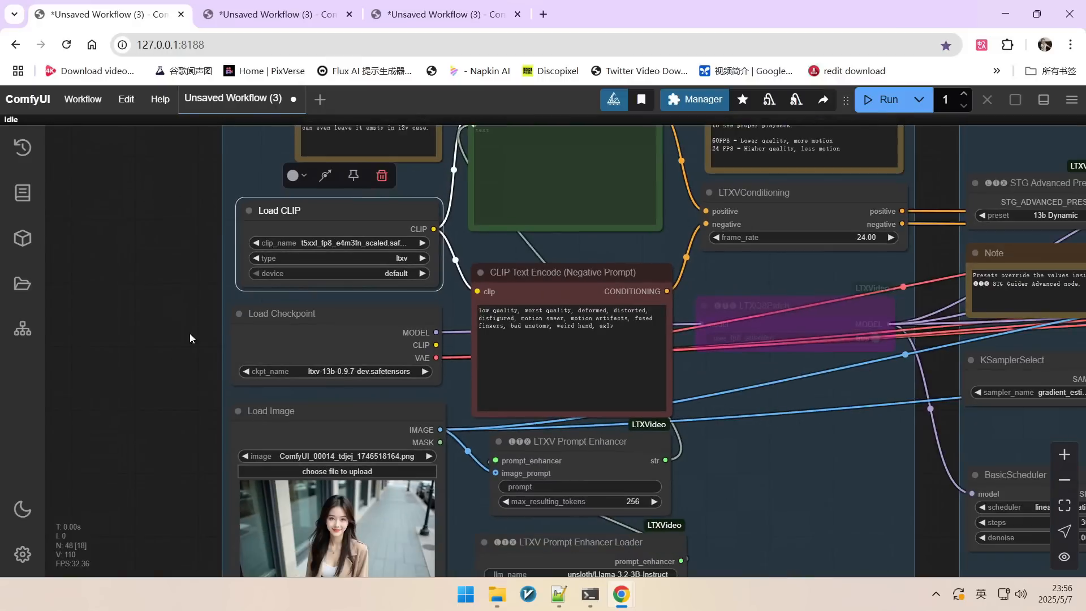
# Examine the Load Image node and its selected portrait image in the Setup group.
pyautogui.moveTo(173, 403); pyautogui.dragTo(170, 341)
pyautogui.scroll(1, 339, 368)
pyautogui.scroll(-2, 343, 381)
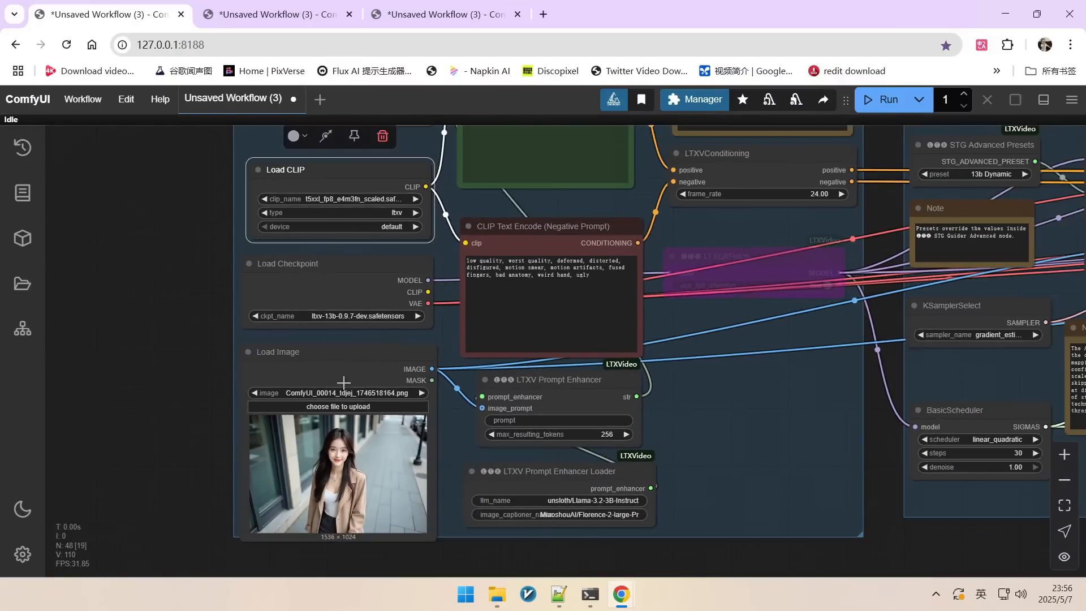
pyautogui.moveTo(329, 377)
pyautogui.mouseDown()
pyautogui.moveTo(353, 374)
pyautogui.moveTo(341, 376)
pyautogui.mouseUp()
pyautogui.scroll(3, 710, 416)
pyautogui.moveTo(710, 413); pyautogui.dragTo(677, 396)
# Examine the LTXV Prompt Enhancer and LTXV Prompt Enhancer Loader nodes, including the language and image captioner models selected.
pyautogui.scroll(-1, 648, 547)
pyautogui.scroll(-3, 648, 547)
pyautogui.scroll(4, 616, 417)
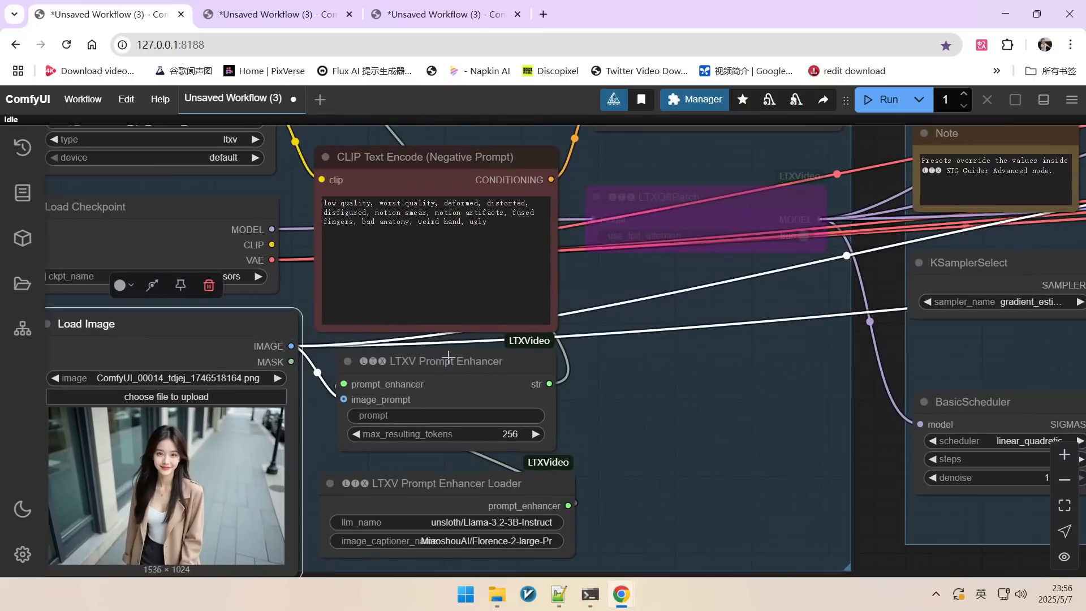
pyautogui.moveTo(448, 356)
pyautogui.mouseDown()
pyautogui.moveTo(482, 361)
pyautogui.moveTo(455, 363)
pyautogui.mouseUp()
pyautogui.moveTo(428, 476)
pyautogui.mouseDown()
pyautogui.moveTo(471, 475)
pyautogui.moveTo(436, 475)
pyautogui.mouseUp()
pyautogui.scroll(-3, 603, 429)
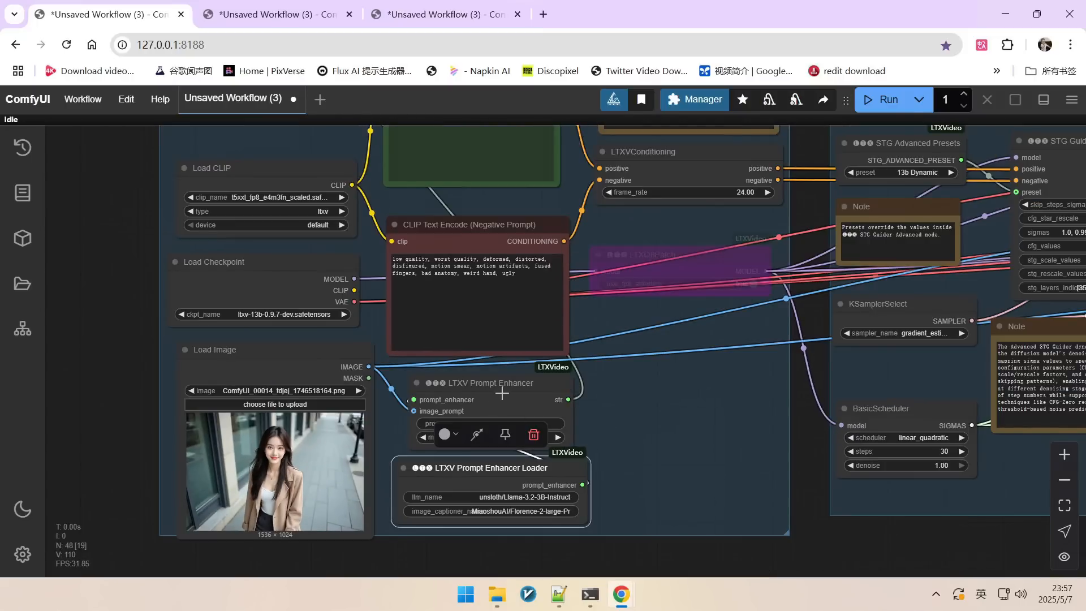
pyautogui.scroll(4, 502, 392)
pyautogui.moveTo(671, 402); pyautogui.dragTo(705, 474)
pyautogui.scroll(-3, 671, 441)
pyautogui.scroll(-4, 705, 474)
# Inspect the frame rate setting of the LTXVConditioning node and the note above it.
pyautogui.scroll(3, 458, 355)
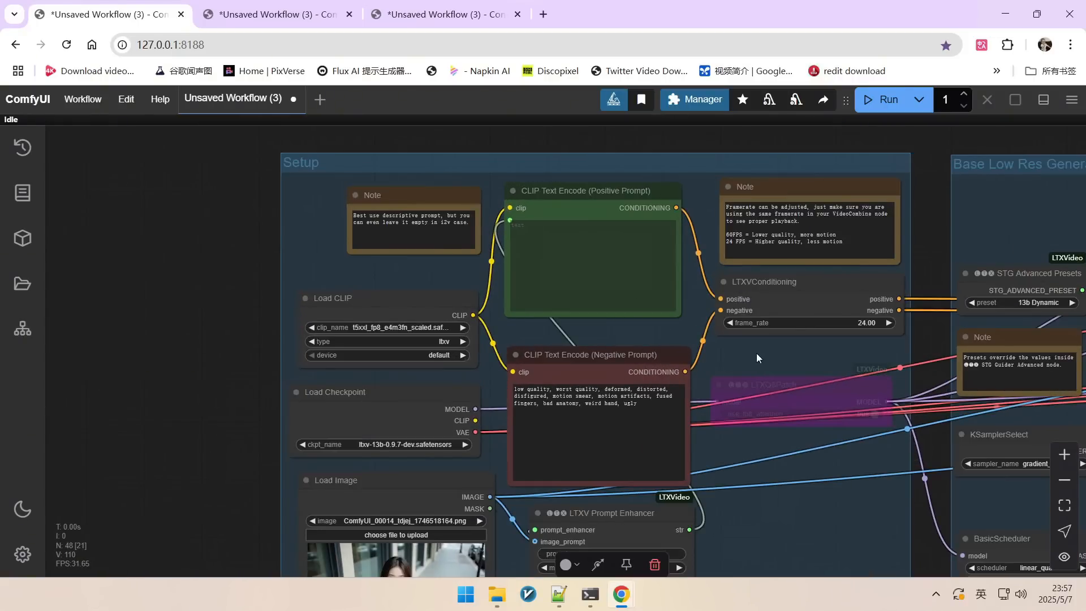
pyautogui.moveTo(763, 354); pyautogui.dragTo(690, 337)
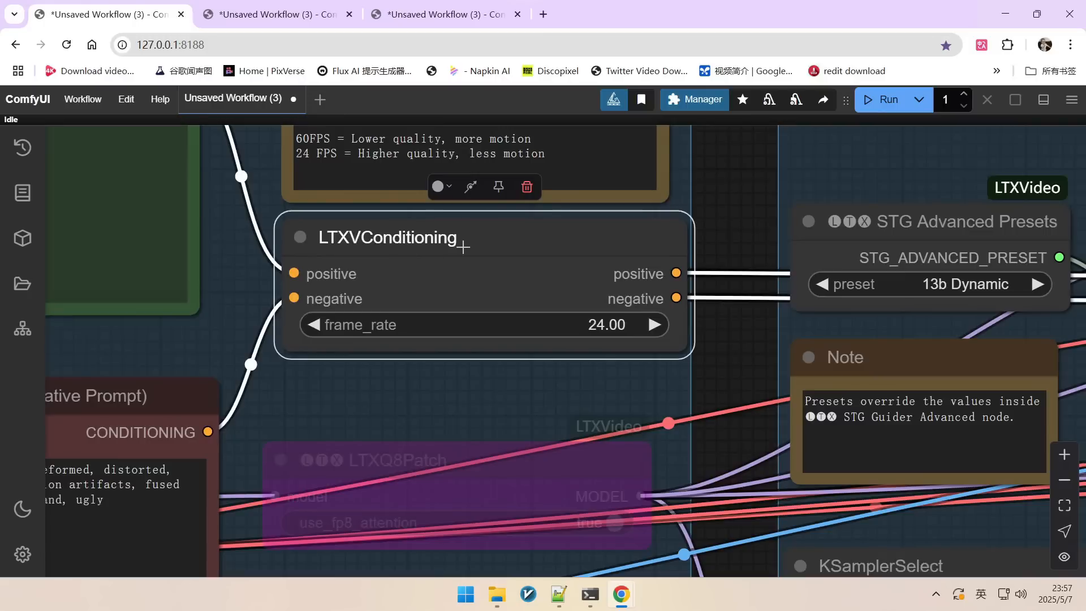
pyautogui.moveTo(463, 246); pyautogui.dragTo(428, 249)
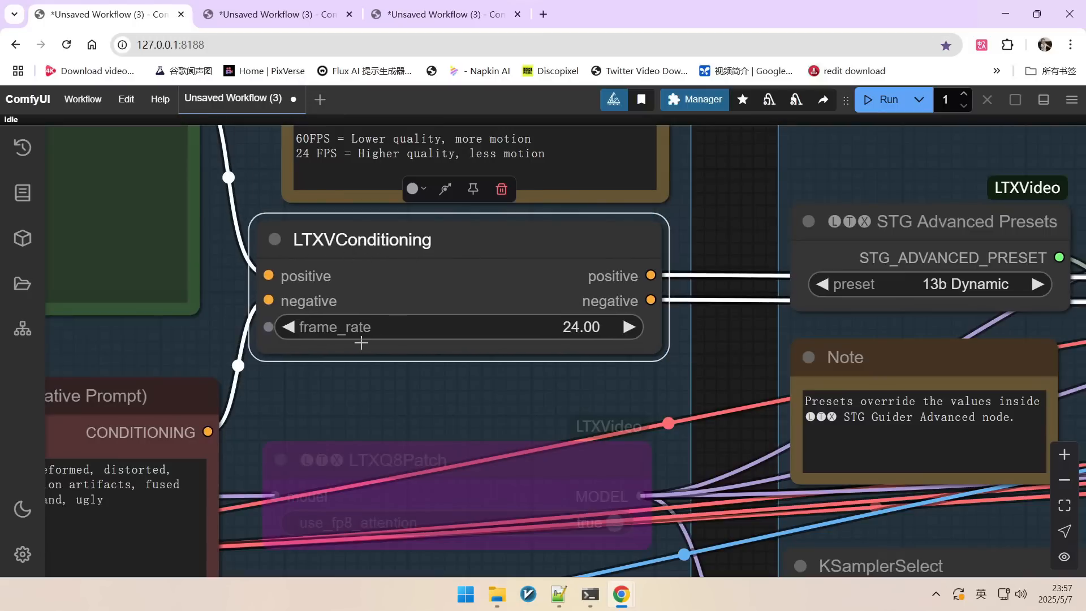
pyautogui.moveTo(568, 368); pyautogui.dragTo(544, 371)
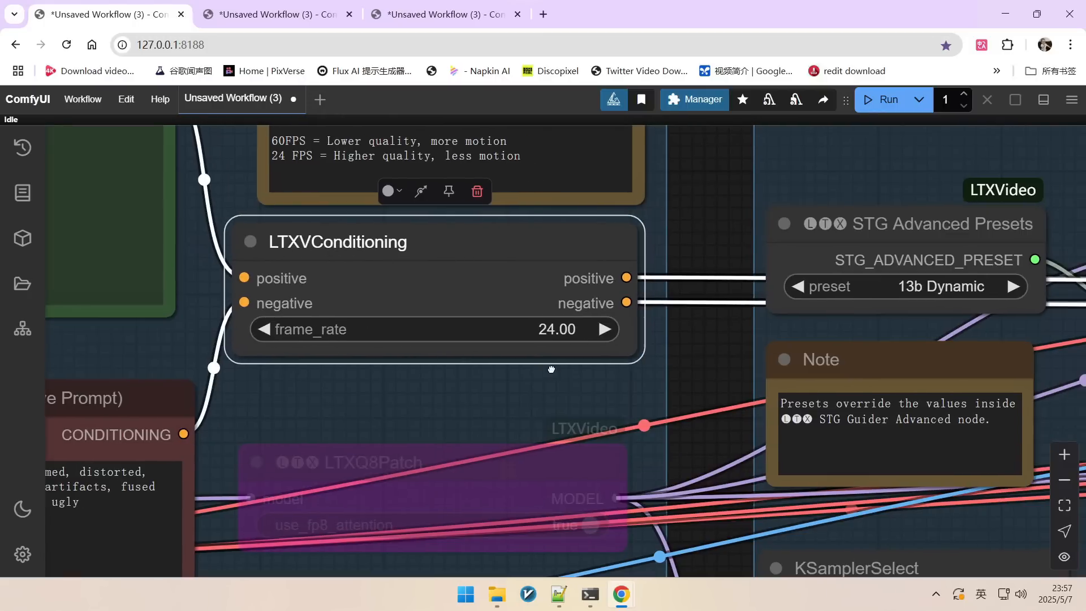
pyautogui.scroll(-3, 589, 342)
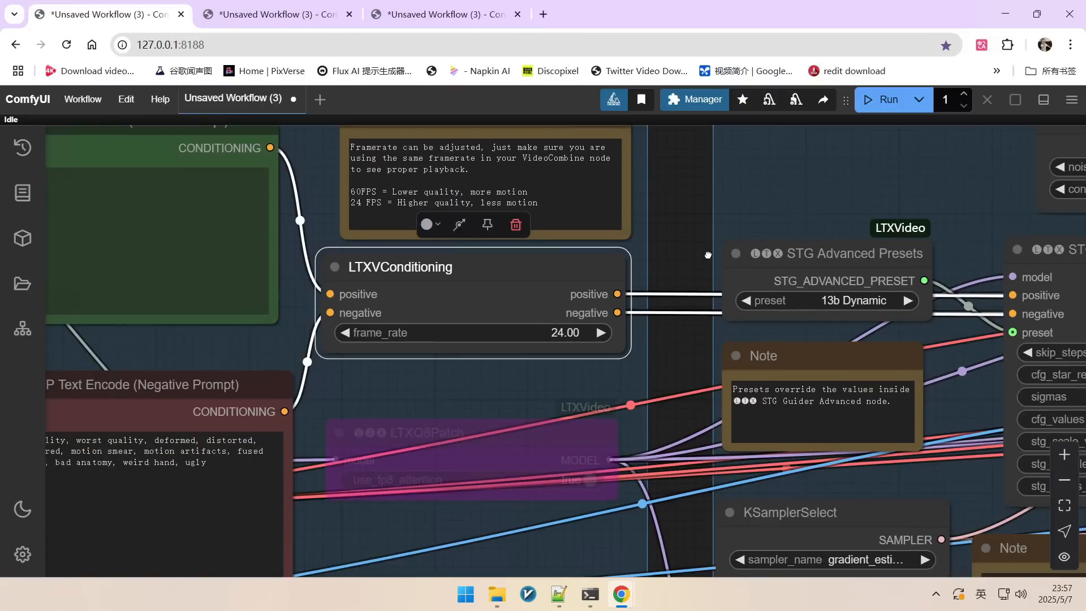
# Look over the STG preset, guider, scheduler and sampler nodes in the Base Low Res Generation group.
pyautogui.moveTo(713, 255); pyautogui.dragTo(501, 226)
pyautogui.scroll(-3, 501, 226)
pyautogui.scroll(3, 572, 317)
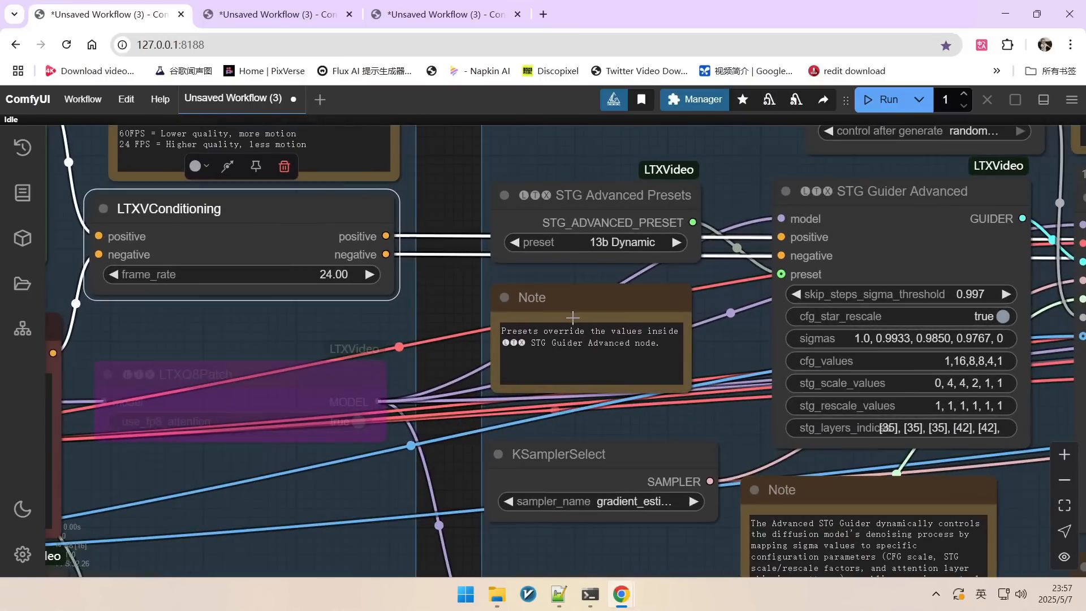
pyautogui.scroll(-3, 468, 308)
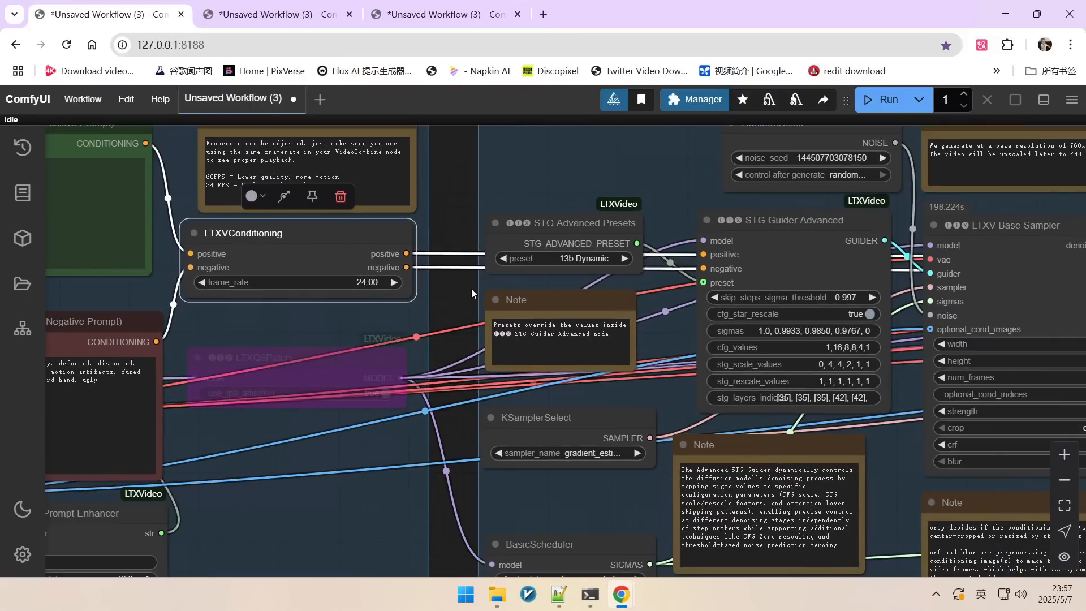
pyautogui.moveTo(470, 289); pyautogui.dragTo(346, 285)
pyautogui.scroll(-2, 347, 285)
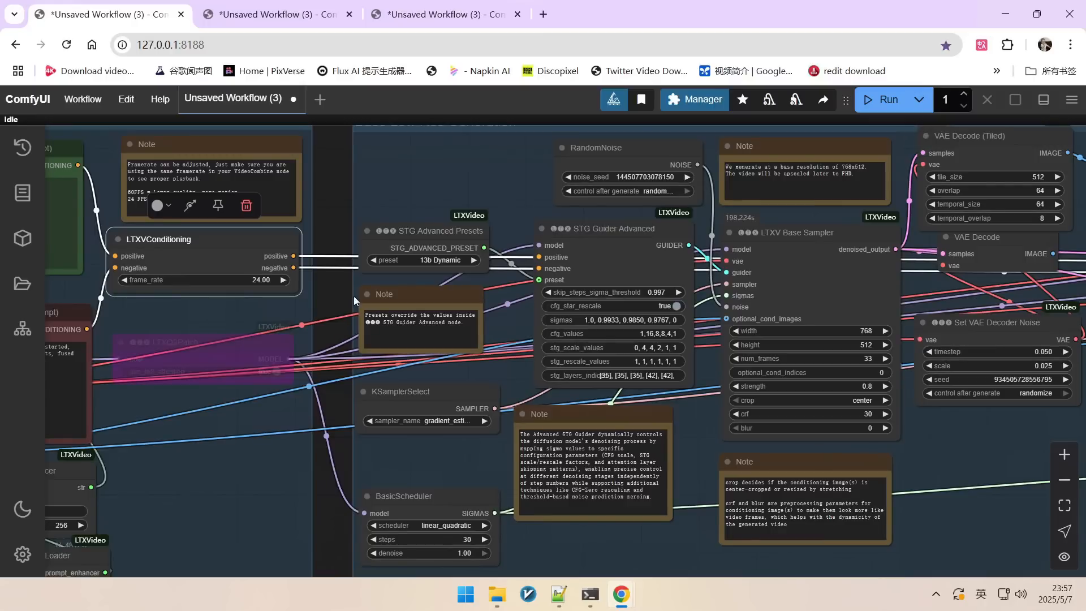
# Move the BasicScheduler node up to sit directly beneath KSamplerSelect.
pyautogui.moveTo(401, 498); pyautogui.dragTo(400, 459)
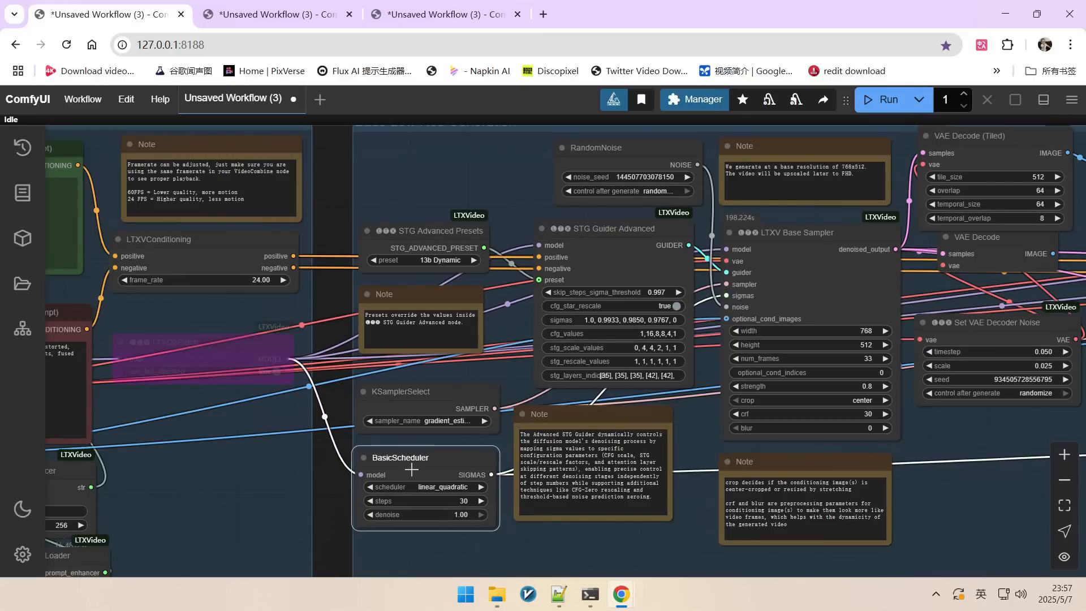
pyautogui.scroll(3, 442, 359)
pyautogui.click(475, 389)
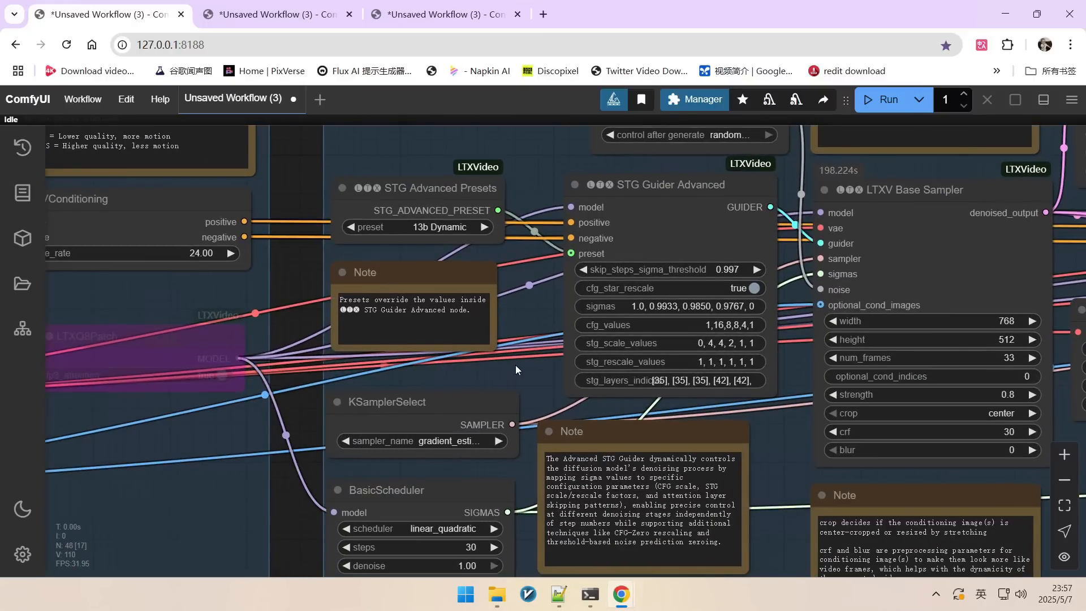
pyautogui.moveTo(516, 369); pyautogui.dragTo(411, 376)
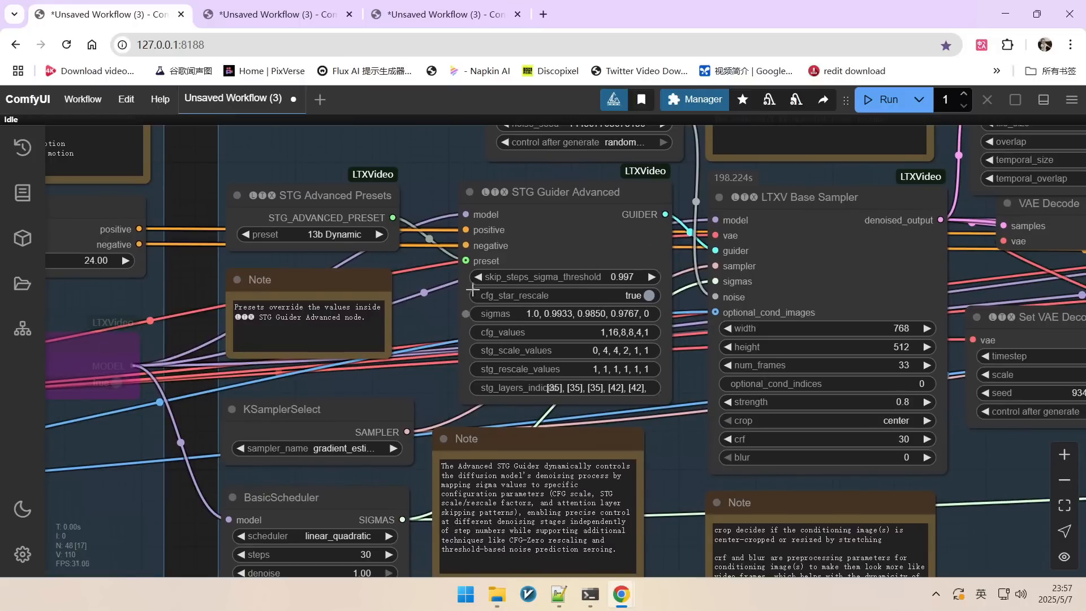
# Review the preset options of the STG Advanced Presets node, choose 13b Dynamic, and nudge the node slightly upward.
pyautogui.moveTo(421, 159); pyautogui.dragTo(478, 235)
pyautogui.scroll(2, 452, 247)
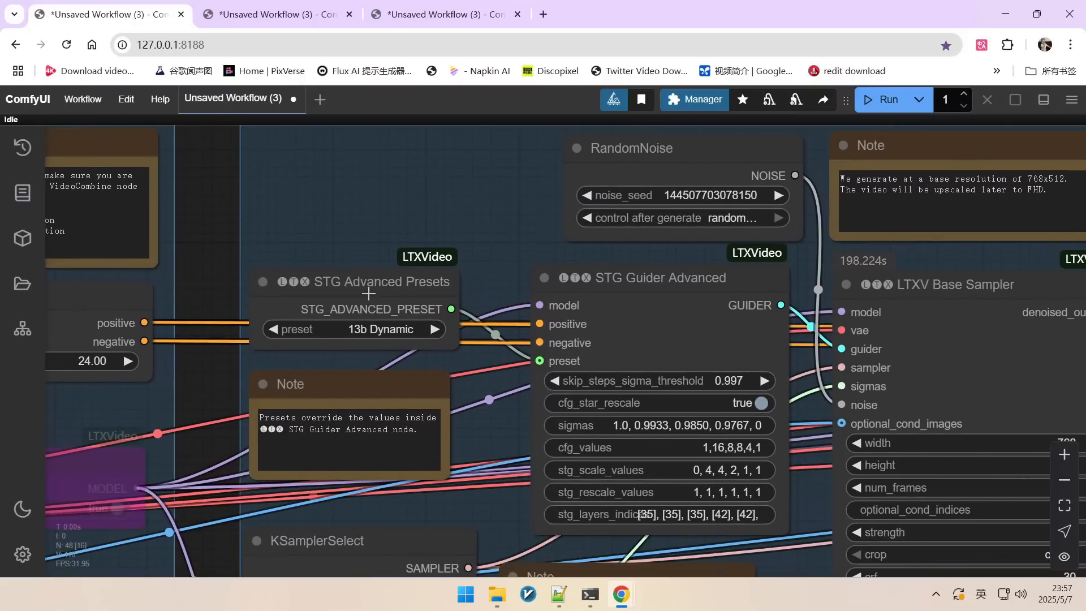
pyautogui.scroll(3, 378, 285)
pyautogui.click(374, 340)
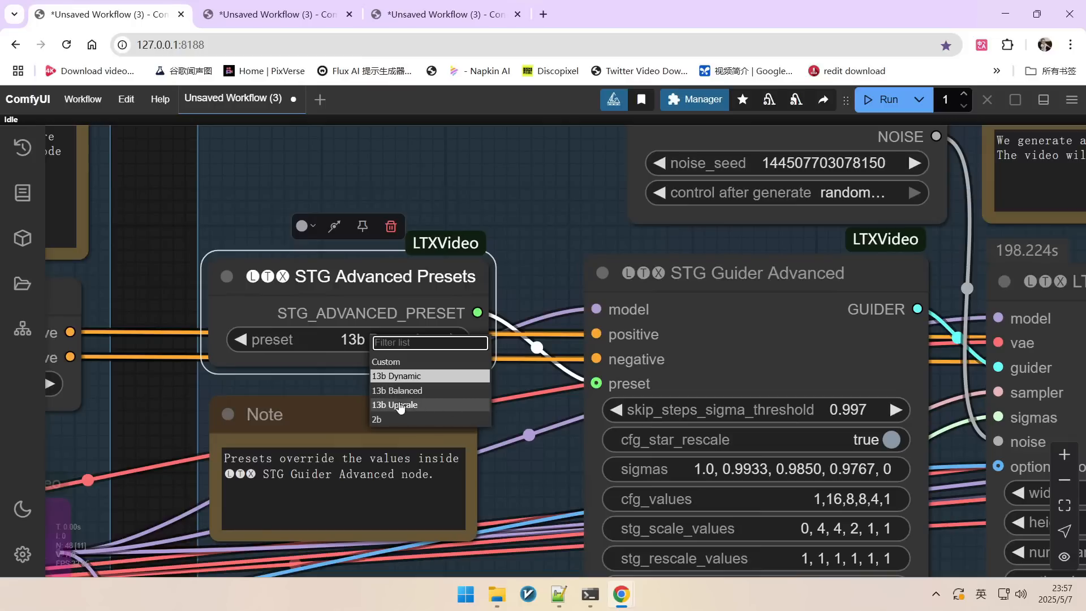
pyautogui.click(396, 375)
pyautogui.moveTo(430, 294)
pyautogui.mouseDown()
pyautogui.moveTo(344, 296)
pyautogui.moveTo(434, 283)
pyautogui.mouseUp()
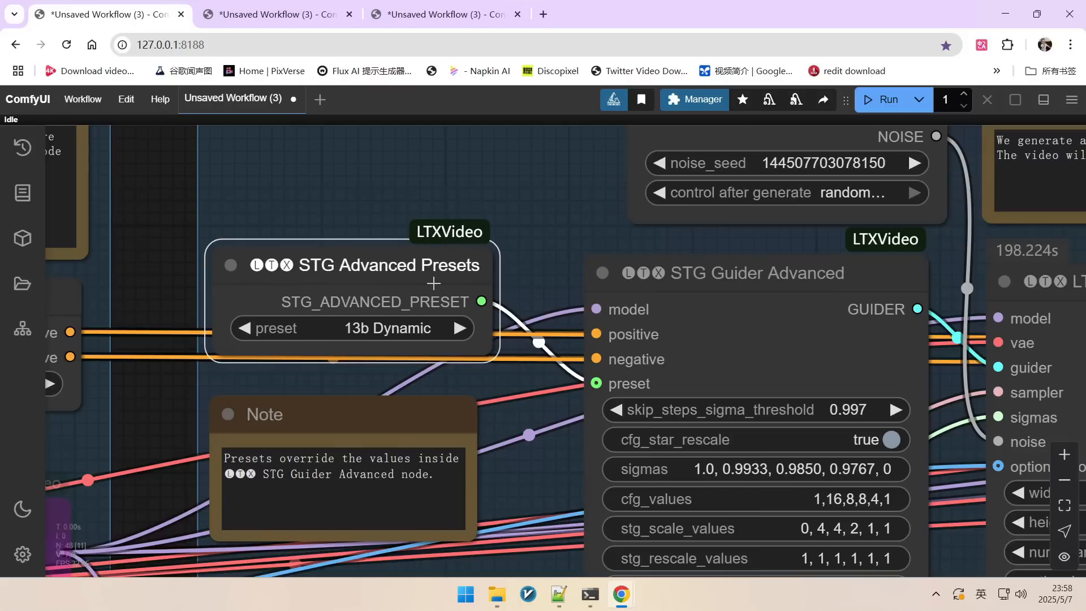
pyautogui.scroll(-5, 434, 283)
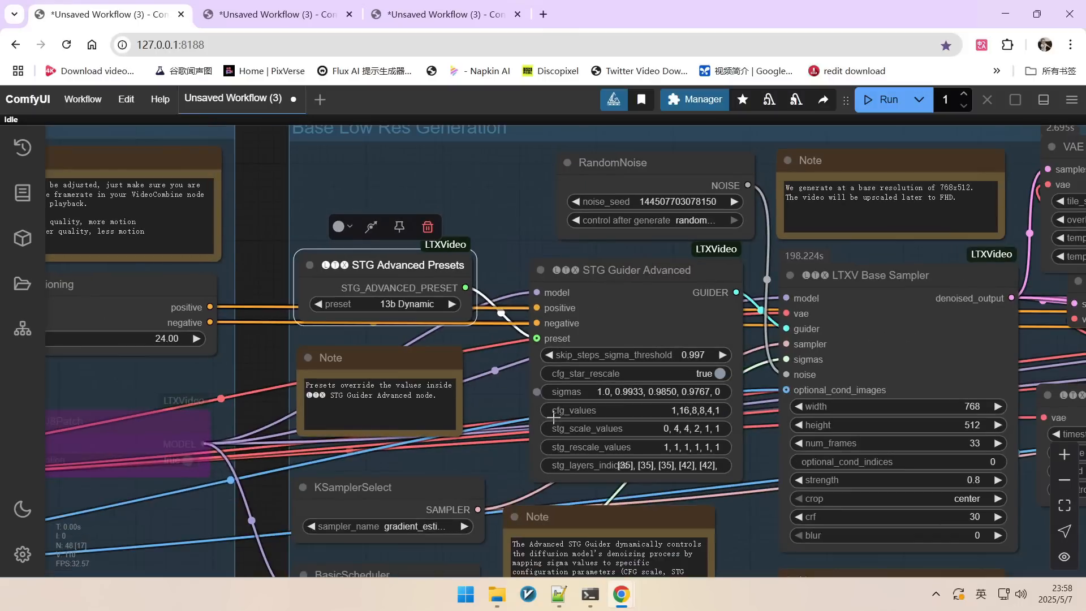
# Examine the guidance settings of the STG Guider Advanced node.
pyautogui.moveTo(643, 282)
pyautogui.mouseDown()
pyautogui.moveTo(603, 286)
pyautogui.moveTo(625, 284)
pyautogui.mouseUp()
pyautogui.scroll(-5, 684, 368)
pyautogui.scroll(5, 683, 368)
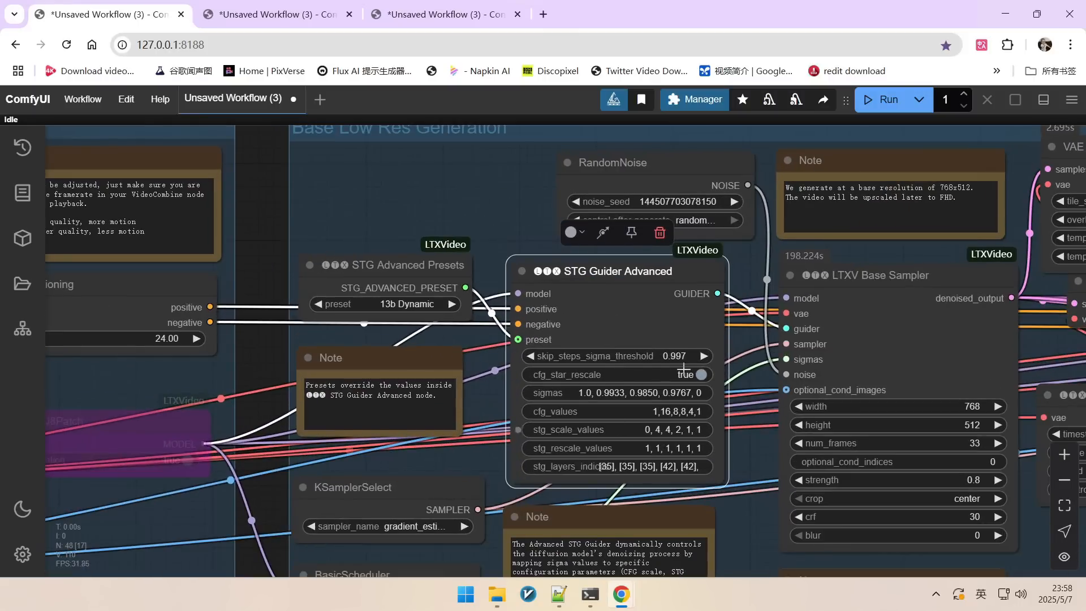
pyautogui.moveTo(745, 346); pyautogui.dragTo(745, 345)
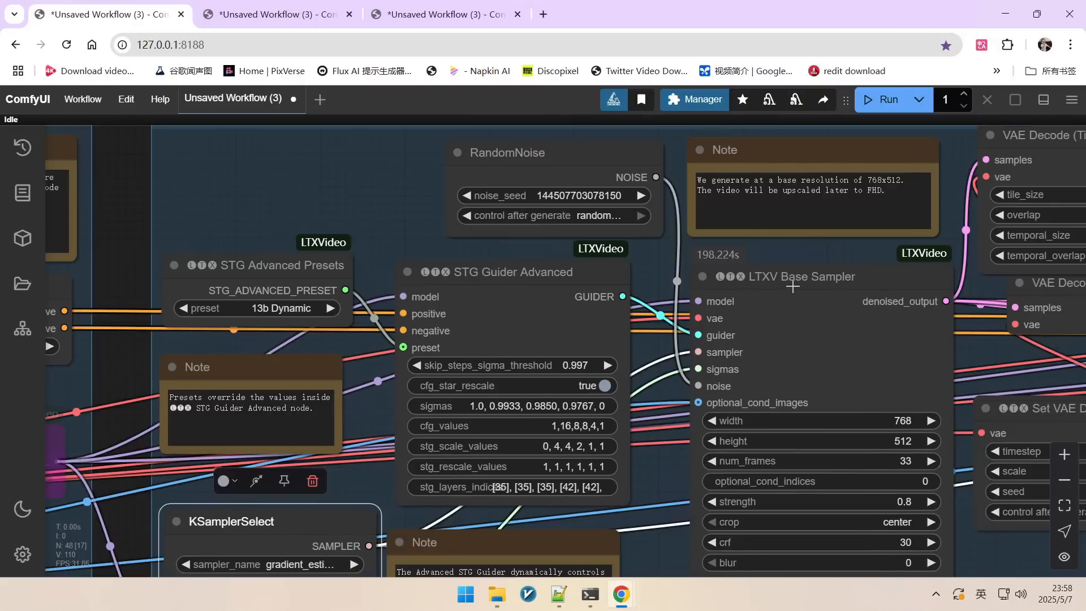
# Inspect the LTXV Base Sampler's inputs and shift the RandomNoise node left so it sits above STG Guider Advanced.
pyautogui.moveTo(792, 287); pyautogui.dragTo(787, 285)
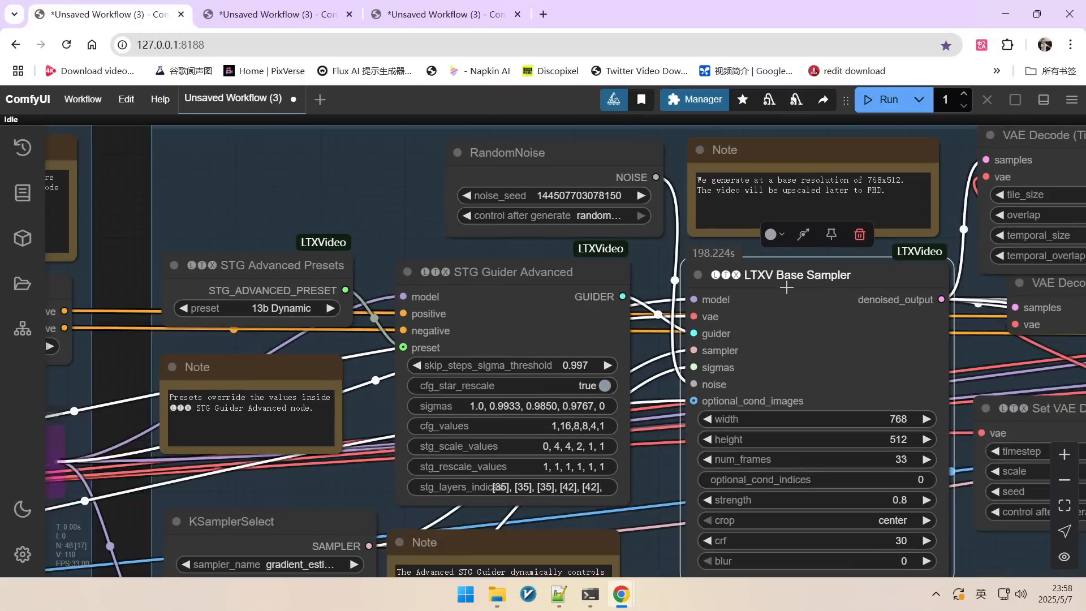
pyautogui.scroll(-2, 785, 281)
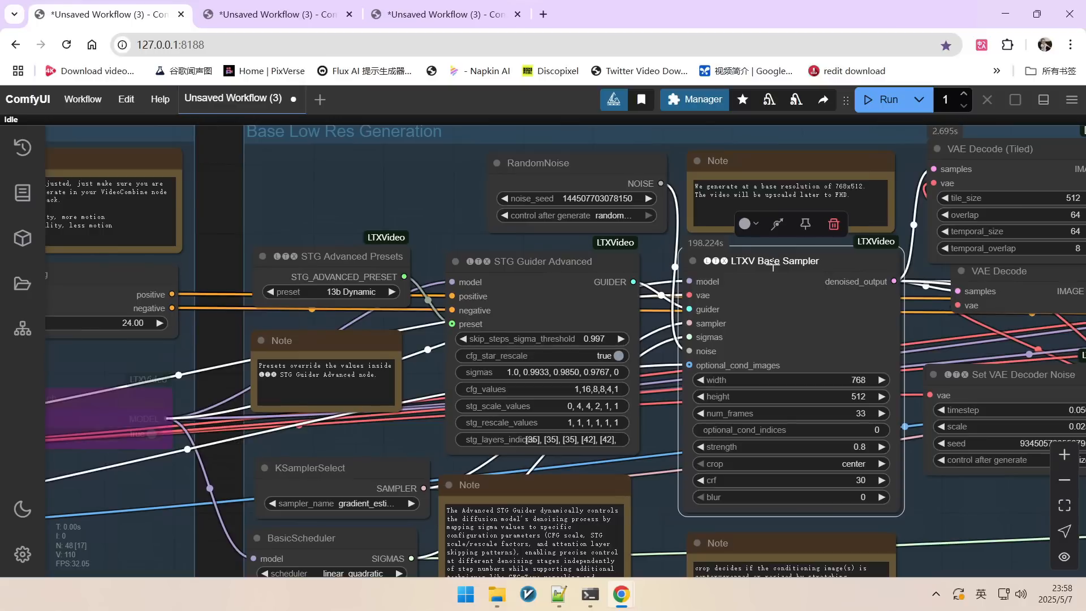
pyautogui.moveTo(590, 188); pyautogui.dragTo(550, 171)
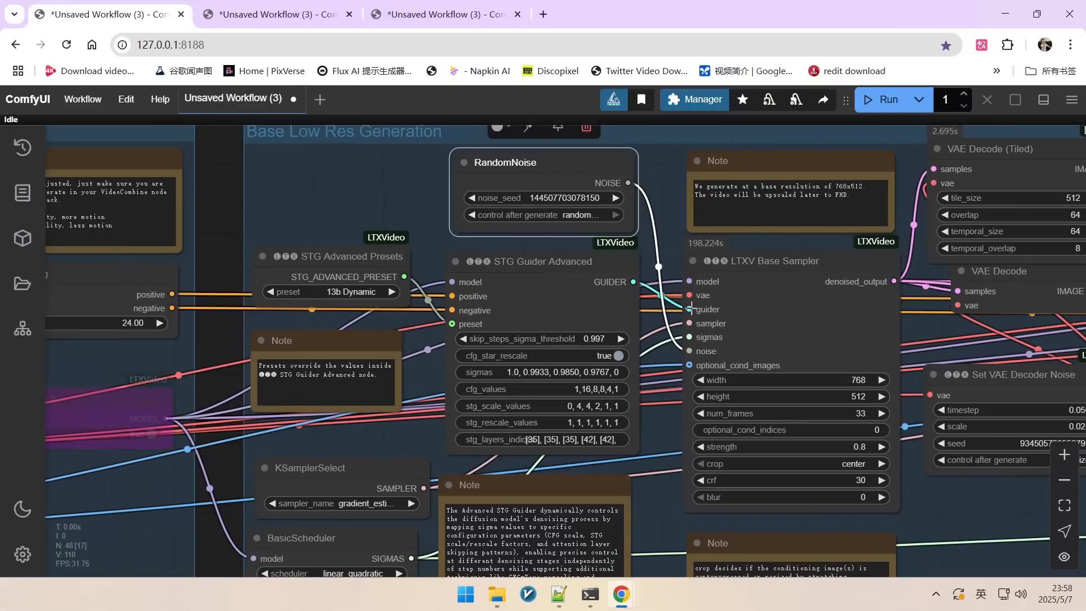
pyautogui.click(761, 308)
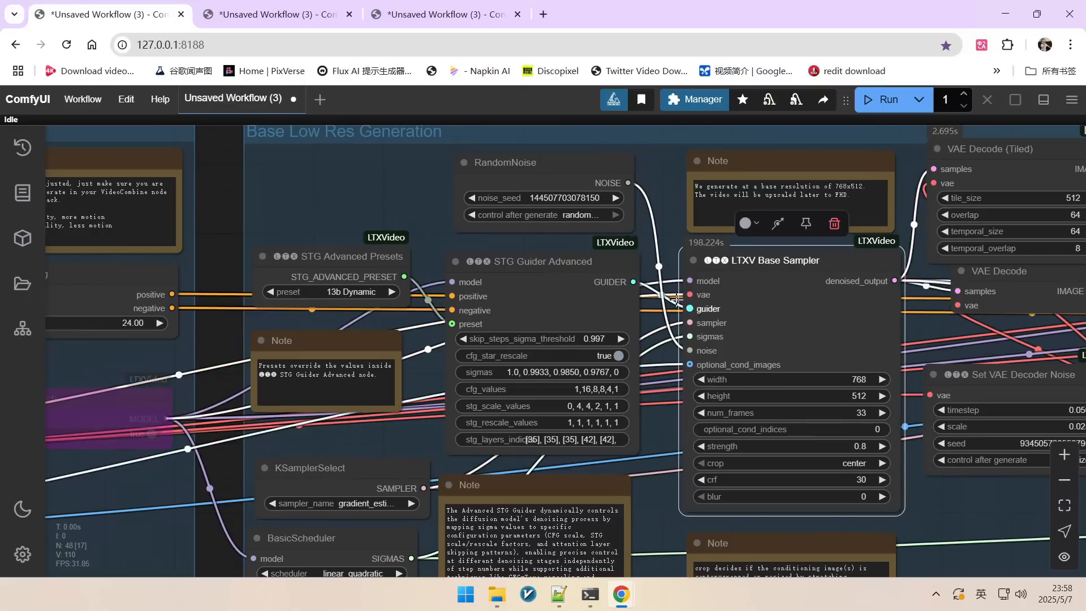
pyautogui.moveTo(554, 271); pyautogui.dragTo(551, 270)
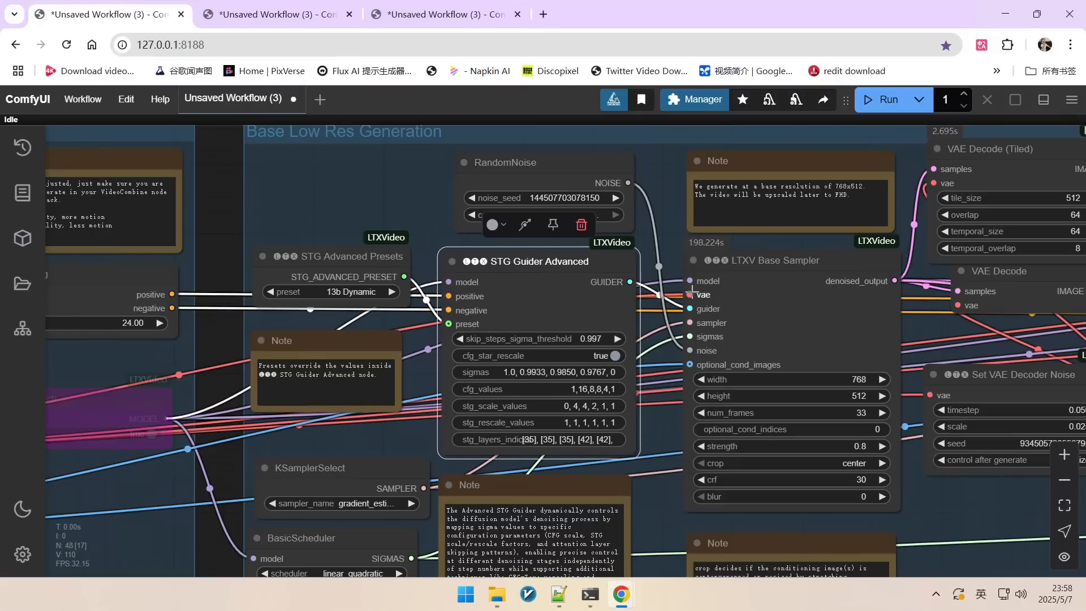
# Browse the available samplers in the KSamplerSelect node and leave the selection at gradient_estimation.
pyautogui.moveTo(373, 448); pyautogui.dragTo(376, 361)
pyautogui.scroll(3, 384, 403)
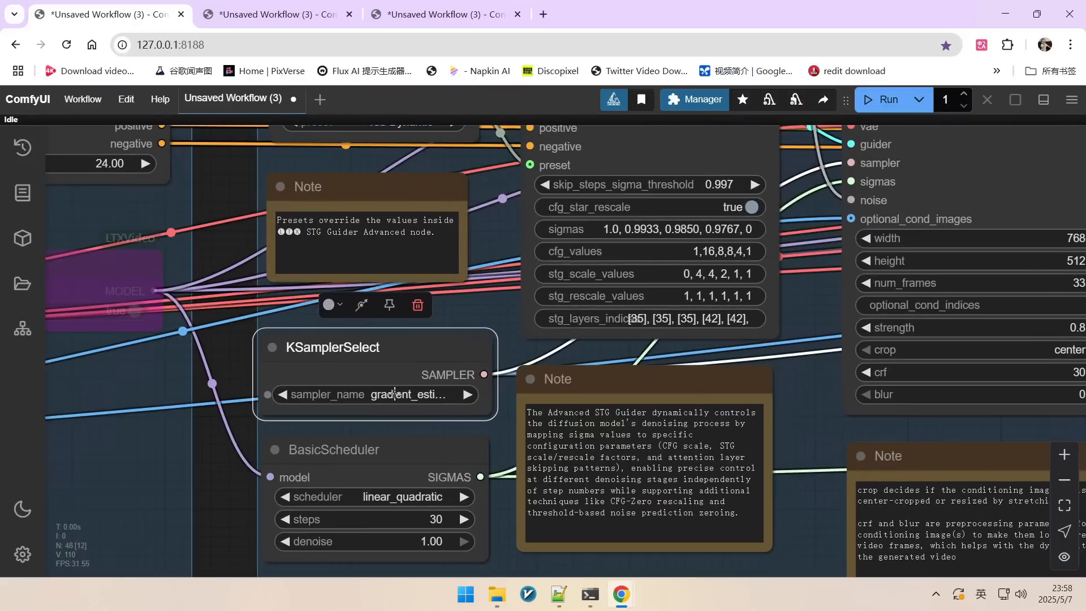
pyautogui.click(398, 397)
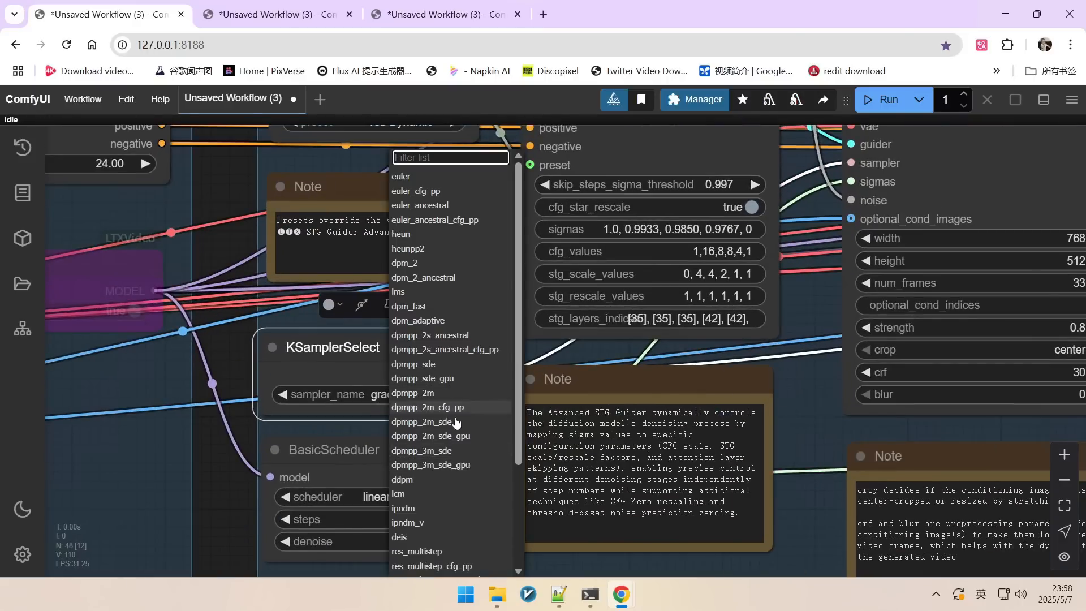
pyautogui.scroll(-5, 458, 447)
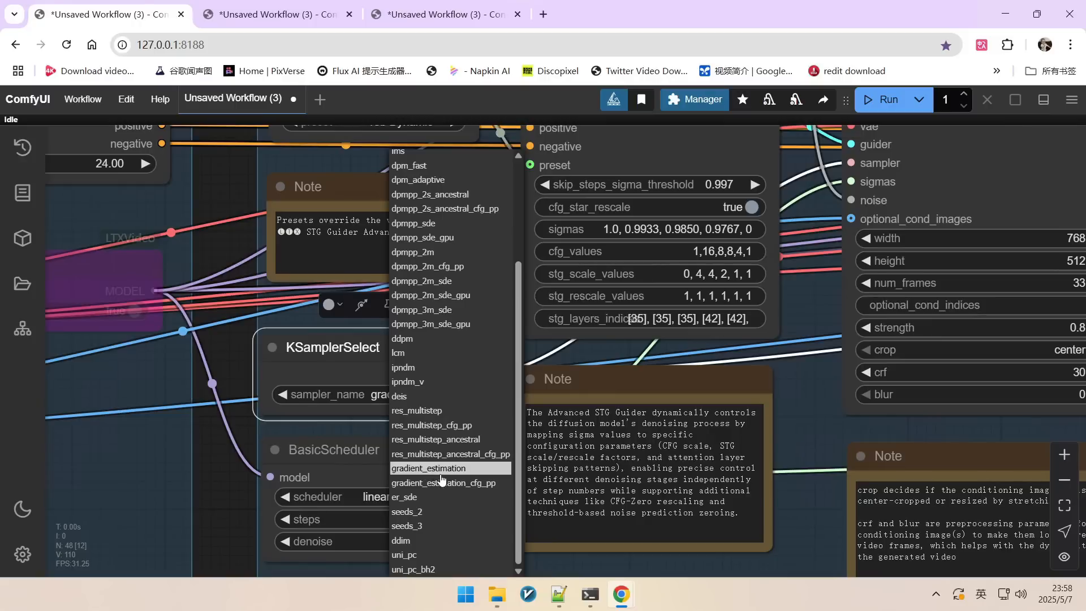
pyautogui.click(815, 368)
# Examine the scheduler, steps and denoise settings of the BasicScheduler node.
pyautogui.moveTo(404, 452)
pyautogui.mouseDown()
pyautogui.moveTo(412, 443)
pyautogui.moveTo(395, 448)
pyautogui.mouseUp()
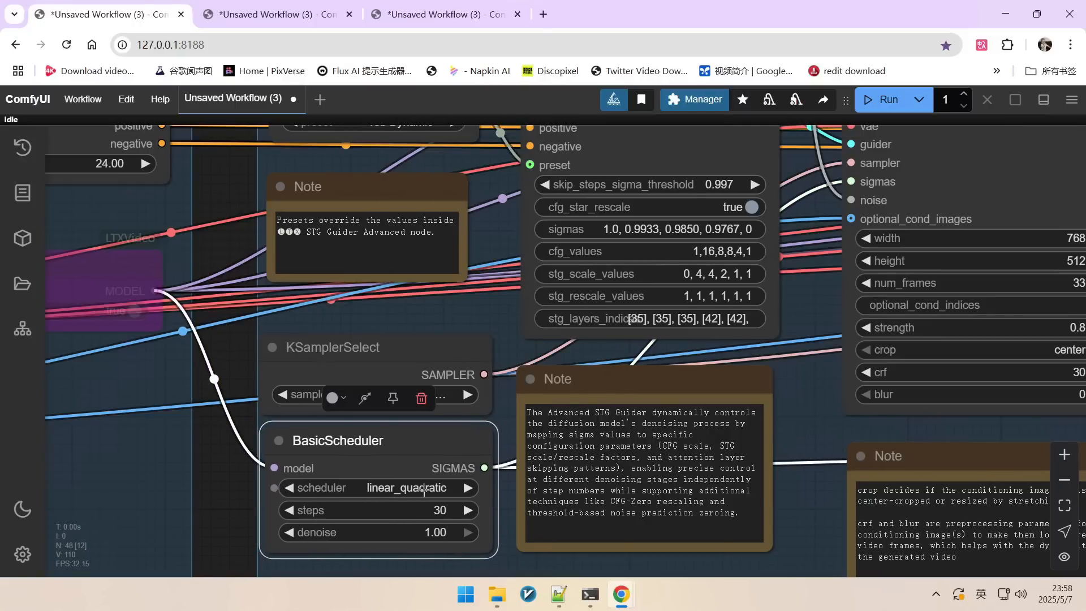
pyautogui.scroll(-3, 359, 487)
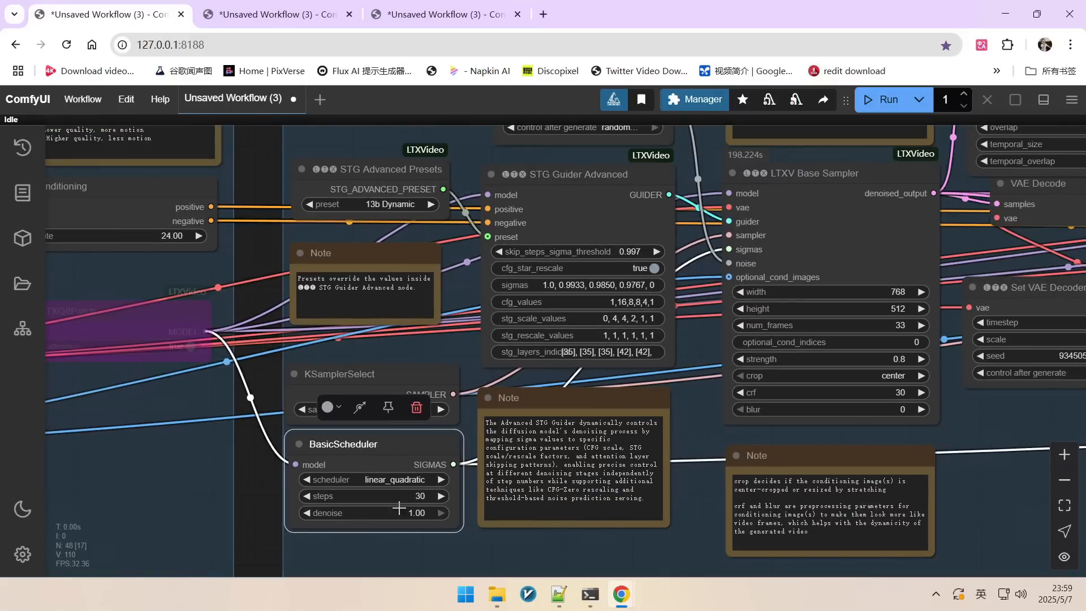
pyautogui.scroll(-3, 593, 295)
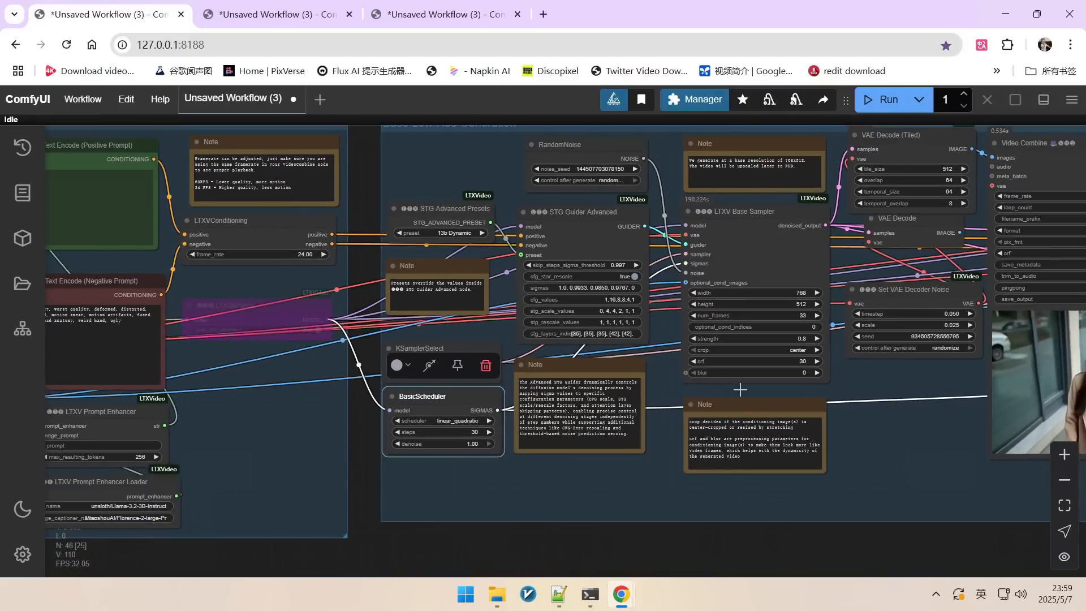
# Examine the VAE Decode (Tiled), VAE Decode and Set VAE Decoder Noise nodes beside the LTXV Base Sampler.
pyautogui.moveTo(844, 403); pyautogui.dragTo(621, 456)
pyautogui.scroll(5, 678, 198)
pyautogui.moveTo(666, 203)
pyautogui.mouseDown()
pyautogui.moveTo(634, 210)
pyautogui.moveTo(686, 196)
pyautogui.moveTo(657, 191)
pyautogui.mouseUp()
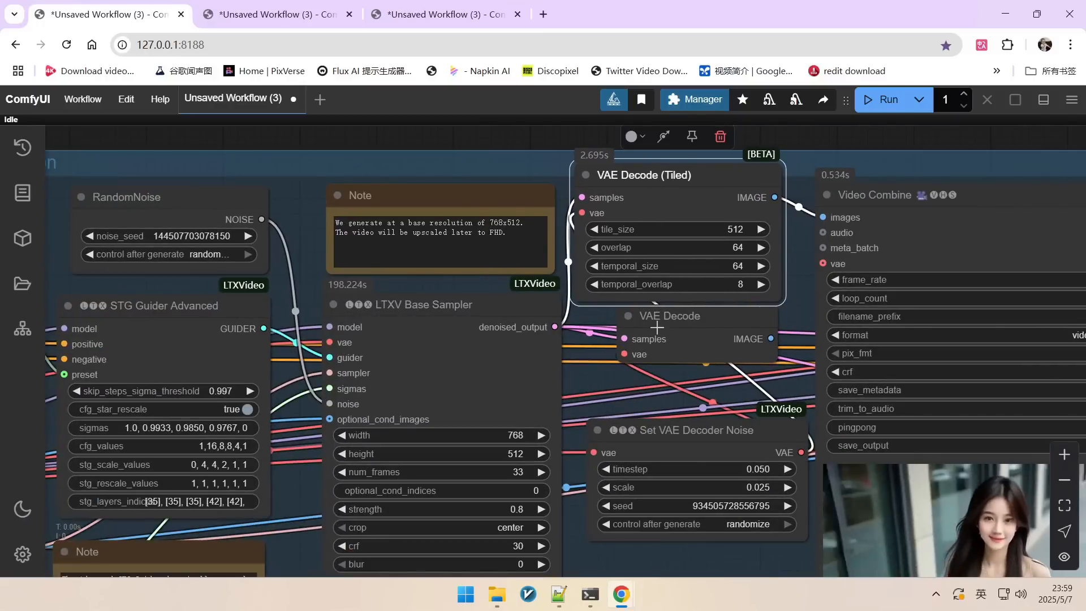
pyautogui.moveTo(657, 328)
pyautogui.mouseDown()
pyautogui.moveTo(528, 272)
pyautogui.moveTo(484, 177)
pyautogui.moveTo(537, 177)
pyautogui.moveTo(504, 180)
pyautogui.moveTo(696, 360)
pyautogui.moveTo(668, 332)
pyautogui.mouseUp()
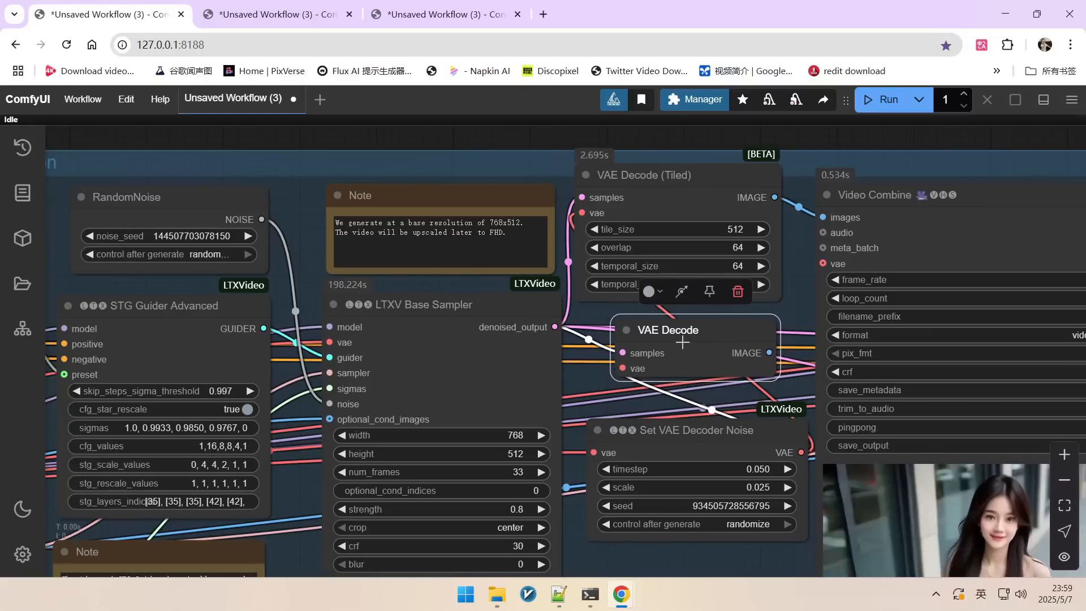
pyautogui.scroll(-2, 682, 342)
pyautogui.scroll(3, 687, 237)
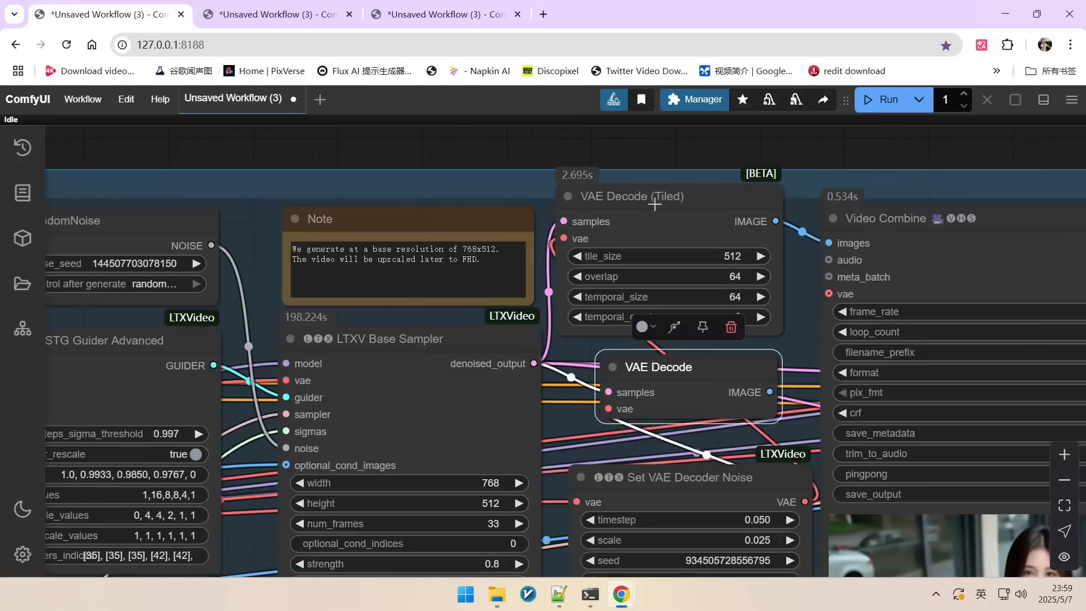
pyautogui.click(655, 213)
pyautogui.click(651, 370)
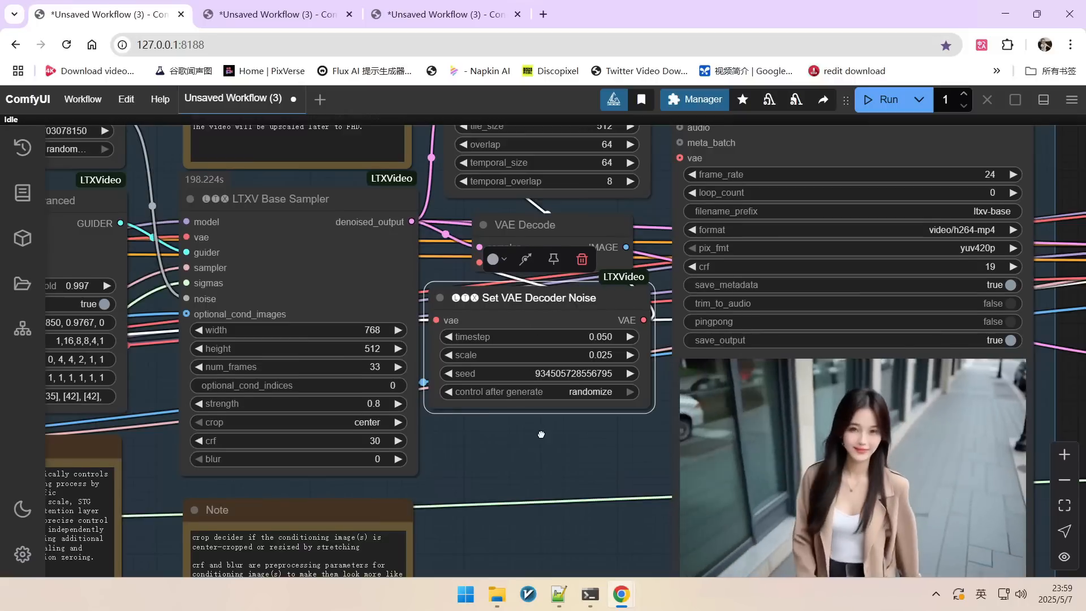
# Nudge the Set VAE Decoder Noise node slightly up and to the right below VAE Decode, and examine its timestep and scale settings.
pyautogui.moveTo(540, 436); pyautogui.dragTo(531, 496)
pyautogui.moveTo(529, 349); pyautogui.dragTo(532, 353)
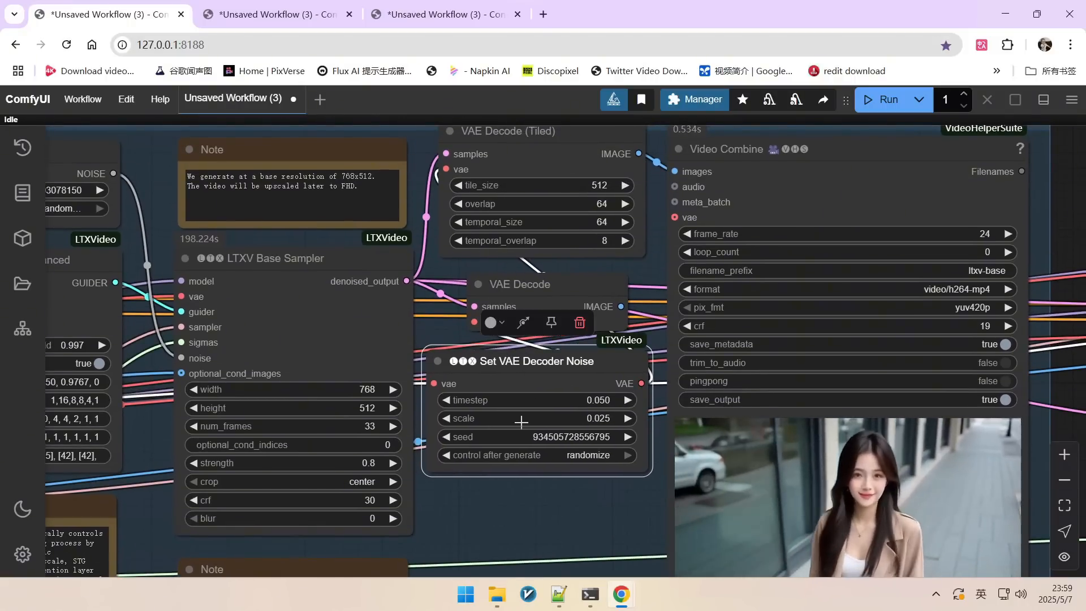
pyautogui.scroll(-1, 555, 288)
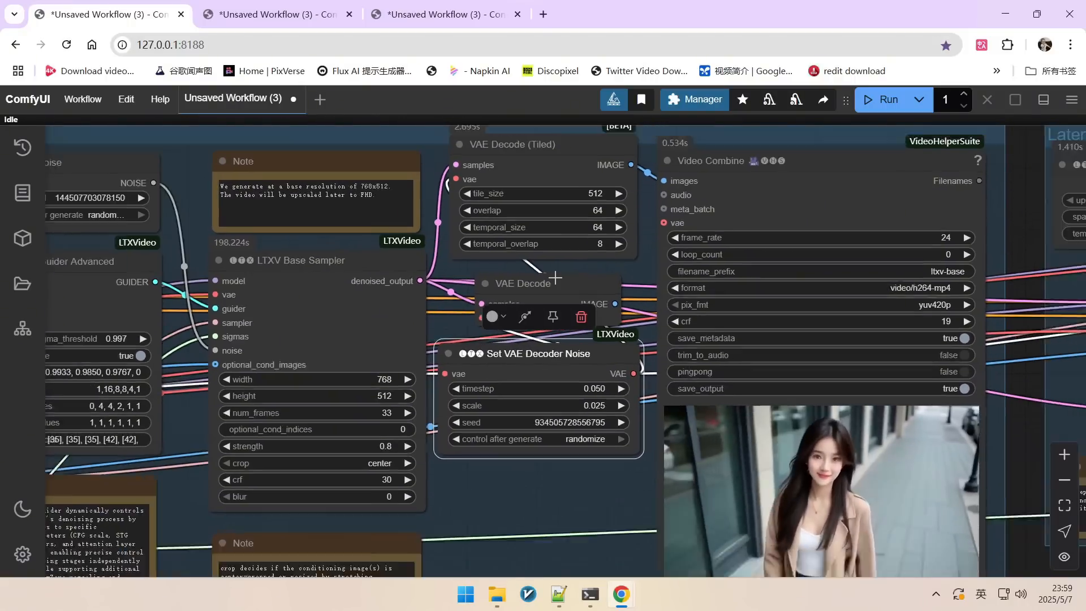
pyautogui.scroll(1, 552, 272)
pyautogui.moveTo(566, 365); pyautogui.dragTo(509, 369)
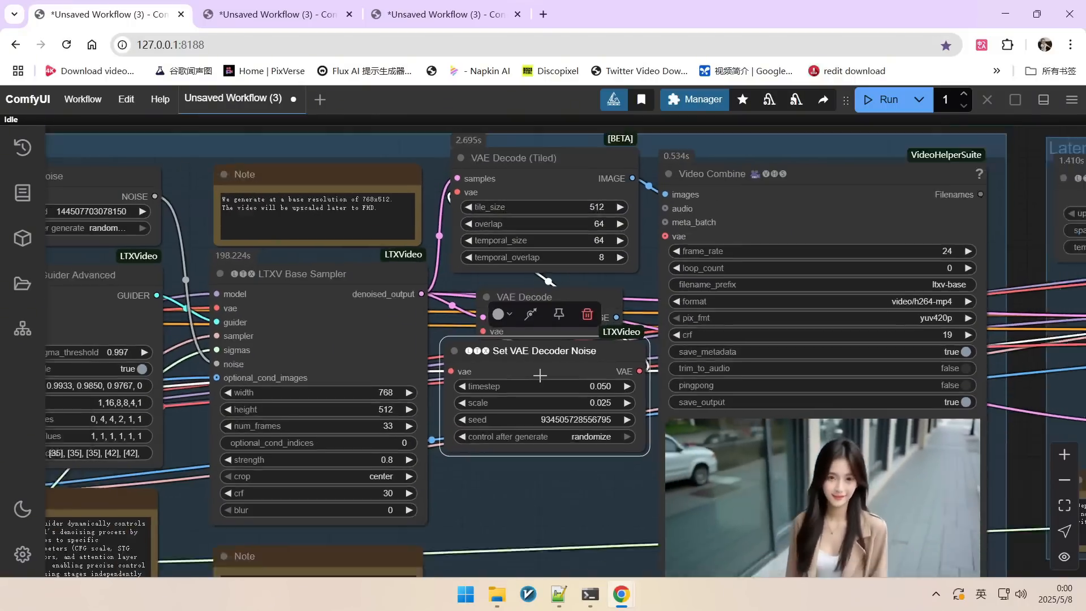
pyautogui.scroll(-3, 509, 369)
pyautogui.scroll(4, 502, 376)
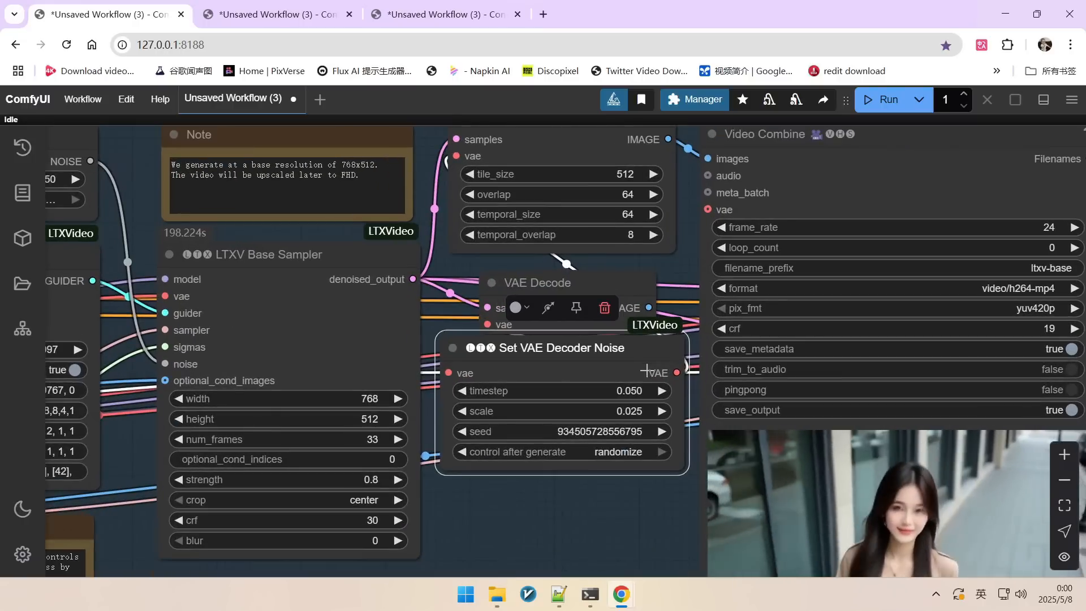
pyautogui.moveTo(684, 345); pyautogui.dragTo(570, 375)
pyautogui.scroll(-4, 570, 375)
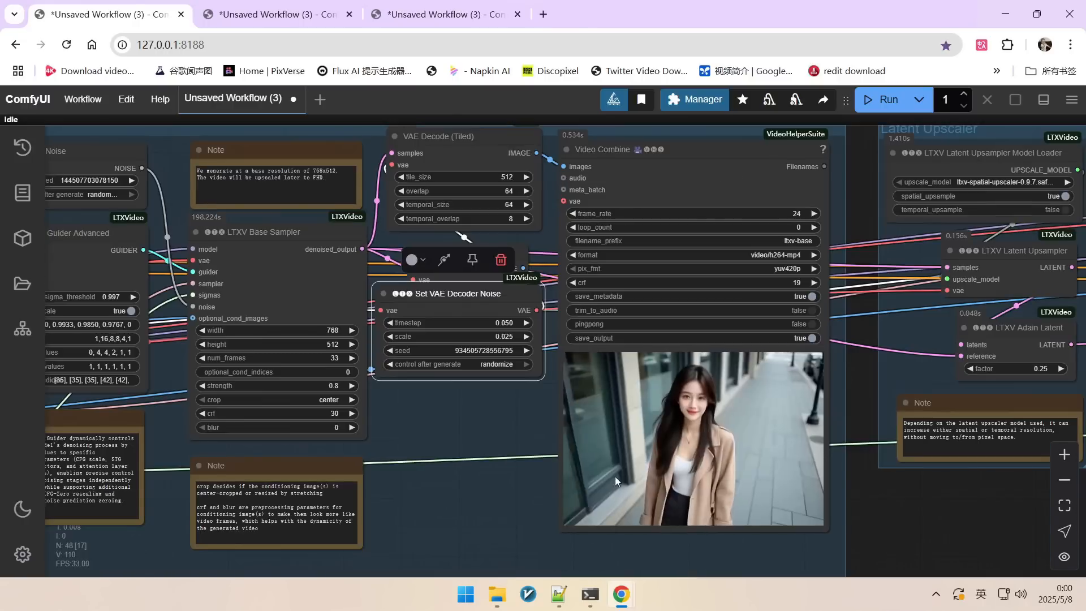
# Examine the base-resolution video preview in the Video Combine node up close.
pyautogui.scroll(3, 666, 372)
pyautogui.scroll(-1, 762, 418)
pyautogui.scroll(6, 747, 435)
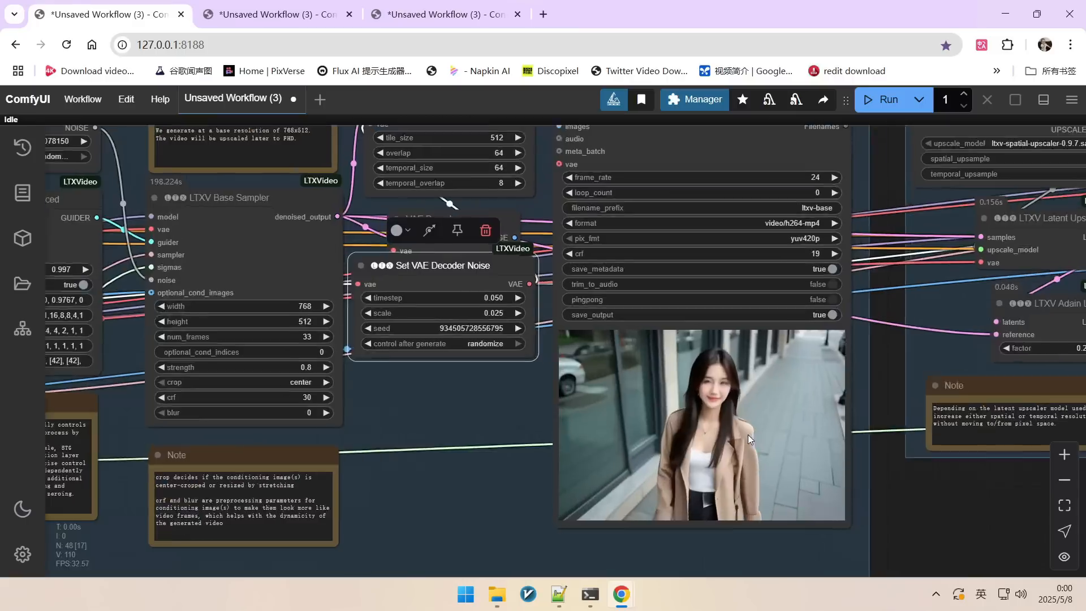
pyautogui.scroll(3, 691, 368)
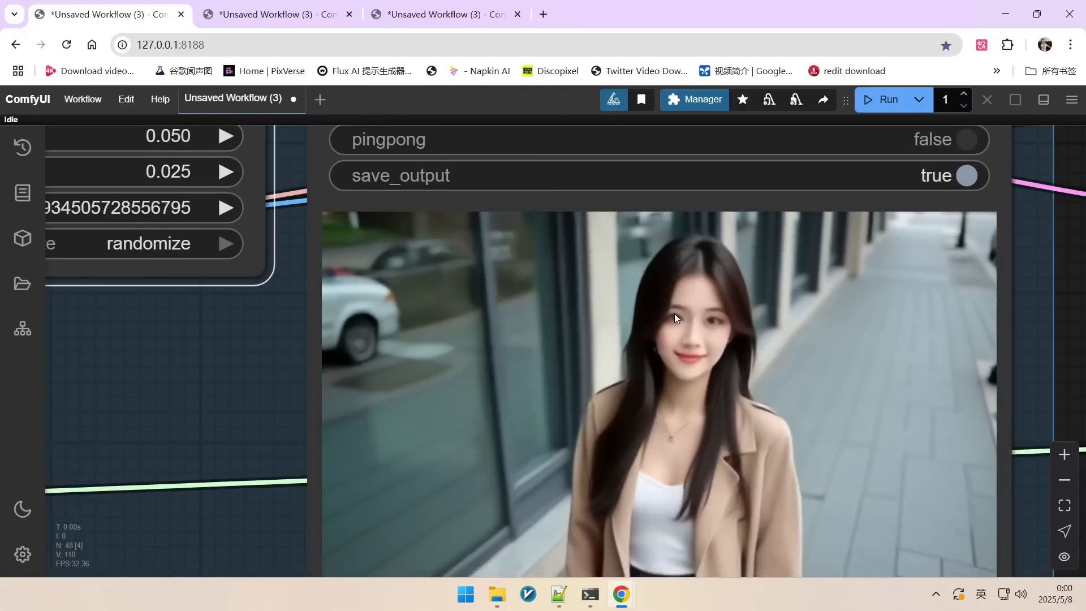
pyautogui.scroll(-8, 675, 313)
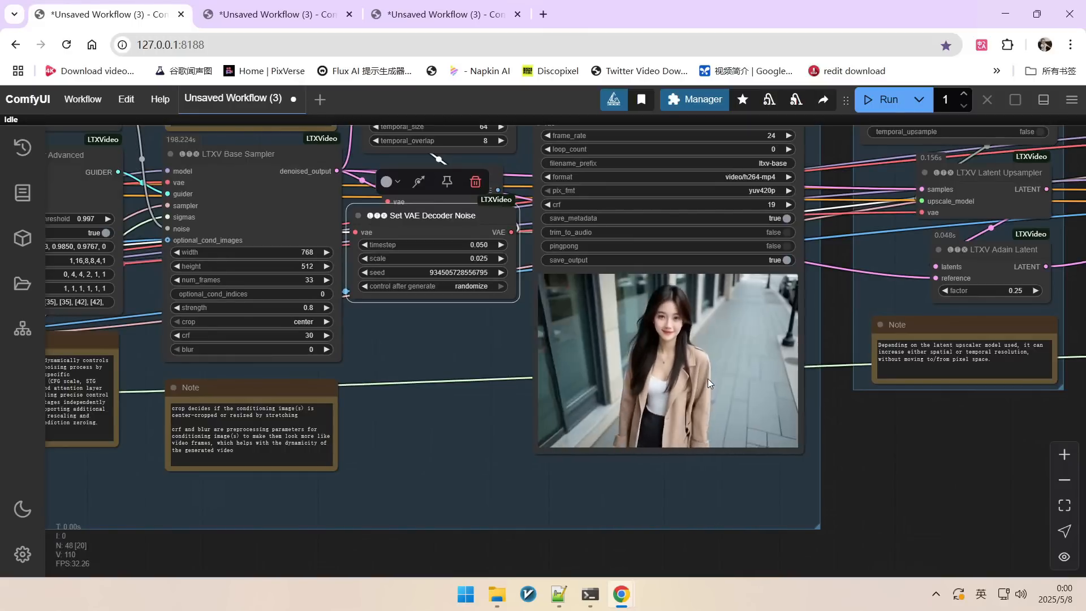
pyautogui.scroll(2, 705, 331)
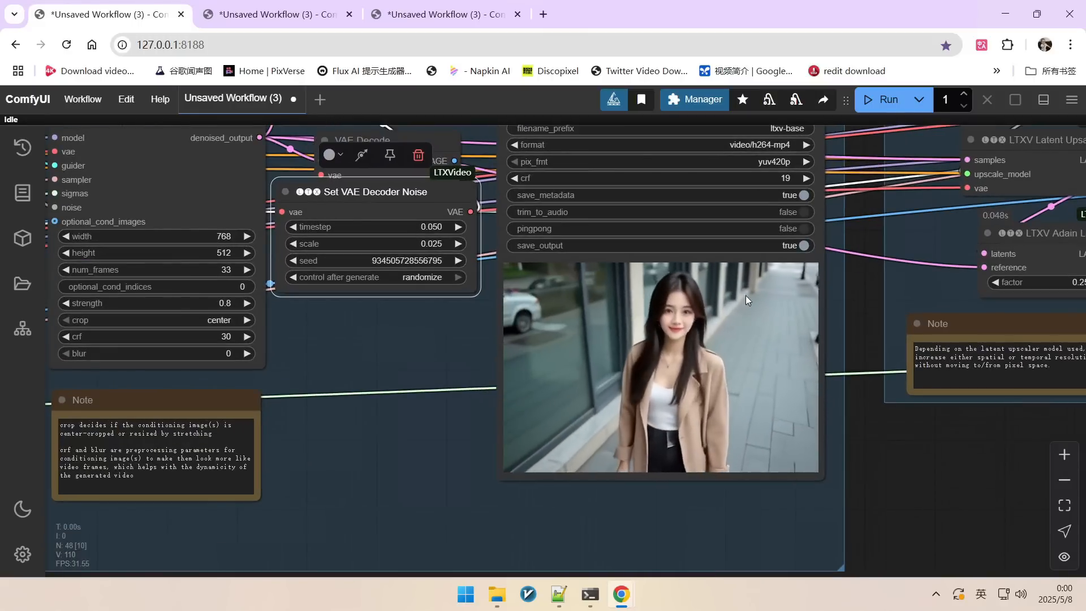
pyautogui.scroll(1, 639, 362)
pyautogui.scroll(1, 644, 356)
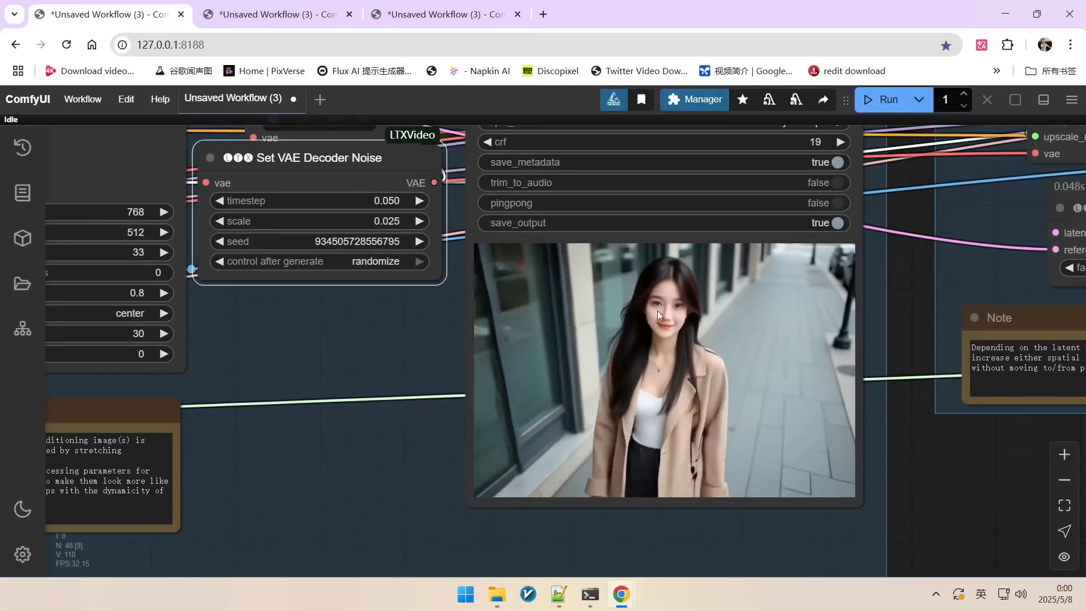
pyautogui.scroll(-2, 673, 320)
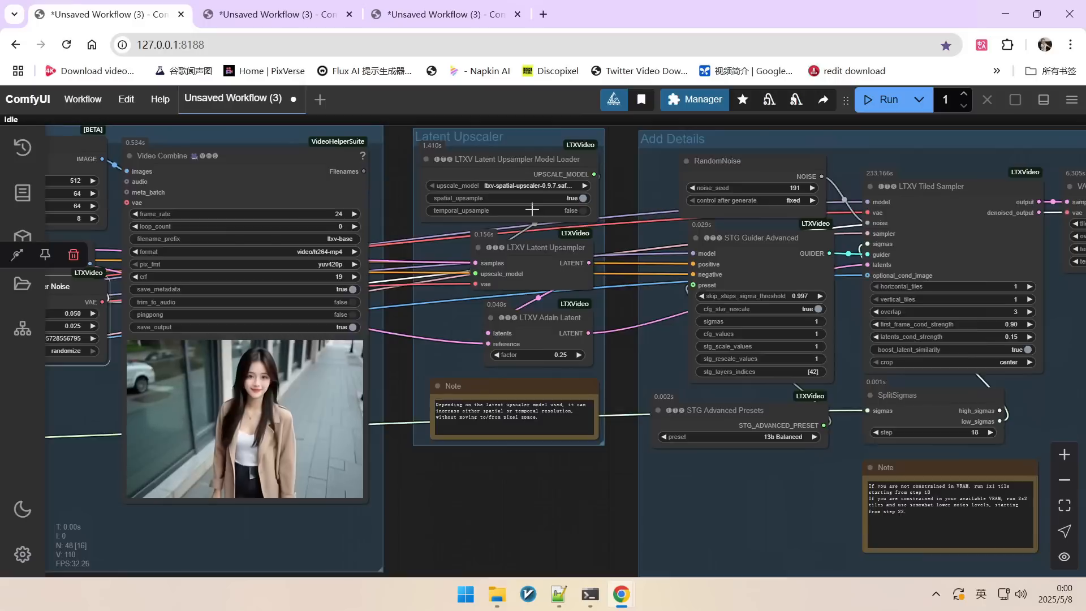
# Shift the Latent Upscaler group slightly to the left, away from the Add Details group.
pyautogui.scroll(3, 534, 212)
pyautogui.scroll(-3, 650, 328)
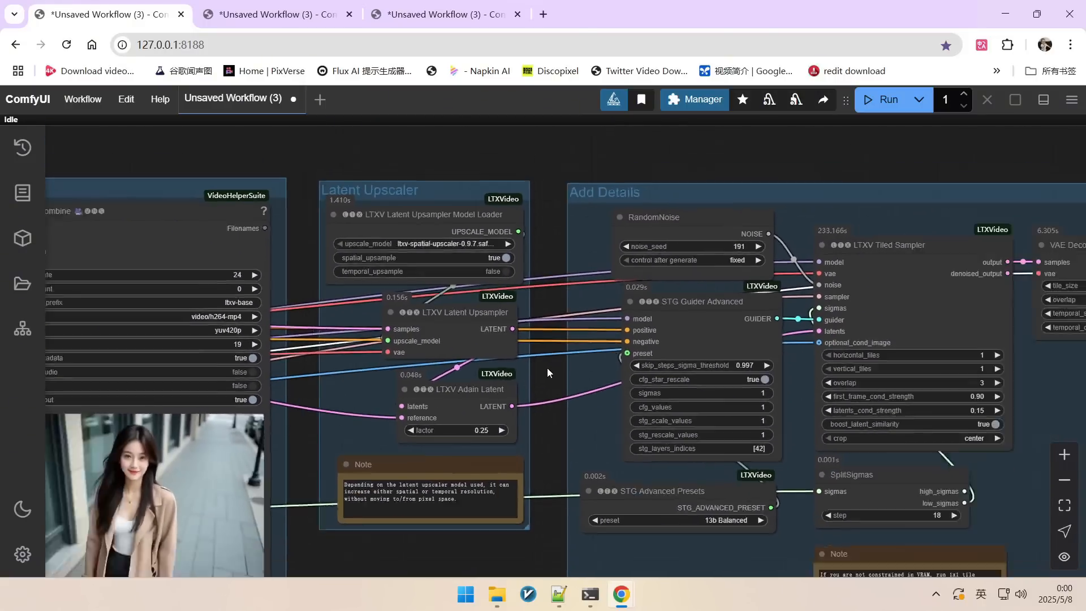
pyautogui.scroll(-1, 548, 367)
pyautogui.scroll(4, 417, 226)
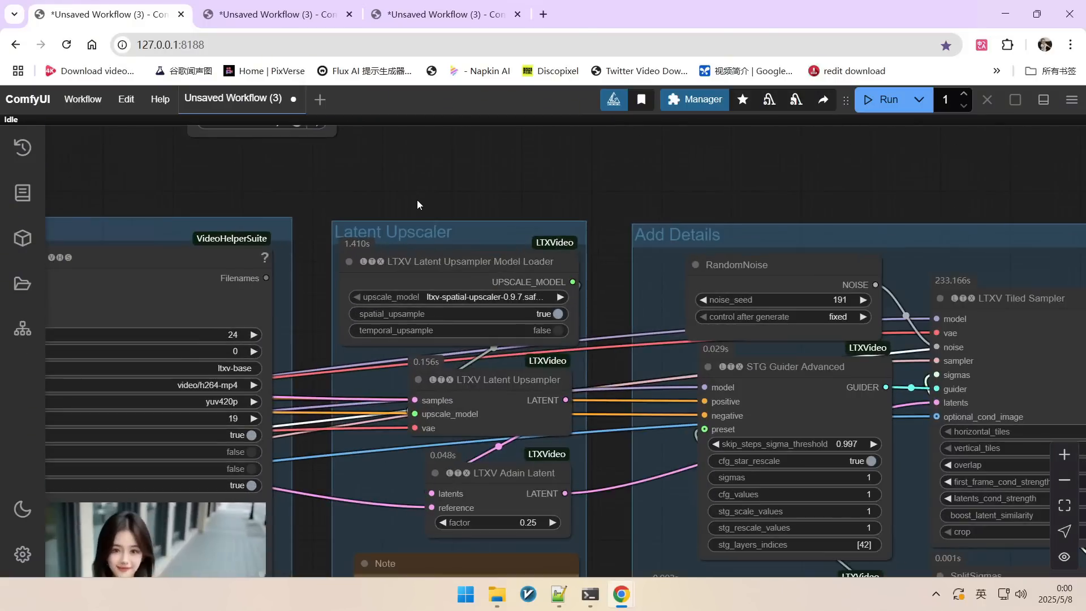
pyautogui.click(410, 235)
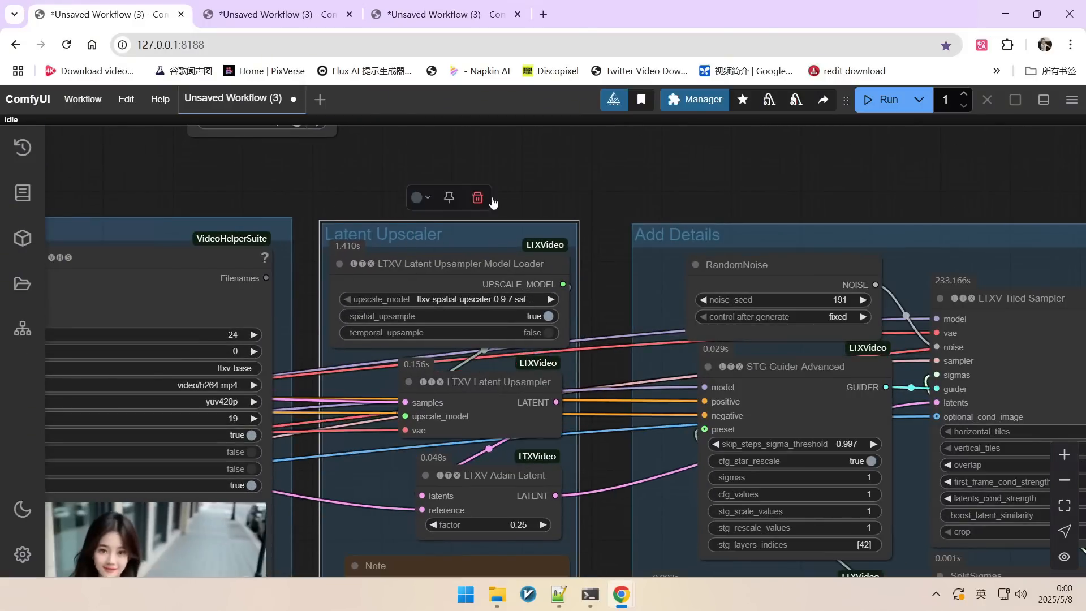
pyautogui.scroll(3, 549, 188)
pyautogui.scroll(1, 573, 197)
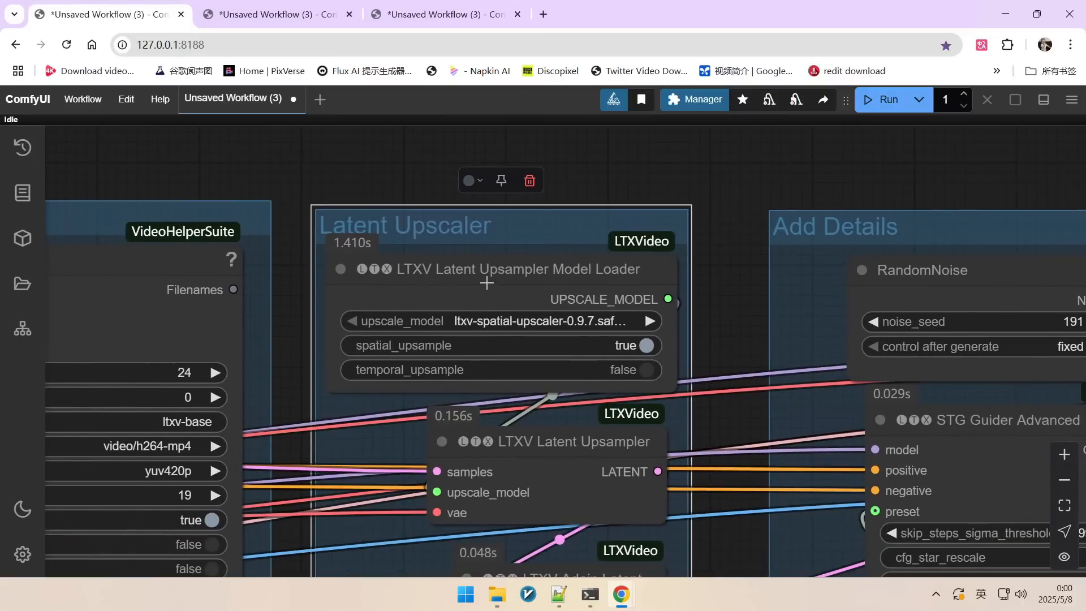
# Nudge the LTXV Latent Upsampler Model Loader to the right and check its upscale model, spatial_upsample and temporal_upsample settings.
pyautogui.moveTo(486, 282); pyautogui.dragTo(498, 285)
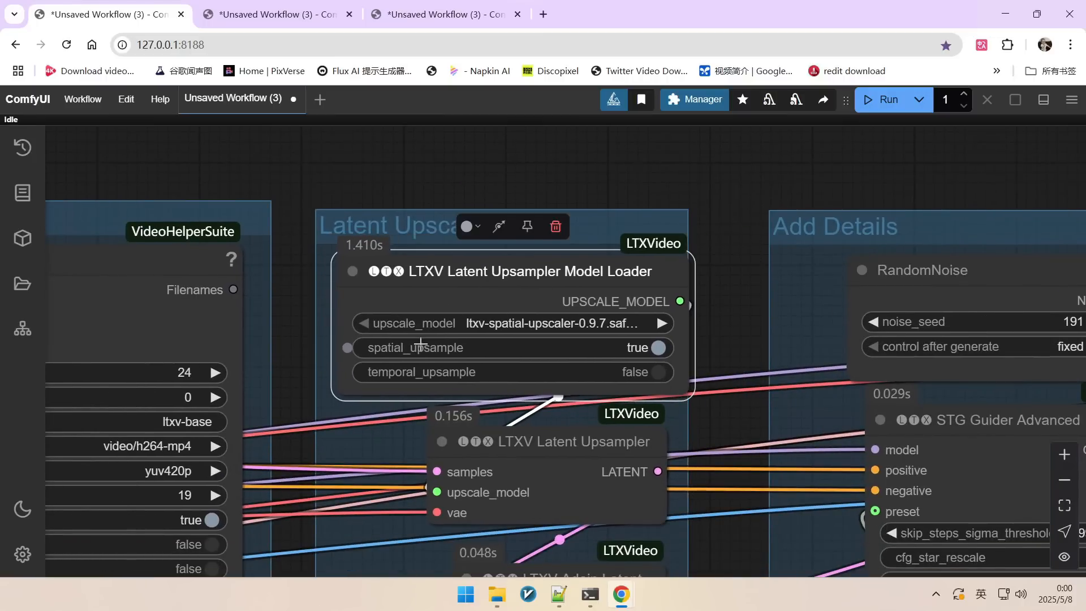
pyautogui.scroll(3, 393, 362)
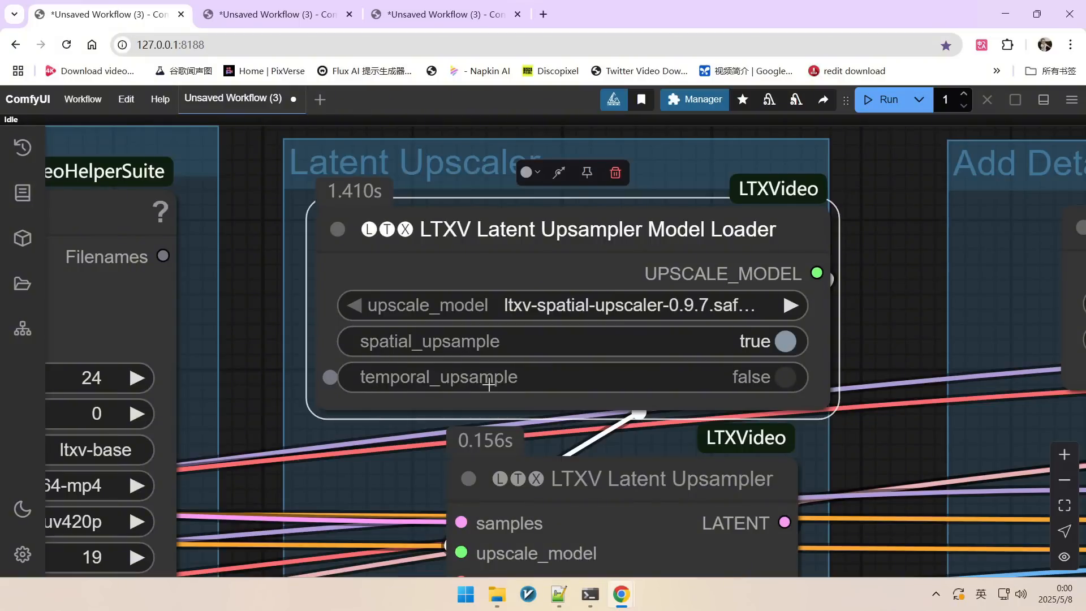
pyautogui.scroll(-3, 540, 373)
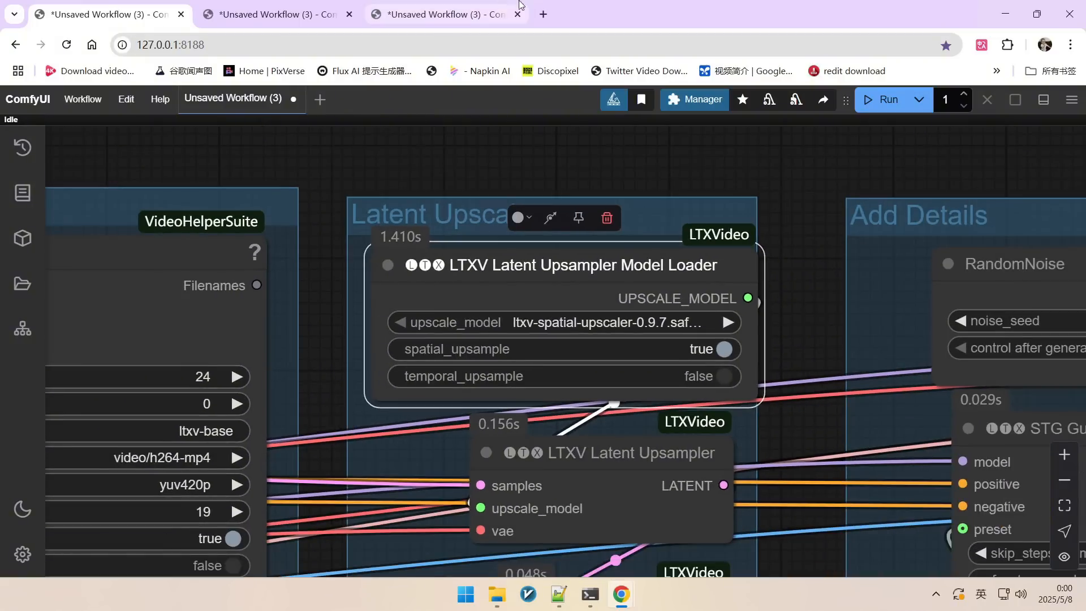
# Read the Latent Upscaling Models notes in the ComfyUI-LTXVideo README on GitHub, and return to ComfyUI to check the loader's upscale_model.
pyautogui.click(583, 9)
pyautogui.scroll(3, 394, 359)
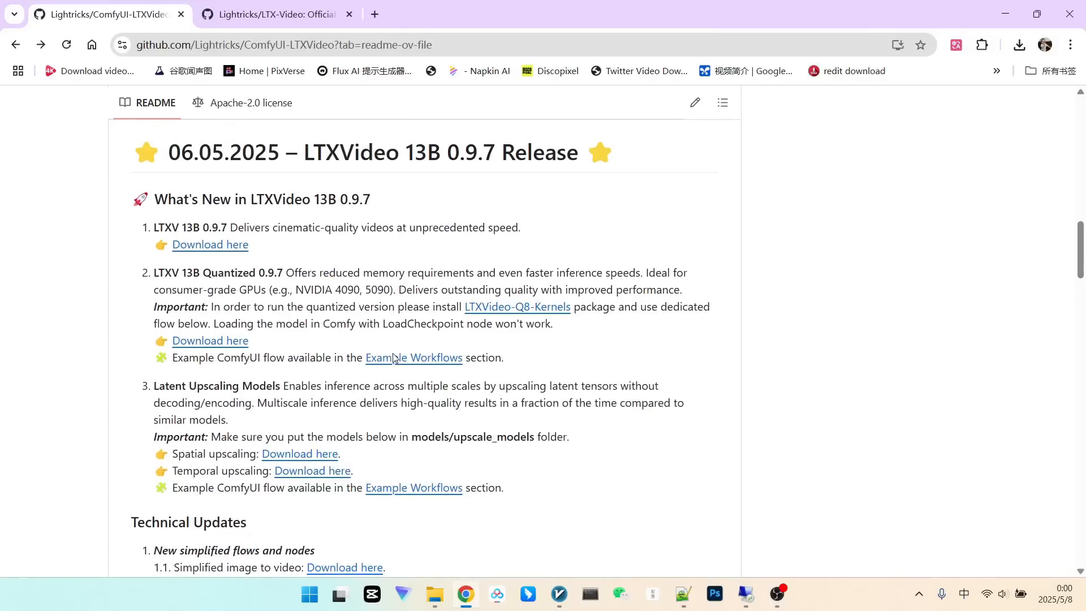
pyautogui.scroll(-1, 399, 349)
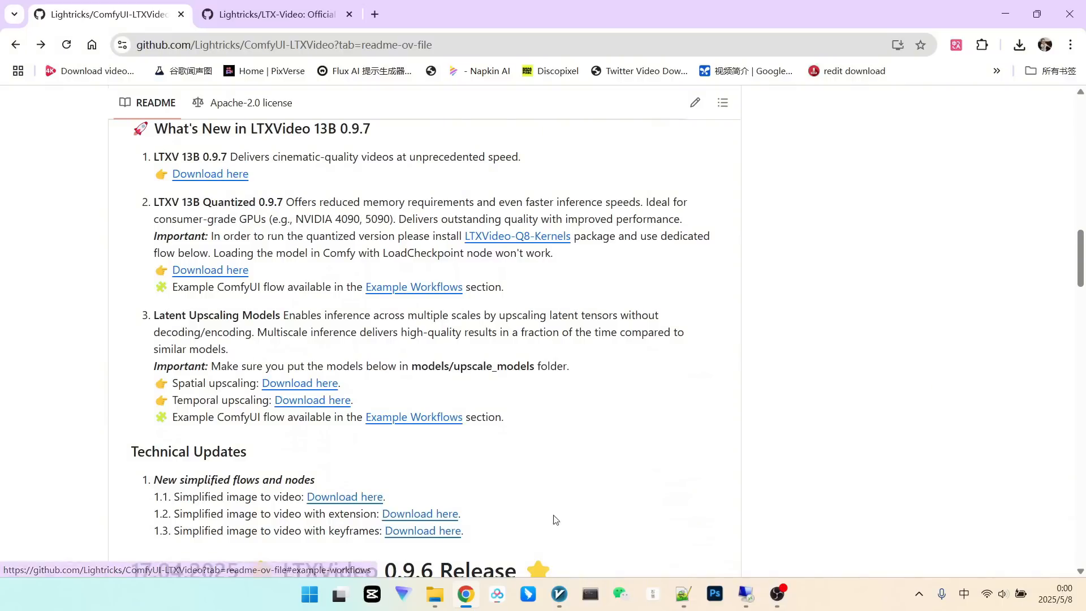
pyautogui.click(728, 529)
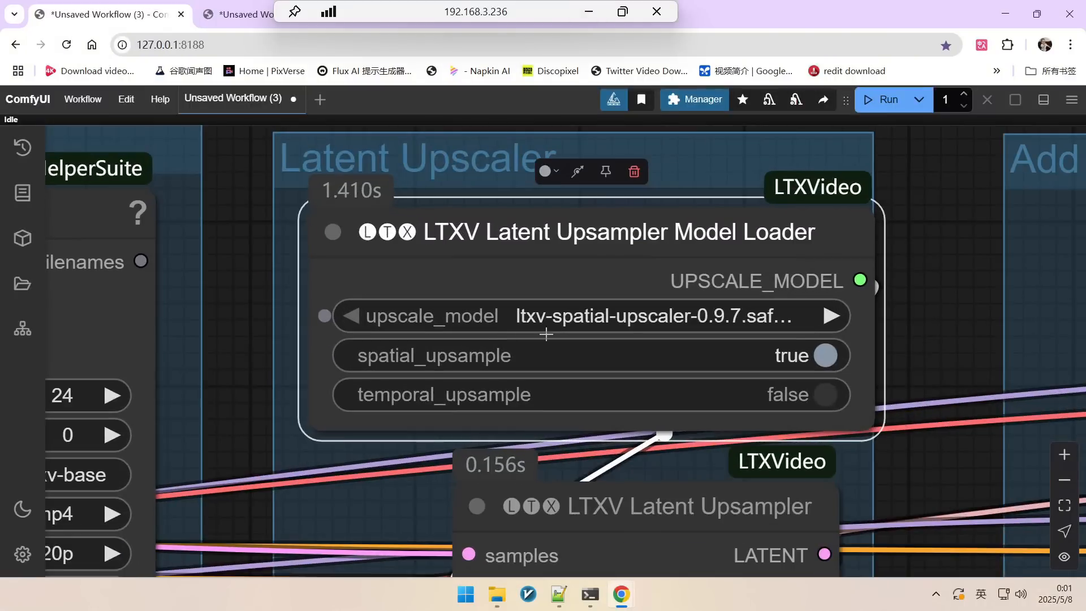
pyautogui.click(638, 319)
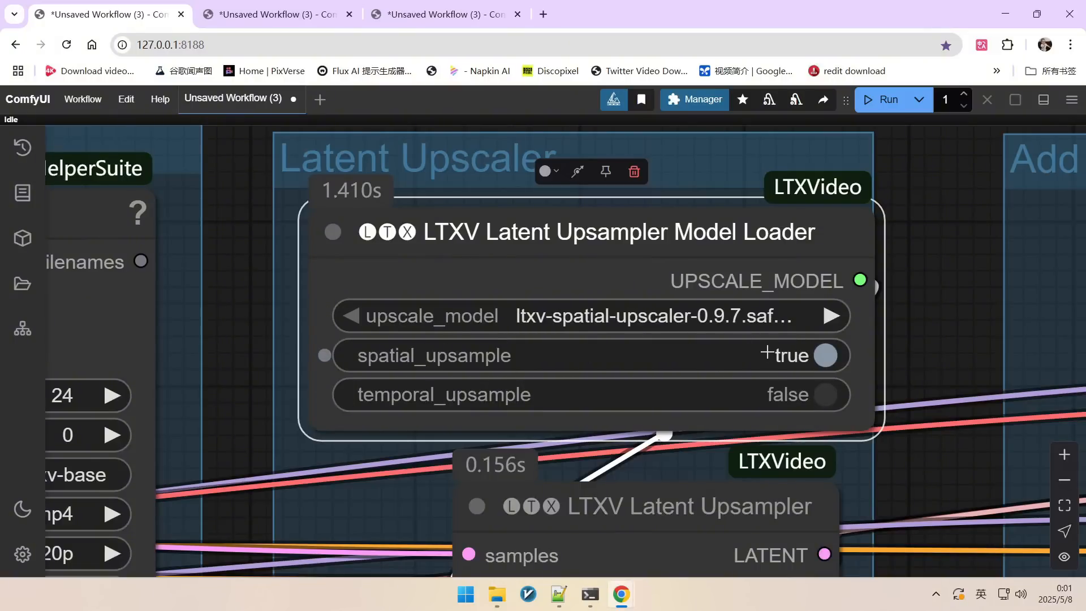
# Nudge the LTXV Latent Upsampler and LTXV Adain Latent nodes slightly and inspect their inputs and outputs.
pyautogui.scroll(-5, 767, 352)
pyautogui.moveTo(764, 422); pyautogui.dragTo(567, 249)
pyautogui.moveTo(449, 274); pyautogui.dragTo(461, 293)
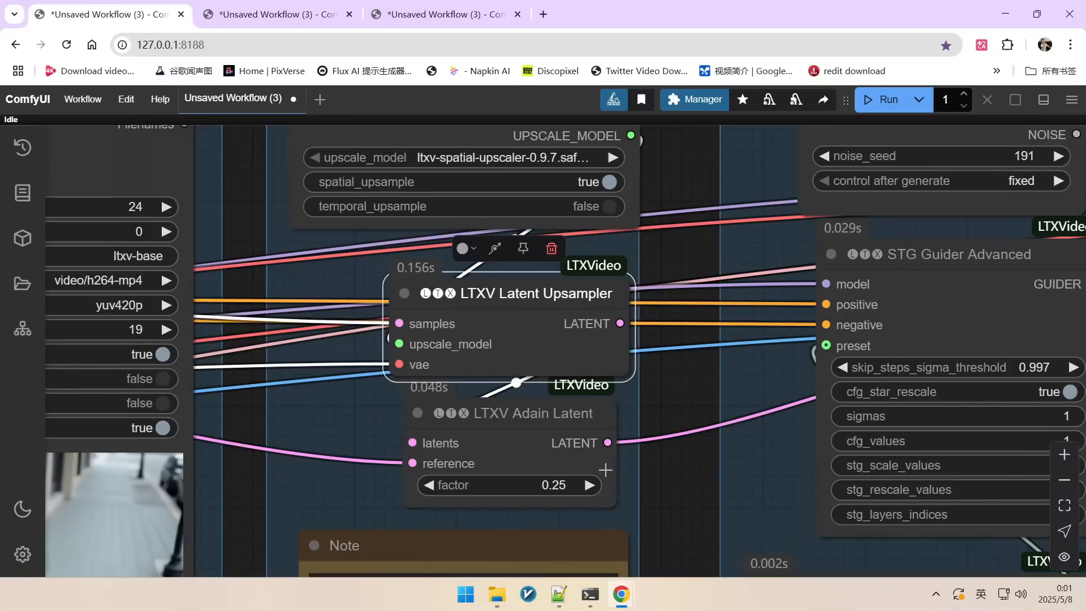
pyautogui.moveTo(503, 423)
pyautogui.mouseDown()
pyautogui.moveTo(517, 424)
pyautogui.moveTo(494, 424)
pyautogui.mouseUp()
pyautogui.scroll(-4, 496, 423)
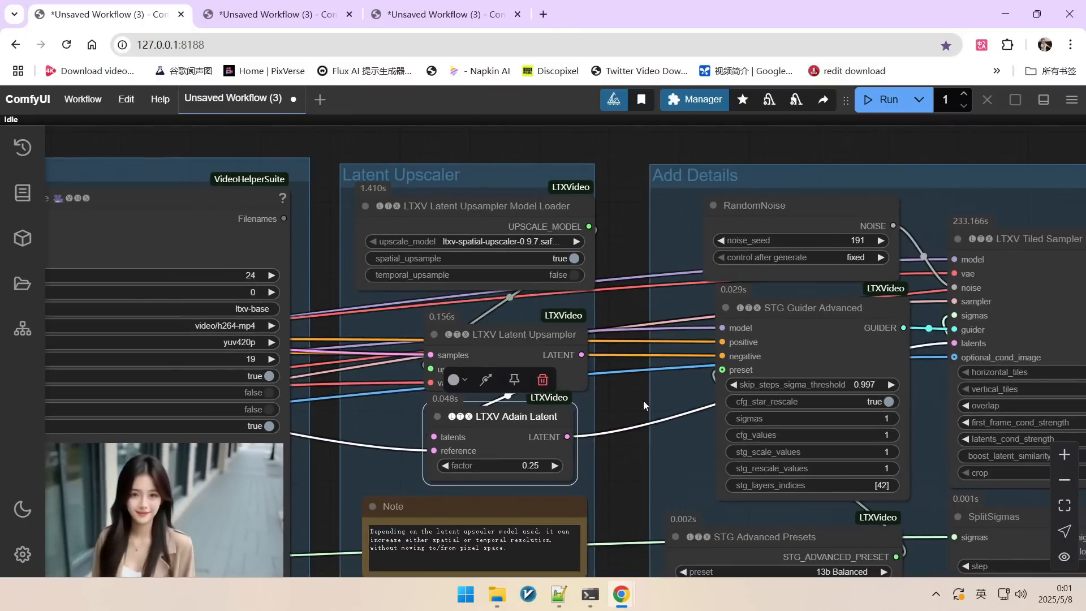
# Examine the RandomNoise and STG Guider Advanced nodes in the Add Details group.
pyautogui.moveTo(829, 154); pyautogui.dragTo(474, 147)
pyautogui.scroll(-3, 474, 147)
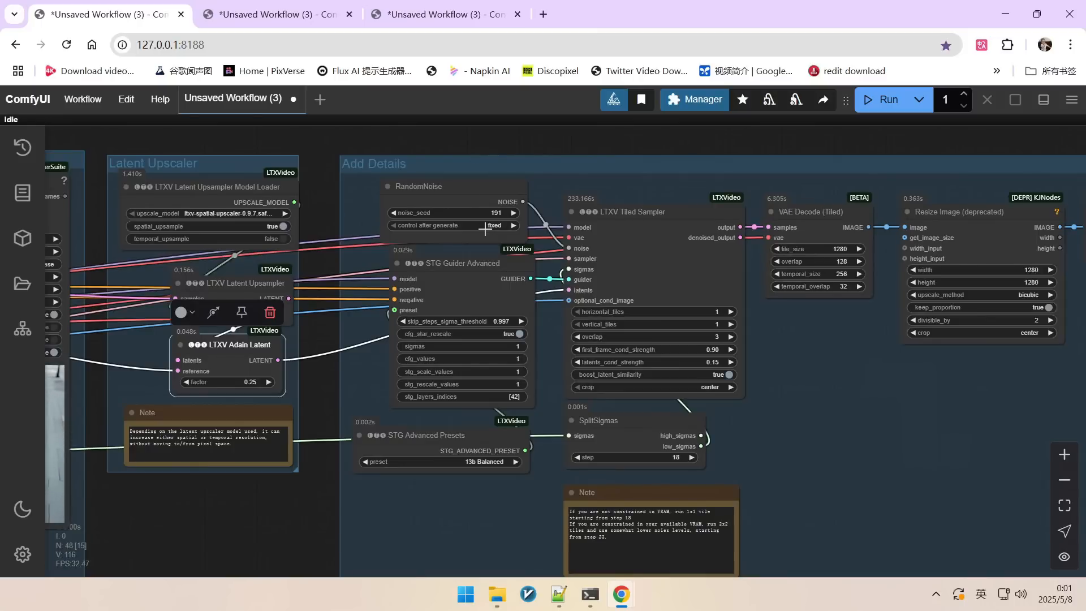
pyautogui.scroll(2, 485, 229)
pyautogui.scroll(3, 411, 267)
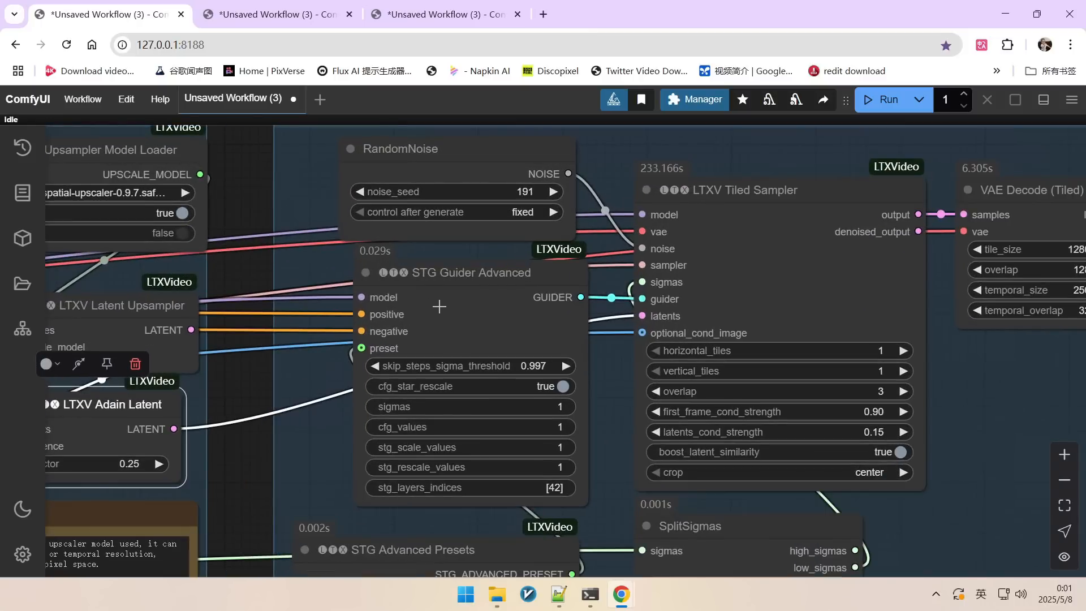
pyautogui.scroll(-2, 464, 308)
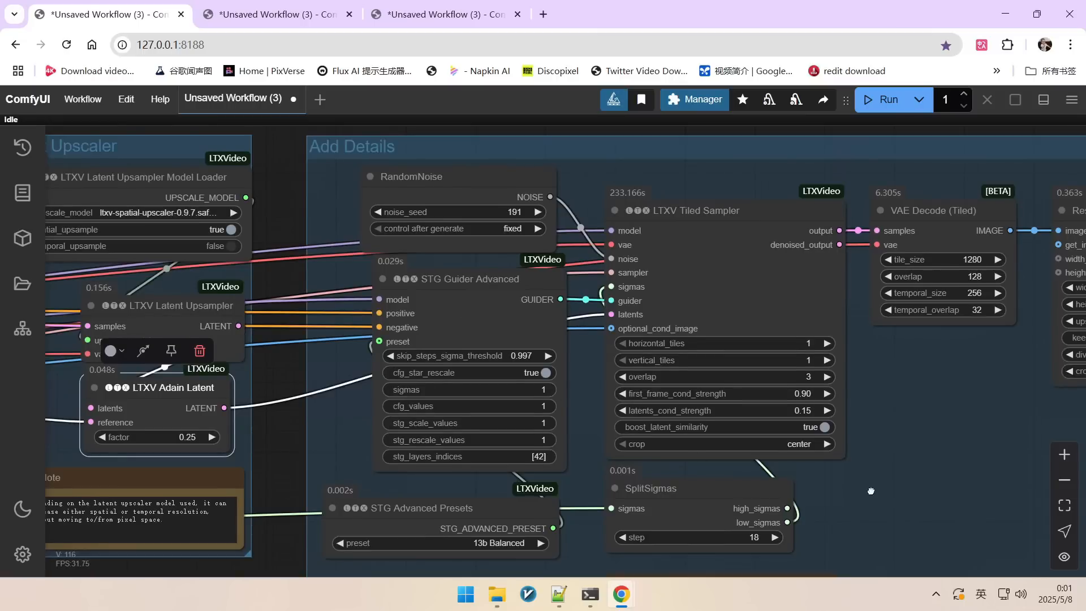
# Move the LTXV Tiled Sampler slightly up and to the left, and inspect its inputs, tile counts and conditioning strengths.
pyautogui.moveTo(871, 491); pyautogui.dragTo(739, 455)
pyautogui.scroll(-1, 711, 437)
pyautogui.click(551, 216)
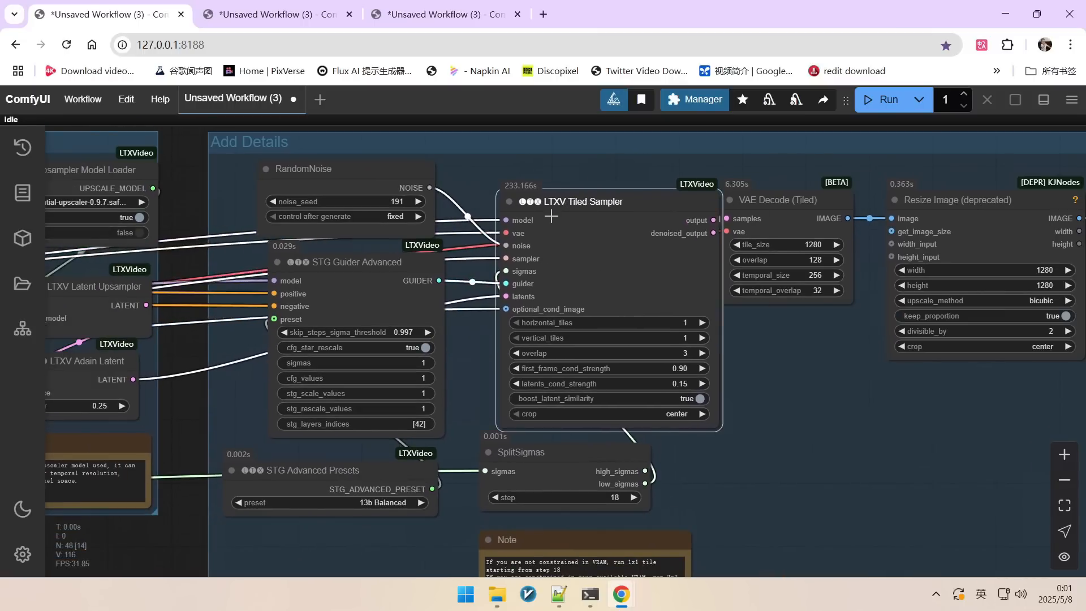
pyautogui.moveTo(552, 216); pyautogui.dragTo(537, 204)
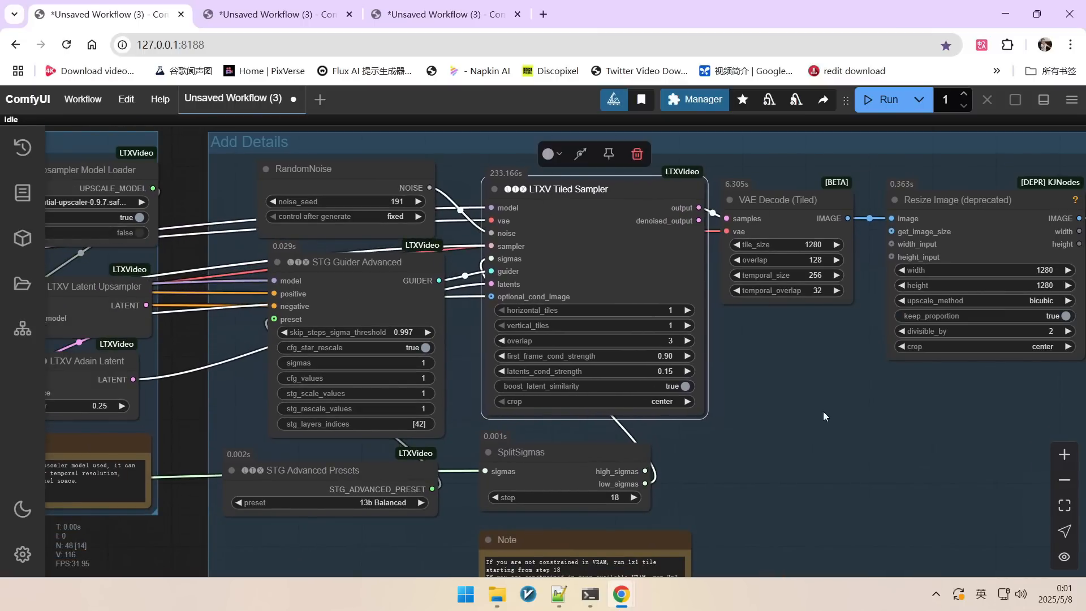
pyautogui.moveTo(823, 416); pyautogui.dragTo(793, 395)
pyautogui.scroll(4, 544, 176)
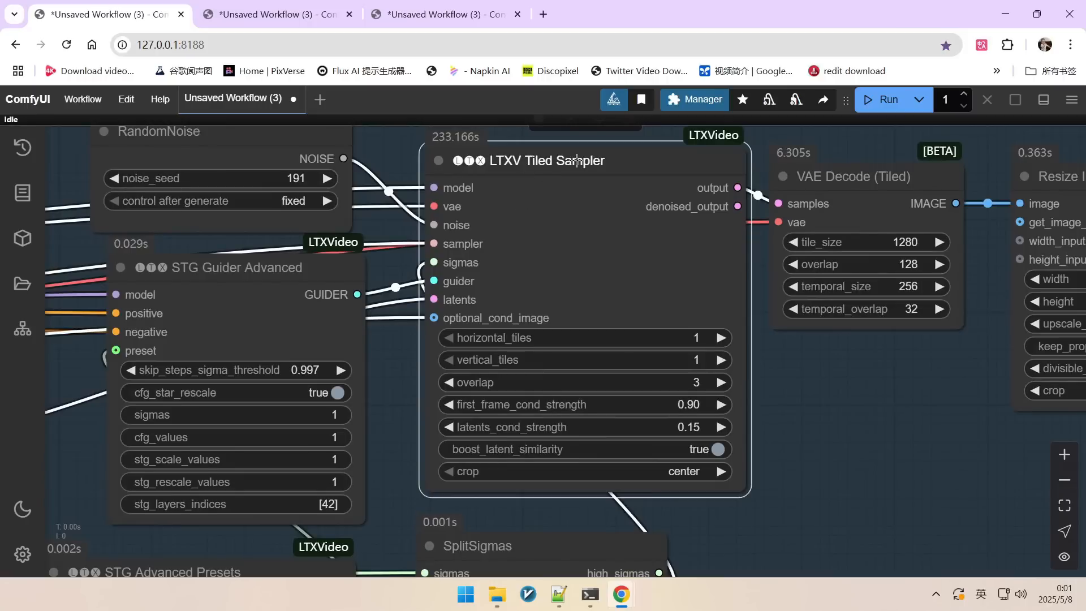
pyautogui.scroll(-4, 606, 214)
pyautogui.moveTo(803, 394); pyautogui.dragTo(723, 399)
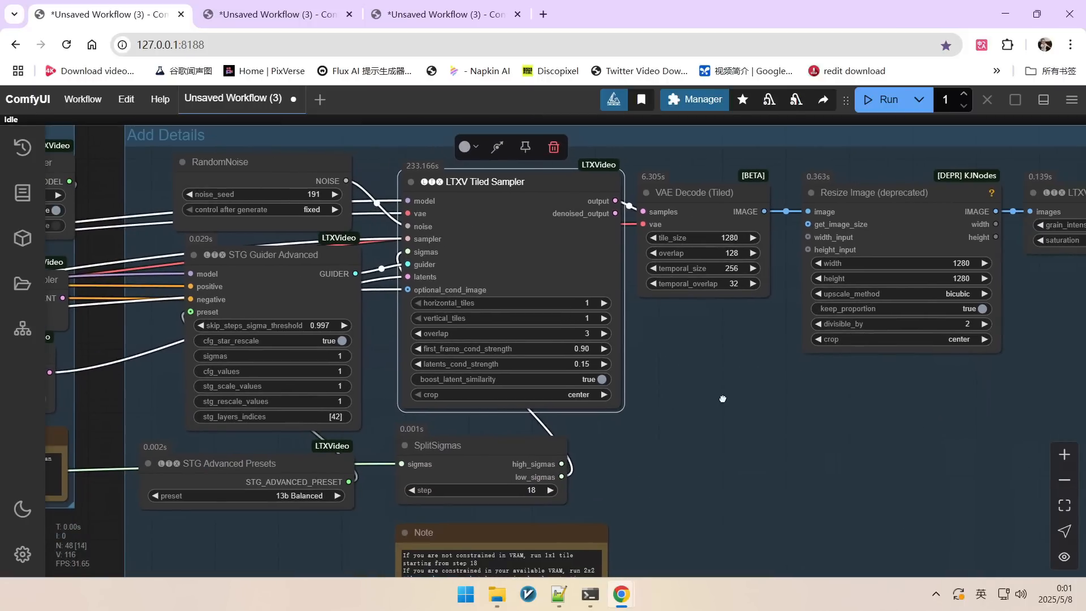
pyautogui.scroll(-2, 723, 398)
# Shift the SplitSigmas node slightly to the right and browse the STG Advanced Presets options, leaving the preset at 13b Balanced.
pyautogui.scroll(6, 559, 320)
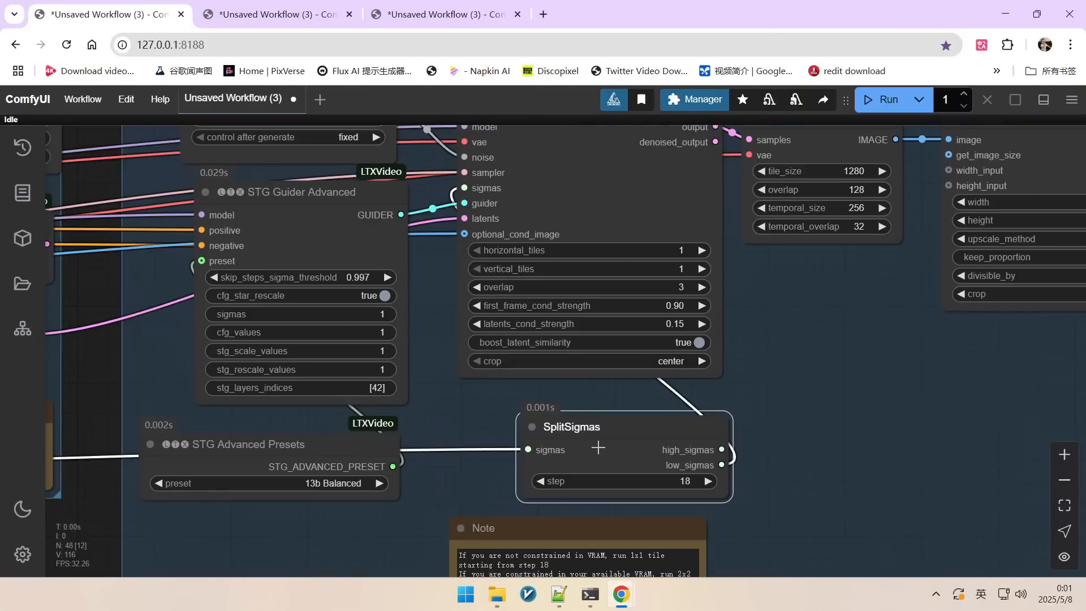
pyautogui.moveTo(599, 446); pyautogui.dragTo(562, 441)
pyautogui.click(443, 461)
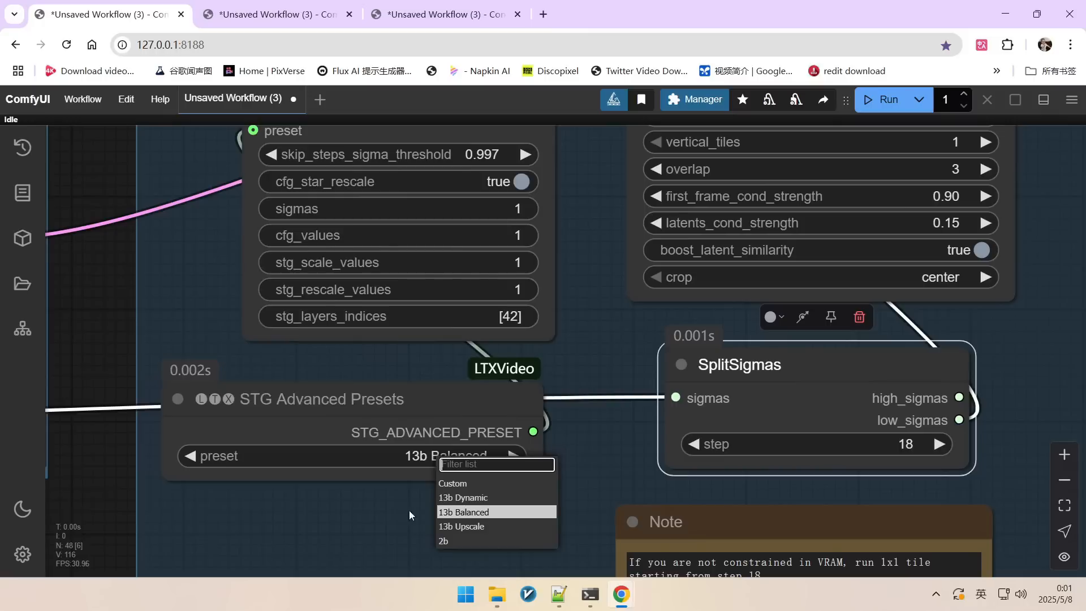
pyautogui.click(421, 418)
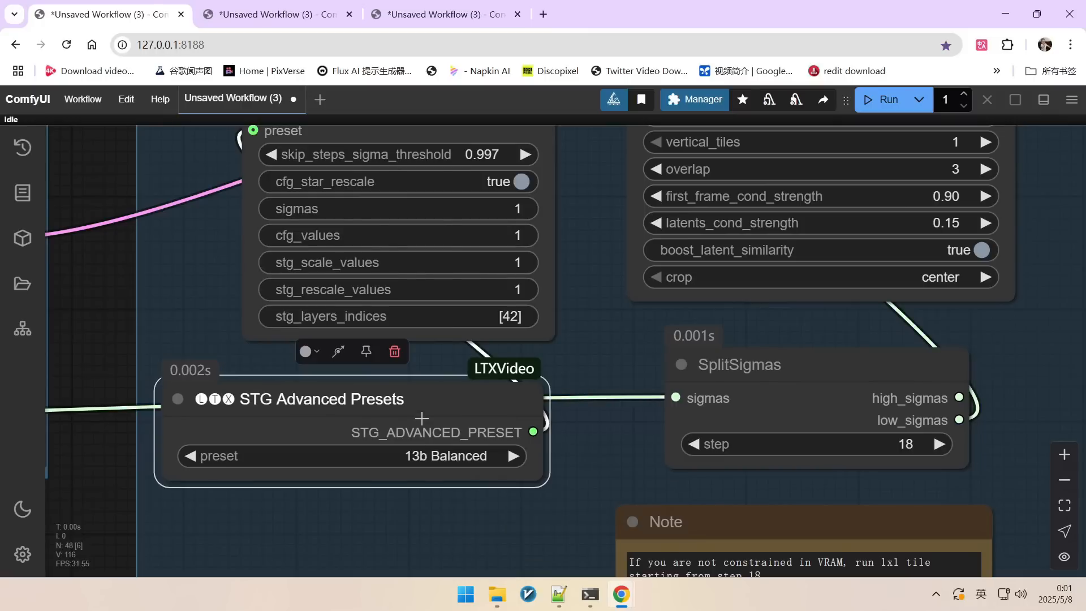
pyautogui.scroll(-6, 436, 508)
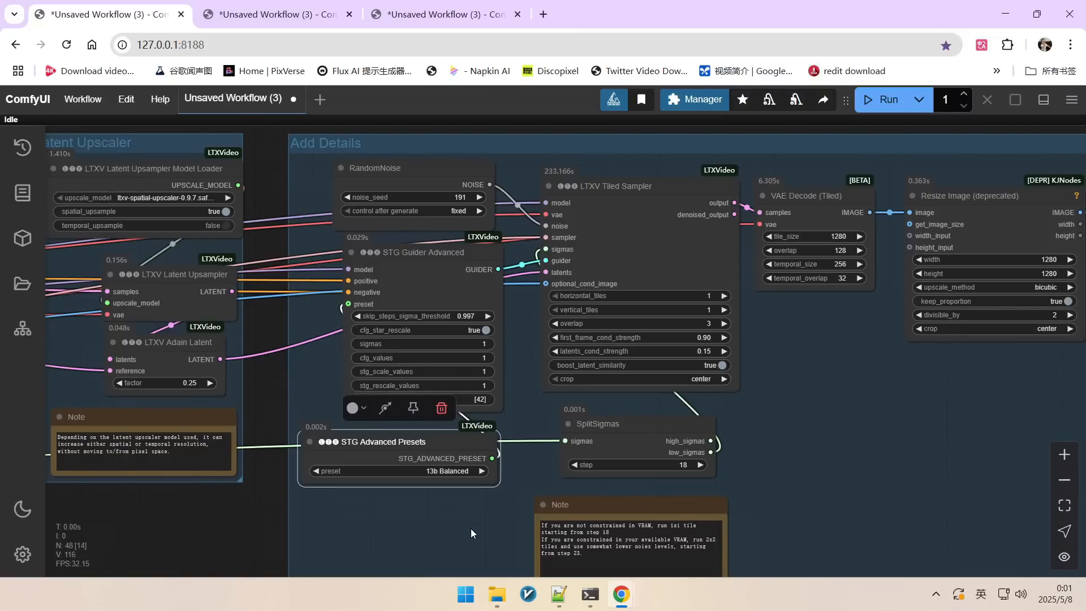
# Examine the tiled VAE Decode, Resize Image and LTXV Film Grain nodes in the Add Details group.
pyautogui.moveTo(905, 401); pyautogui.dragTo(597, 405)
pyautogui.moveTo(741, 435); pyautogui.dragTo(507, 386)
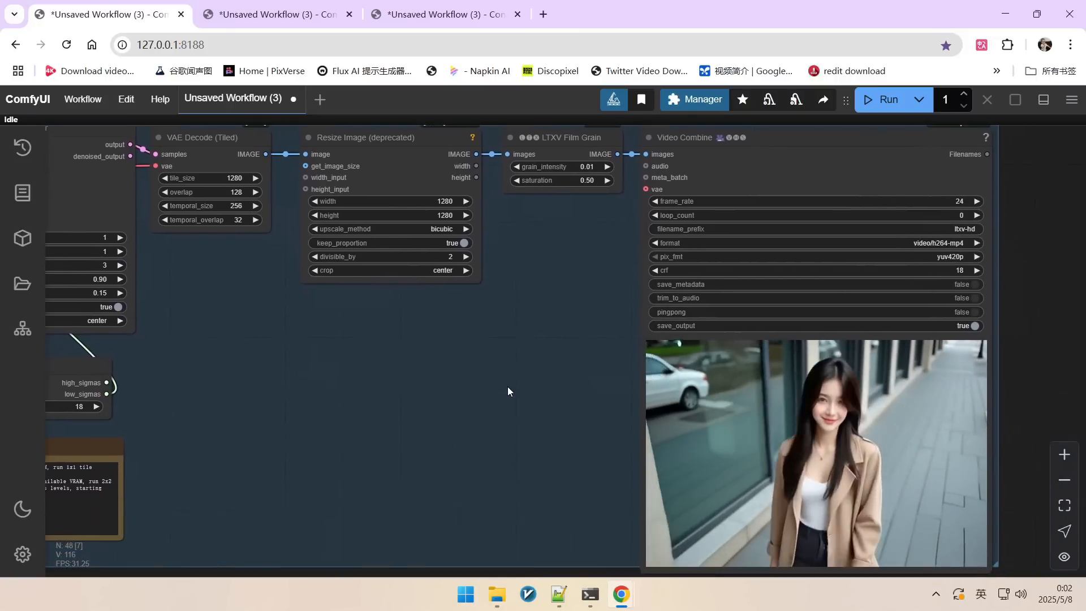
pyautogui.click(441, 252)
pyautogui.scroll(6, 441, 251)
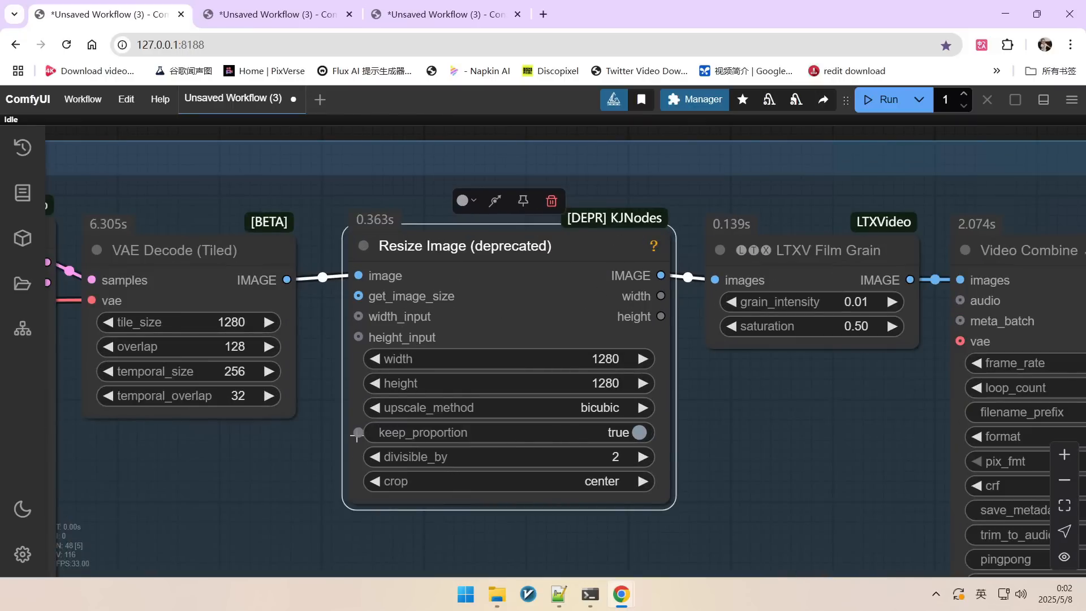
pyautogui.scroll(-5, 547, 443)
# Examine the final Video Combine settings and watch the enlarged preview of the woman in the beige coat.
pyautogui.moveTo(684, 484); pyautogui.dragTo(471, 240)
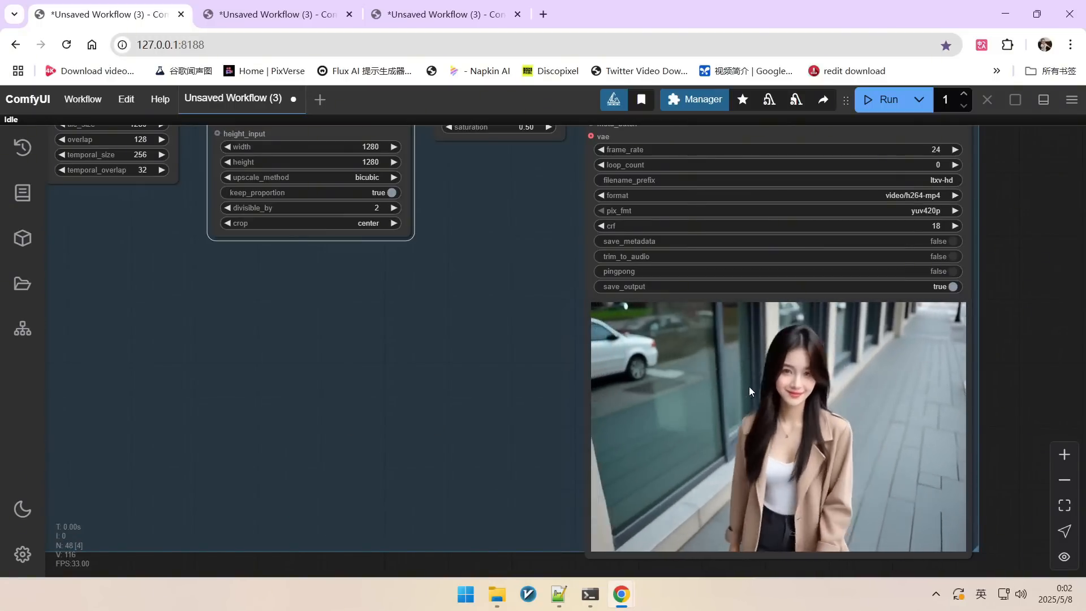
pyautogui.scroll(-2, 749, 386)
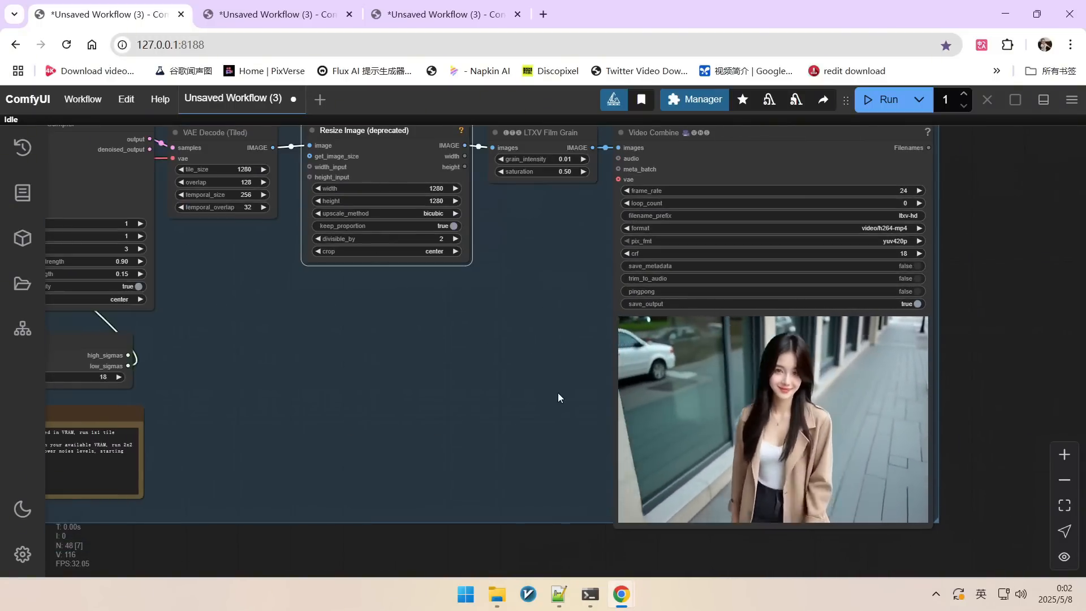
pyautogui.scroll(1, 558, 393)
pyautogui.moveTo(558, 392); pyautogui.dragTo(514, 373)
pyautogui.scroll(5, 814, 388)
pyautogui.scroll(1, 752, 342)
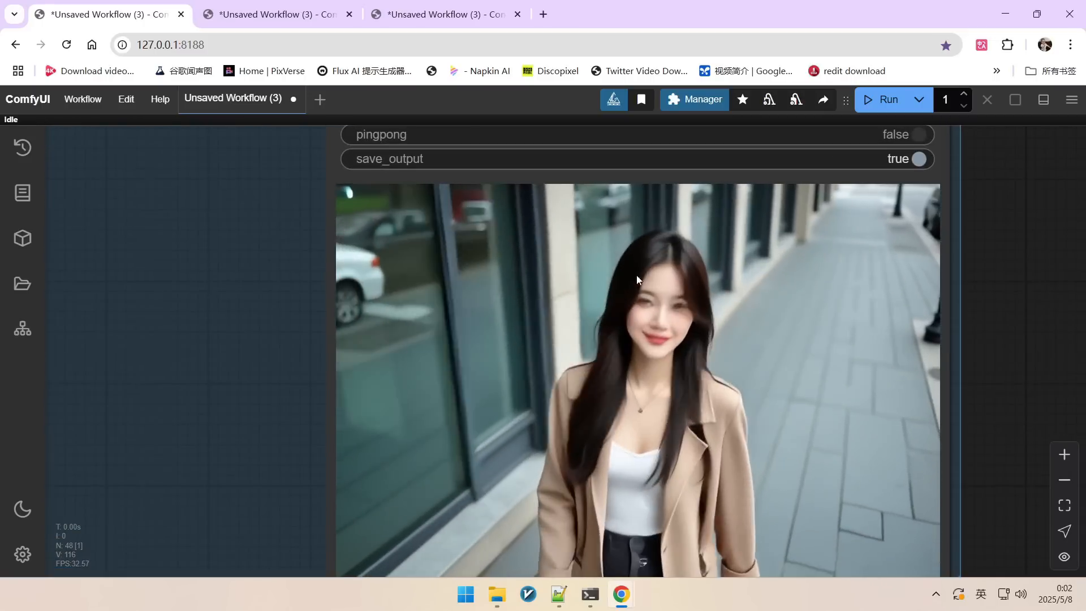
pyautogui.scroll(1, 656, 312)
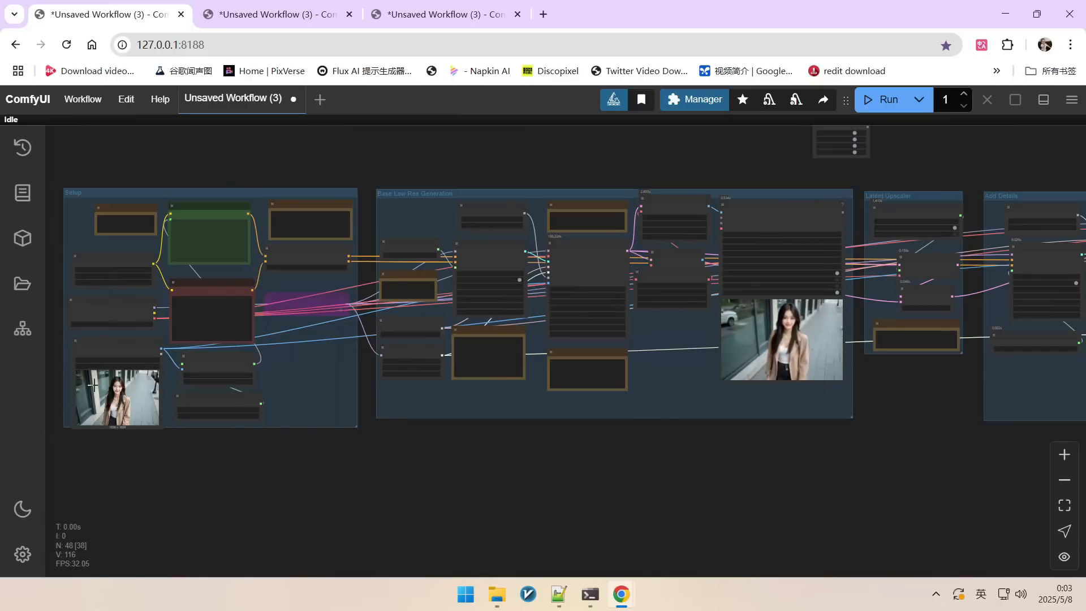
# Switch to the second workflow tab and inspect its portrait source image, prompt enhancer and LTXV Base Sampler frame size.
pyautogui.scroll(4, 93, 385)
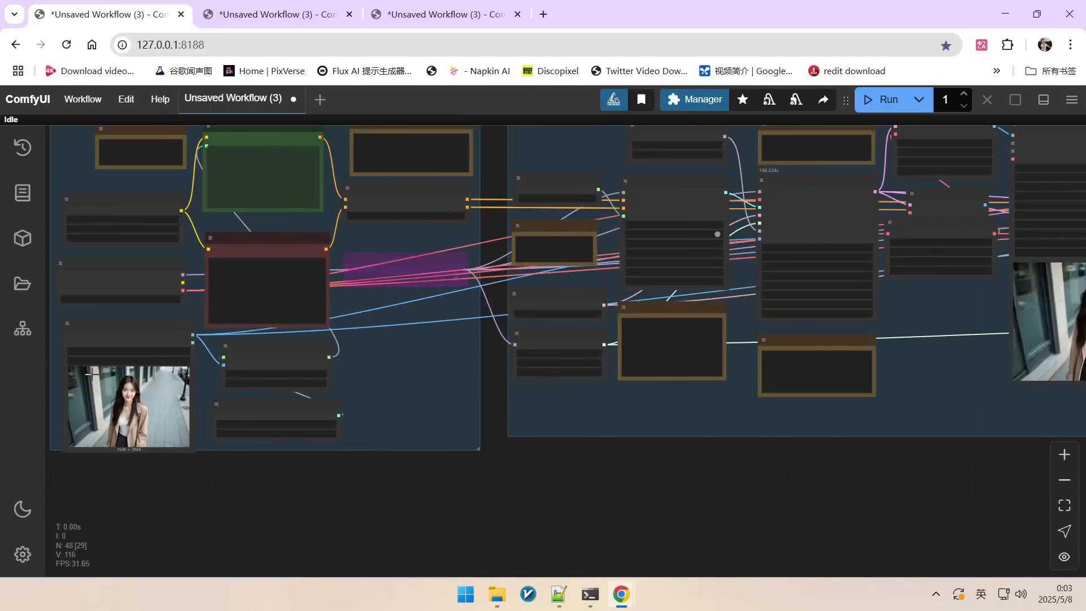
pyautogui.click(276, 15)
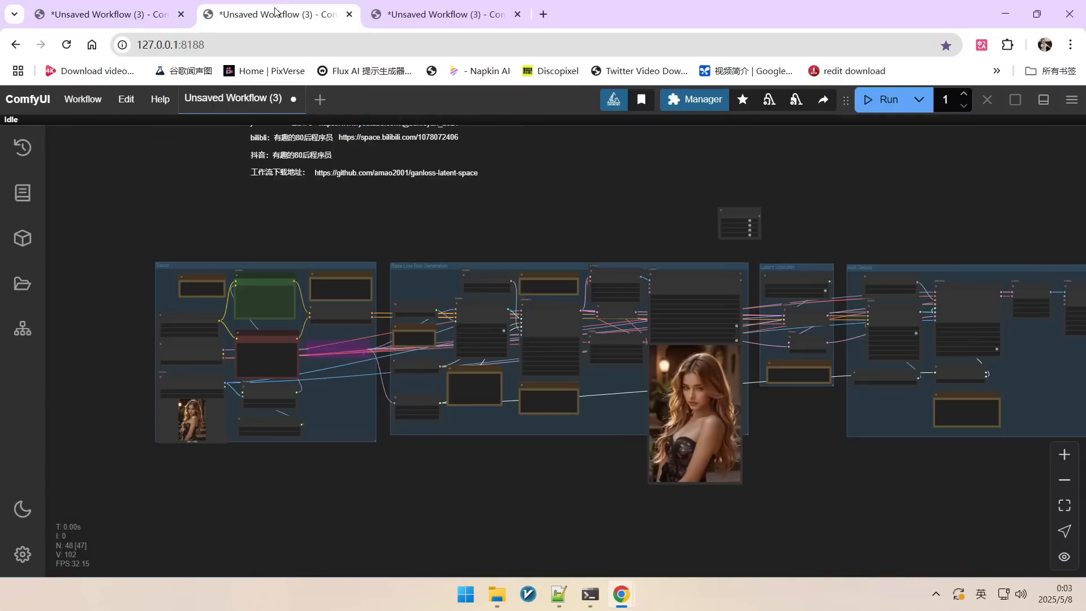
pyautogui.scroll(5, 223, 453)
pyautogui.scroll(-10, 312, 335)
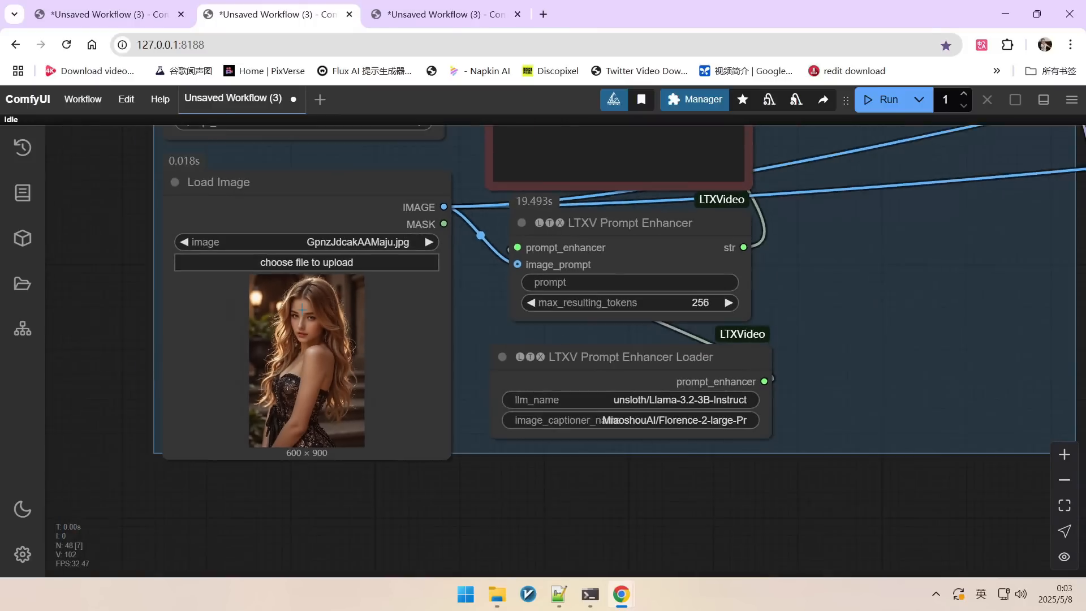
pyautogui.moveTo(819, 442); pyautogui.dragTo(432, 474)
pyautogui.scroll(4, 432, 473)
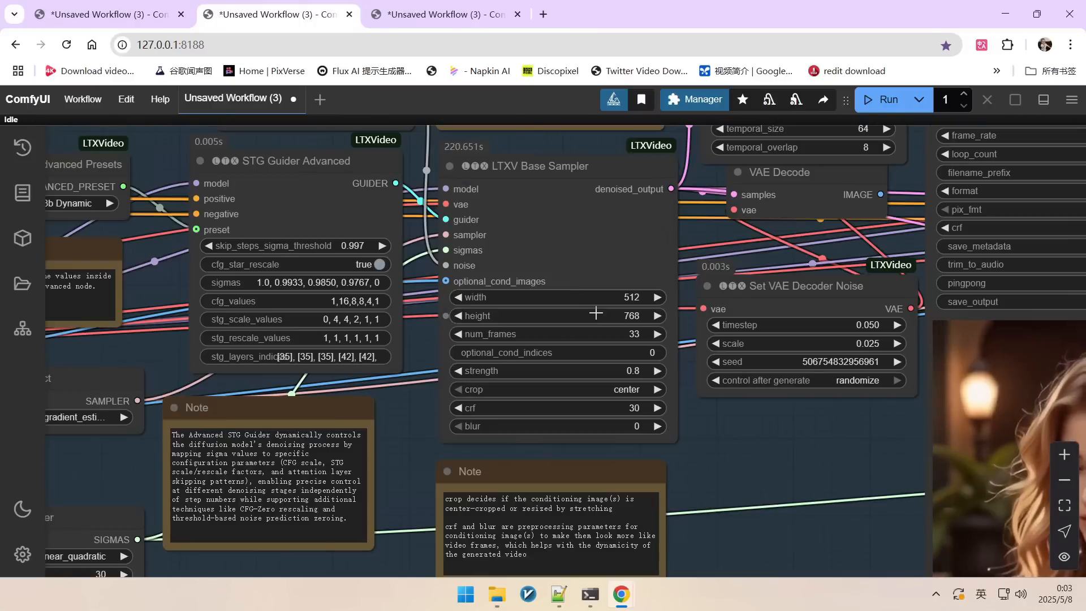
pyautogui.scroll(-8, 598, 301)
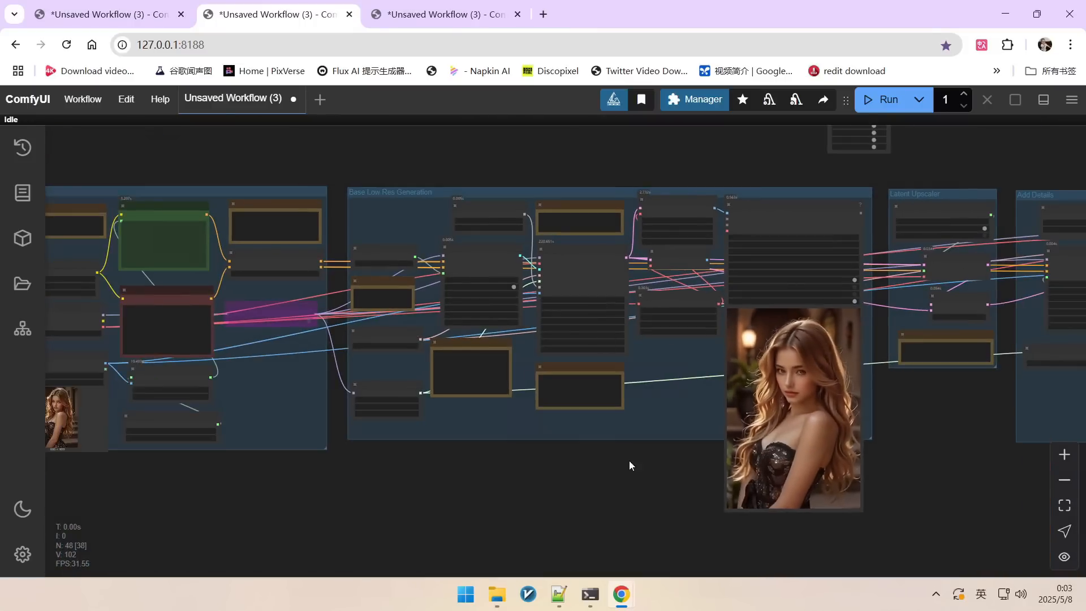
# Watch the second workflow's base low-resolution video preview and check it against the sampler's size and conditioning settings.
pyautogui.moveTo(629, 460); pyautogui.dragTo(460, 429)
pyautogui.scroll(6, 655, 401)
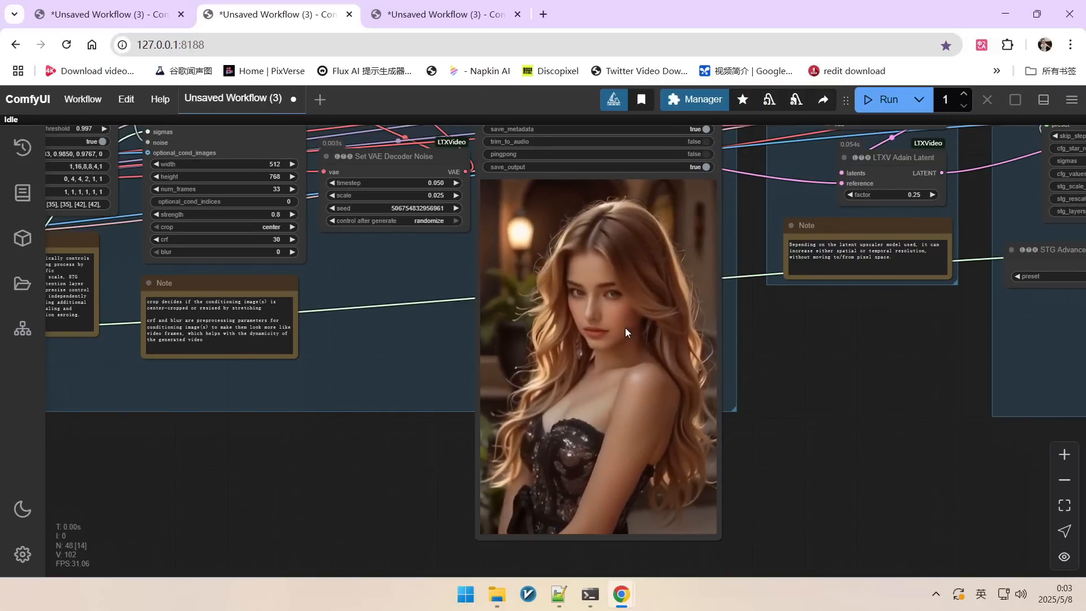
pyautogui.scroll(1, 626, 324)
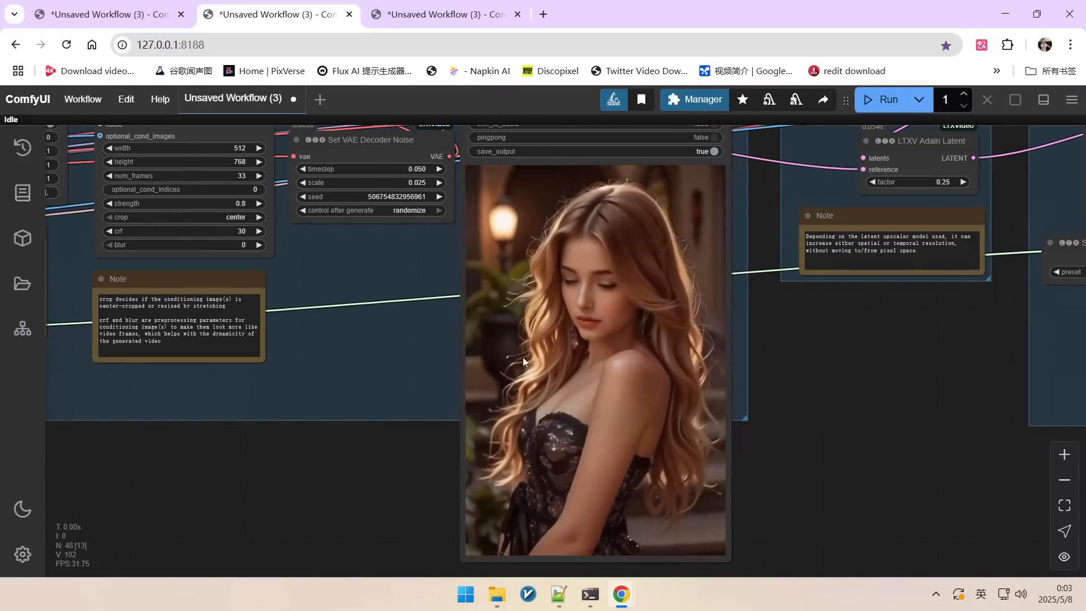
pyautogui.scroll(4, 327, 194)
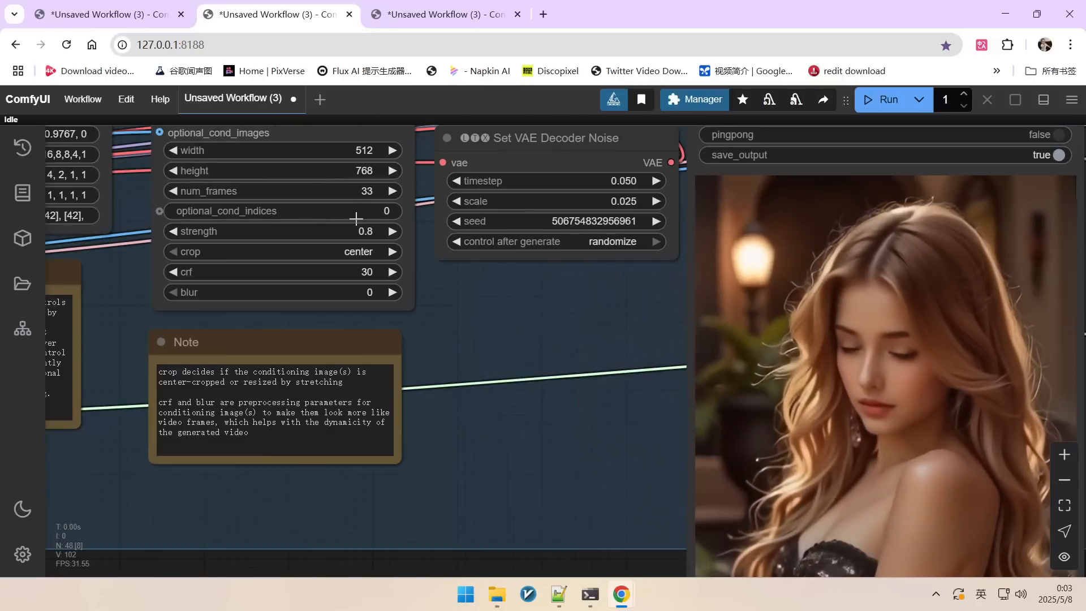
pyautogui.scroll(-10, 371, 226)
pyautogui.moveTo(379, 388); pyautogui.dragTo(339, 404)
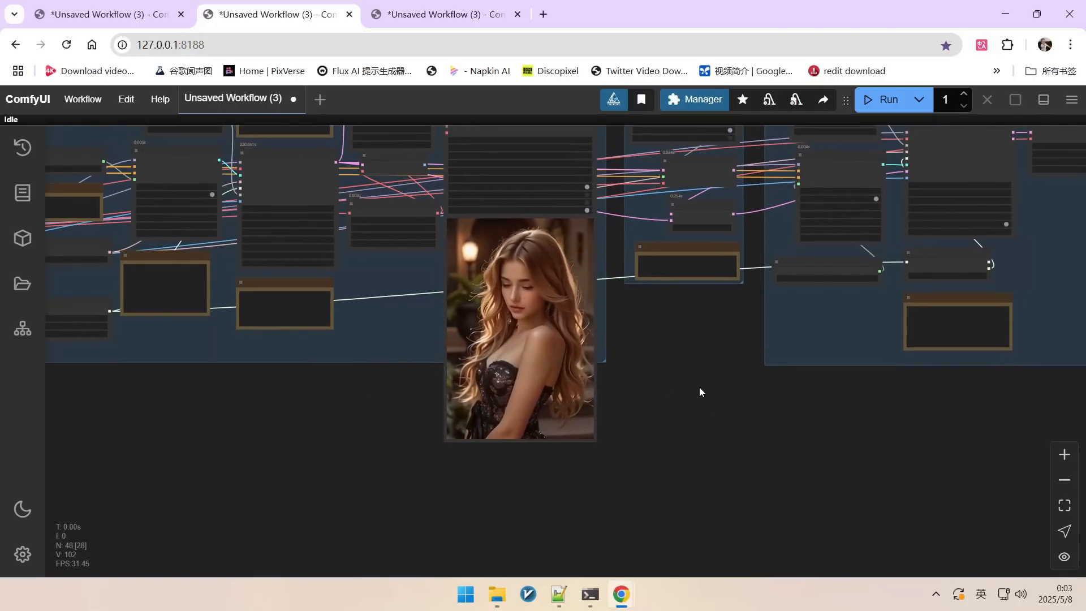
# View the second workflow's final portrait video at the end of the Add Details group.
pyautogui.moveTo(899, 440); pyautogui.dragTo(272, 453)
pyautogui.scroll(2, 723, 477)
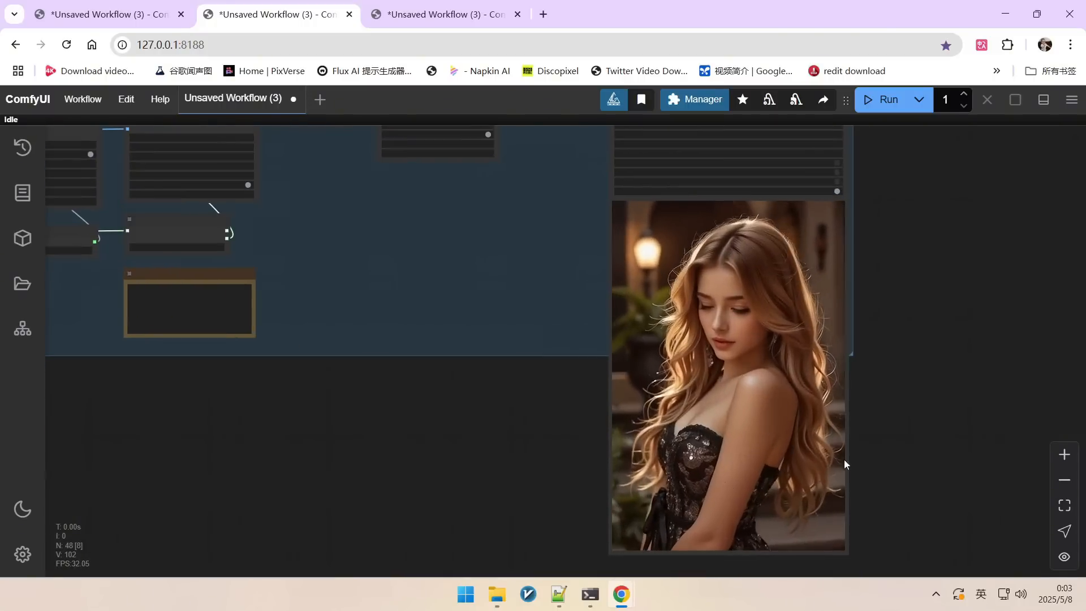
pyautogui.moveTo(909, 396); pyautogui.dragTo(873, 380)
pyautogui.scroll(2, 876, 389)
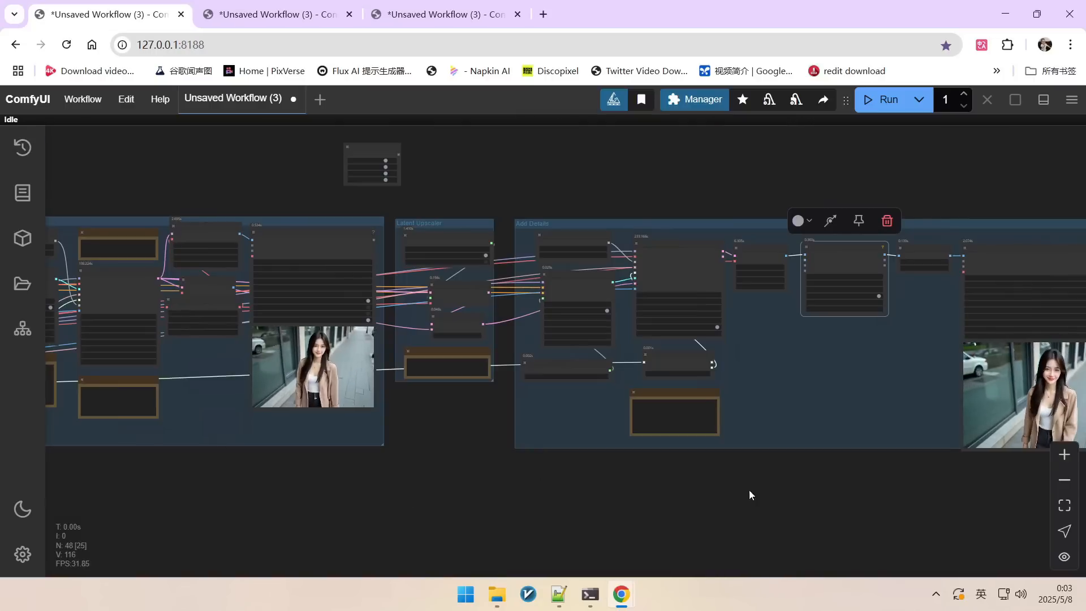
# Review the first workflow's final video again and look over the other workflow tabs for comparison.
pyautogui.moveTo(962, 470); pyautogui.dragTo(594, 465)
pyautogui.scroll(7, 707, 385)
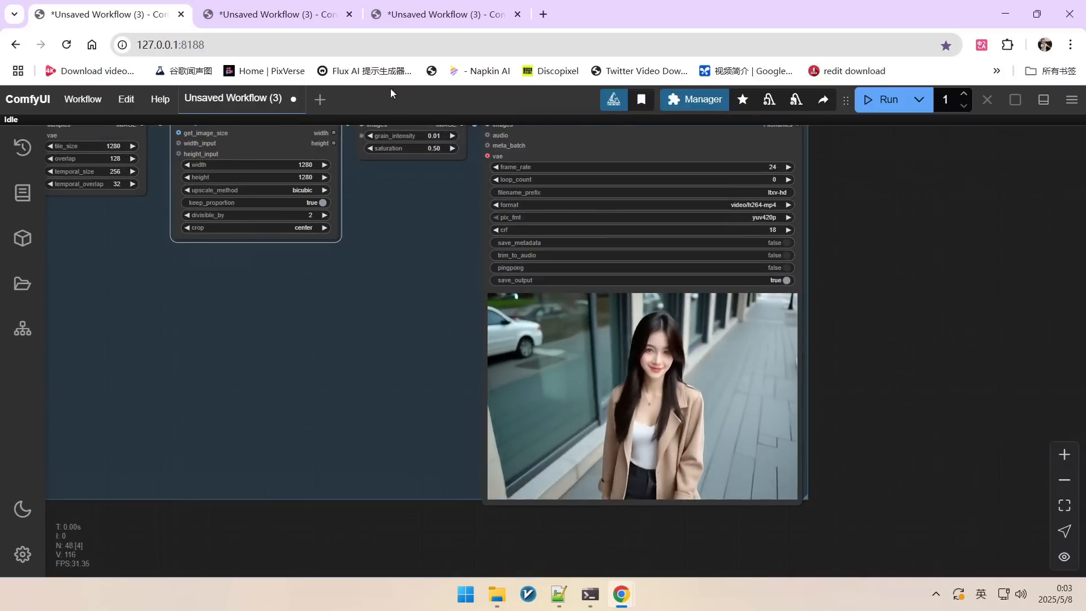
pyautogui.click(292, 17)
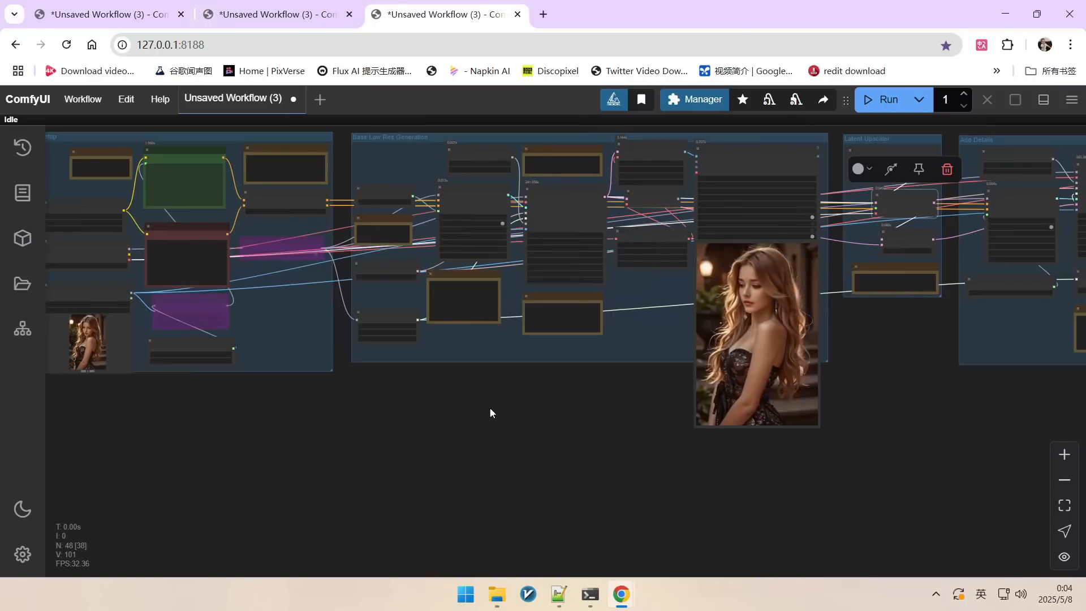
pyautogui.scroll(-4, 498, 407)
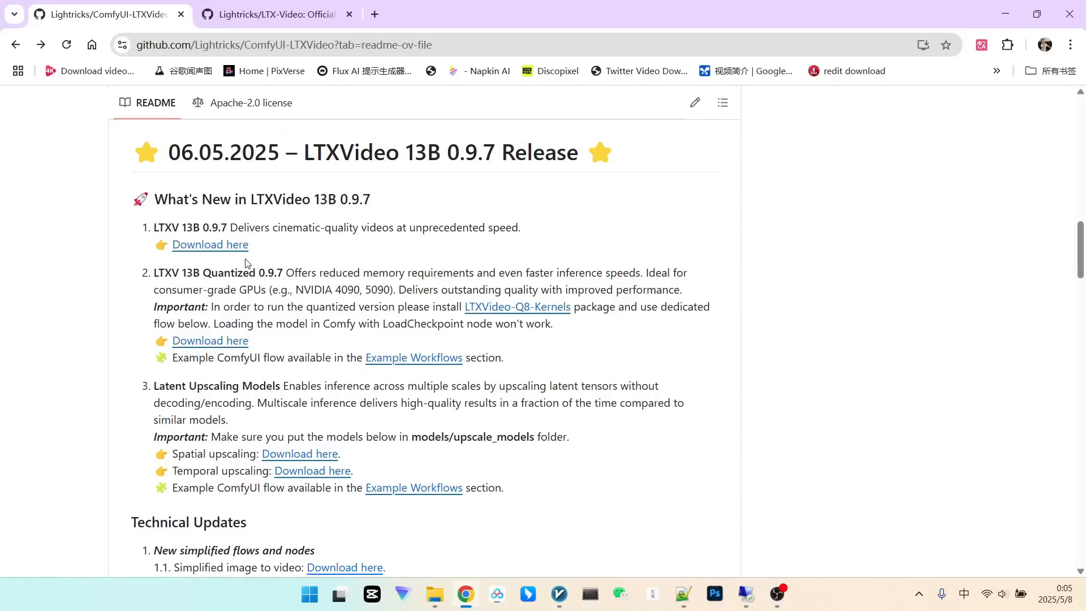
# Read the LTXV 13B Quantized 0.9.7 notes in the README and open the linked LTXVideo-Q8-Kernels repository.
pyautogui.scroll(-1, 247, 264)
pyautogui.moveTo(303, 202); pyautogui.dragTo(521, 214)
pyautogui.click(514, 196)
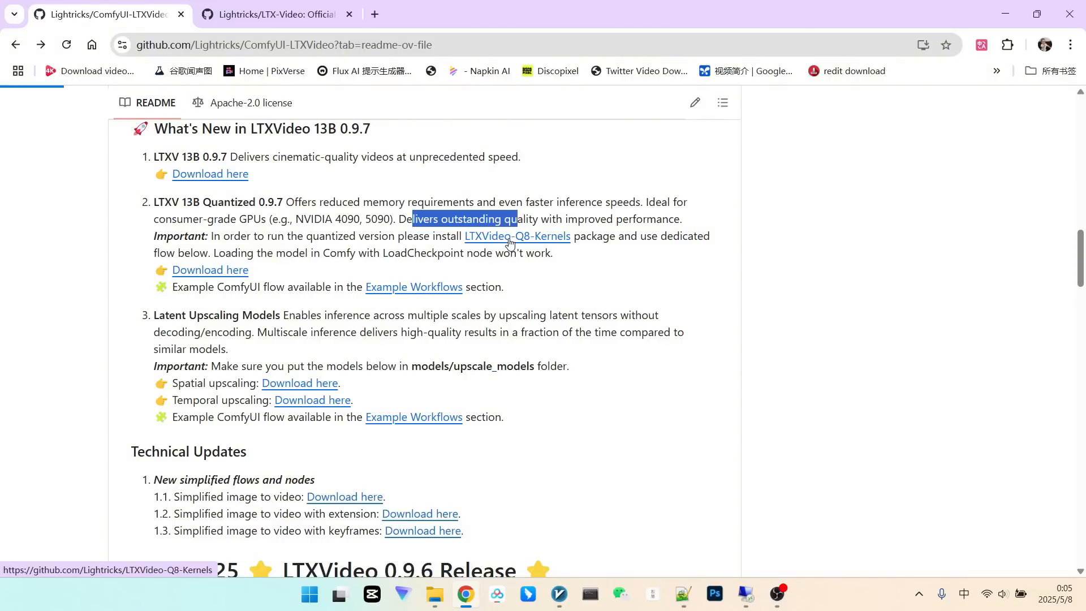
pyautogui.click(509, 238)
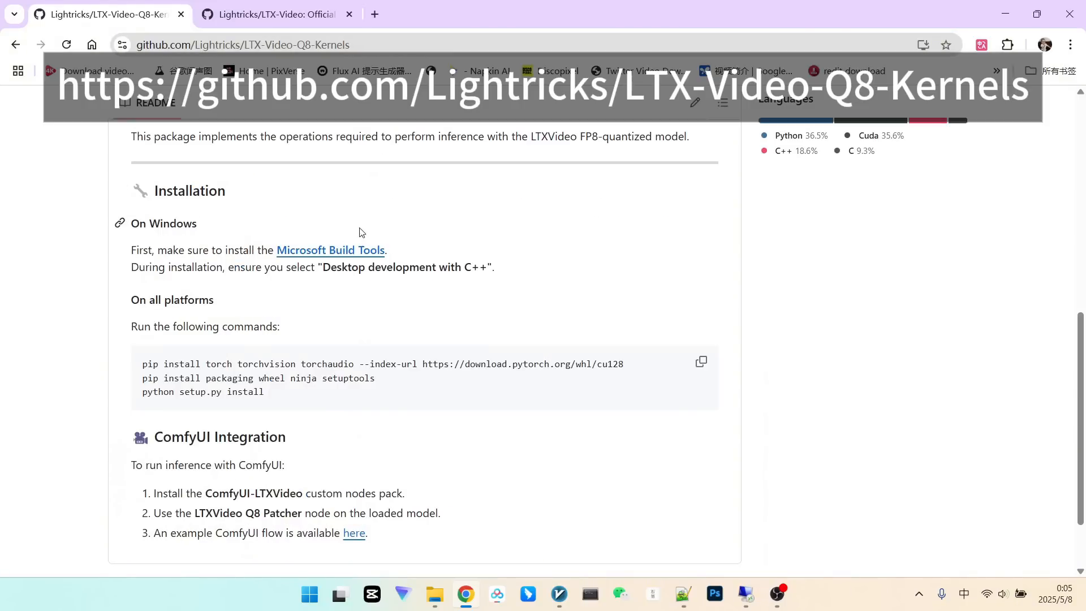
# Read the Windows installation requirements, covering Microsoft Build Tools and the "Desktop development with C++" option.
pyautogui.moveTo(160, 254); pyautogui.dragTo(263, 251)
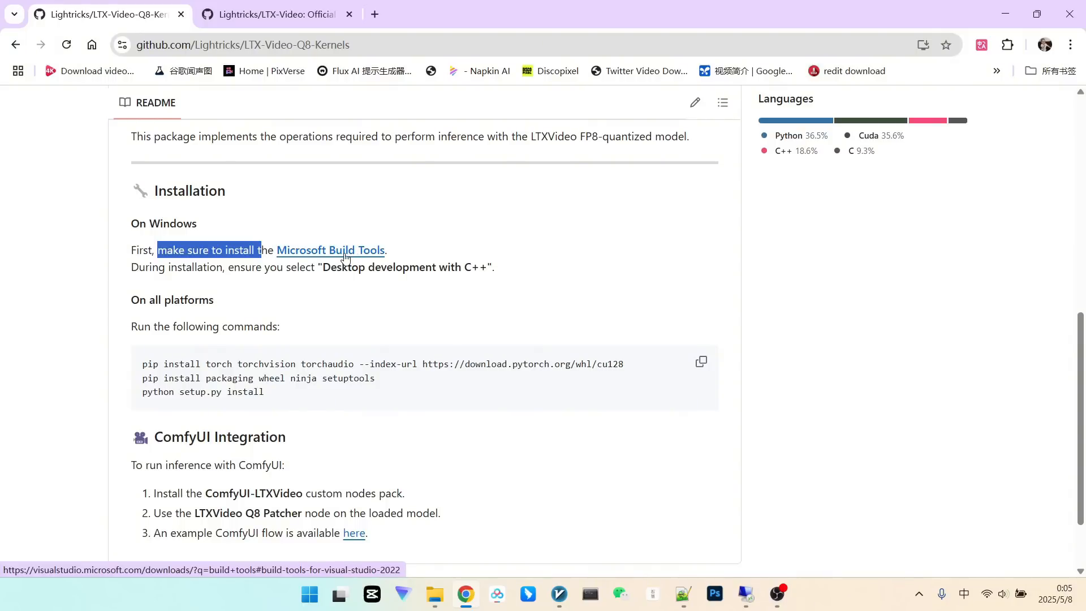
pyautogui.click(195, 263)
pyautogui.moveTo(172, 264); pyautogui.dragTo(228, 267)
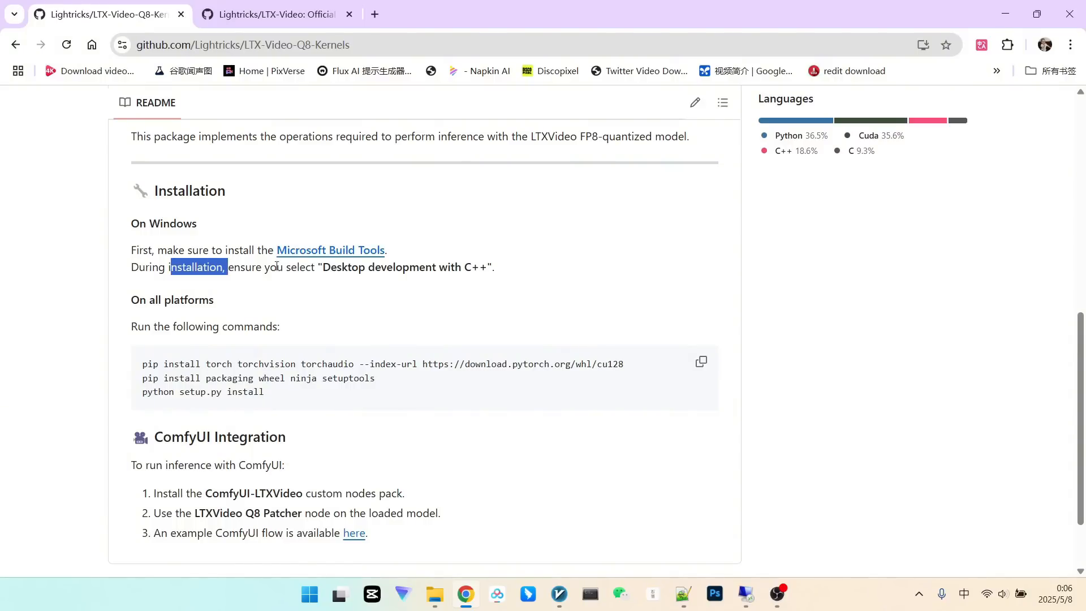
pyautogui.moveTo(330, 266); pyautogui.dragTo(431, 268)
pyautogui.click(448, 267)
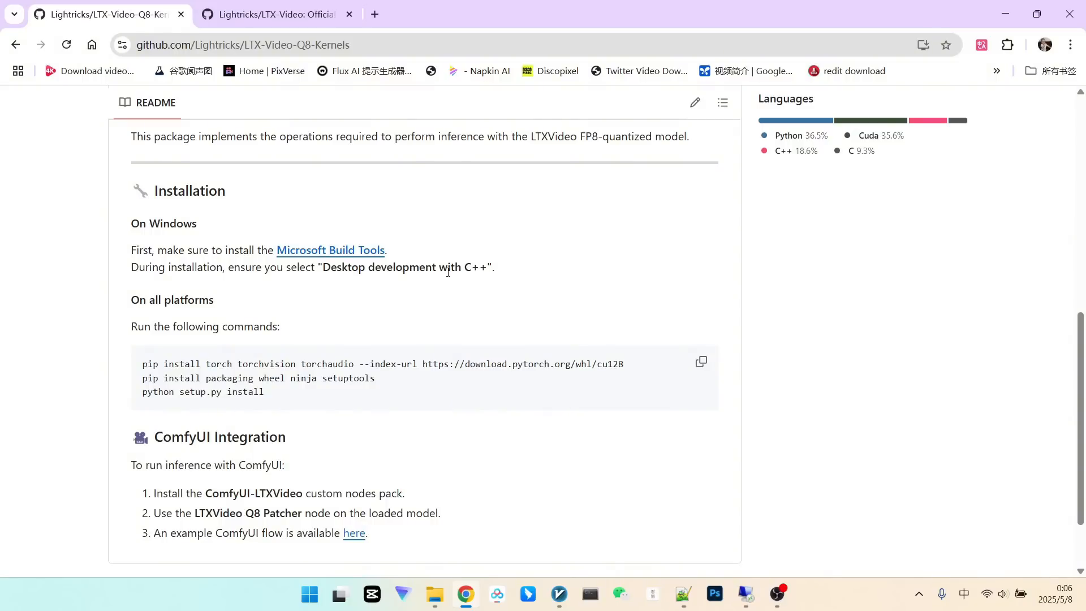
# Review the all-platform install commands, highlighting the torch, torchvision and torchaudio packages.
pyautogui.scroll(-2, 490, 290)
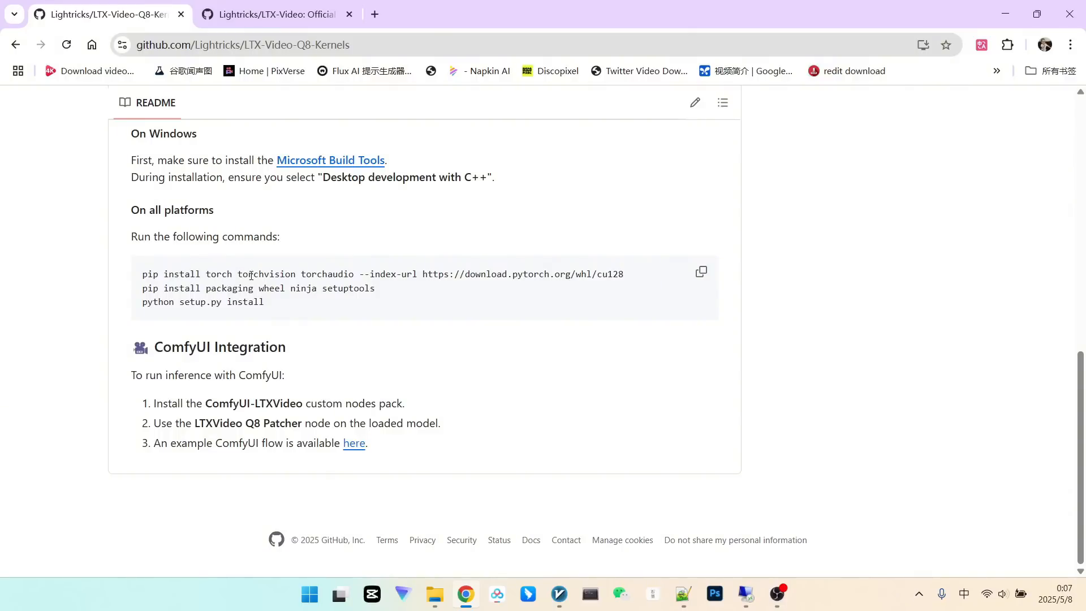
pyautogui.moveTo(311, 276); pyautogui.dragTo(354, 274)
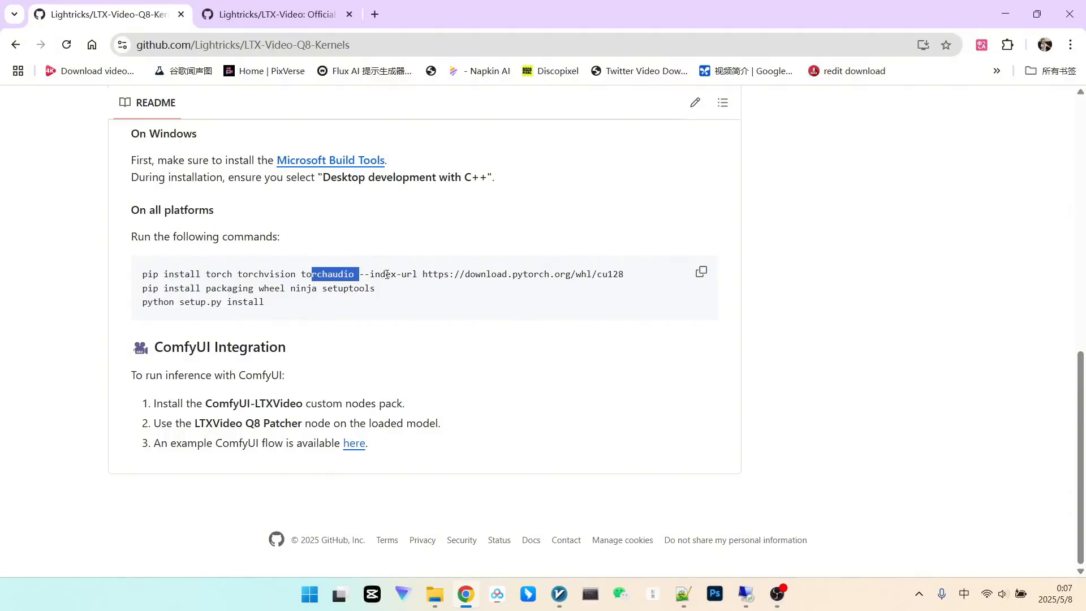
pyautogui.click(239, 273)
pyautogui.moveTo(208, 270); pyautogui.dragTo(351, 272)
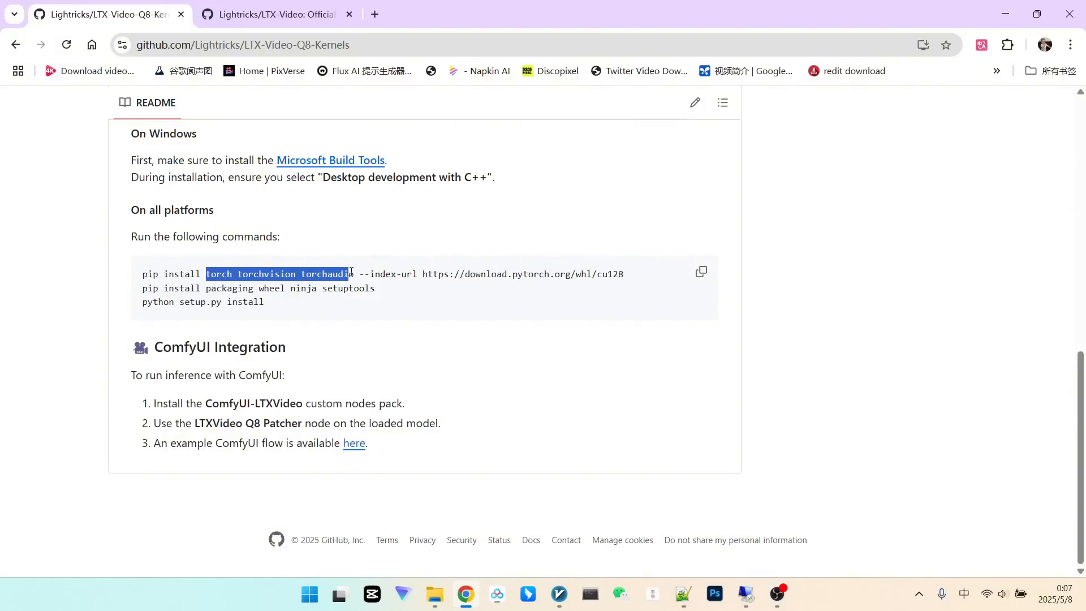
pyautogui.click(491, 250)
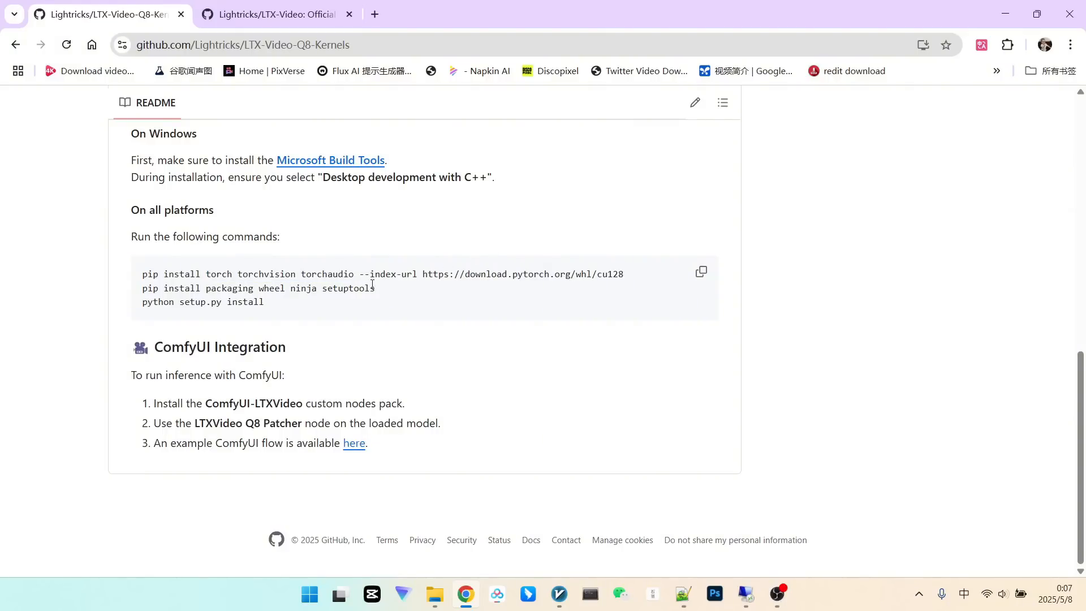
# Examine the PyTorch index URL in the pip command, highlighting its cu128 suffix.
pyautogui.moveTo(467, 275); pyautogui.dragTo(636, 278)
pyautogui.click(637, 278)
pyautogui.scroll(1, 636, 278)
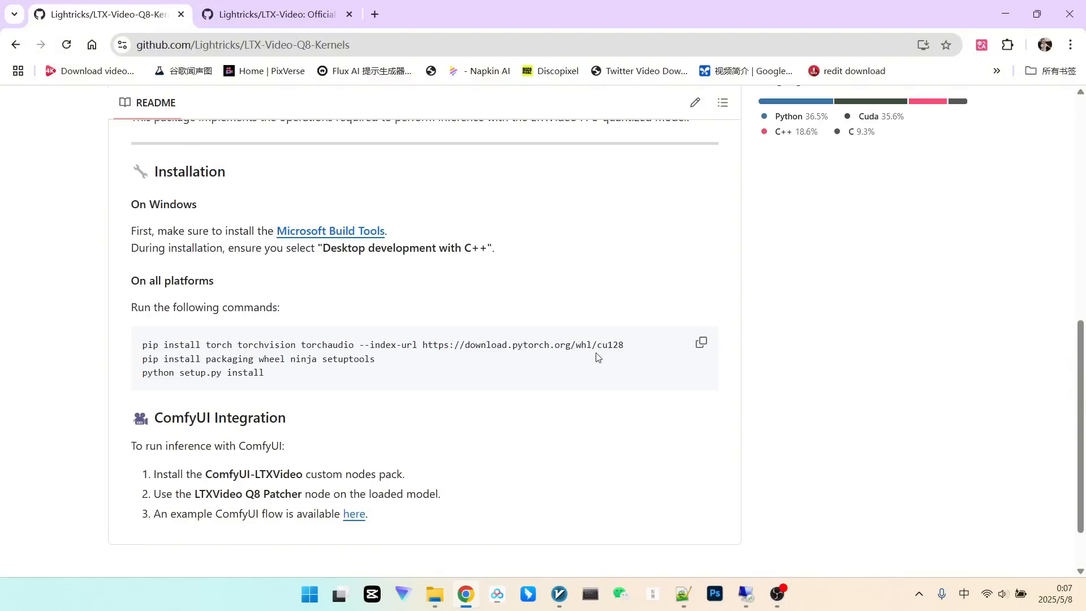
pyautogui.moveTo(600, 349); pyautogui.dragTo(629, 347)
pyautogui.click(653, 359)
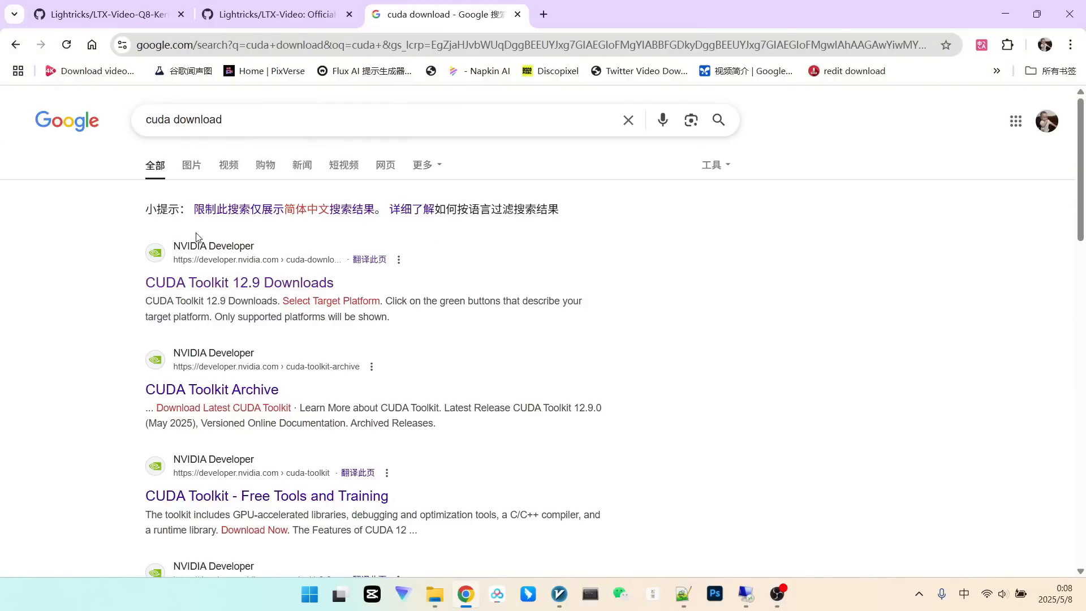
# From the "cuda download" search results, open NVIDIA's CUDA downloads and reach the CUDA Toolkit 12.8.0 page through the archive of previous releases.
pyautogui.click(300, 288)
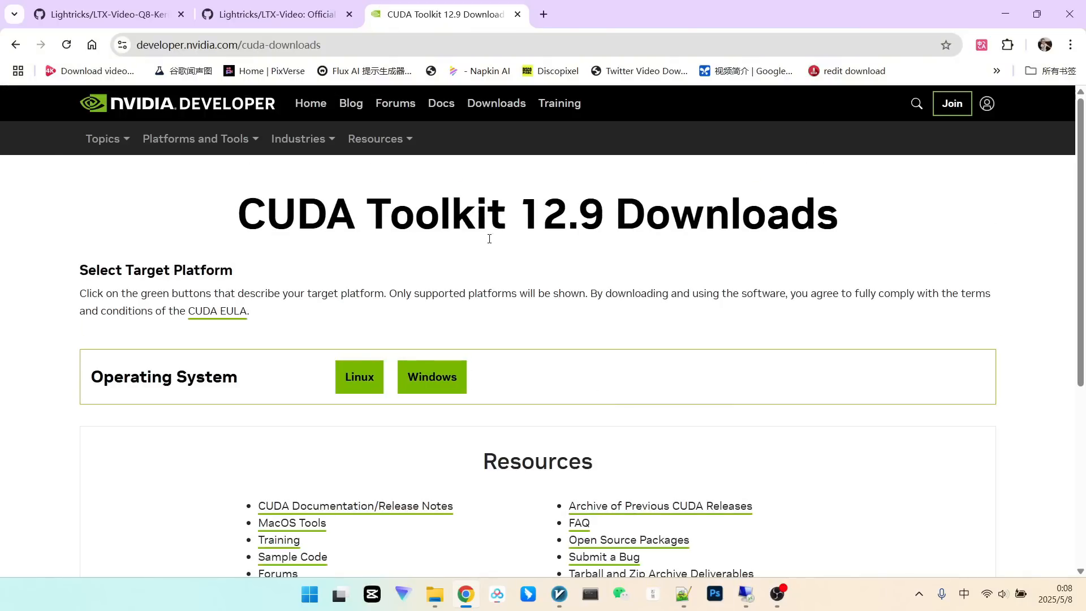
pyautogui.scroll(-2, 587, 224)
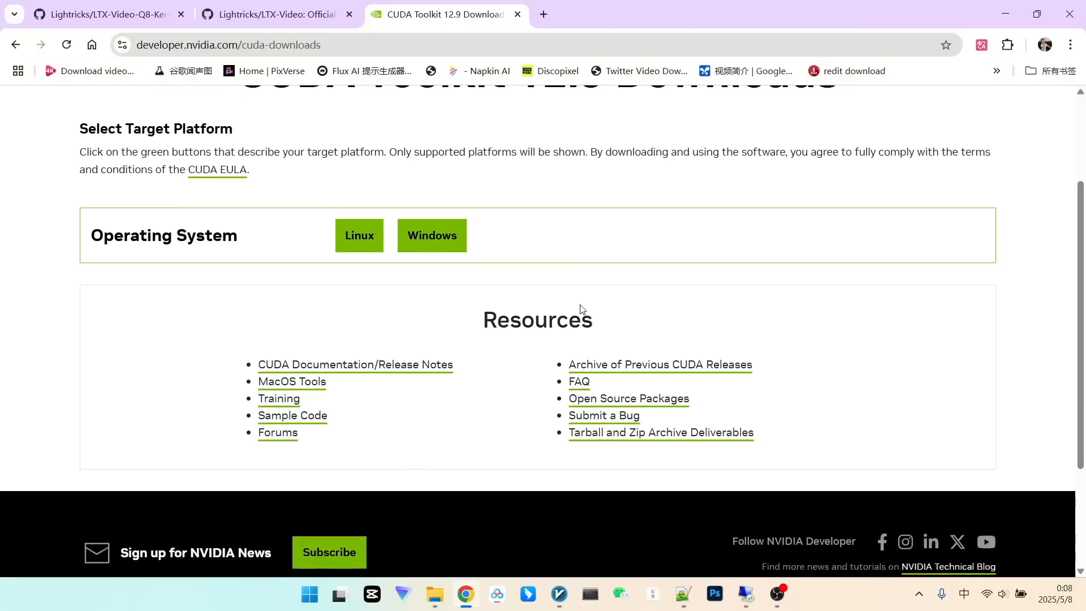
pyautogui.click(603, 368)
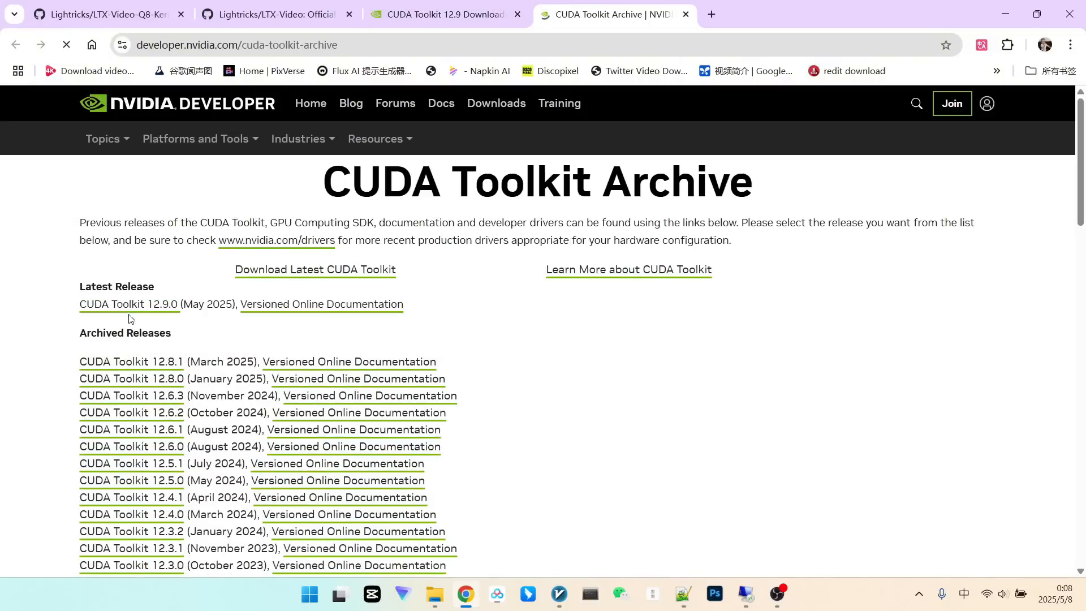
pyautogui.click(154, 387)
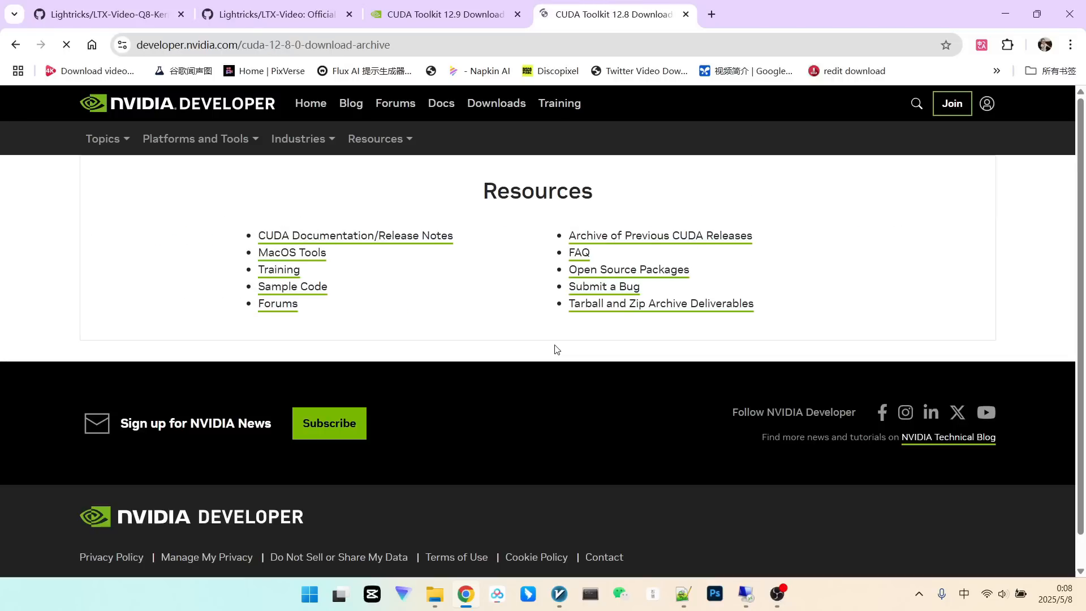
# Select Windows, x86_64, version 11 and the exe (local) installer as the CUDA Toolkit 12.8 target platform.
pyautogui.scroll(-1, 91, 313)
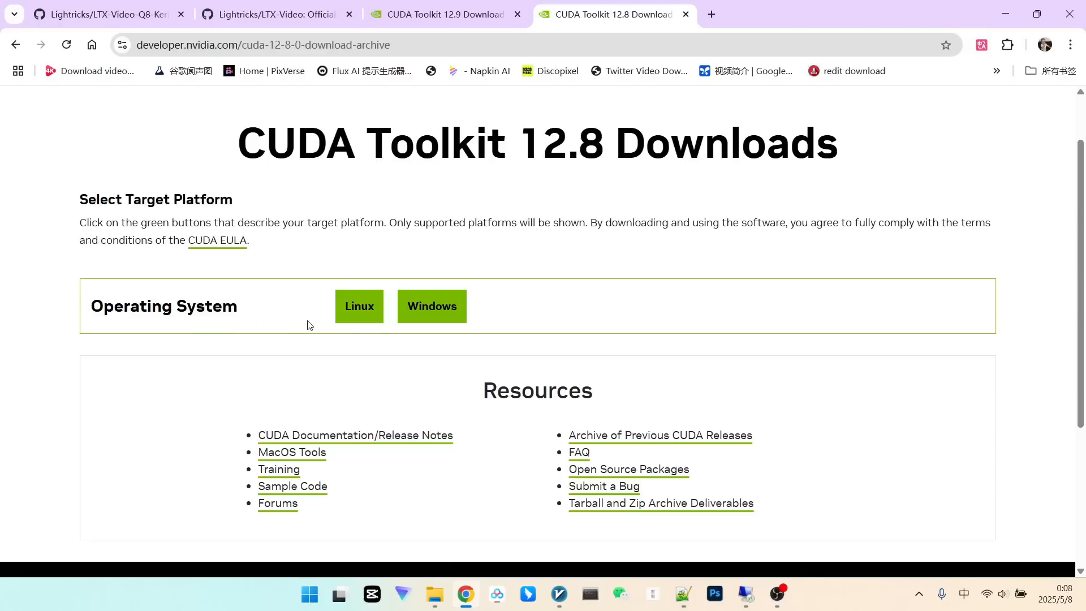
pyautogui.click(430, 320)
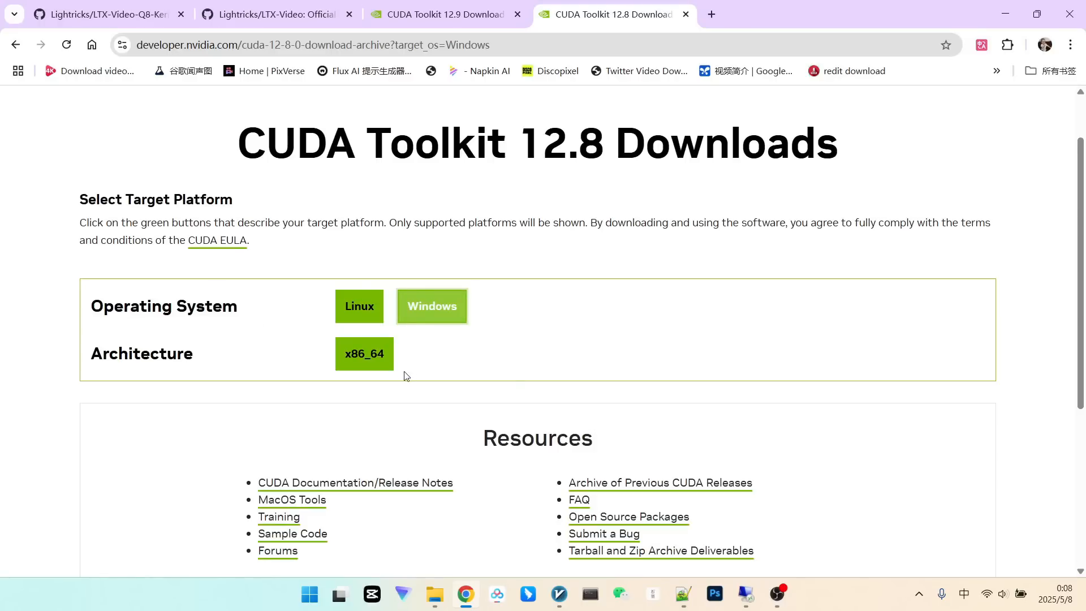
pyautogui.click(398, 365)
pyautogui.click(398, 401)
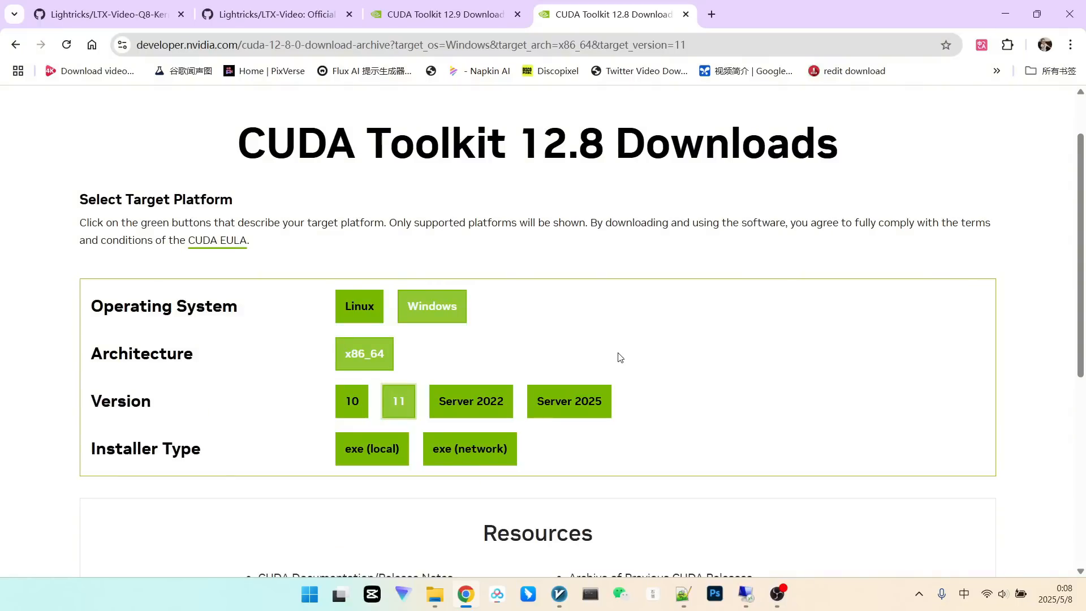
pyautogui.scroll(-1, 526, 390)
pyautogui.click(352, 388)
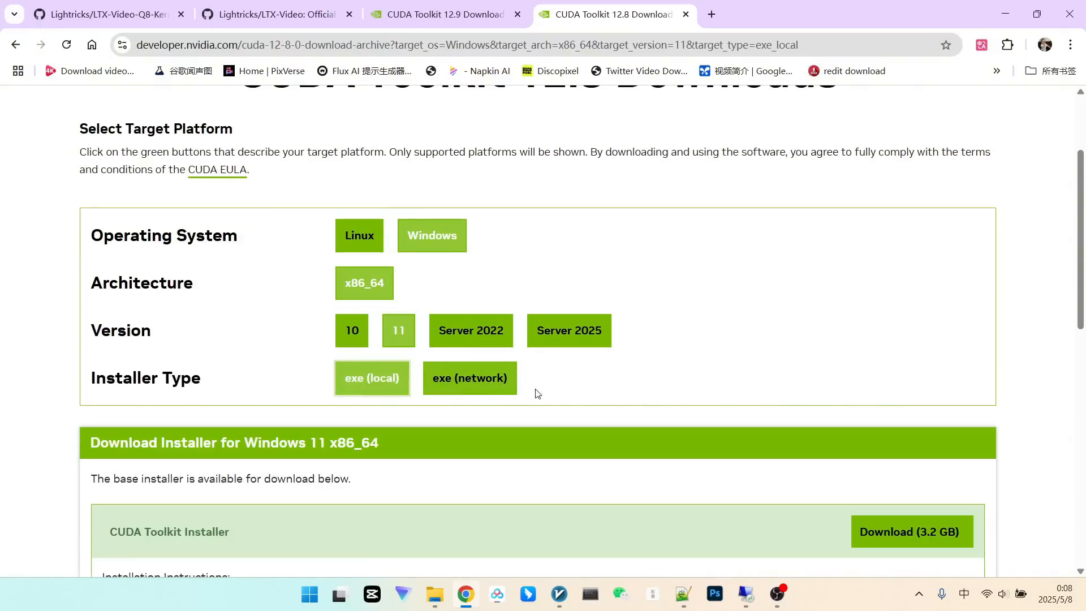
pyautogui.scroll(-1, 288, 475)
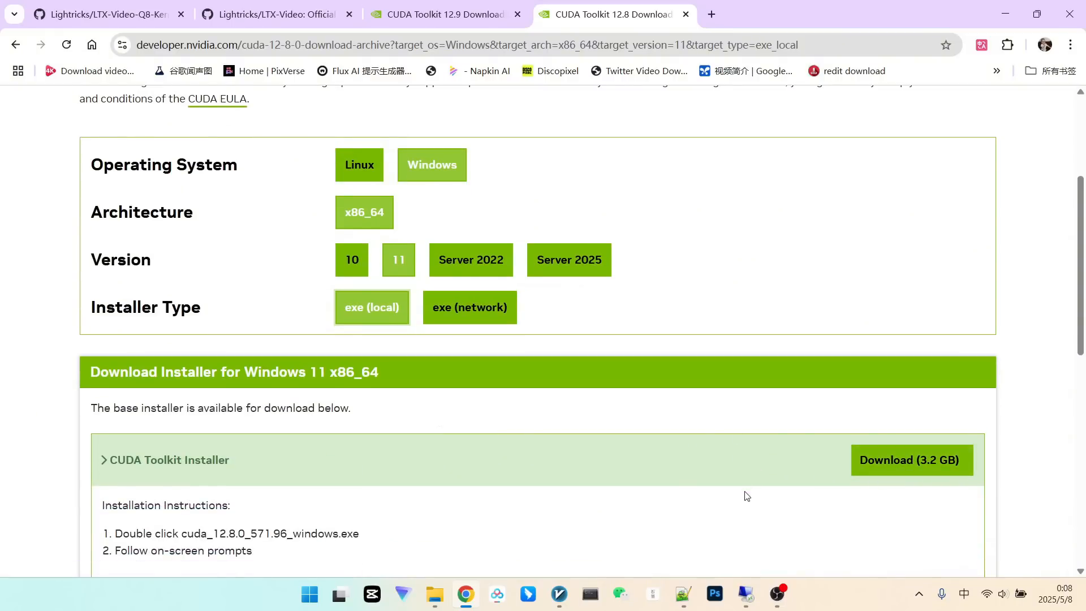
# Switch to the remote computer, open its environment variables and inspect the system variables CUDA_PATH, CUDA_PATH_V12_6 and CUDA_PATH_V12_8.
pyautogui.click(745, 594)
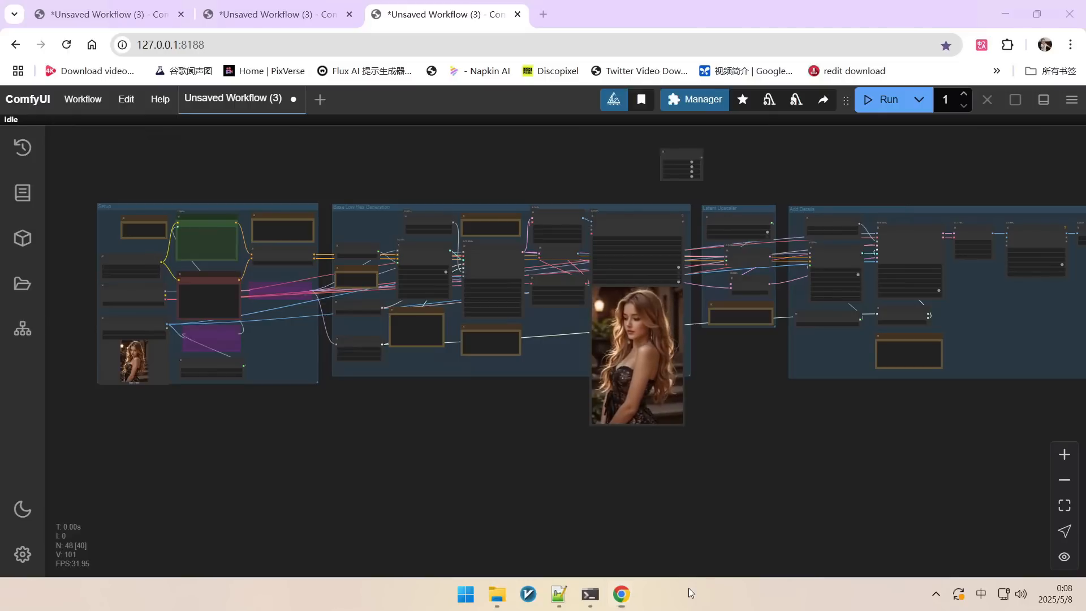
pyautogui.rightClick(687, 589)
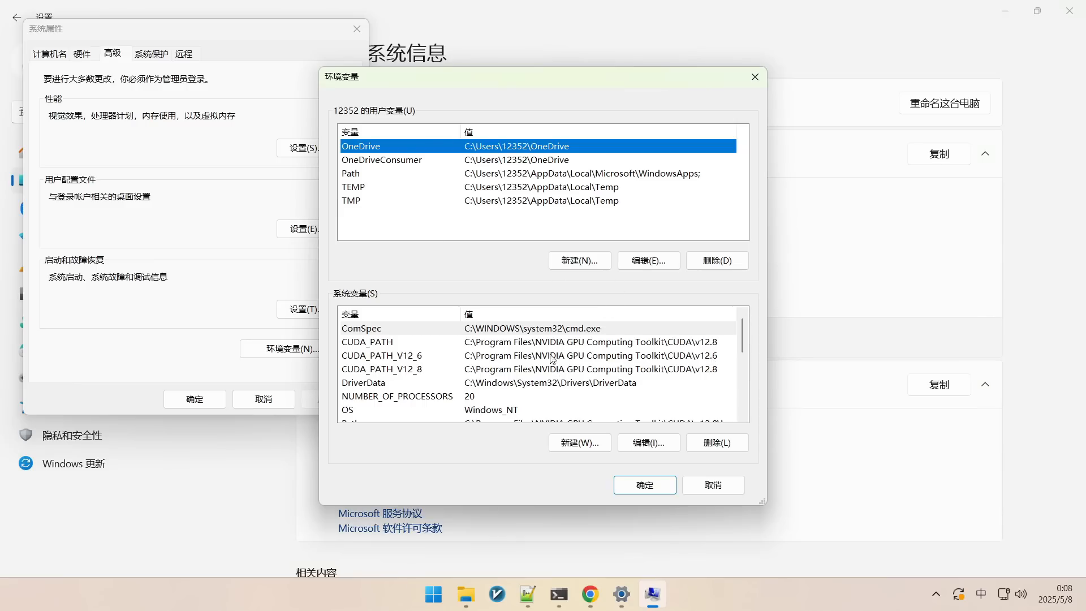
pyautogui.click(379, 344)
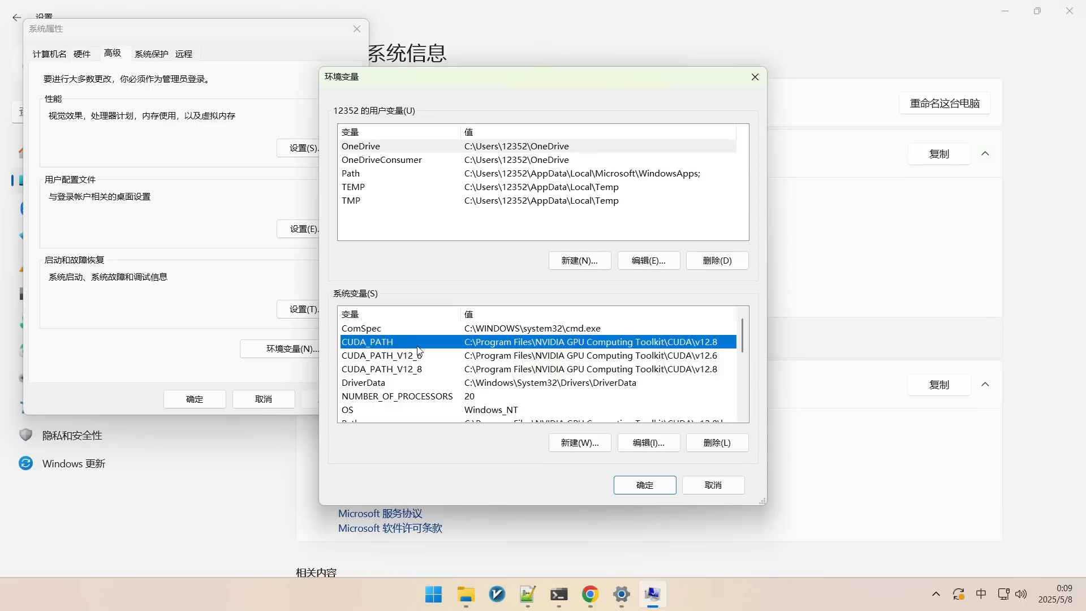
pyautogui.click(399, 371)
pyautogui.click(408, 359)
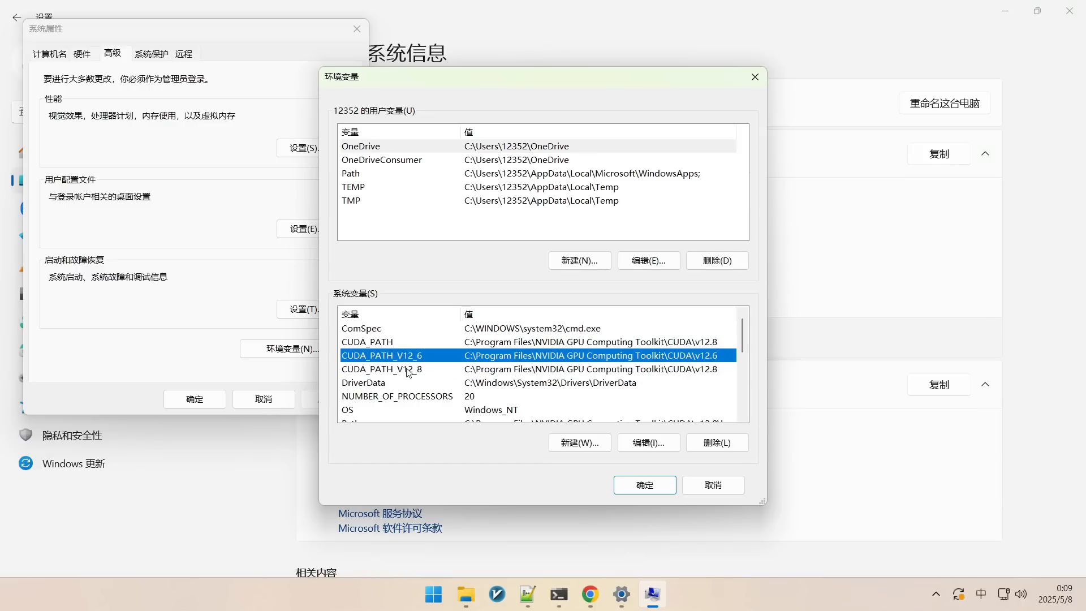
pyautogui.click(406, 371)
pyautogui.click(417, 359)
pyautogui.click(343, 345)
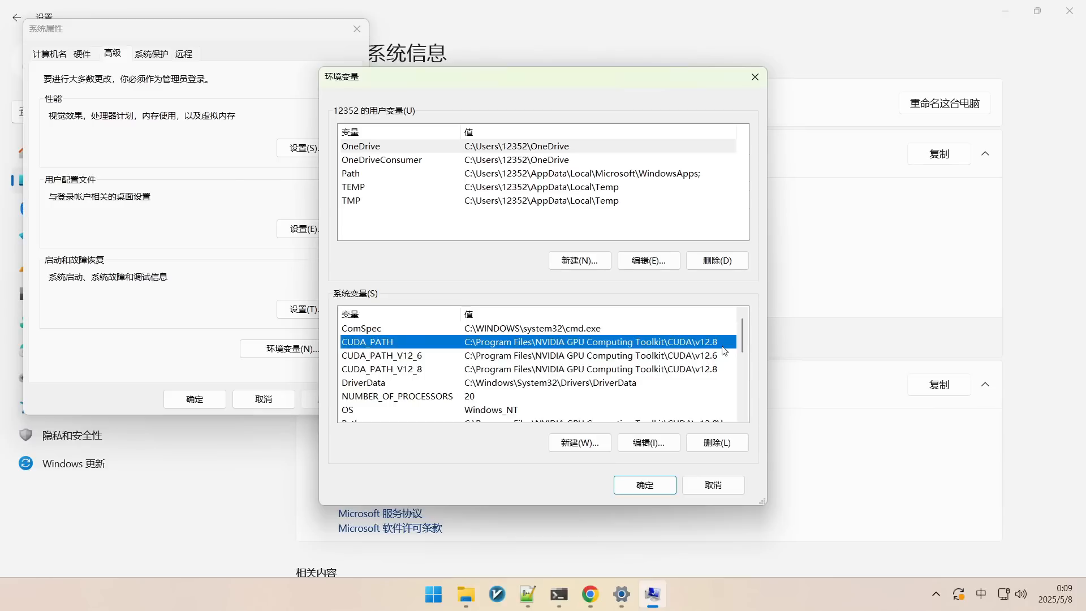
# Open the system Path variable and check its CUDA v12.8 bin and library entries.
pyautogui.scroll(-2, 662, 333)
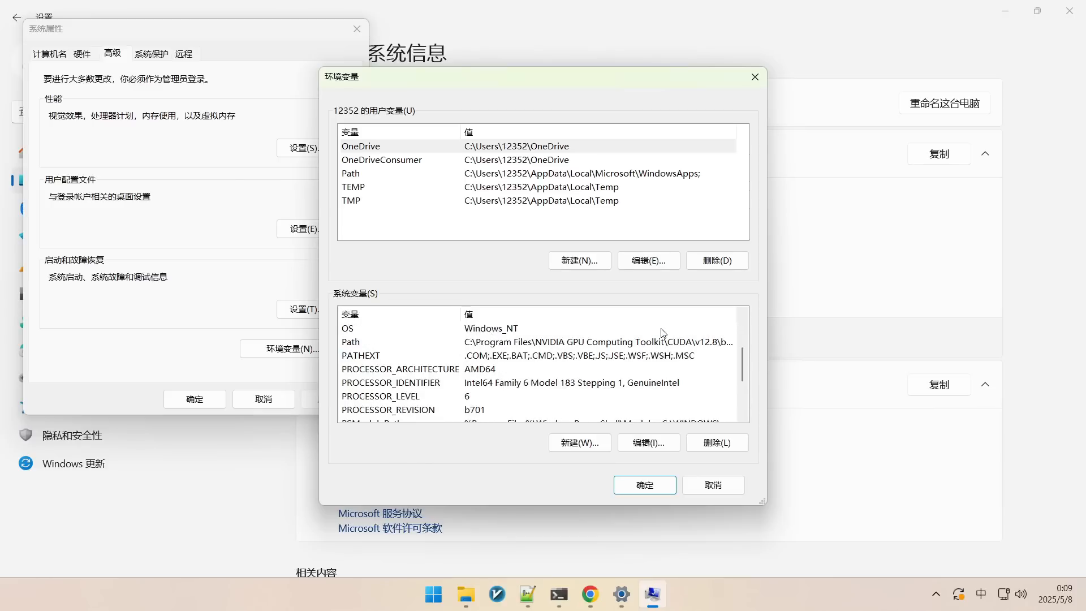
pyautogui.scroll(2, 583, 351)
pyautogui.click(365, 371)
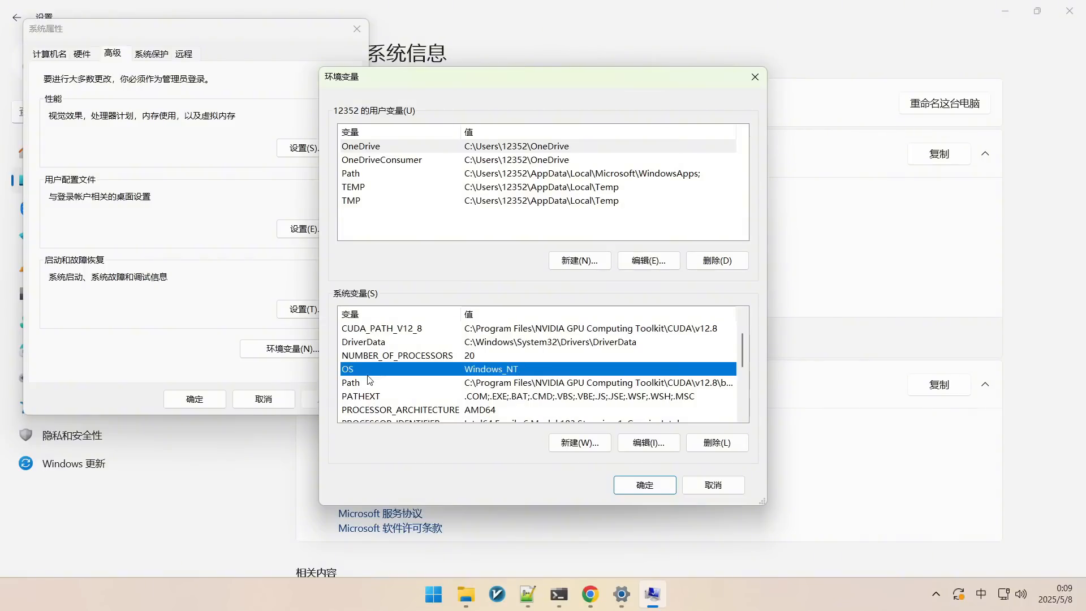
pyautogui.click(509, 384)
pyautogui.doubleClick(509, 384)
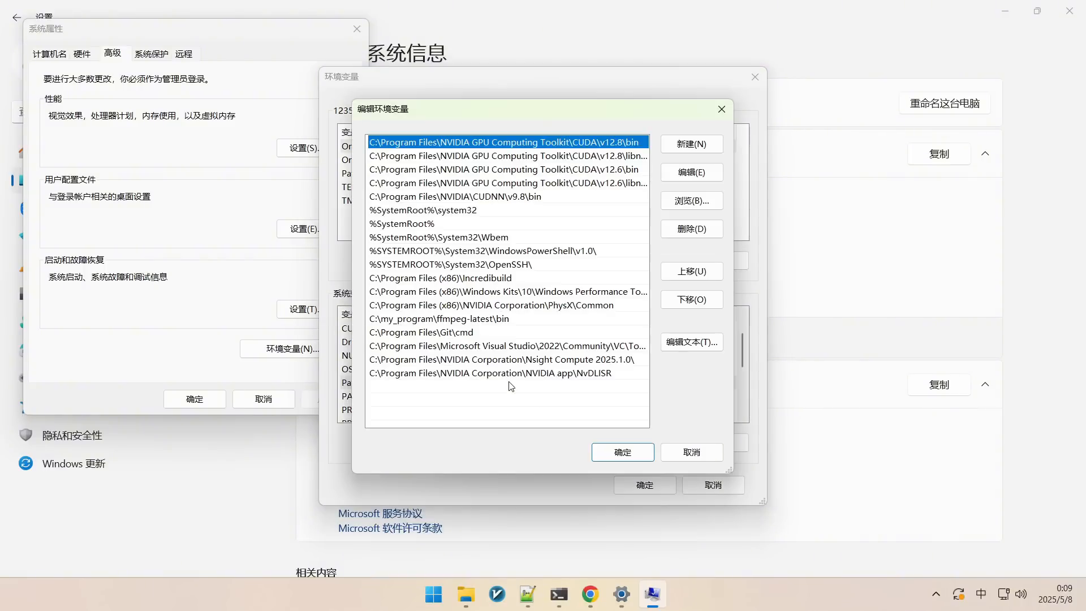
pyautogui.click(630, 155)
pyautogui.click(634, 144)
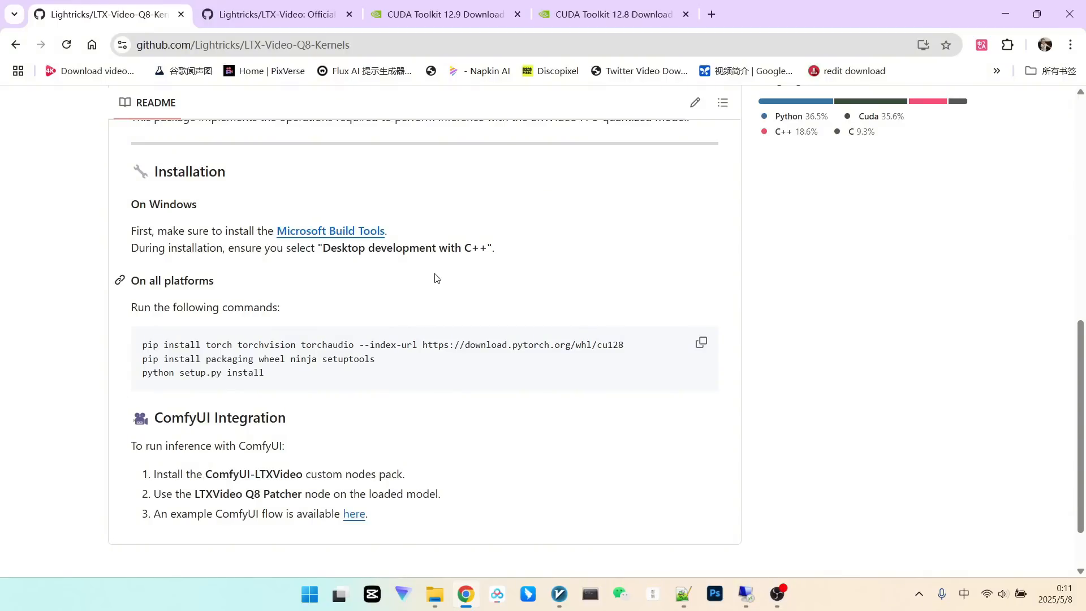
# Review the LTX-Video-Q8-Kernels files and install commands, highlighting the pip install lines and "python setup.py install".
pyautogui.scroll(3, 461, 283)
pyautogui.scroll(4, 492, 227)
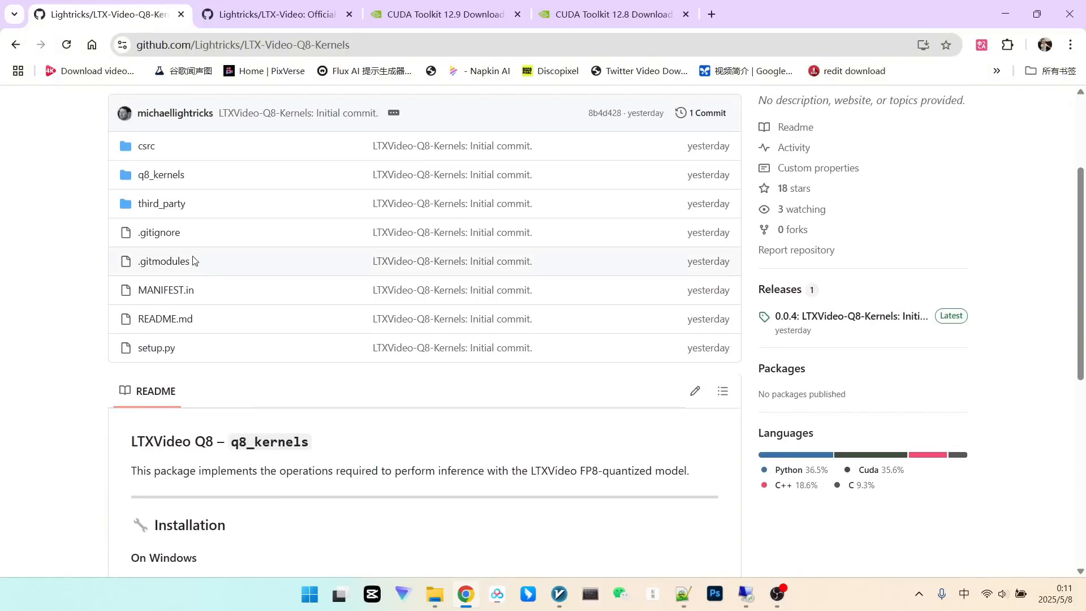
pyautogui.scroll(-5, 422, 261)
pyautogui.scroll(6, 452, 237)
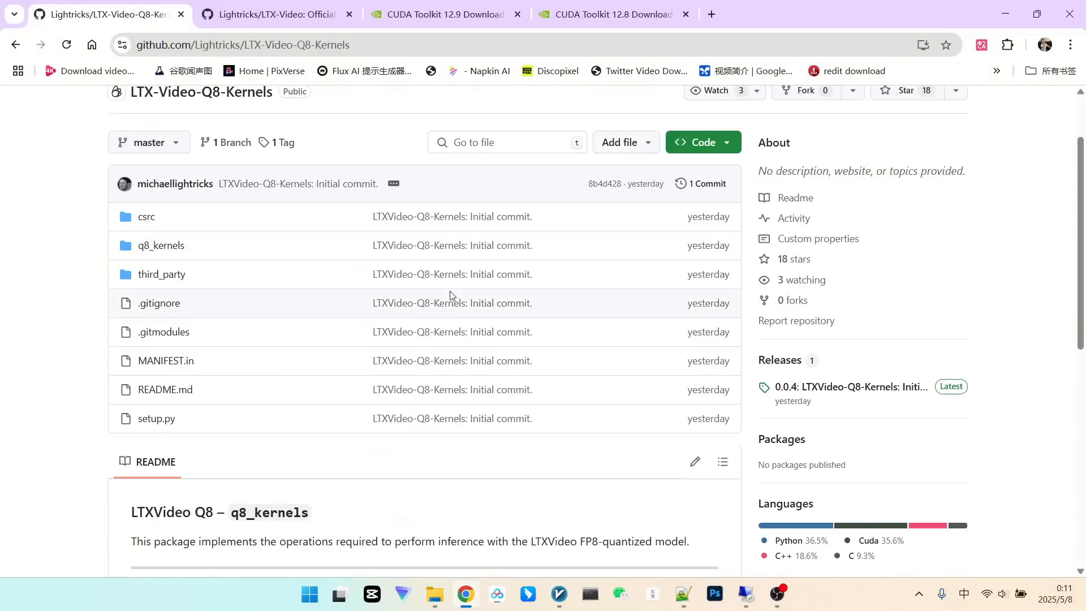
pyautogui.scroll(-9, 452, 292)
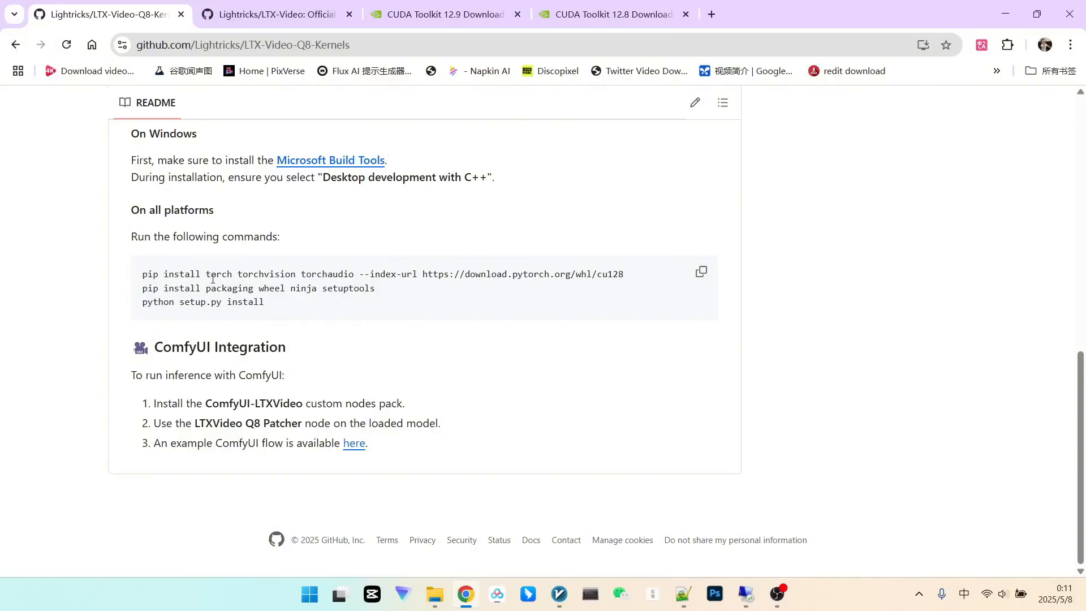
pyautogui.moveTo(152, 274); pyautogui.dragTo(293, 274)
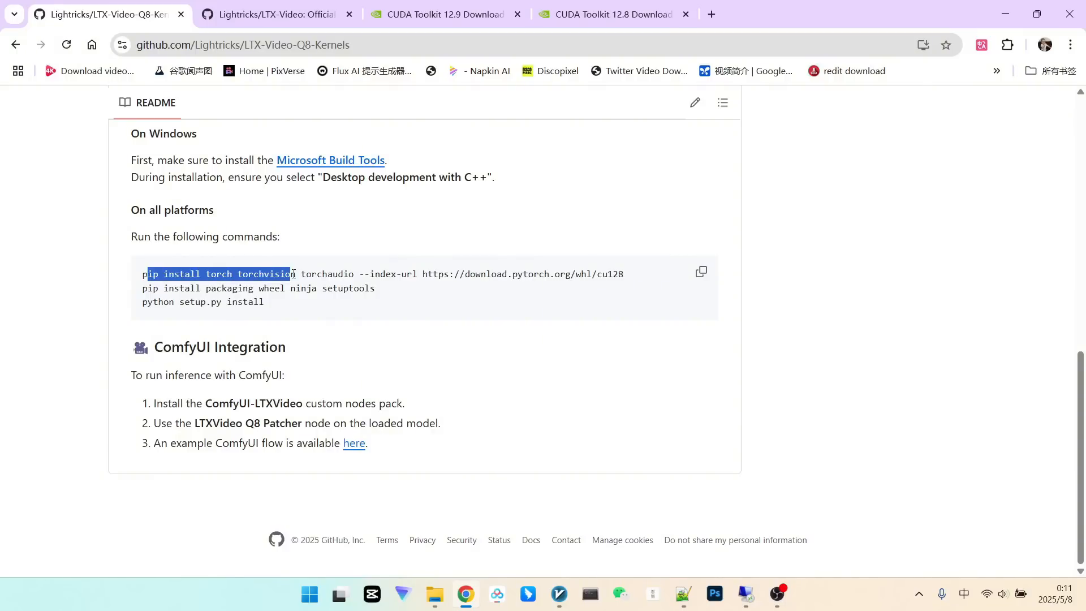
pyautogui.click(429, 298)
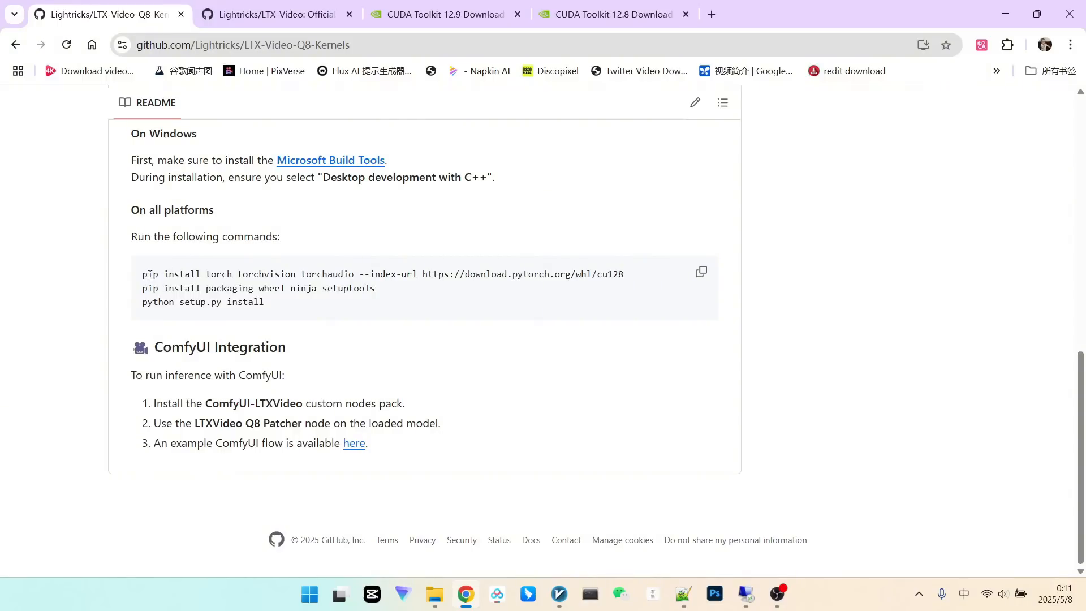
pyautogui.moveTo(149, 275); pyautogui.dragTo(401, 296)
pyautogui.click(436, 293)
pyautogui.moveTo(145, 305); pyautogui.dragTo(280, 310)
pyautogui.click(320, 308)
# Look over the repository's file list and README again, highlighting the final "python setup.py install" command.
pyautogui.scroll(3, 526, 247)
pyautogui.scroll(4, 339, 213)
pyautogui.scroll(-3, 304, 202)
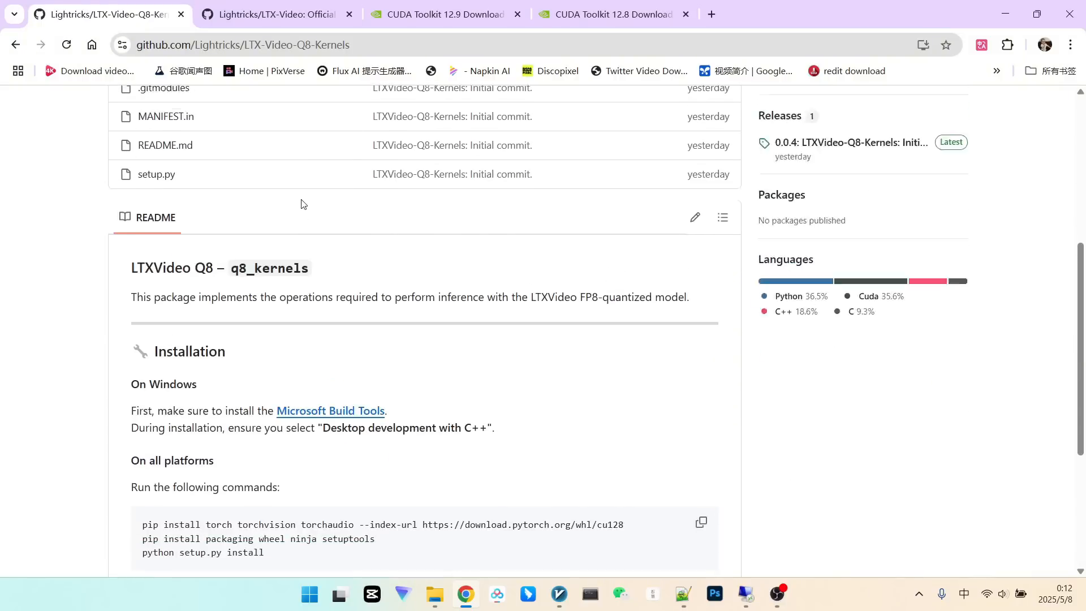
pyautogui.scroll(2, 121, 272)
pyautogui.scroll(-5, 266, 257)
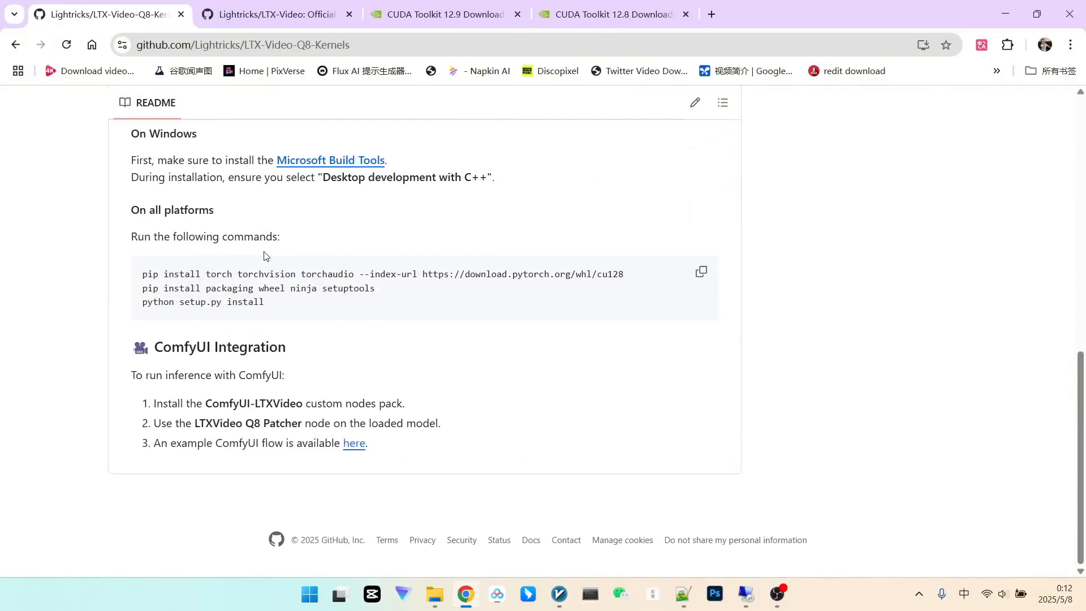
pyautogui.moveTo(149, 308); pyautogui.dragTo(286, 312)
pyautogui.click(370, 309)
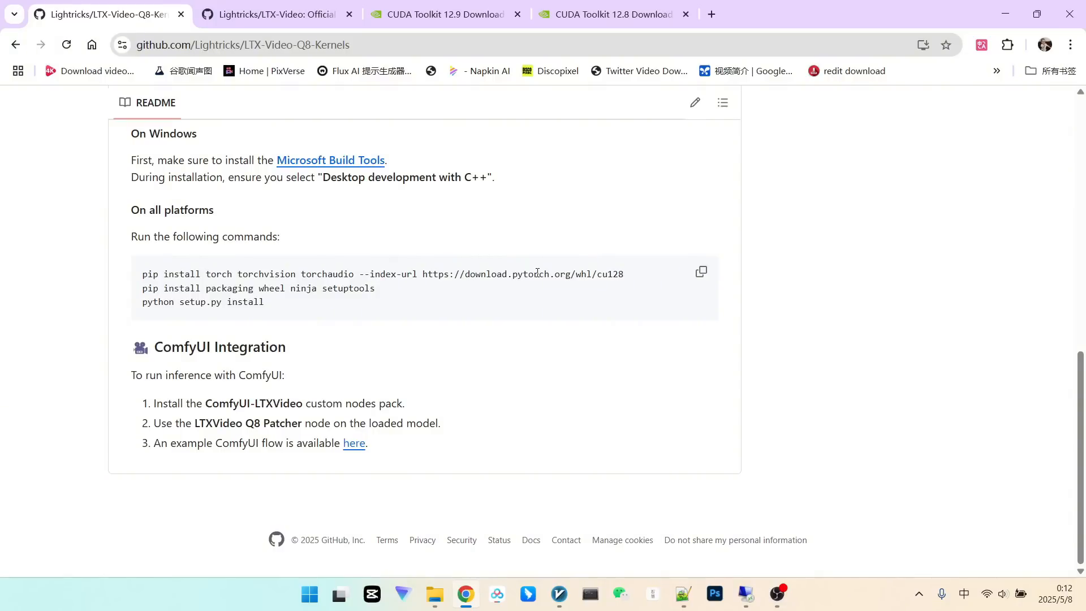
# Return to the ComfyUI-LTXVideo README, highlight the LTXV 13B Quantized 0.9.7 entry and open its model download page.
pyautogui.scroll(1, 537, 273)
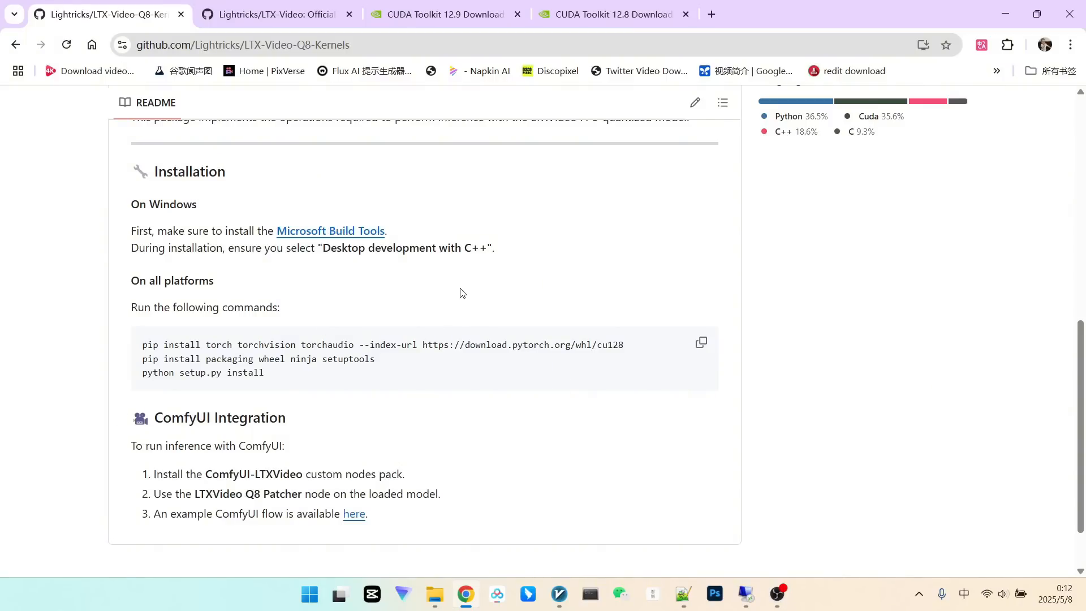
pyautogui.scroll(2, 461, 292)
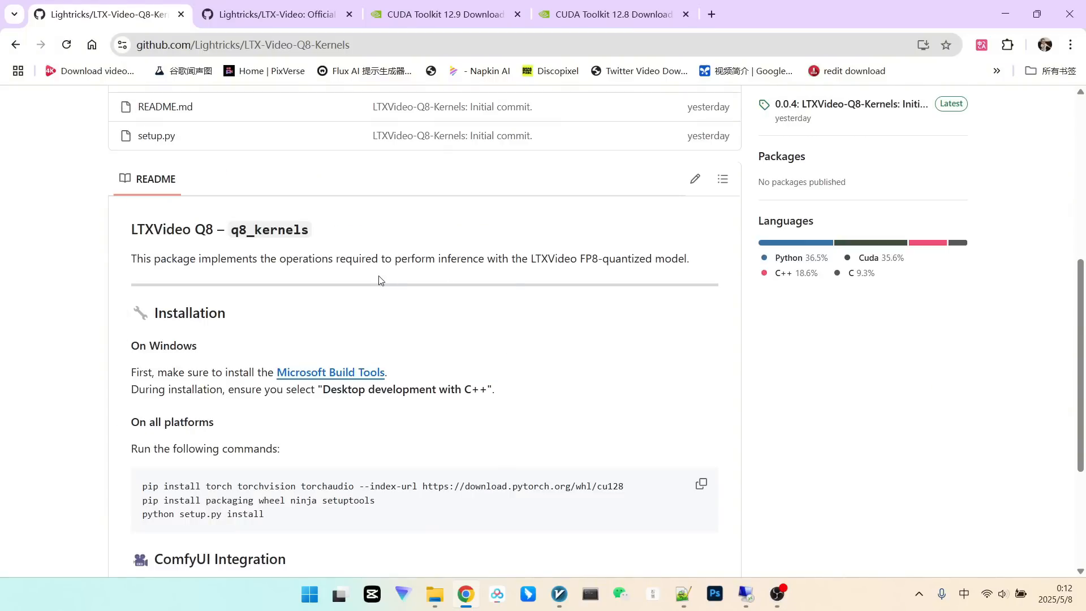
pyautogui.click(15, 44)
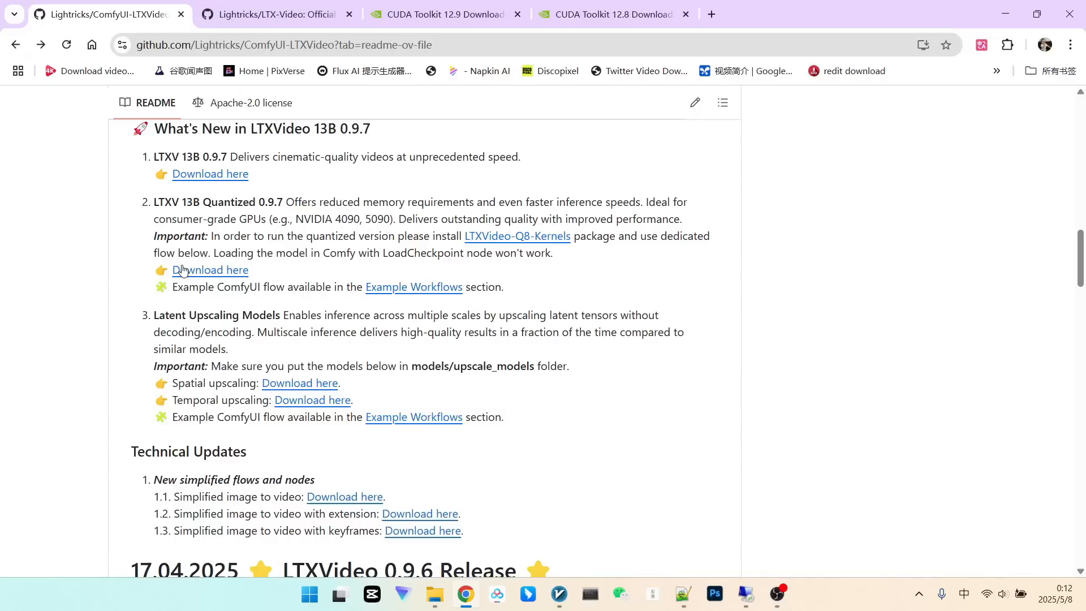
pyautogui.moveTo(205, 203); pyautogui.dragTo(322, 219)
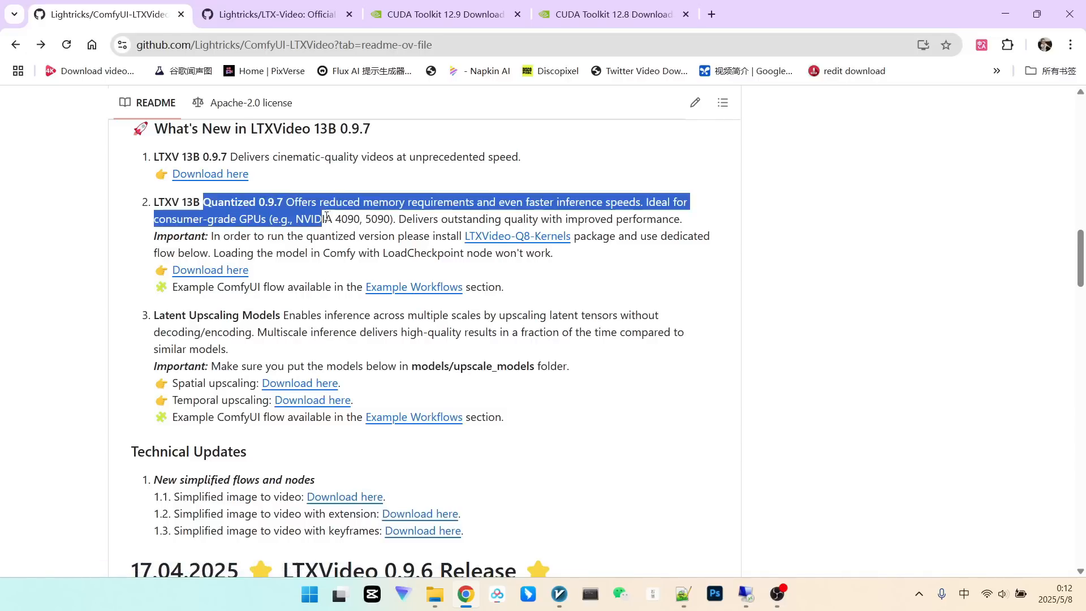
pyautogui.click(222, 270)
pyautogui.scroll(-1, 379, 276)
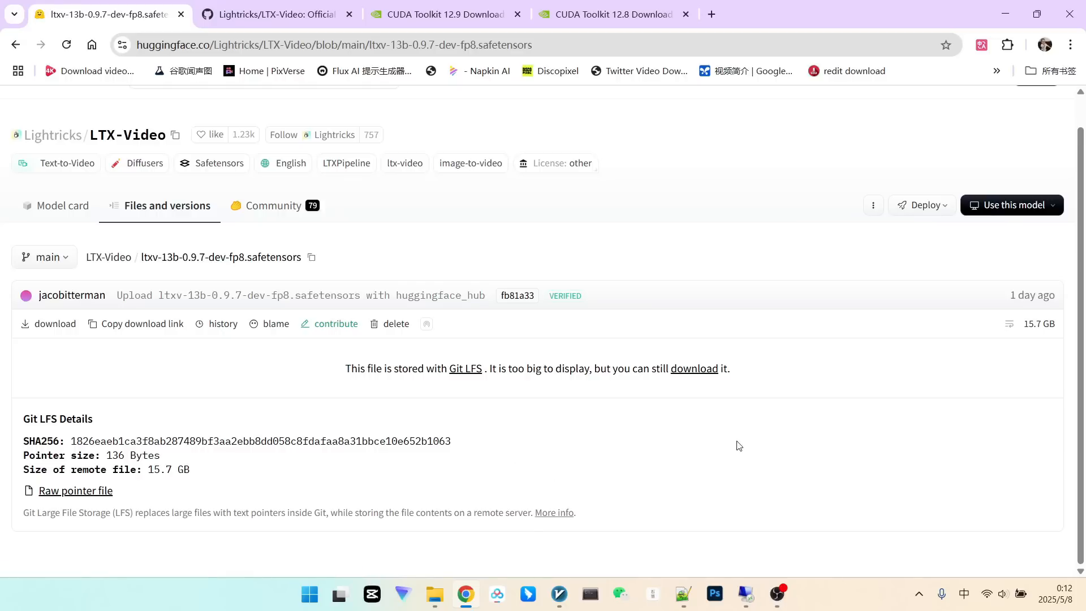
# Switch to the remote ComfyUI workflow and examine the LTXQ8Patch node with its use_fp8_attention setting.
pyautogui.click(746, 592)
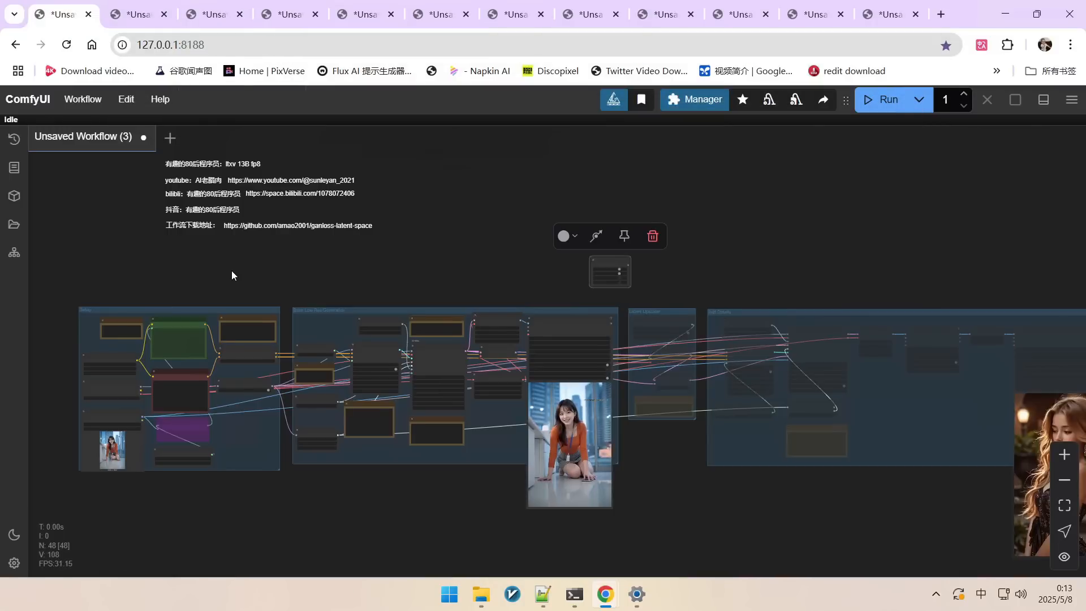
pyautogui.moveTo(232, 273); pyautogui.dragTo(325, 235)
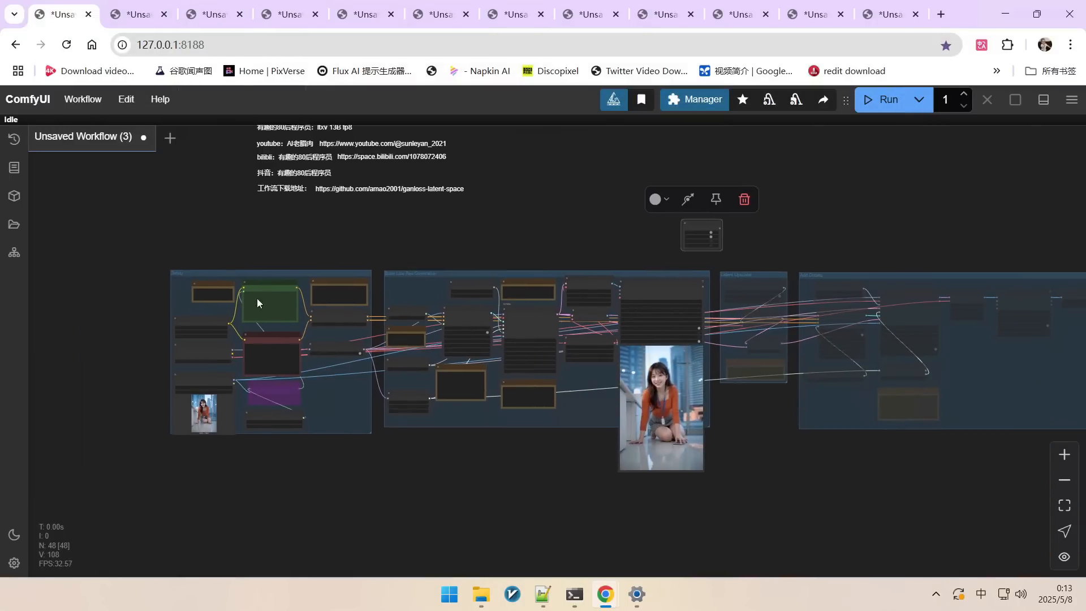
pyautogui.scroll(10, 230, 343)
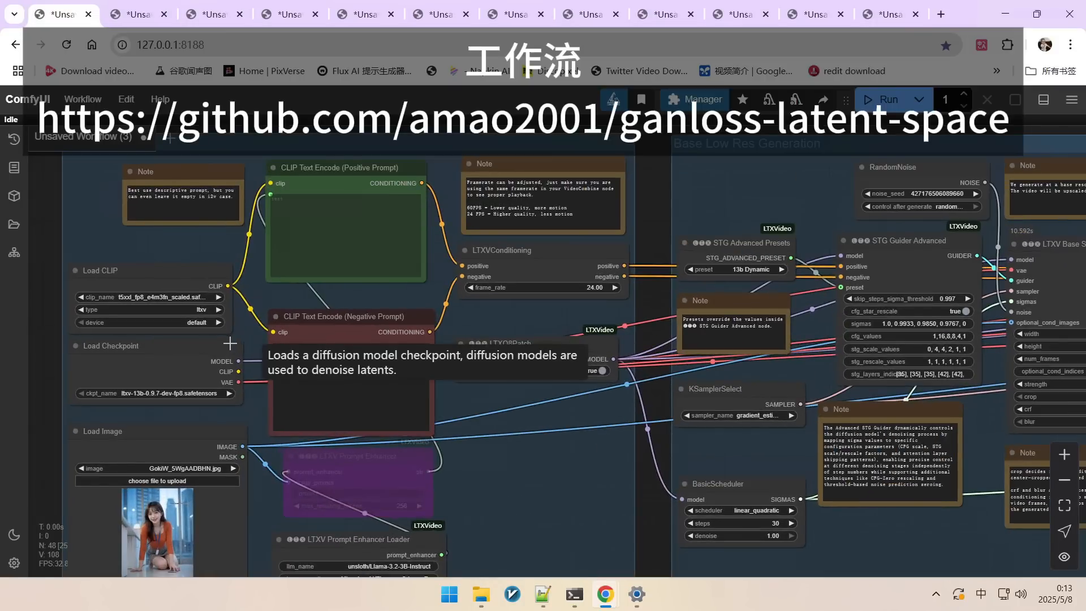
pyautogui.scroll(-5, 230, 344)
pyautogui.scroll(8, 464, 428)
pyautogui.click(461, 285)
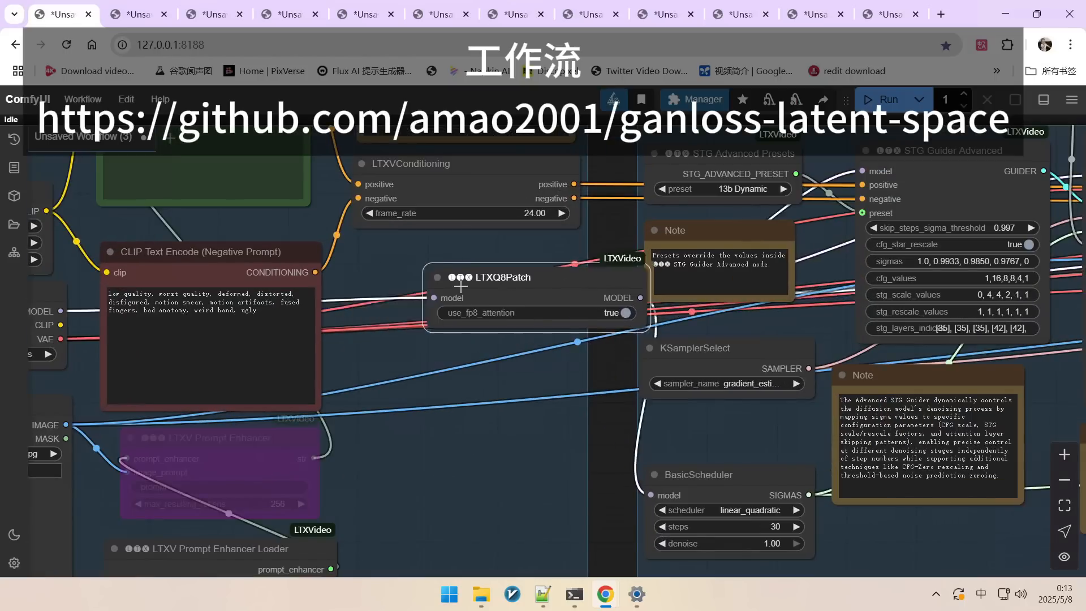
pyautogui.scroll(4, 414, 308)
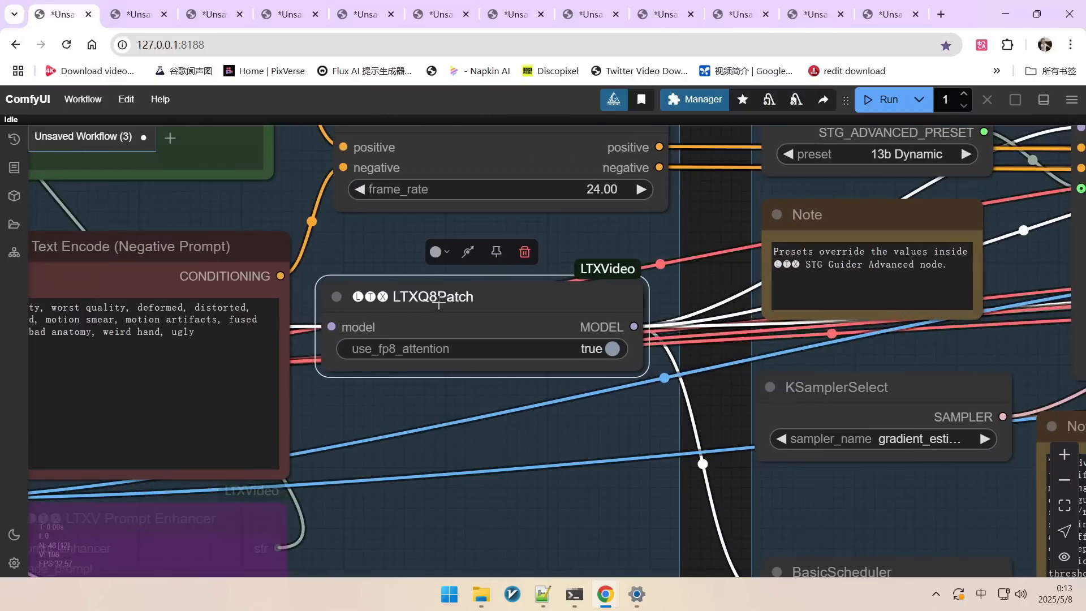
pyautogui.scroll(-7, 476, 296)
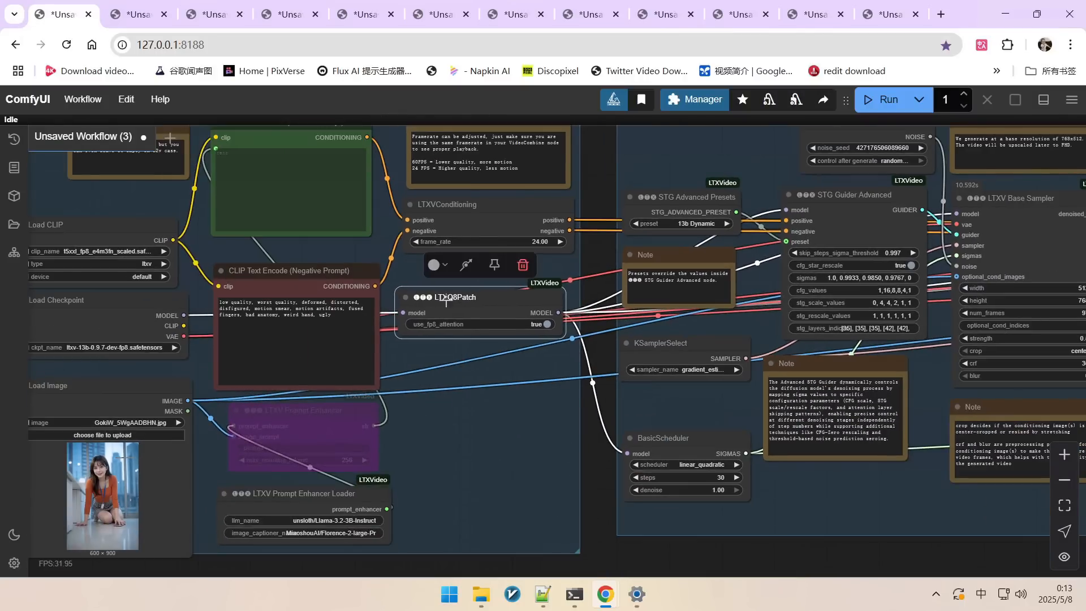
# Inspect the Load Checkpoint node holding ltxv-13b-0.9.7-dev-fp8.safetensors, selecting it and the LTXQ8Patch node it feeds.
pyautogui.scroll(-3, 492, 303)
pyautogui.scroll(4, 228, 379)
pyautogui.moveTo(221, 278)
pyautogui.mouseDown()
pyautogui.moveTo(238, 273)
pyautogui.moveTo(229, 283)
pyautogui.mouseUp()
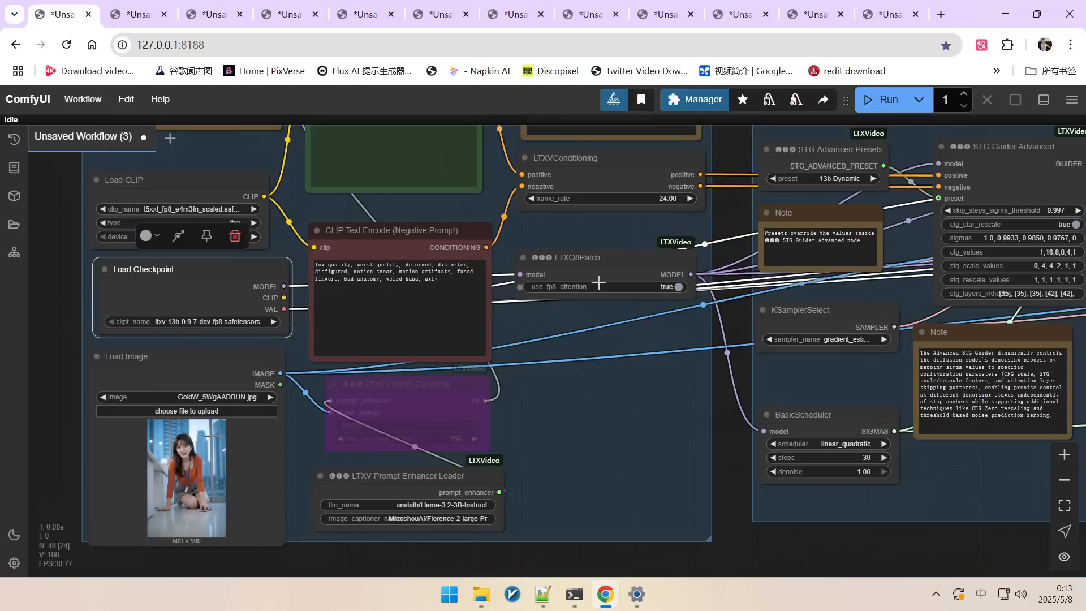
pyautogui.moveTo(611, 265)
pyautogui.mouseDown()
pyautogui.moveTo(599, 264)
pyautogui.moveTo(609, 265)
pyautogui.mouseUp()
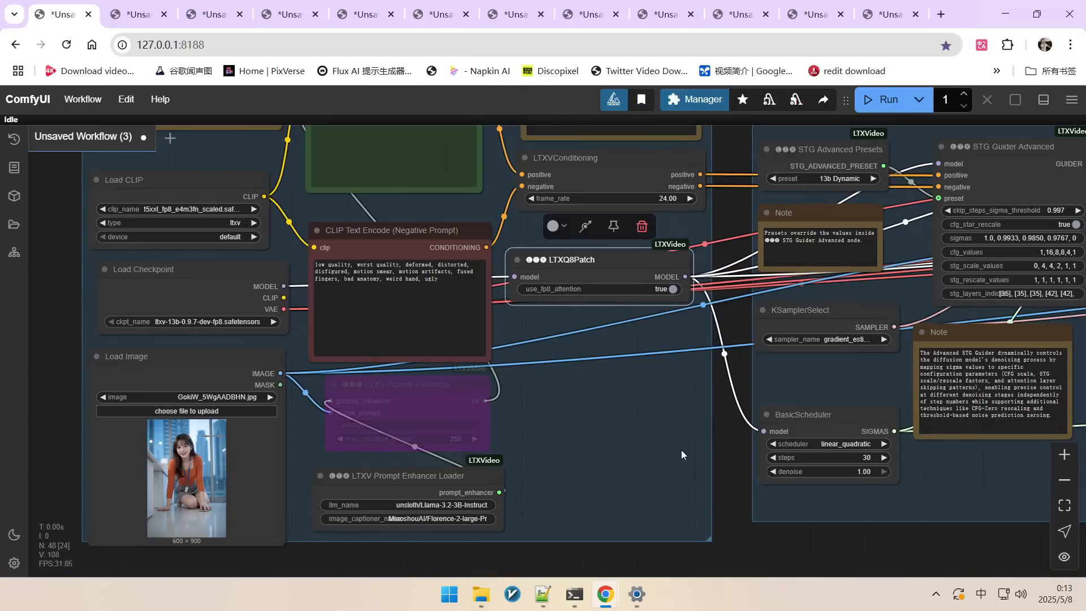
# Examine the Setup group's Load Image, bypassed LTXV Prompt Enhancer and empty positive prompt nodes.
pyautogui.scroll(2, 585, 453)
pyautogui.scroll(-4, 646, 408)
pyautogui.moveTo(554, 432)
pyautogui.mouseDown()
pyautogui.moveTo(646, 409)
pyautogui.moveTo(615, 429)
pyautogui.moveTo(546, 417)
pyautogui.mouseUp()
pyautogui.scroll(4, 308, 357)
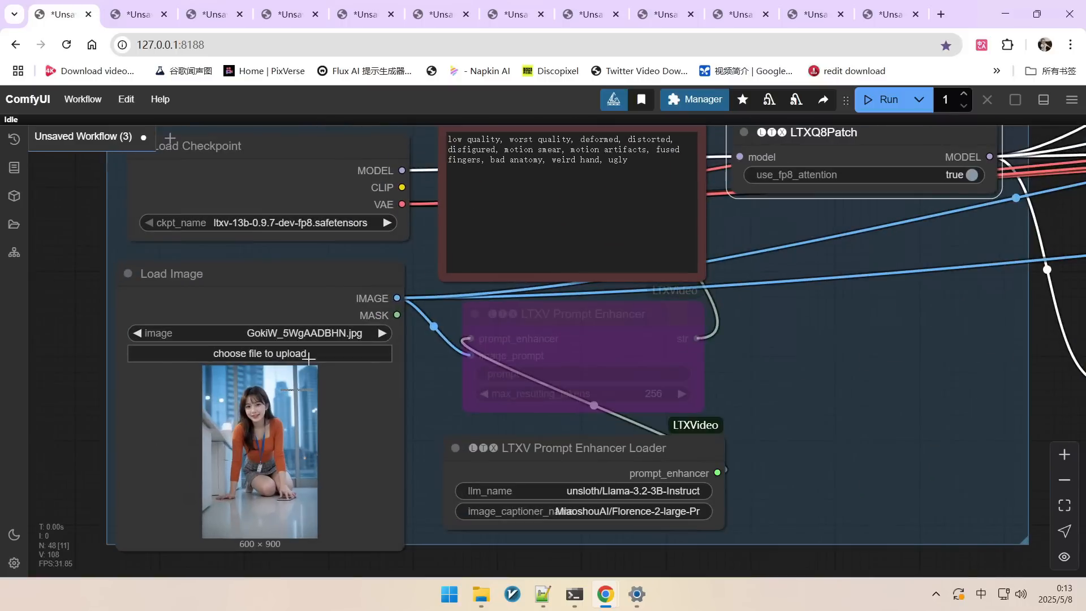
pyautogui.moveTo(538, 315); pyautogui.dragTo(402, 360)
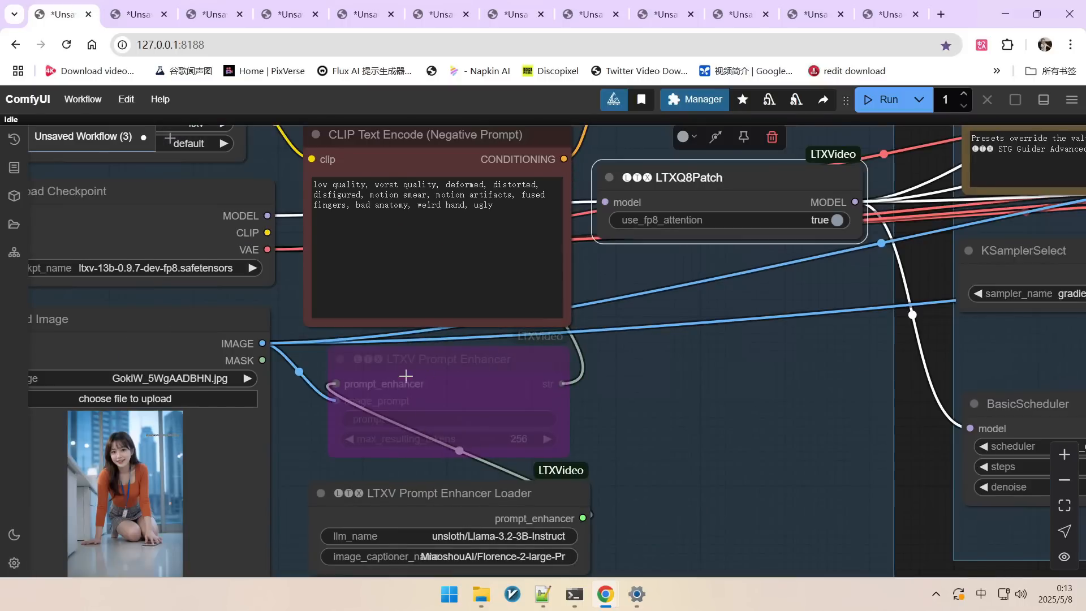
pyautogui.scroll(-5, 494, 366)
pyautogui.moveTo(613, 369); pyautogui.dragTo(585, 426)
pyautogui.scroll(3, 427, 217)
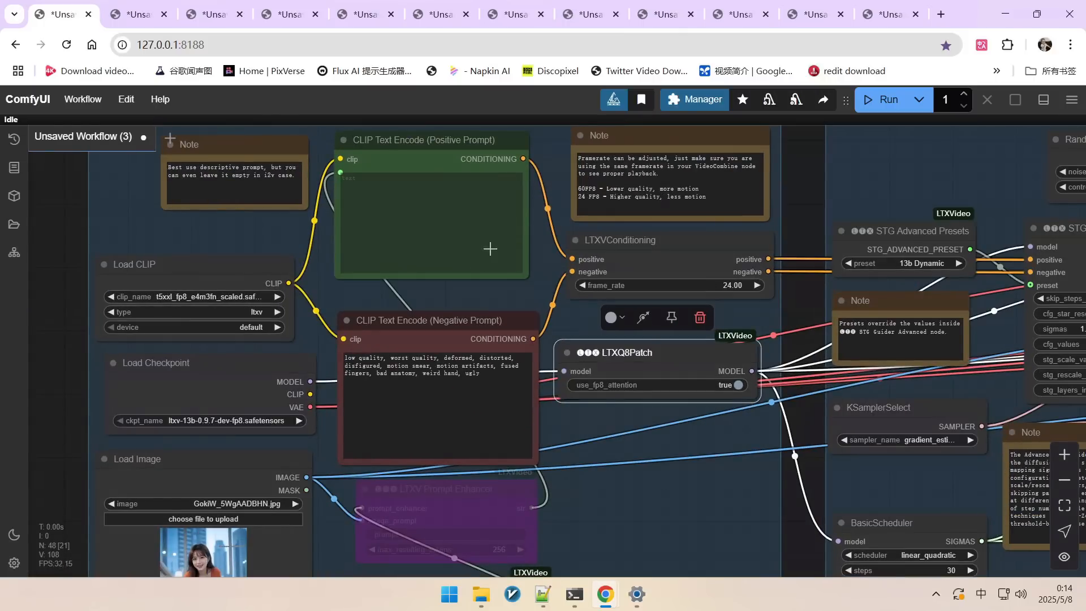
pyautogui.scroll(-6, 433, 241)
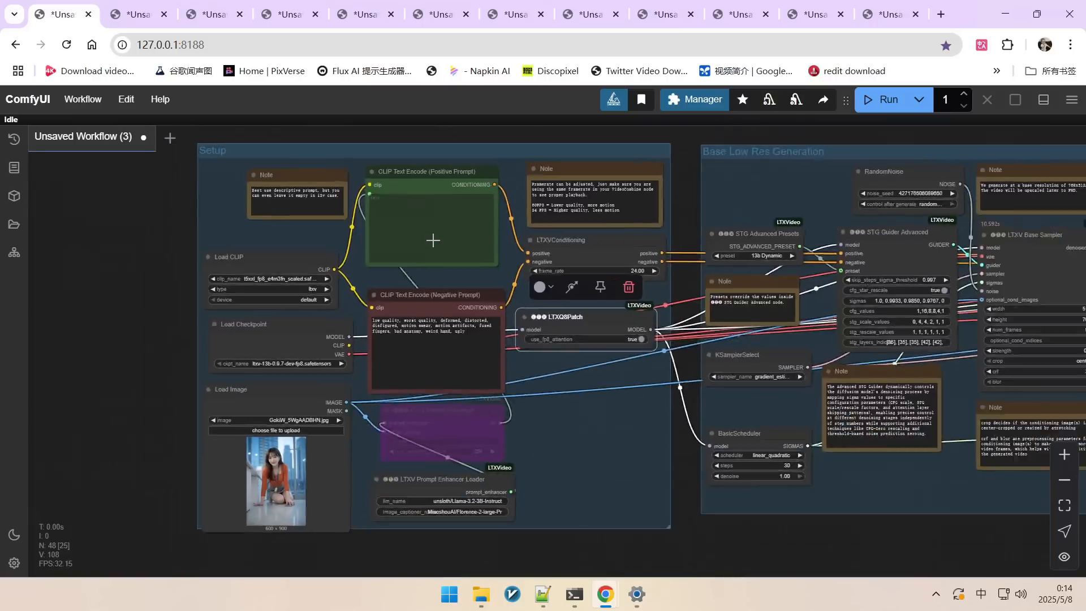
# Inspect the LTXV Base Sampler's size and frame settings and the generated video in the Base Low Res Generation group.
pyautogui.scroll(8, 991, 385)
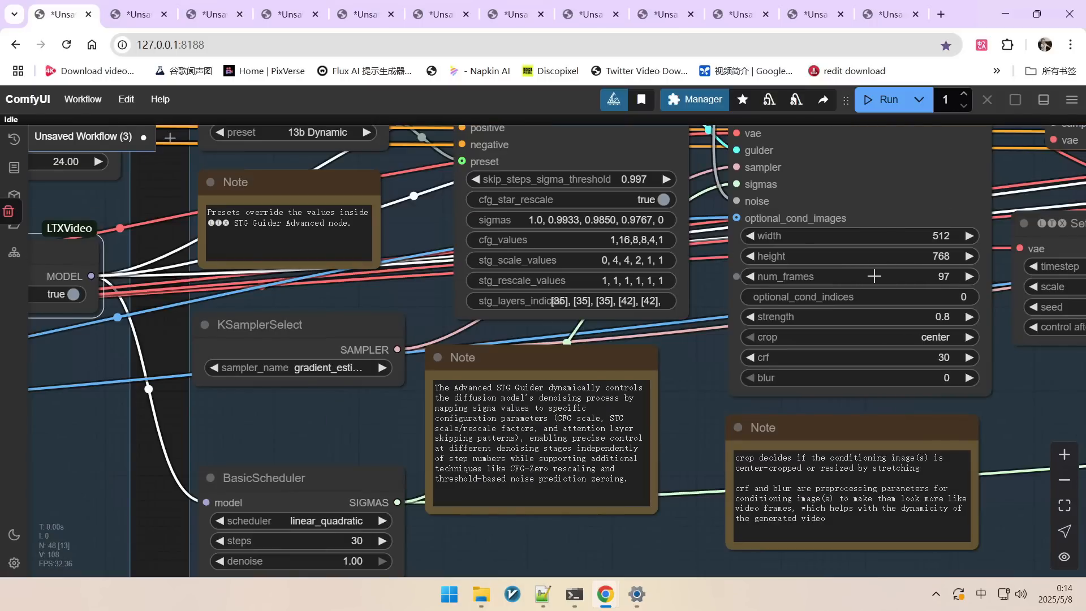
pyautogui.scroll(-6, 887, 283)
pyautogui.scroll(2, 873, 438)
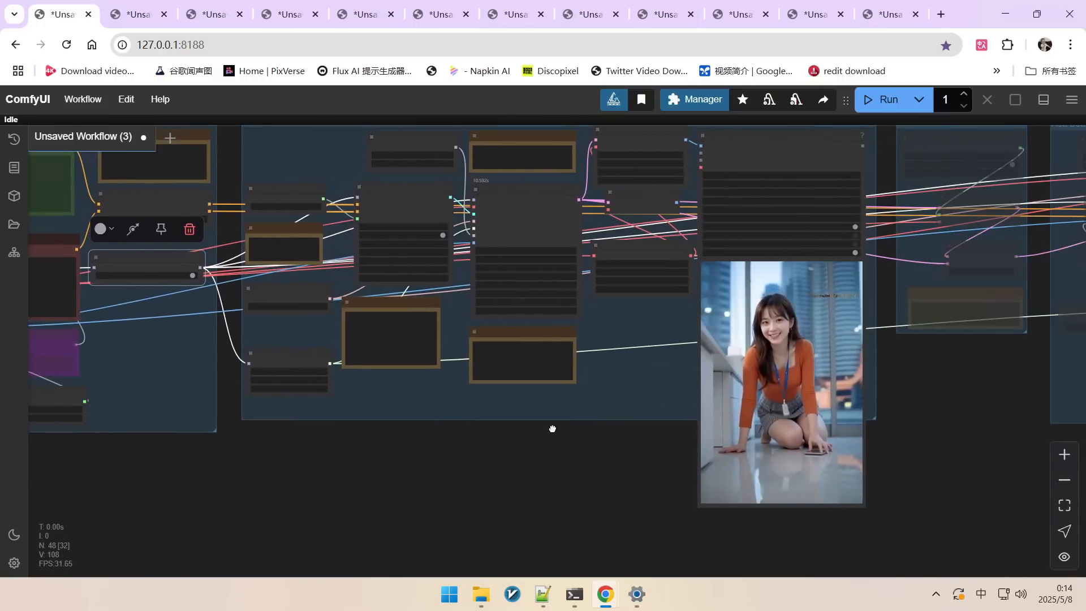
pyautogui.scroll(3, 872, 437)
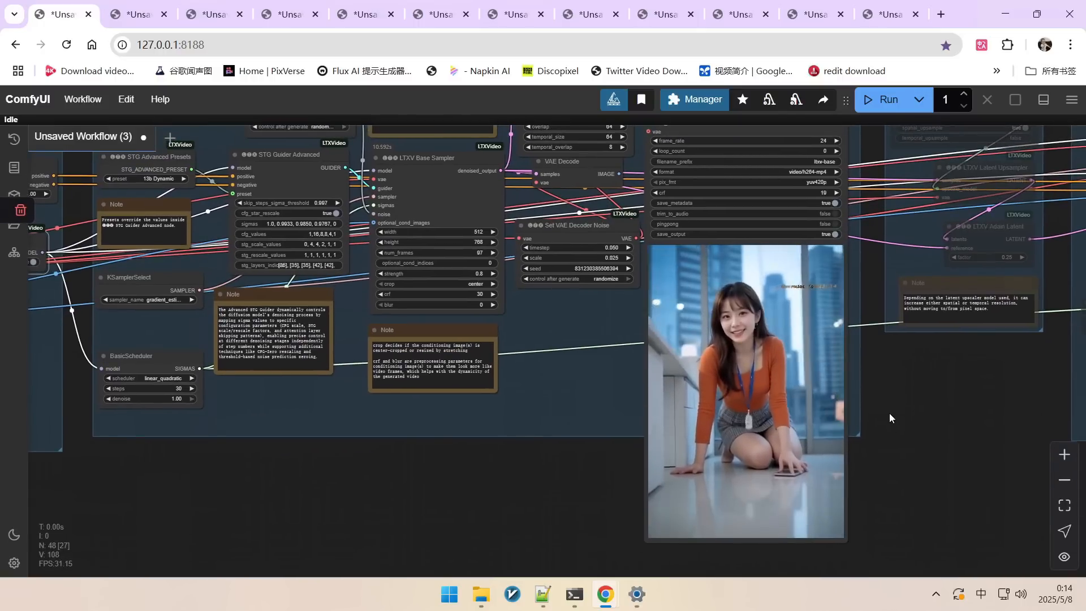
pyautogui.scroll(1, 778, 384)
pyautogui.scroll(-6, 778, 383)
# Switch to the second workflow tab and select the enabled LTXV Prompt Enhancer node to inspect it.
pyautogui.click(138, 14)
pyautogui.moveTo(562, 265); pyautogui.dragTo(479, 277)
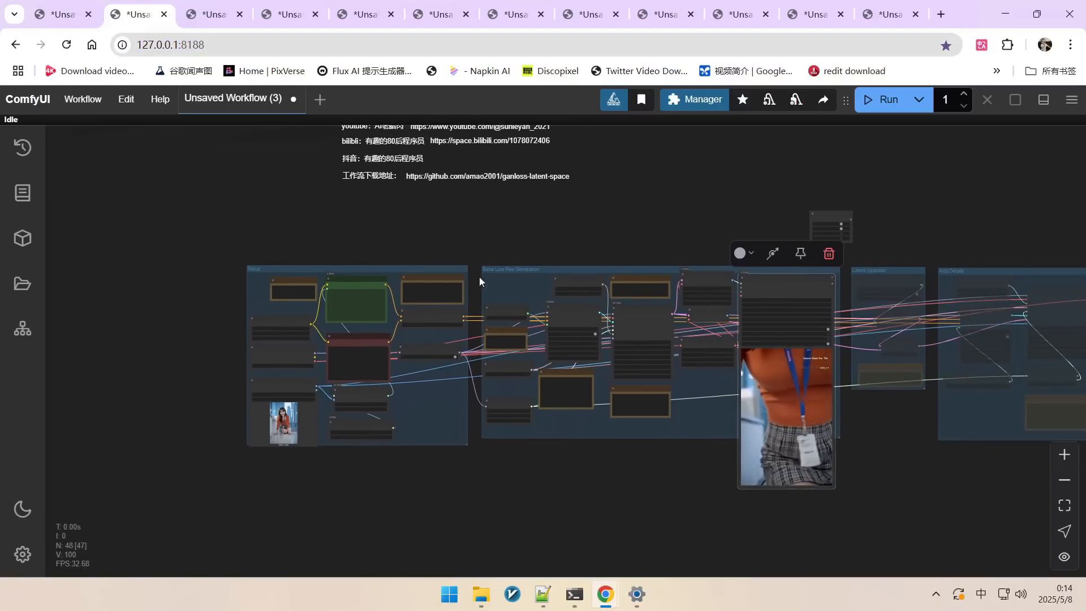
pyautogui.scroll(7, 336, 461)
pyautogui.scroll(8, 460, 390)
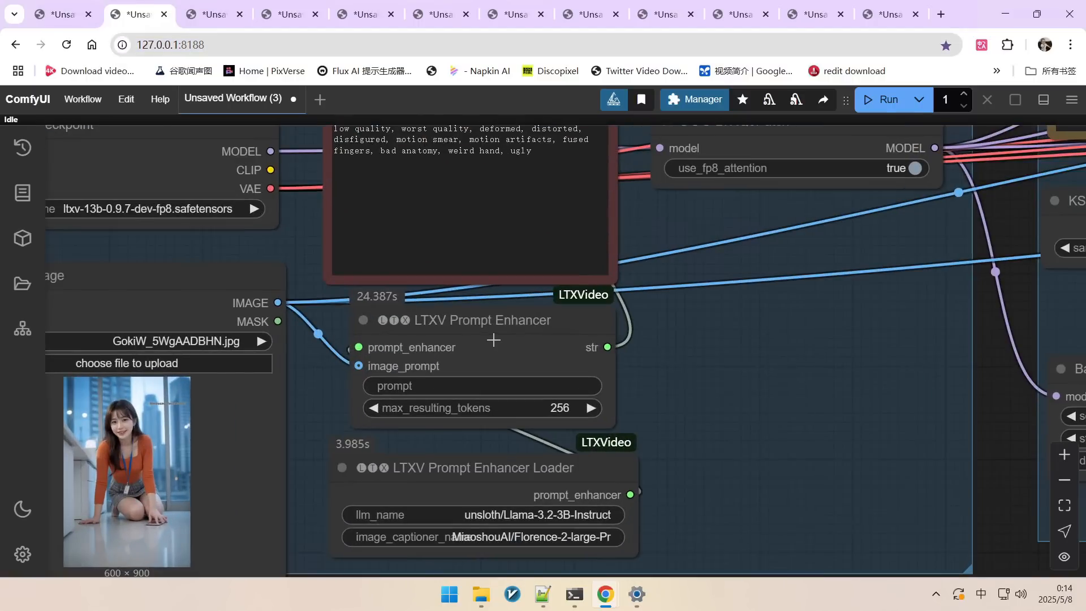
pyautogui.click(494, 340)
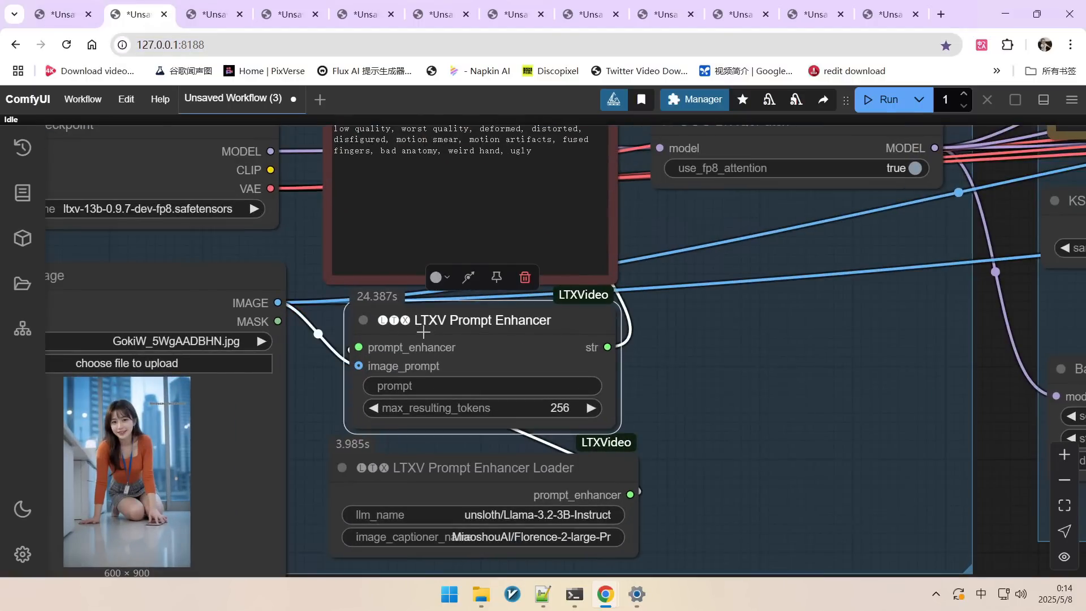
pyautogui.scroll(-12, 436, 327)
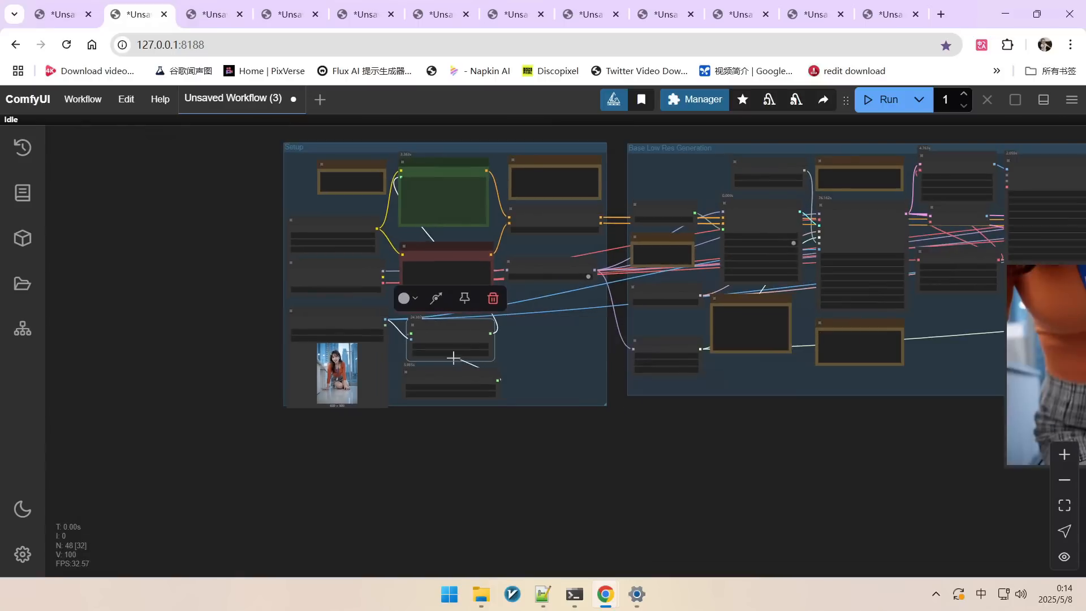
# View the video generated by the second workflow in the Base Low Res Generation group.
pyautogui.moveTo(1044, 400); pyautogui.dragTo(790, 451)
pyautogui.scroll(3, 790, 449)
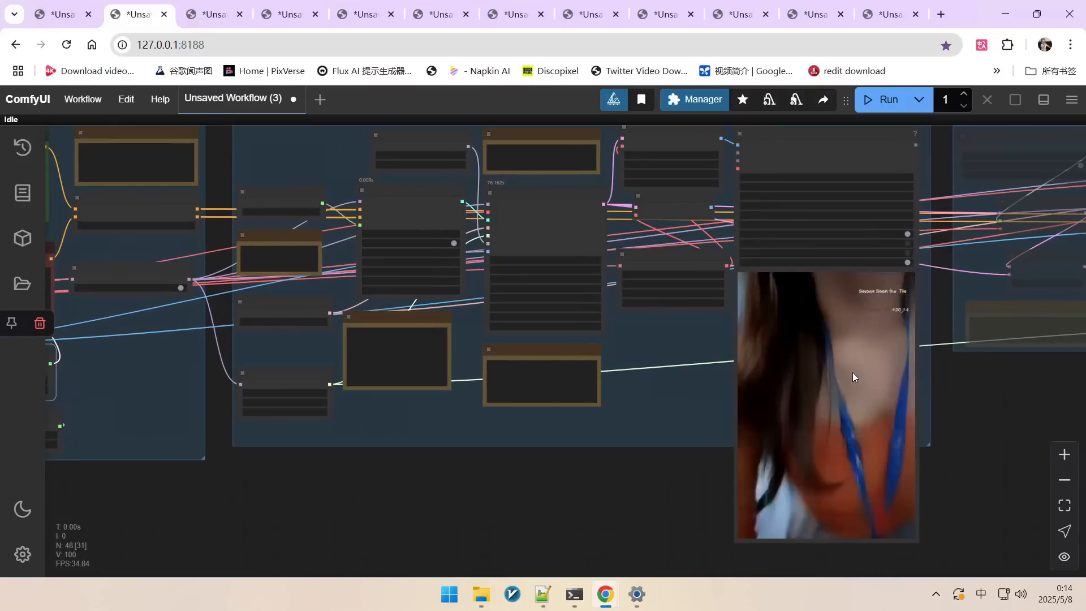
pyautogui.scroll(-1, 853, 372)
pyautogui.scroll(-6, 853, 372)
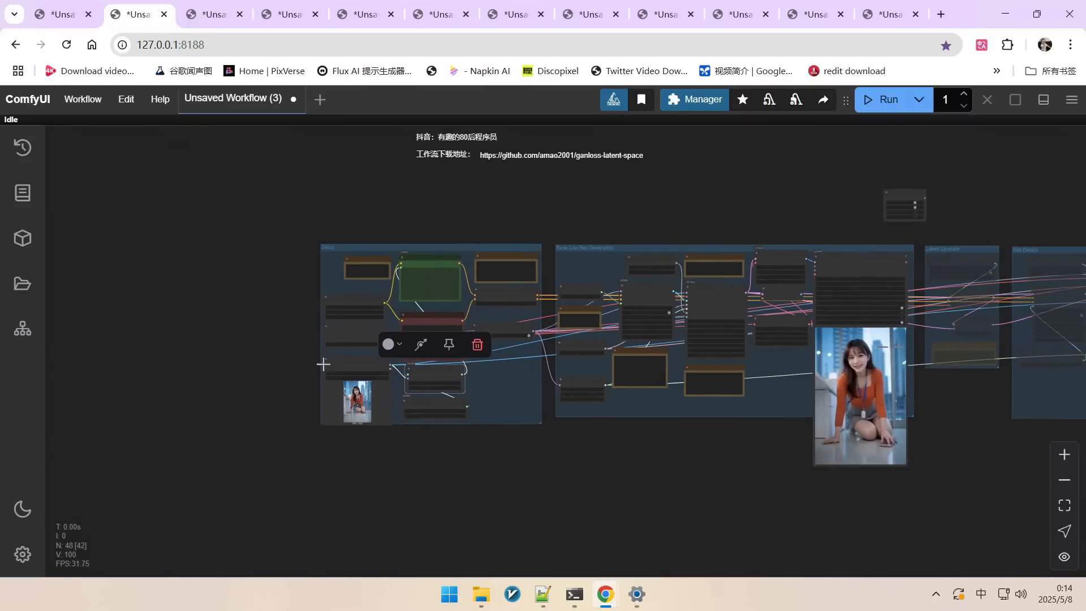
# Read the Setup group's note about using descriptive prompts or leaving the prompt empty for i2v.
pyautogui.scroll(6, 322, 339)
pyautogui.scroll(2, 321, 323)
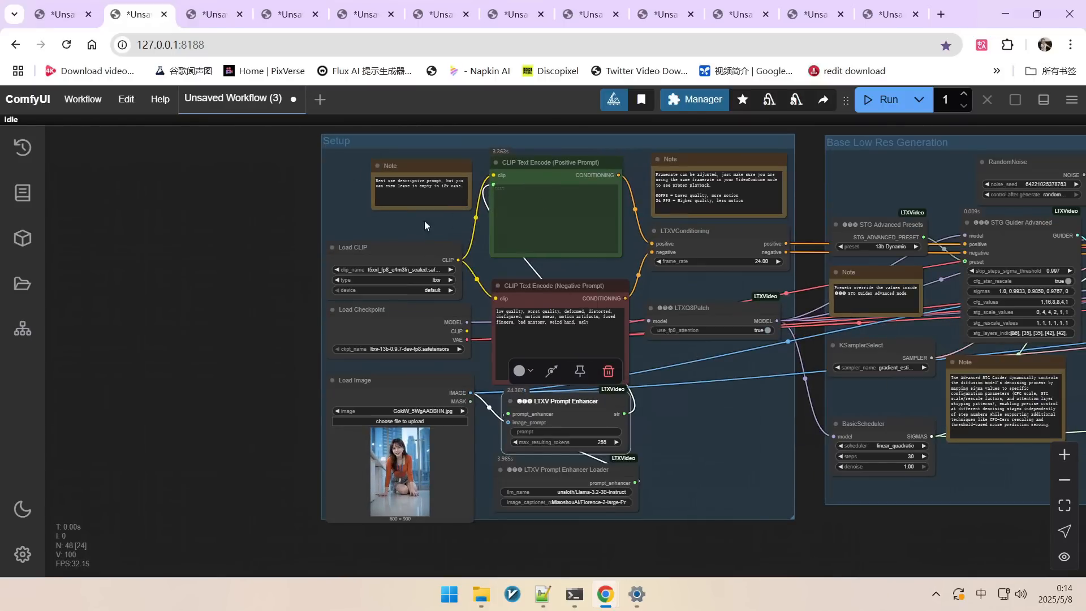
pyautogui.scroll(5, 317, 172)
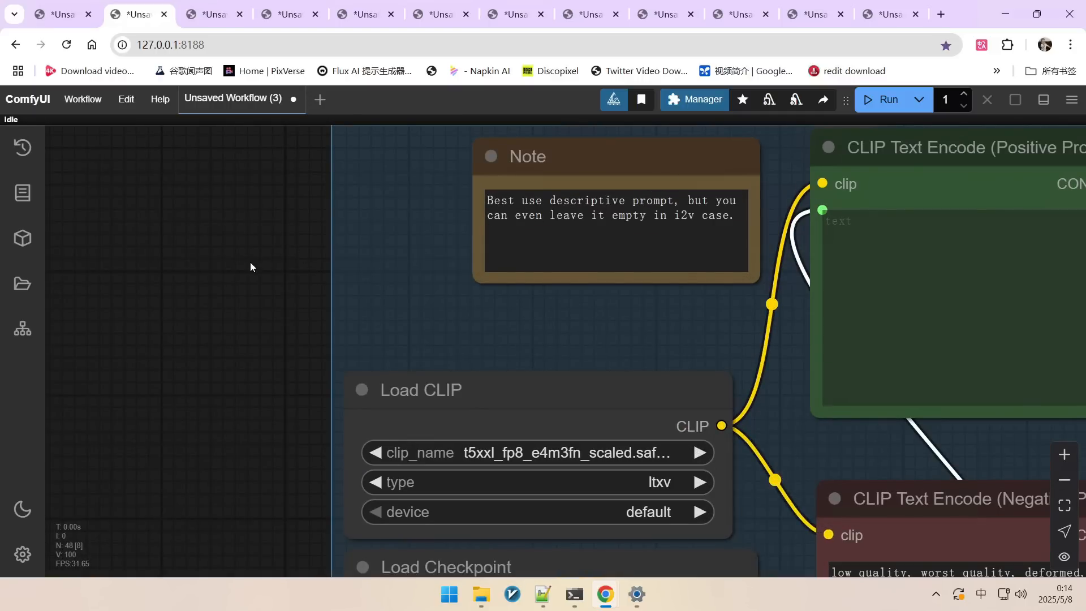
pyautogui.scroll(-8, 252, 262)
pyautogui.scroll(3, 258, 252)
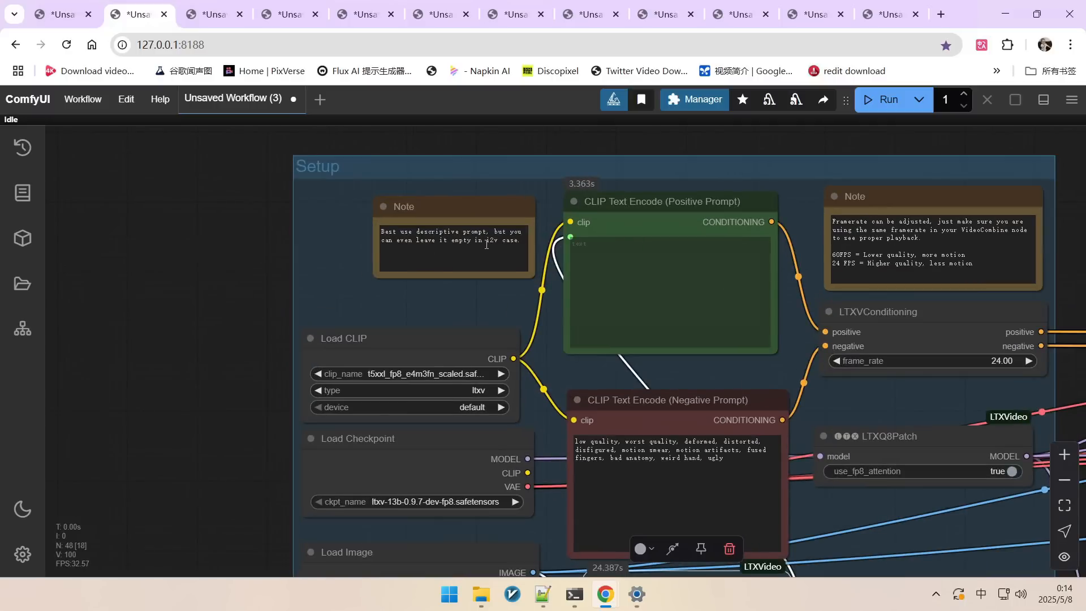
# Recheck the second workflow's generated video and the max_resulting_tokens setting of its LTXV Prompt Enhancer.
pyautogui.scroll(-8, 486, 244)
pyautogui.moveTo(658, 528); pyautogui.dragTo(530, 519)
pyautogui.scroll(3, 592, 521)
pyautogui.moveTo(439, 500); pyautogui.dragTo(397, 511)
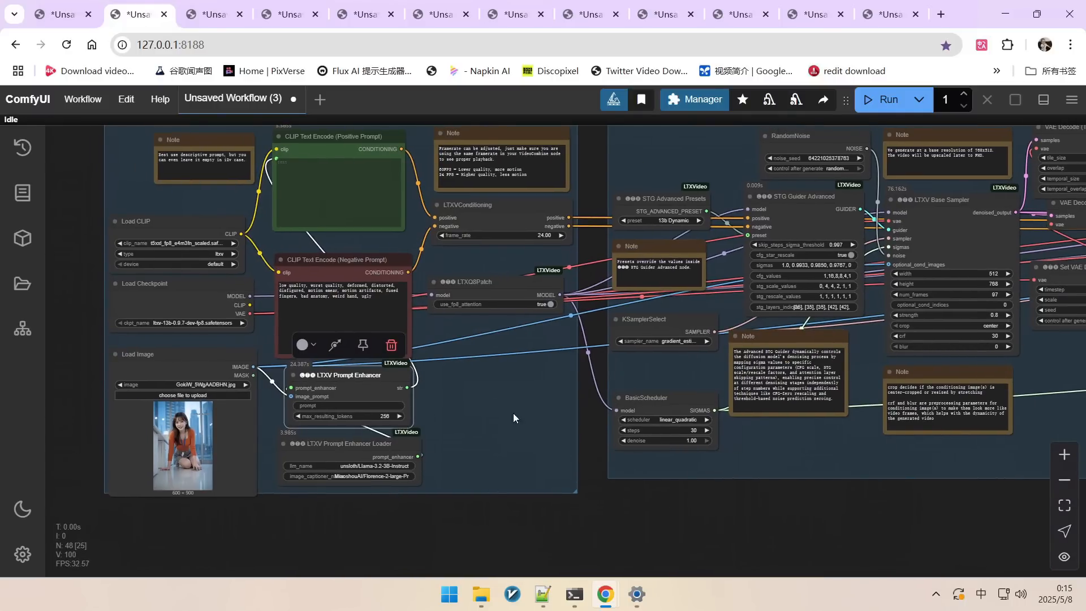
pyautogui.scroll(-4, 451, 423)
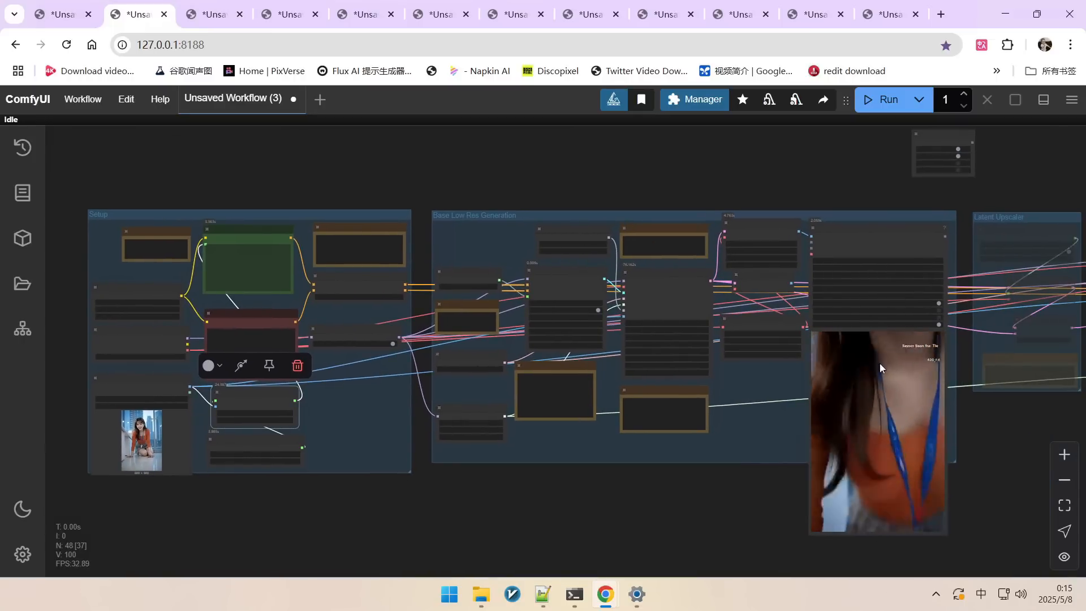
pyautogui.scroll(10, 510, 408)
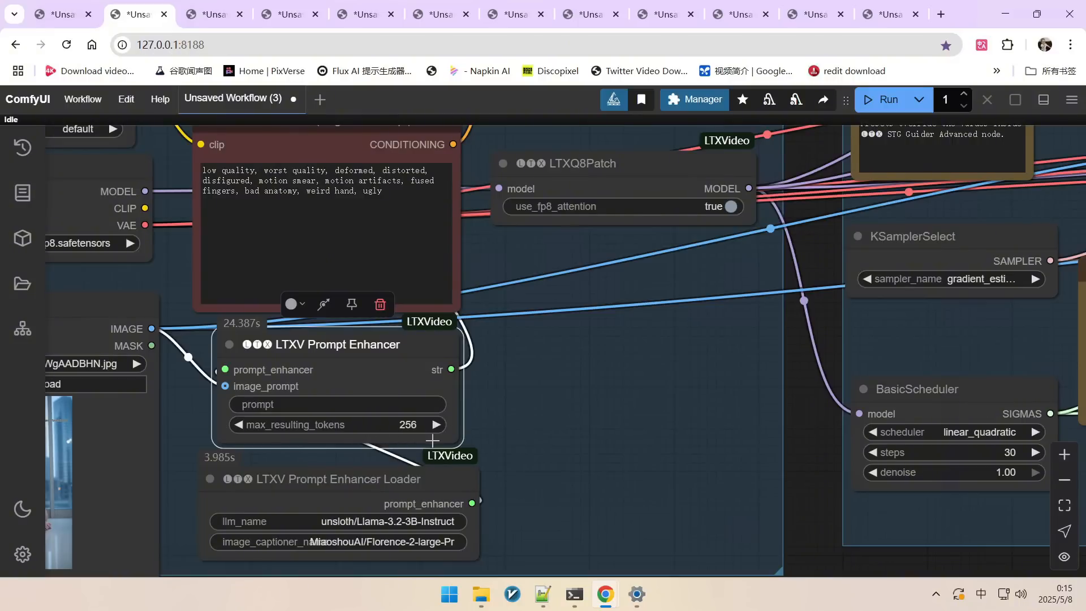
pyautogui.scroll(-4, 470, 429)
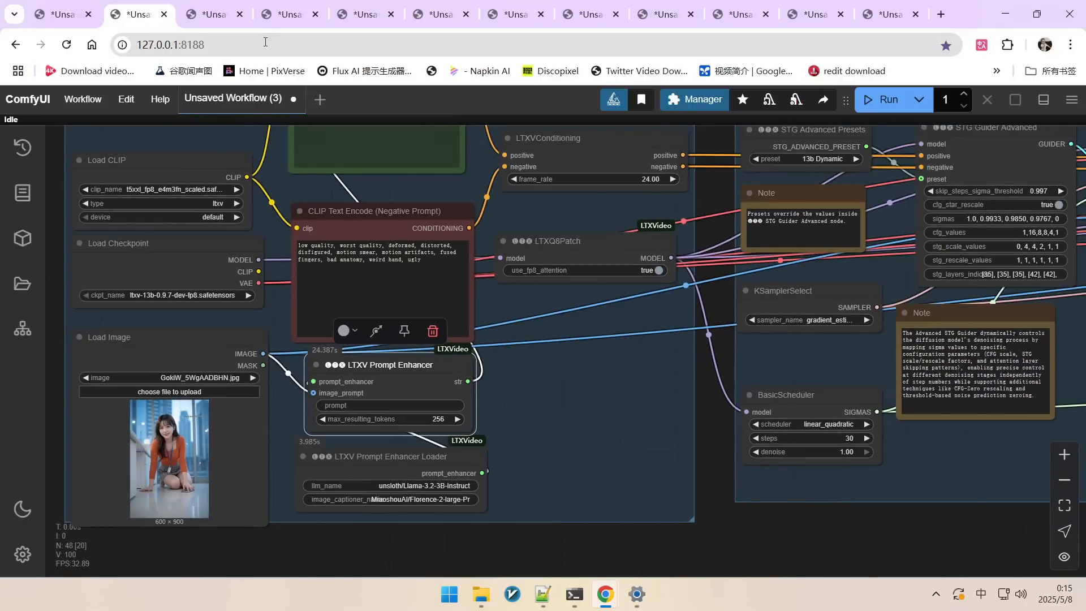
# Switch to the third workflow tab and read the enhanced prompt in the Show Any node.
pyautogui.click(215, 14)
pyautogui.scroll(5, 246, 409)
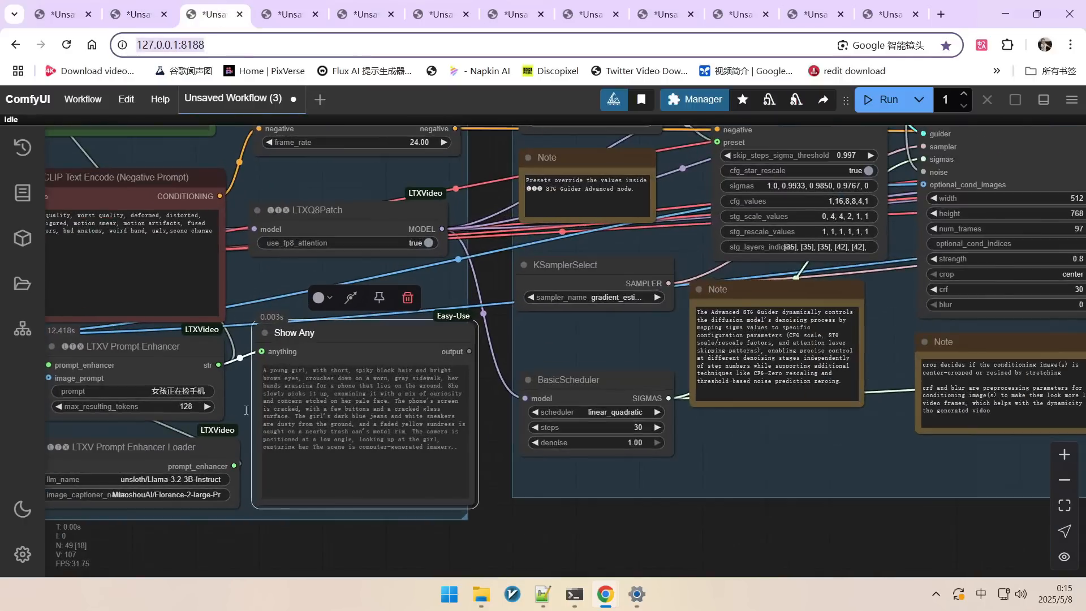
pyautogui.scroll(1, 246, 410)
pyautogui.moveTo(279, 534); pyautogui.dragTo(404, 515)
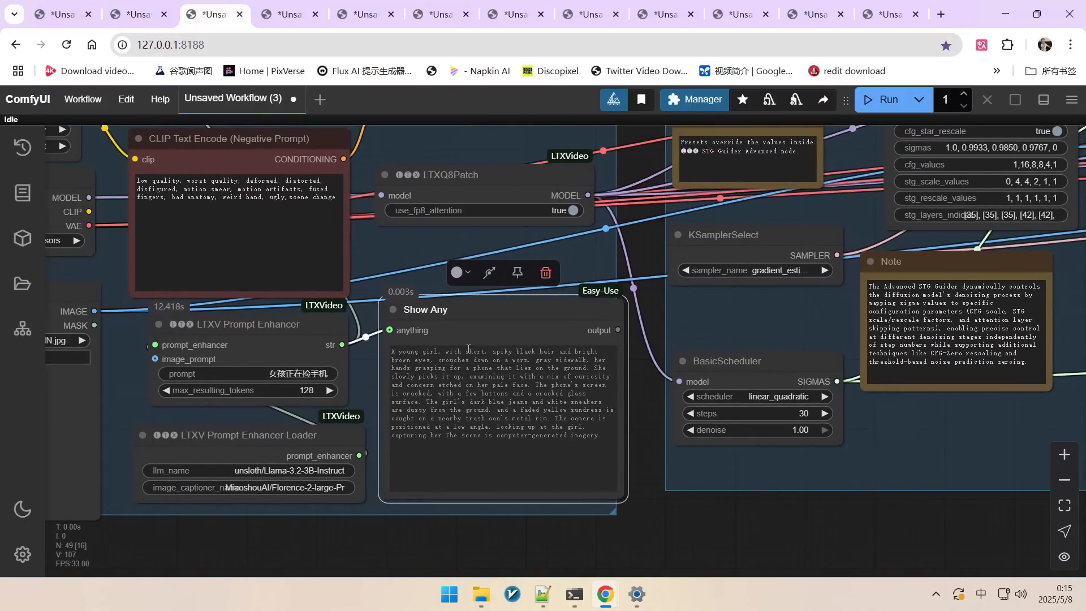
pyautogui.scroll(4, 480, 380)
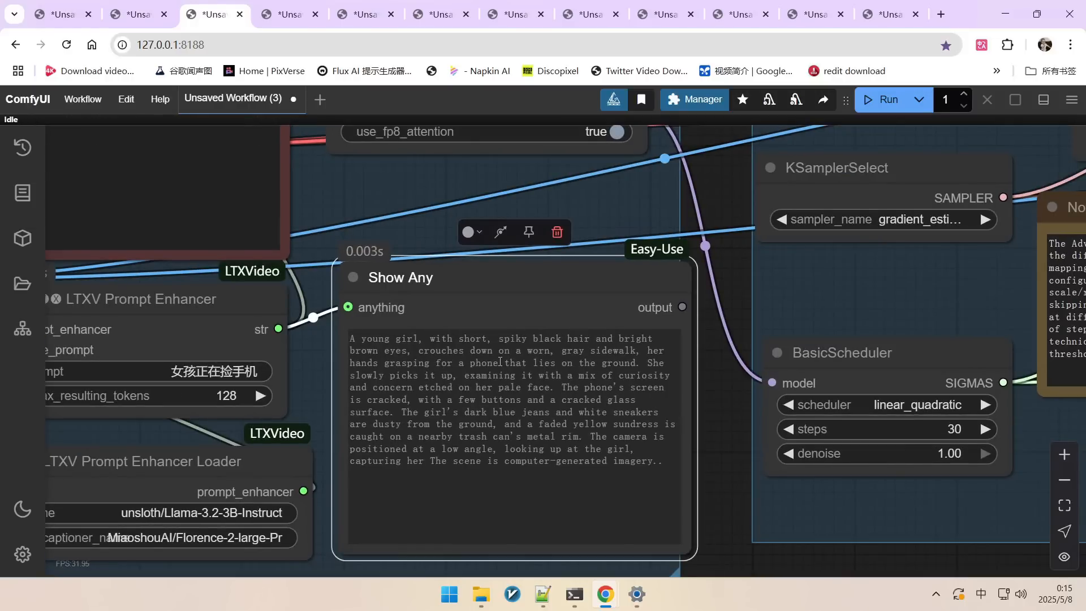
pyautogui.scroll(-5, 541, 452)
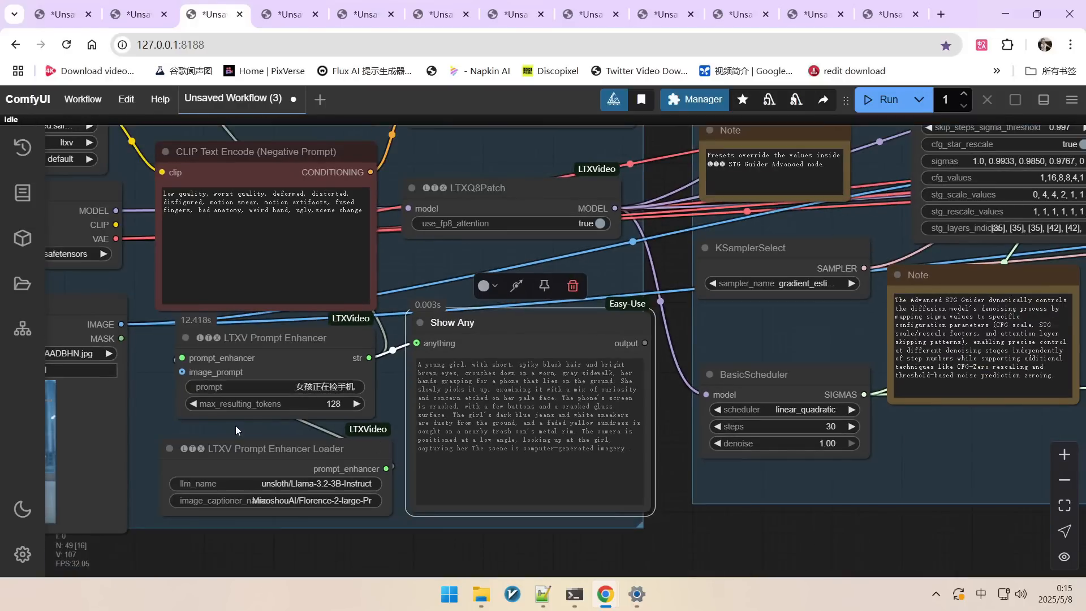
# Compare the enhancer's short prompt with its expanded output, highlighting the full text in the Show Any node.
pyautogui.scroll(6, 235, 422)
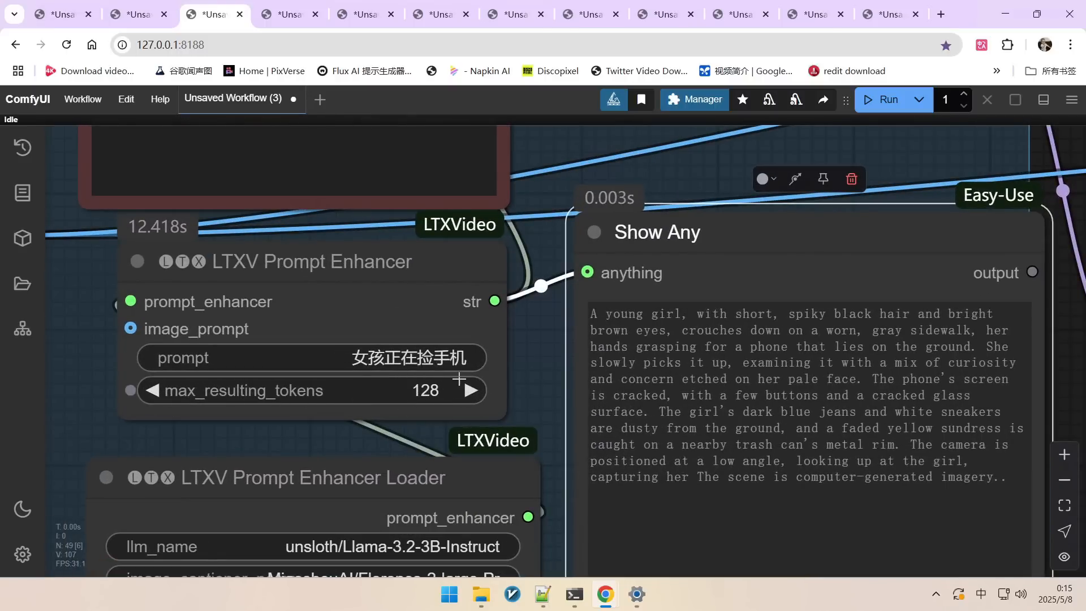
pyautogui.scroll(-2, 458, 378)
pyautogui.moveTo(872, 454); pyautogui.dragTo(560, 327)
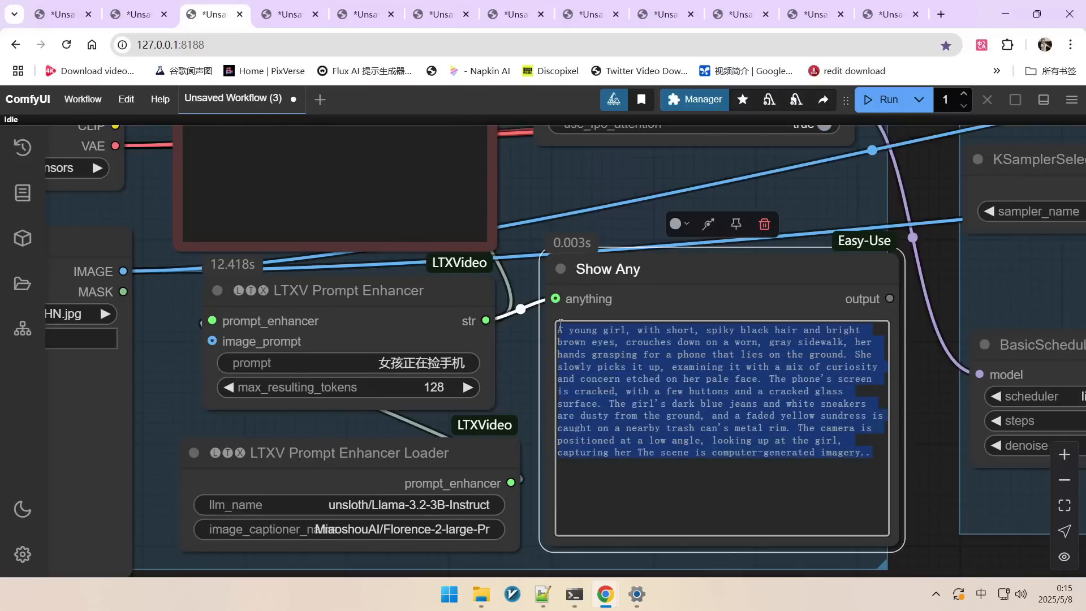
pyautogui.scroll(-3, 587, 442)
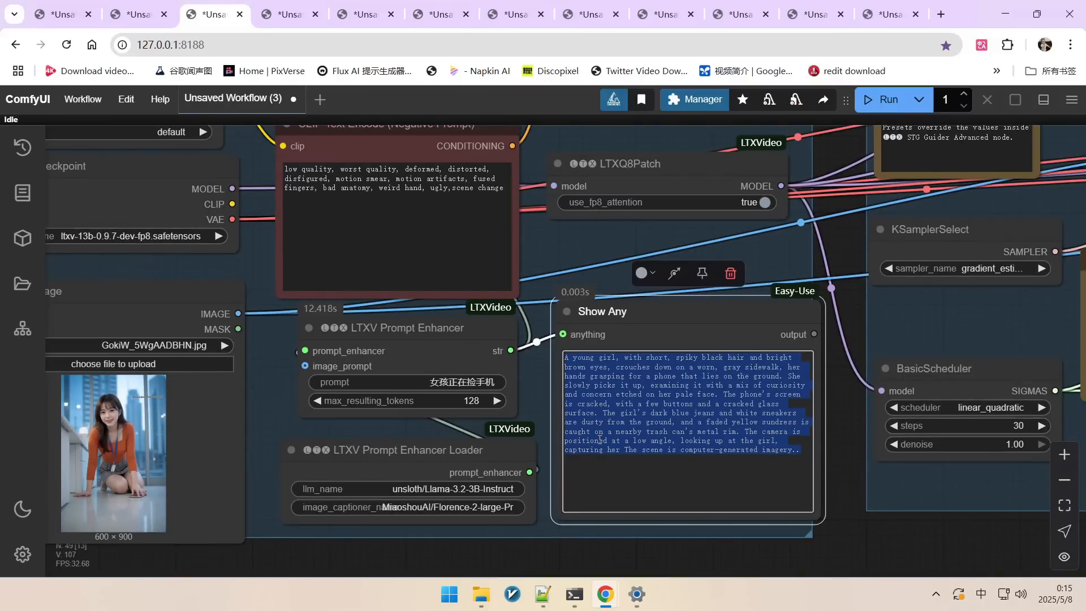
pyautogui.scroll(-3, 600, 439)
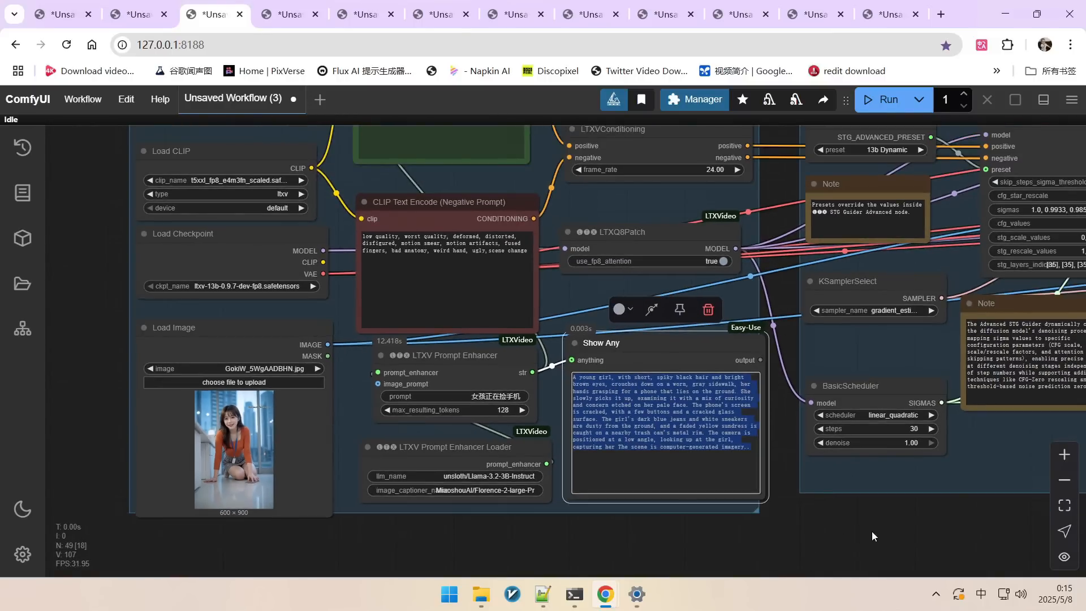
# Review the third workflow's generated video of the woman reaching for the phone.
pyautogui.moveTo(871, 531)
pyautogui.mouseDown()
pyautogui.moveTo(693, 535)
pyautogui.moveTo(276, 508)
pyautogui.mouseUp()
pyautogui.moveTo(974, 477); pyautogui.dragTo(670, 441)
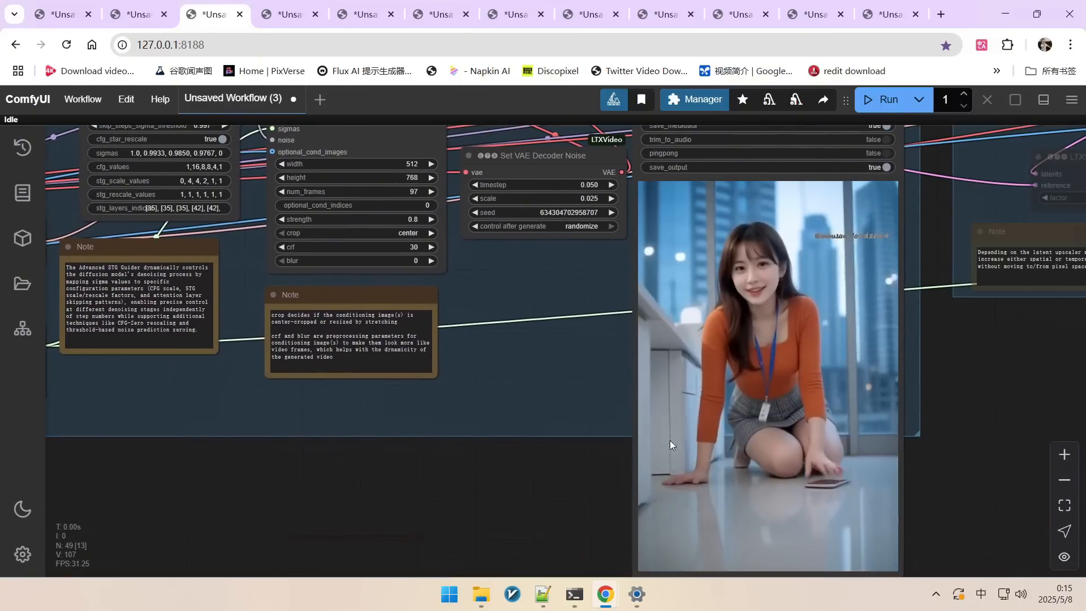
pyautogui.scroll(-3, 677, 438)
pyautogui.scroll(2, 799, 412)
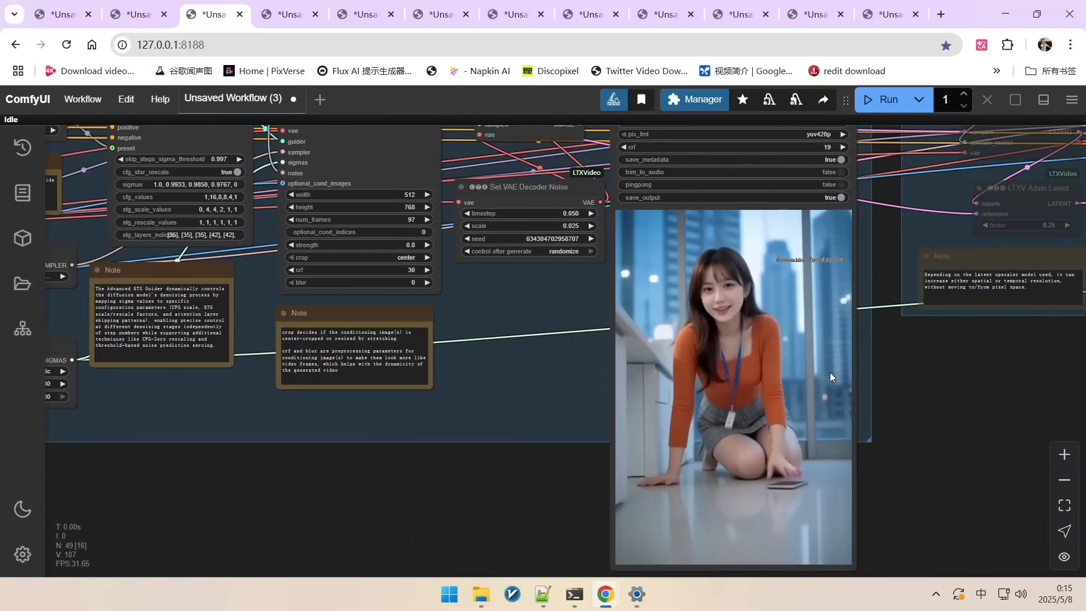
pyautogui.scroll(-4, 811, 376)
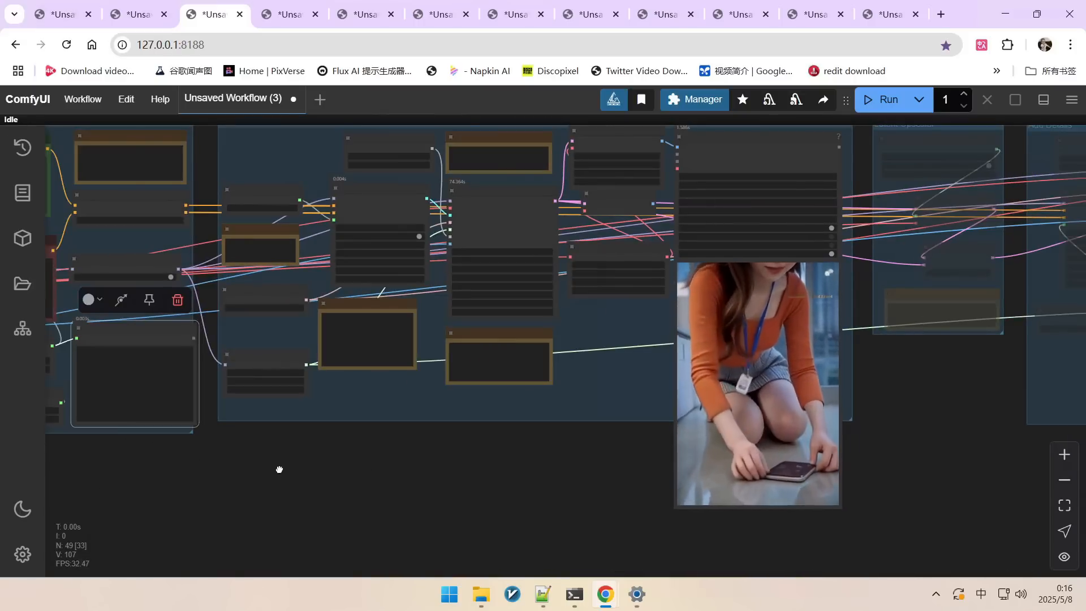
# Return to the LTXV Prompt Enhancer and examine its unconnected image_prompt input and its prompt field.
pyautogui.moveTo(280, 470); pyautogui.dragTo(677, 424)
pyautogui.scroll(4, 464, 317)
pyautogui.scroll(4, 458, 359)
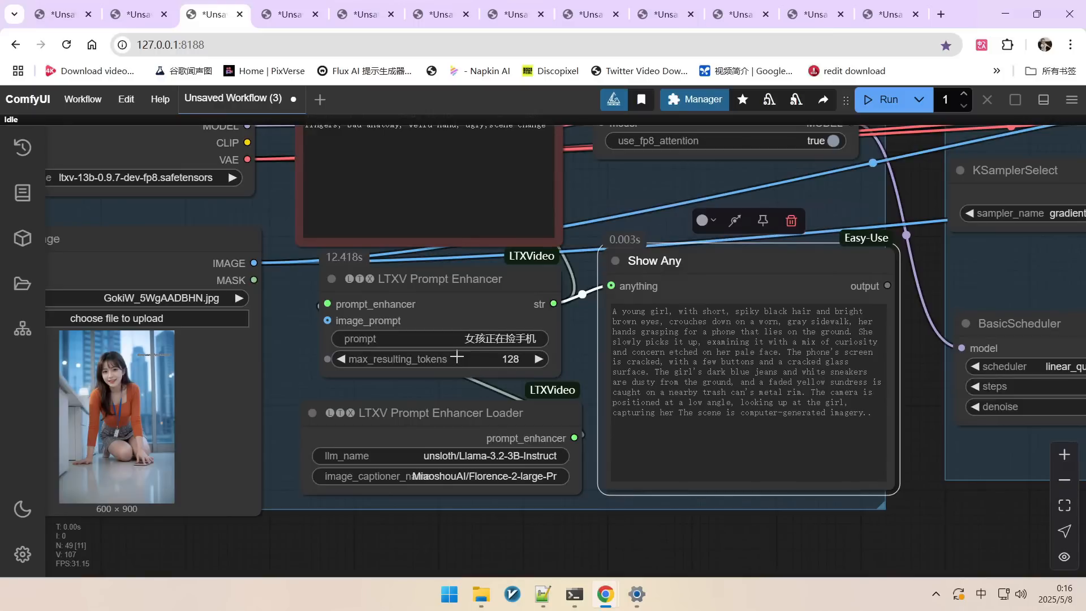
pyautogui.scroll(5, 343, 291)
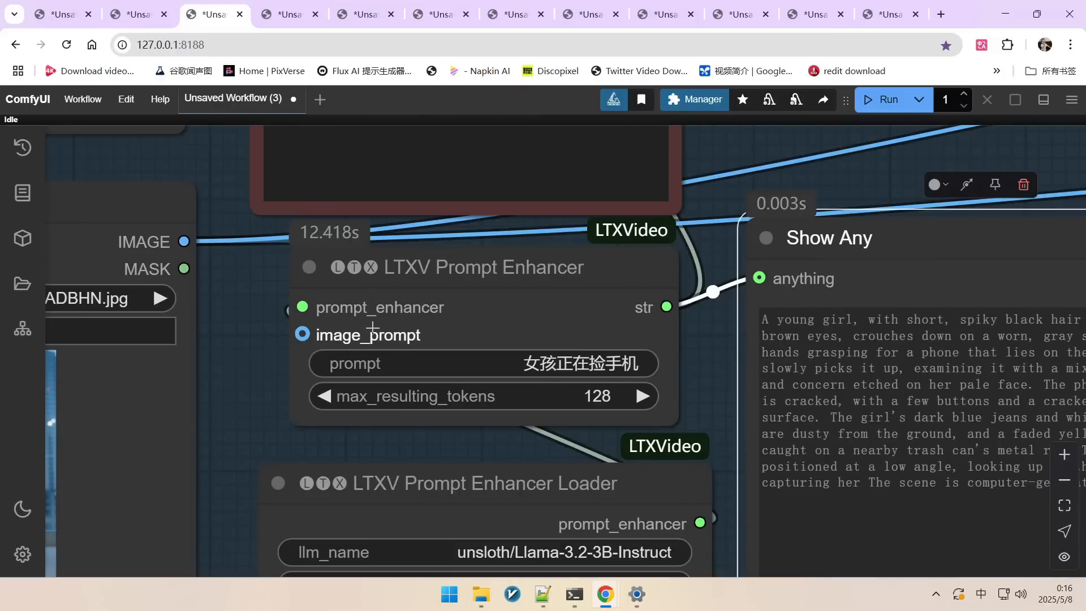
pyautogui.scroll(-2, 475, 317)
pyautogui.scroll(2, 492, 342)
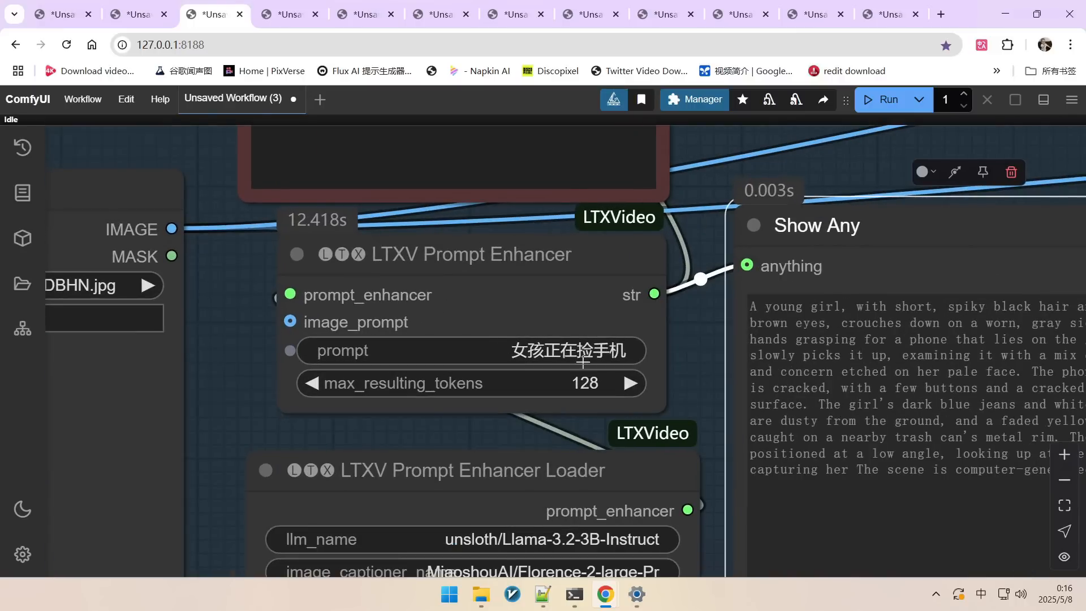
pyautogui.scroll(-2, 568, 351)
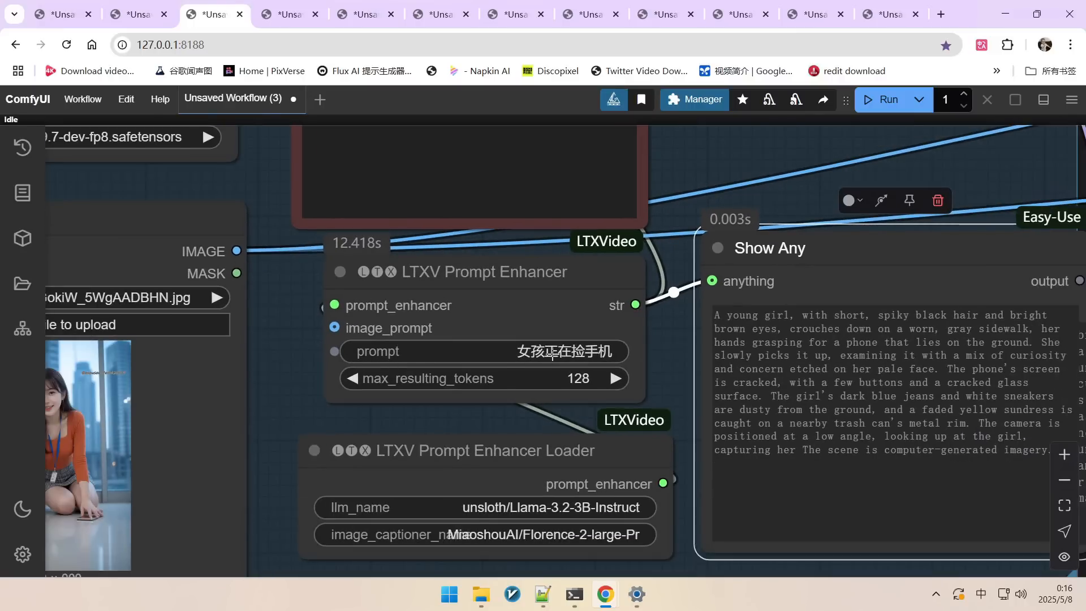
# Inspect the LTXV Prompt Enhancer and its loader, and highlight the phrase "for a phone that lies" in the Show Any text.
pyautogui.scroll(2, 546, 362)
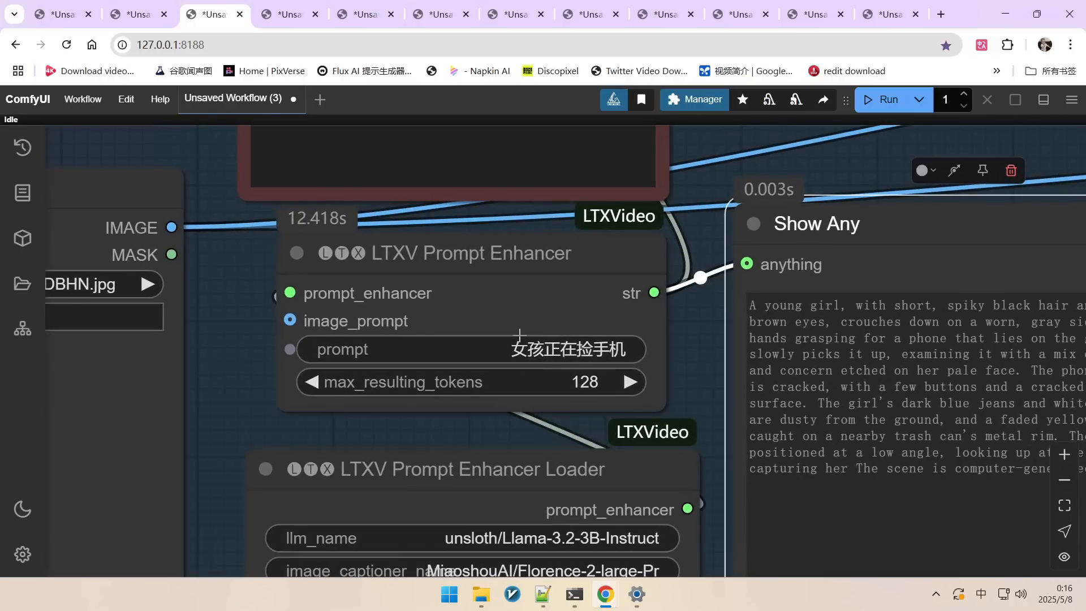
pyautogui.scroll(-2, 519, 335)
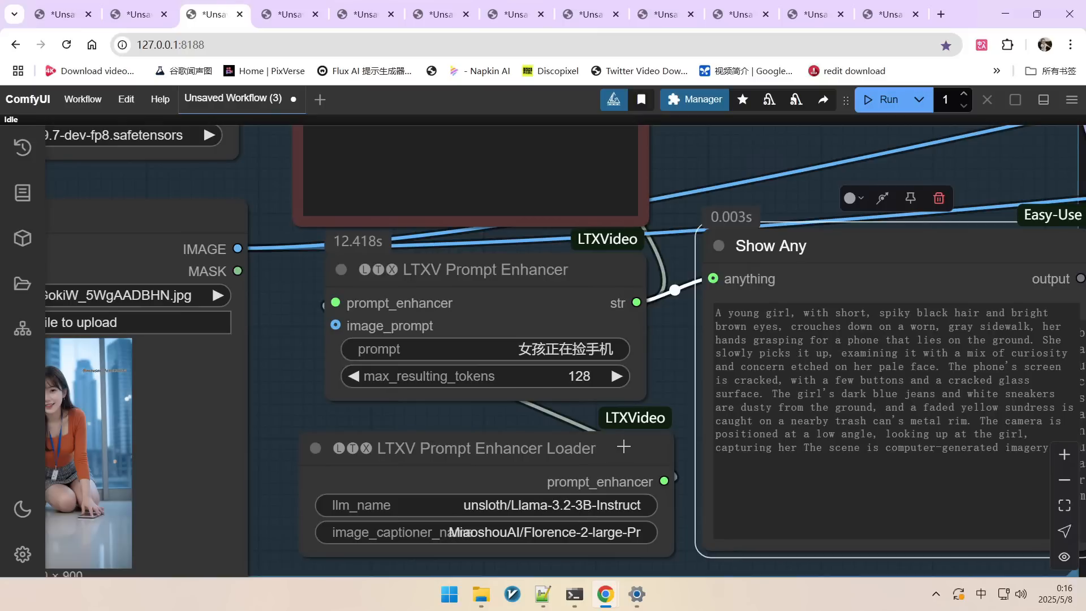
pyautogui.moveTo(624, 446)
pyautogui.scroll(-2, 589, 340)
pyautogui.scroll(5, 901, 367)
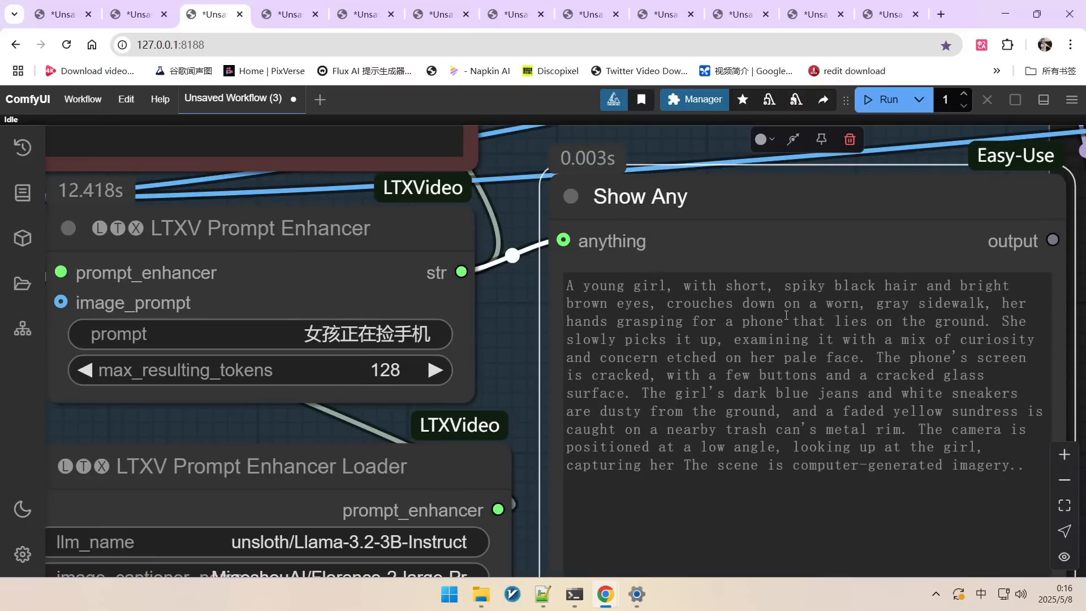
pyautogui.moveTo(620, 322); pyautogui.dragTo(823, 324)
pyautogui.moveTo(667, 322); pyautogui.dragTo(860, 323)
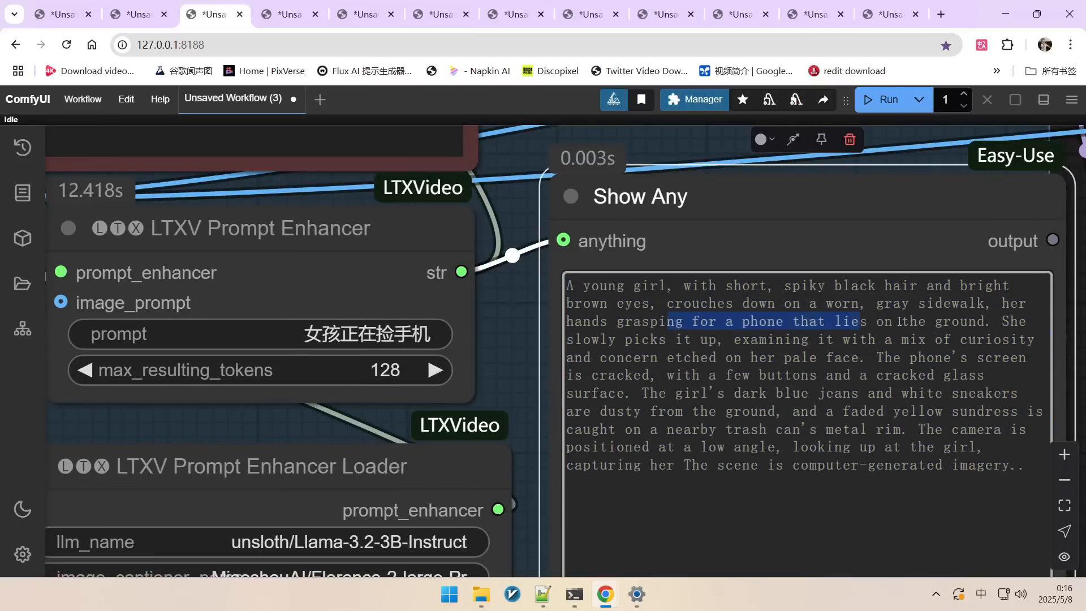
pyautogui.click(719, 326)
# Return to the third workflow's generated video and compare the woman's movement with the enhanced prompt.
pyautogui.scroll(-9, 916, 338)
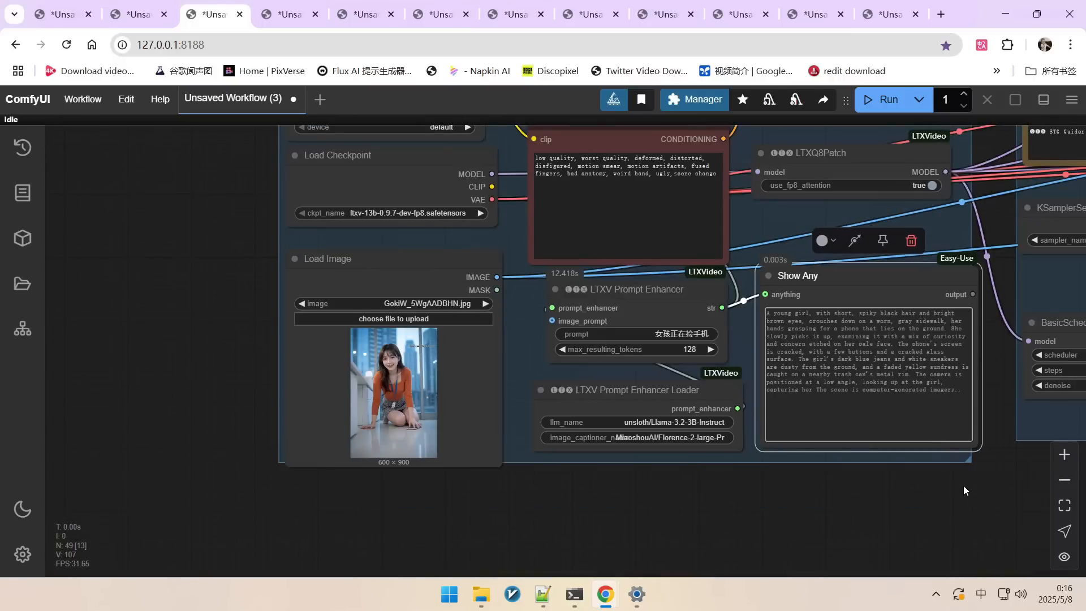
pyautogui.moveTo(962, 487); pyautogui.dragTo(307, 459)
pyautogui.moveTo(695, 469); pyautogui.dragTo(161, 464)
pyautogui.scroll(-2, 738, 424)
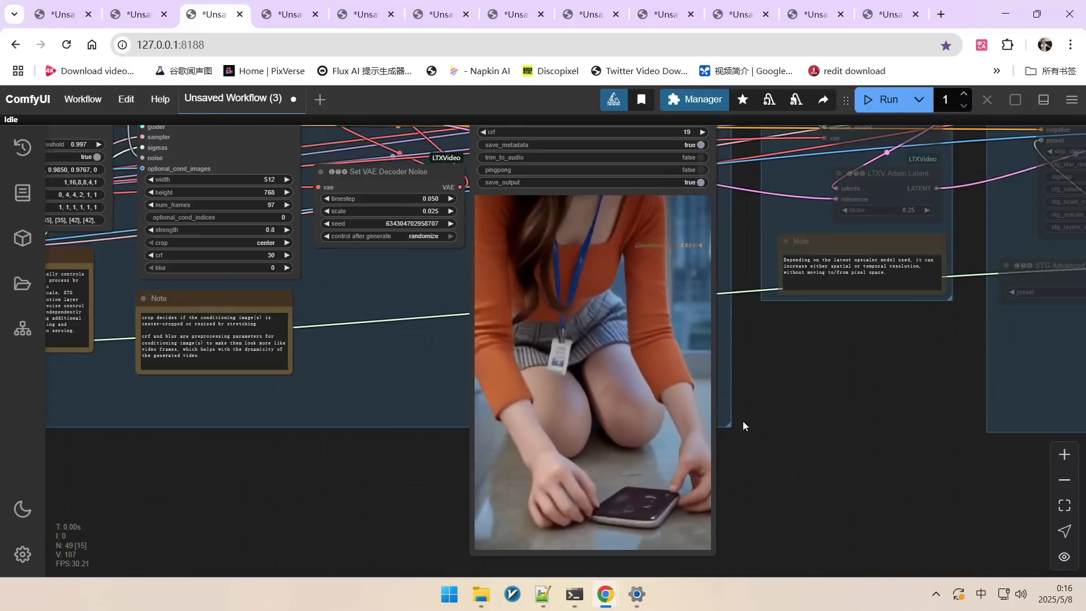
pyautogui.scroll(1, 632, 410)
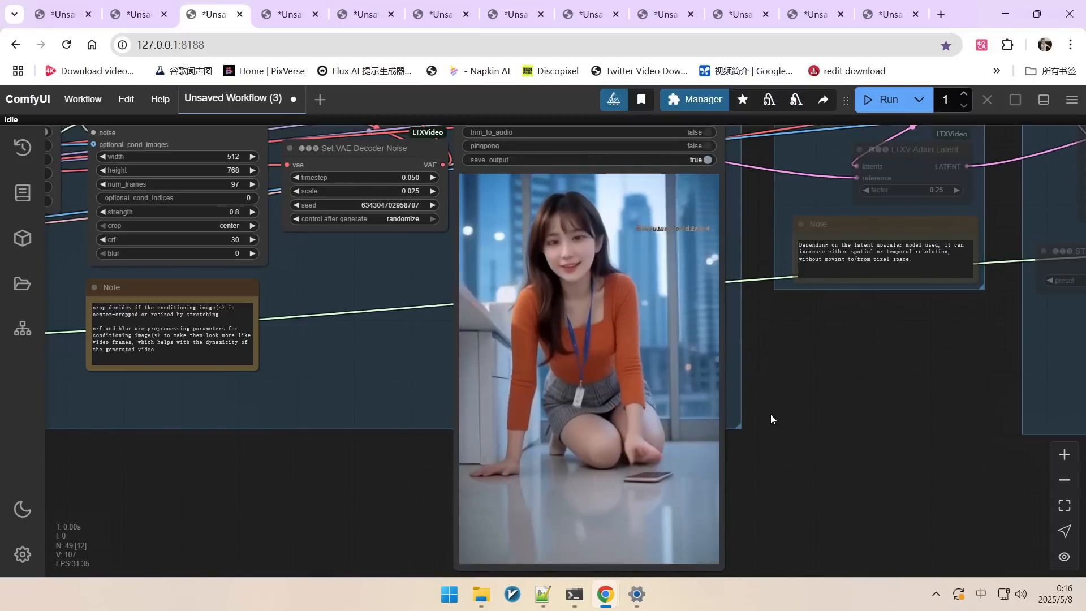
# Switch to the fourth workflow tab and check the enhancer's max_resulting_tokens setting, highlighting the resulting prompt in the Show Any node.
pyautogui.click(285, 23)
pyautogui.scroll(8, 564, 373)
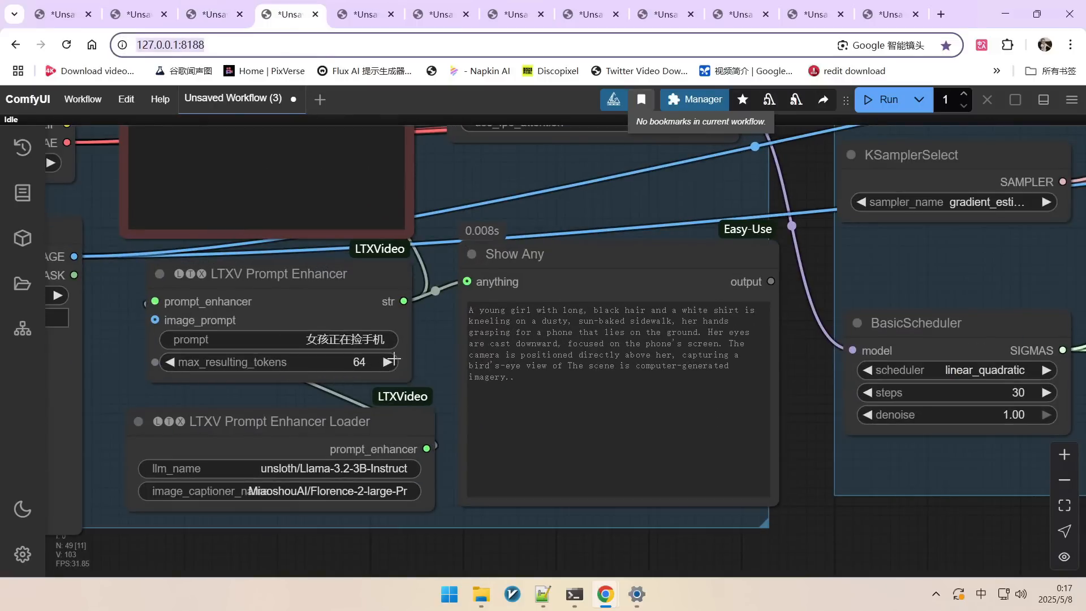
pyautogui.scroll(3, 551, 342)
pyautogui.moveTo(519, 300); pyautogui.dragTo(556, 398)
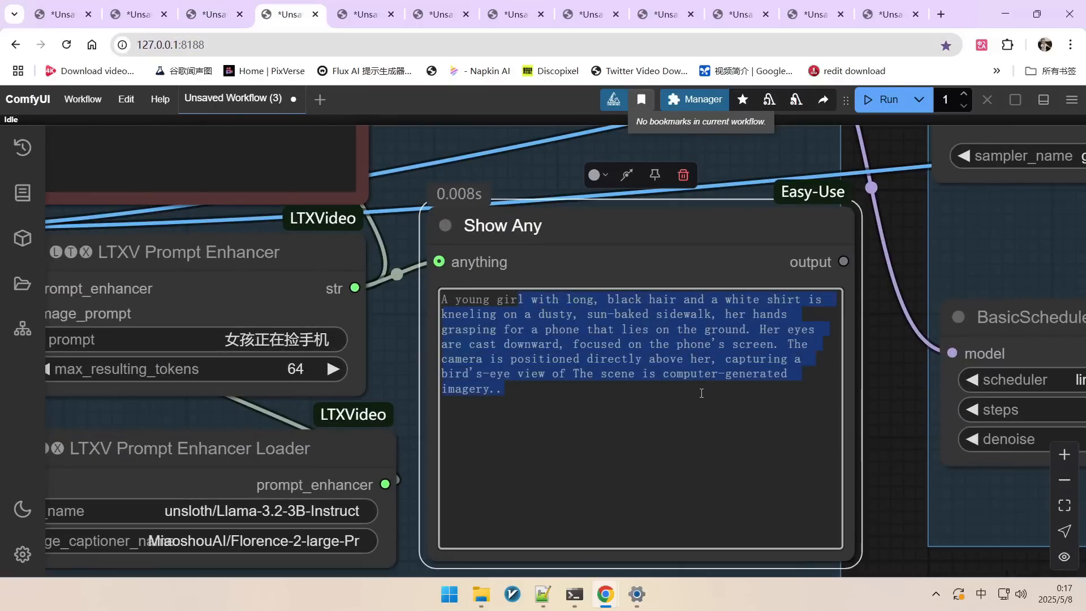
# Review the fourth workflow's generated video of the woman picking up the phone.
pyautogui.scroll(-3, 557, 398)
pyautogui.scroll(-4, 557, 398)
pyautogui.moveTo(823, 512); pyautogui.dragTo(417, 511)
pyautogui.moveTo(649, 483); pyautogui.dragTo(289, 417)
pyautogui.scroll(5, 880, 507)
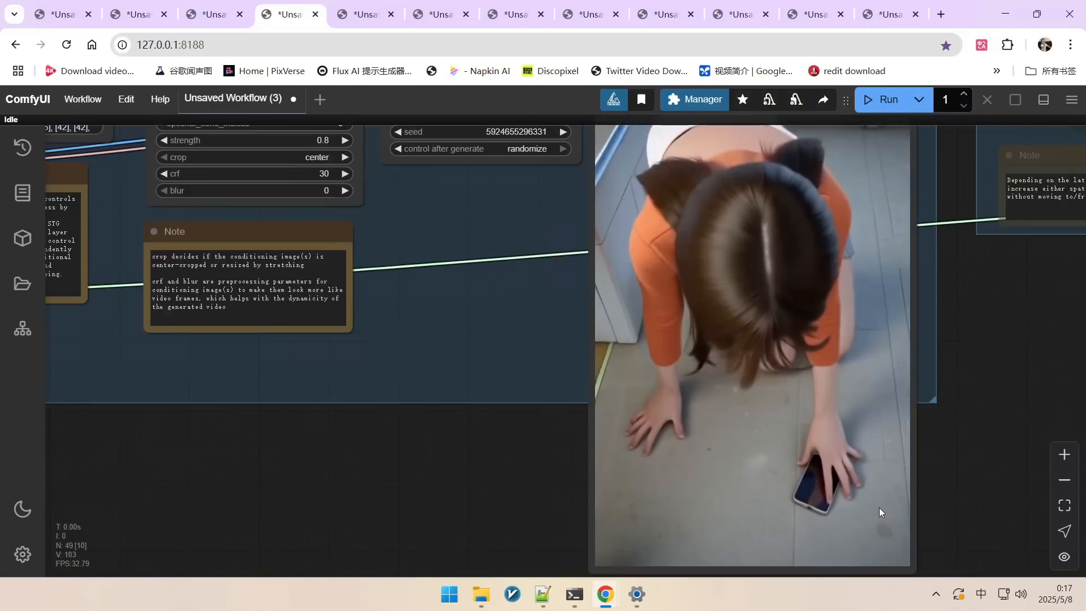
pyautogui.scroll(-3, 838, 435)
pyautogui.scroll(-3, 813, 299)
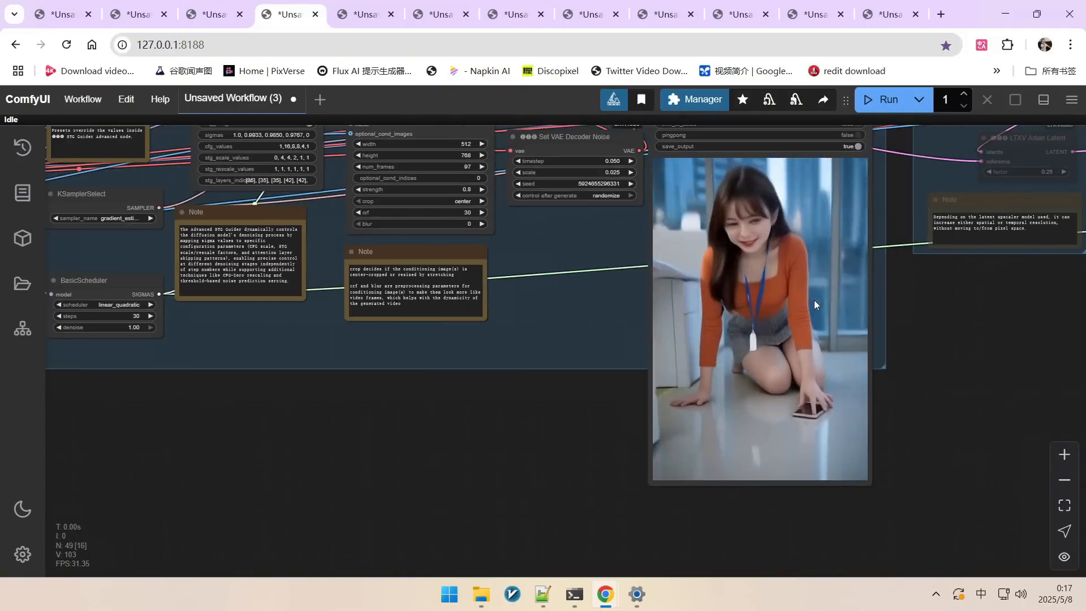
pyautogui.scroll(-4, 932, 338)
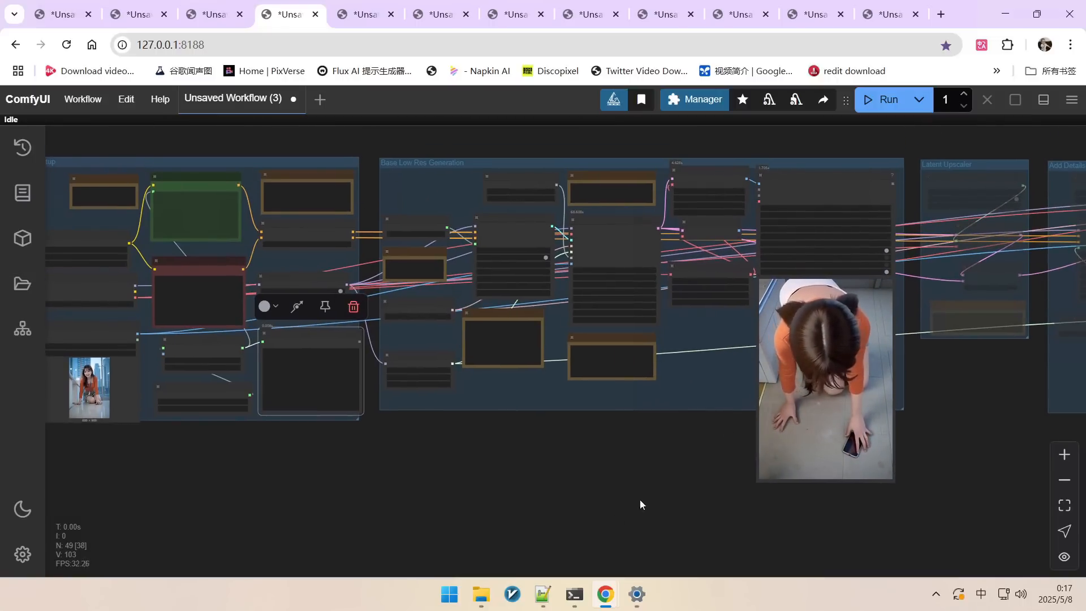
pyautogui.scroll(3, 783, 291)
# Switch to the fifth workflow tab and examine the enhancer's max_resulting_tokens setting alongside its Show Any output.
pyautogui.hotkey('ctrl', 'Tab')
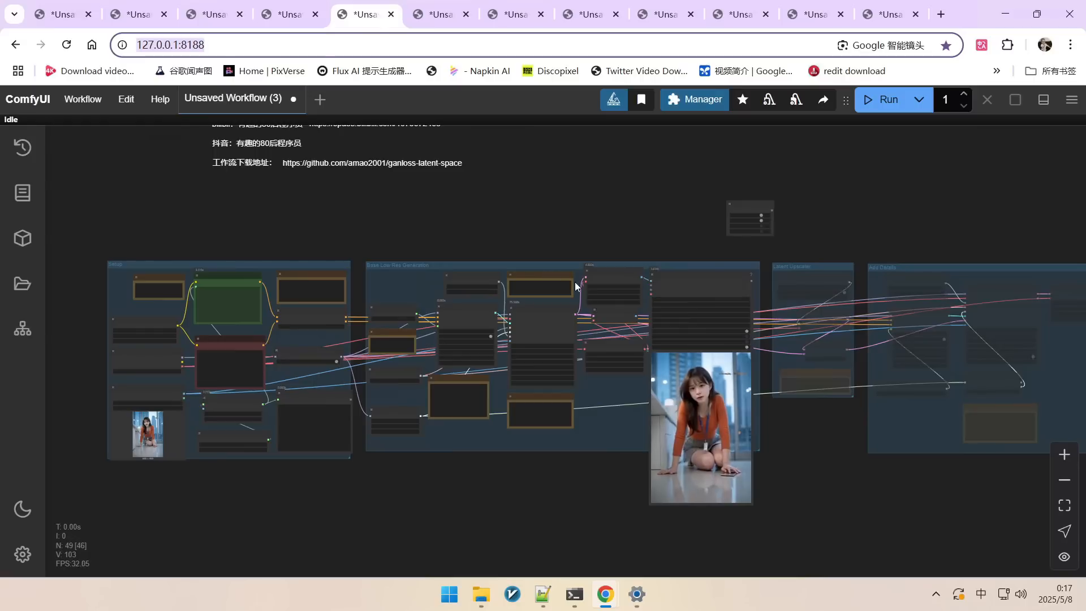
pyautogui.scroll(4, 269, 406)
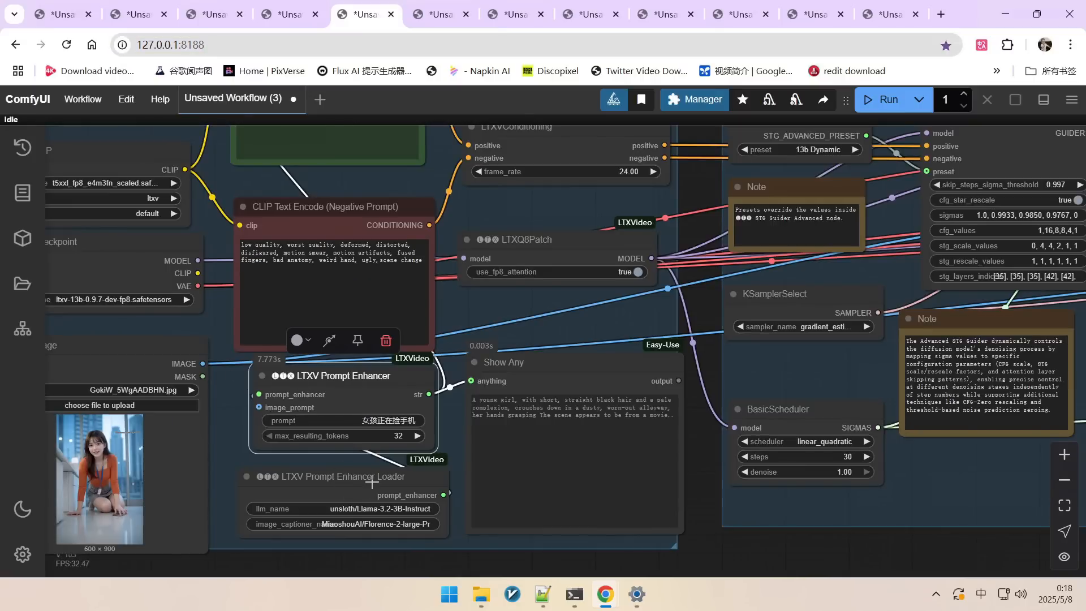
pyautogui.scroll(2, 445, 454)
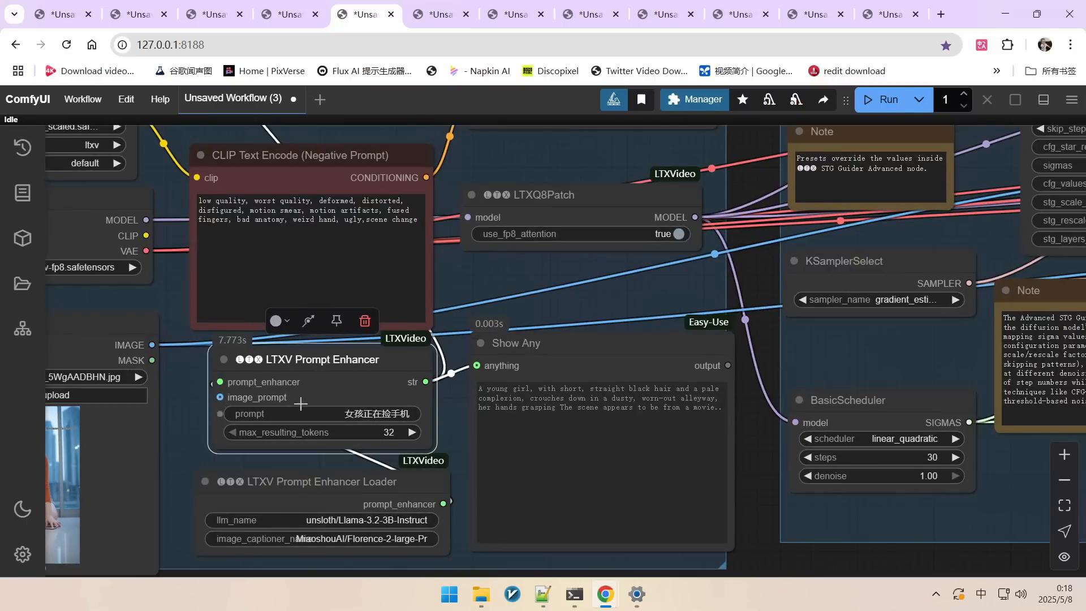
pyautogui.moveTo(355, 392); pyautogui.dragTo(356, 388)
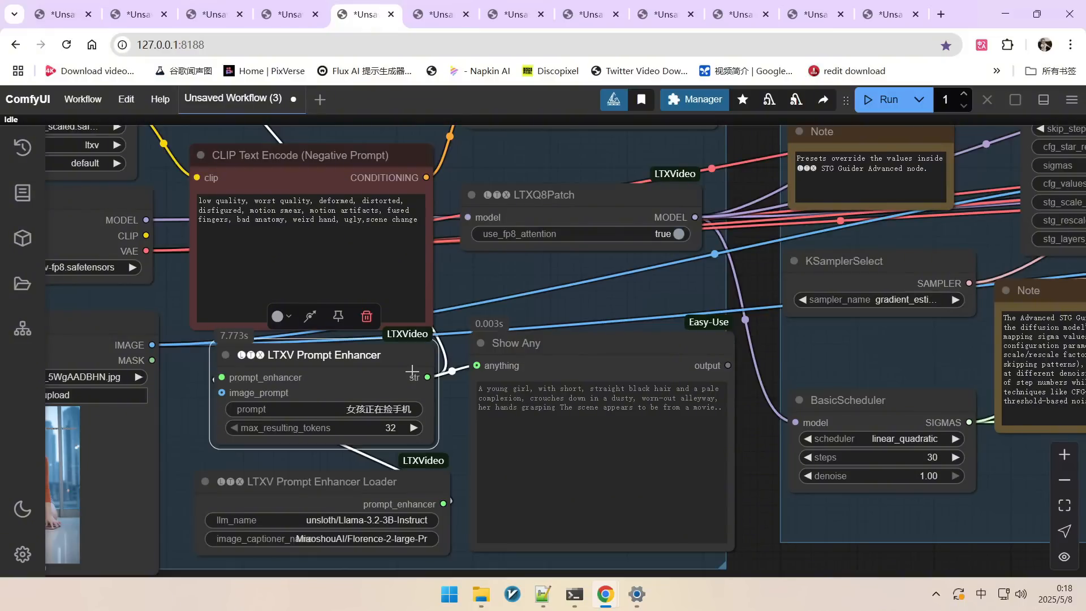
pyautogui.scroll(-3, 456, 319)
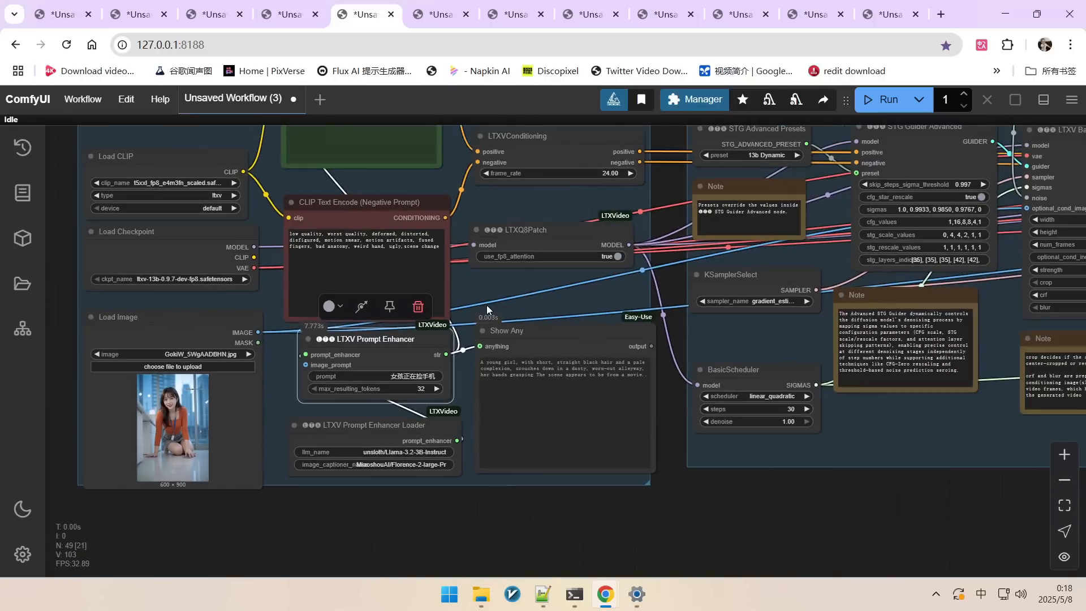
pyautogui.moveTo(590, 300); pyautogui.dragTo(511, 330)
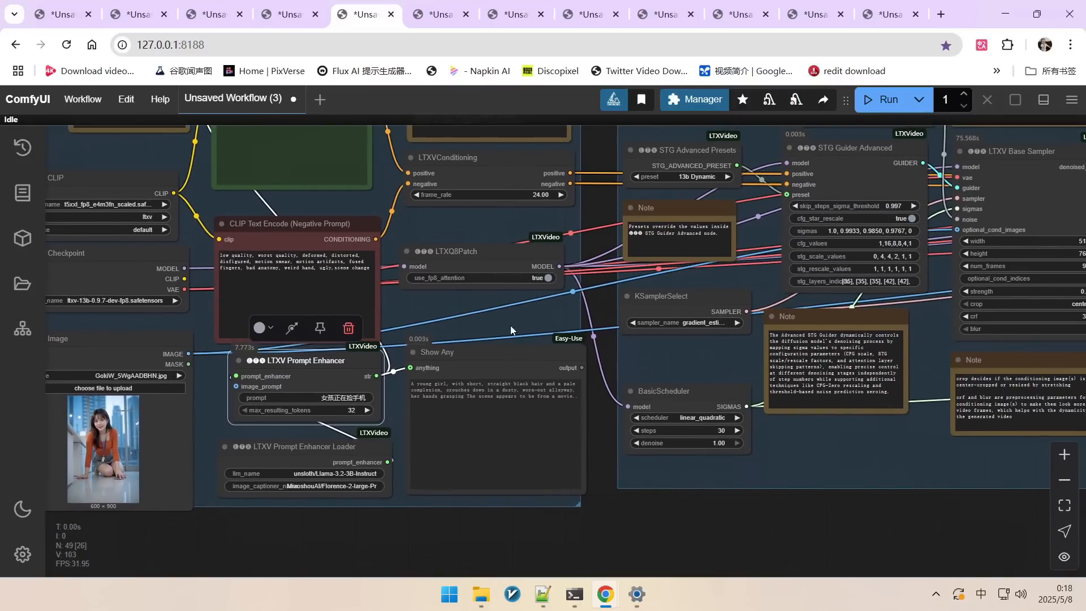
# Switch to the sixth workflow tab and examine the schoolgirl image, its link to the enhancer's image_prompt input, and the prompt output.
pyautogui.click(444, 22)
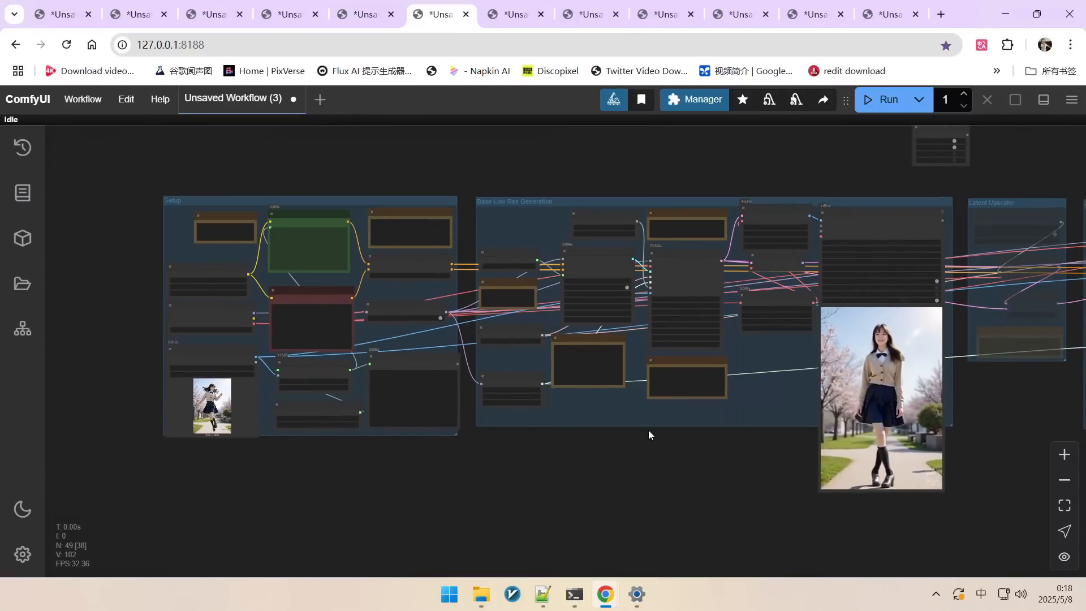
pyautogui.scroll(5, 193, 427)
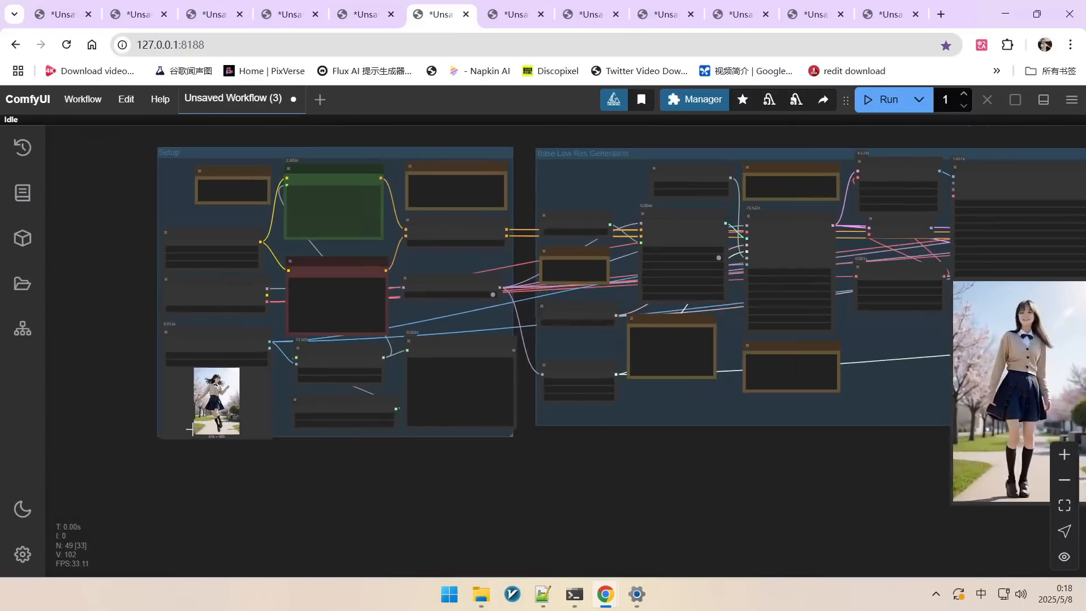
pyautogui.scroll(-3, 224, 392)
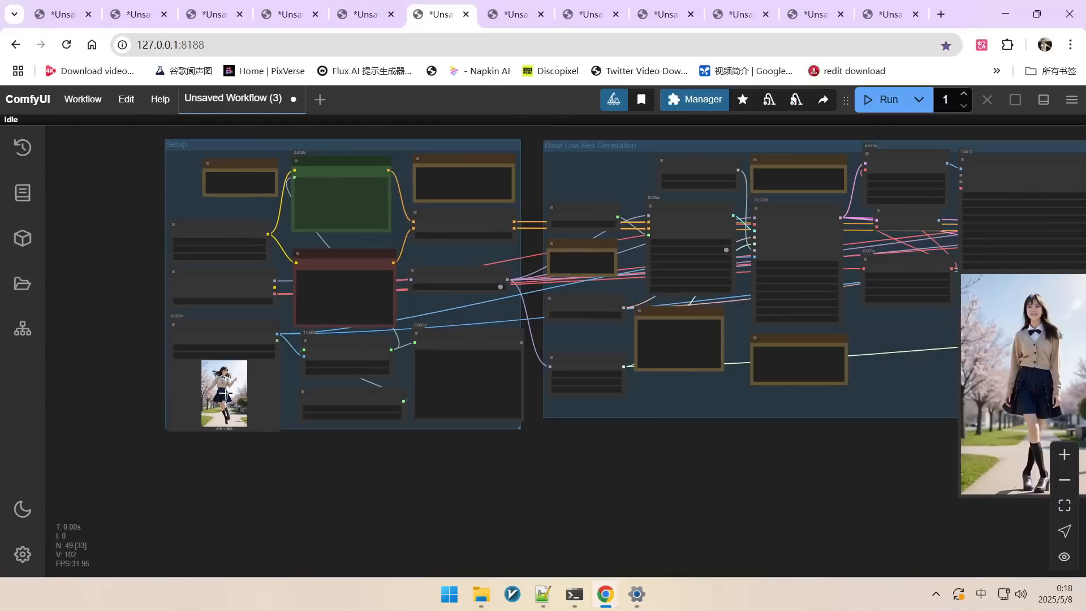
pyautogui.scroll(7, 247, 415)
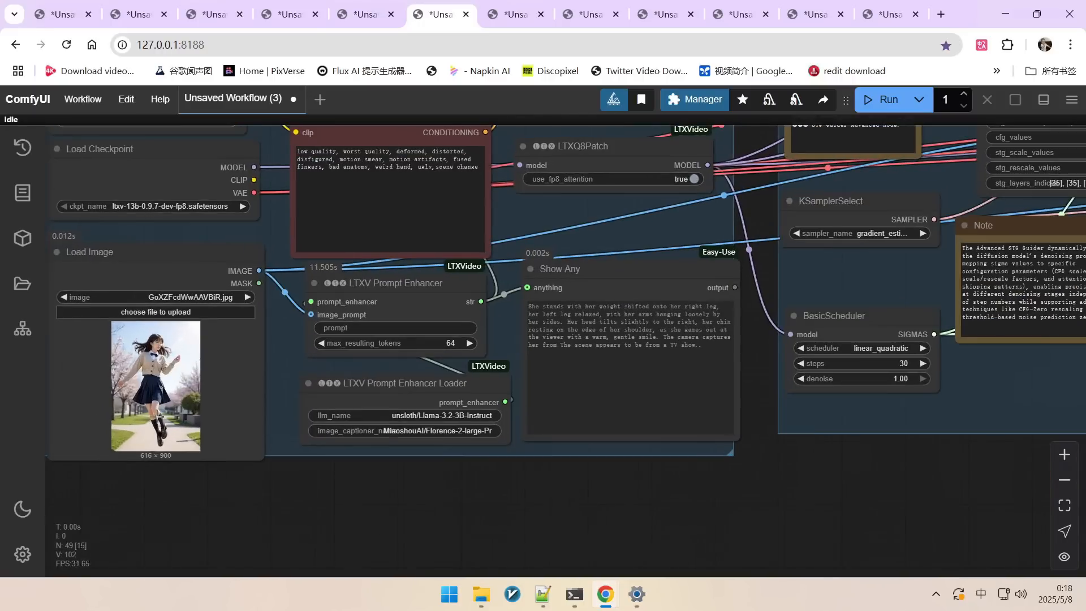
pyautogui.scroll(-3, 162, 403)
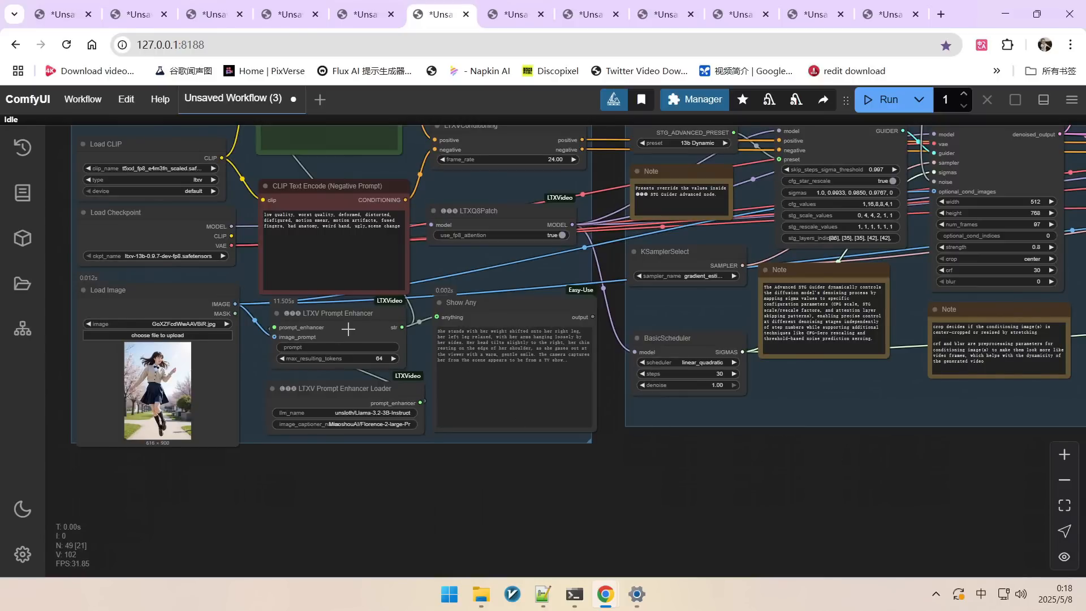
pyautogui.scroll(2, 348, 328)
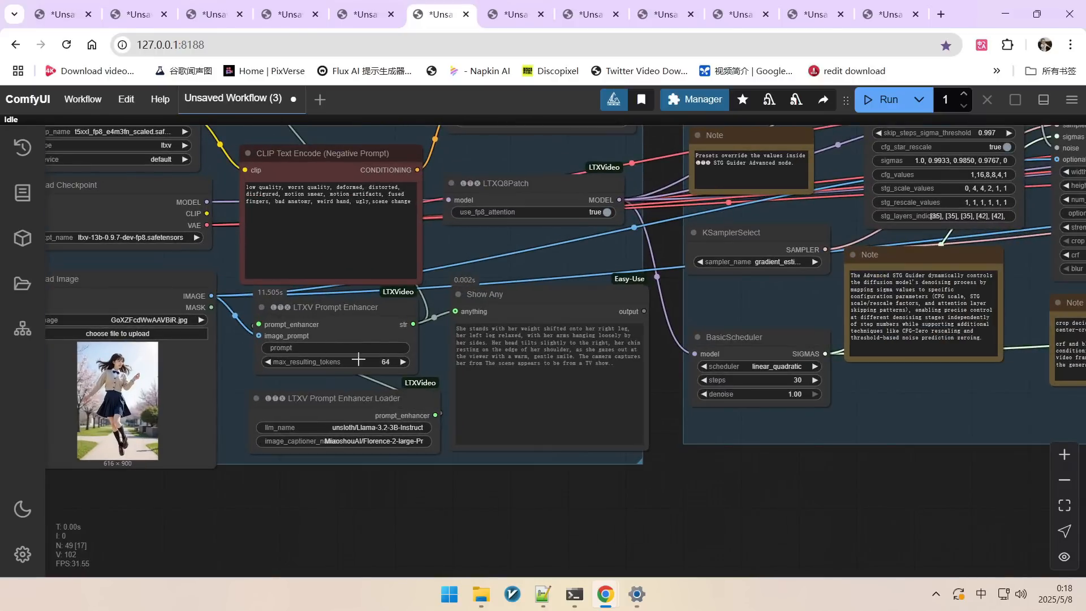
# Review the sixth workflow's generated video of the schoolgirl on the blossom-lined path.
pyautogui.scroll(-5, 797, 503)
pyautogui.moveTo(1003, 551); pyautogui.dragTo(454, 422)
pyautogui.moveTo(907, 459); pyautogui.dragTo(903, 518)
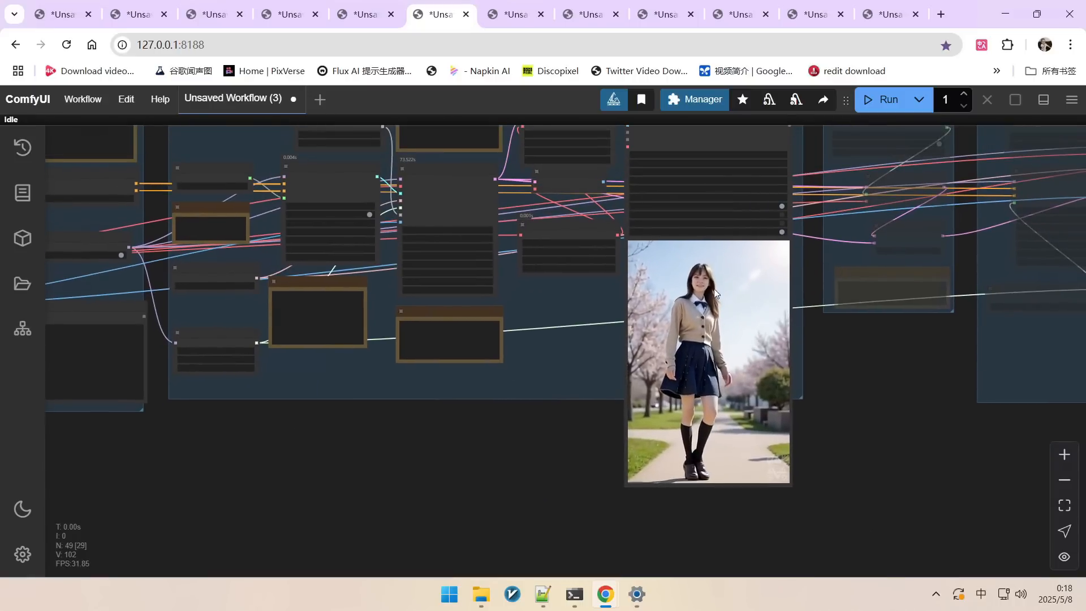
pyautogui.scroll(2, 750, 367)
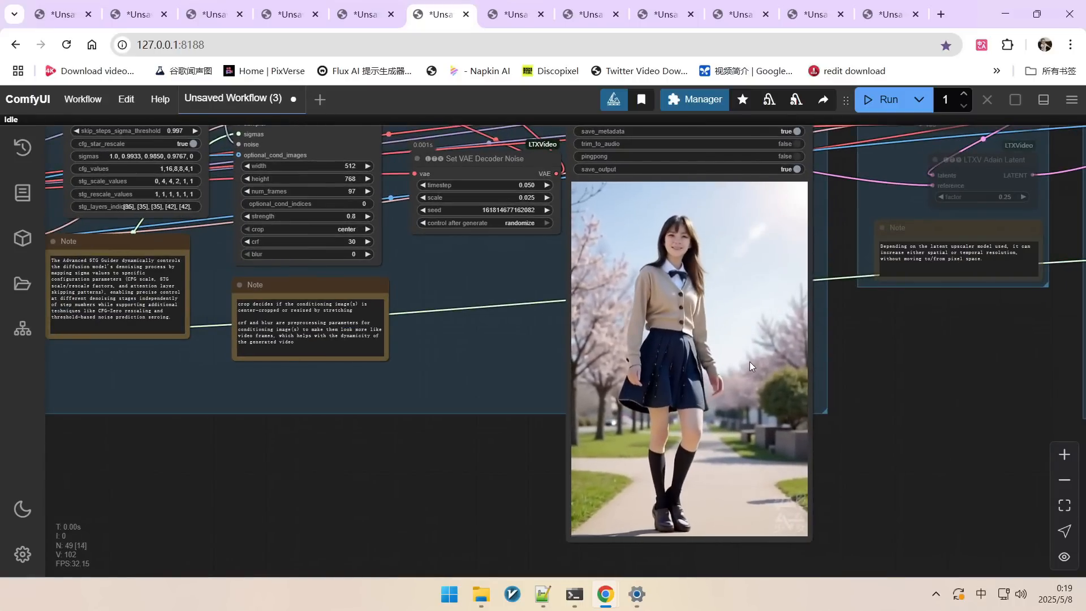
# Switch to the seventh workflow tab and inspect the bypassed LTXV Prompt Enhancer and the meditating woman's source image.
pyautogui.hotkey('ctrl', 'Tab')
pyautogui.scroll(6, 350, 291)
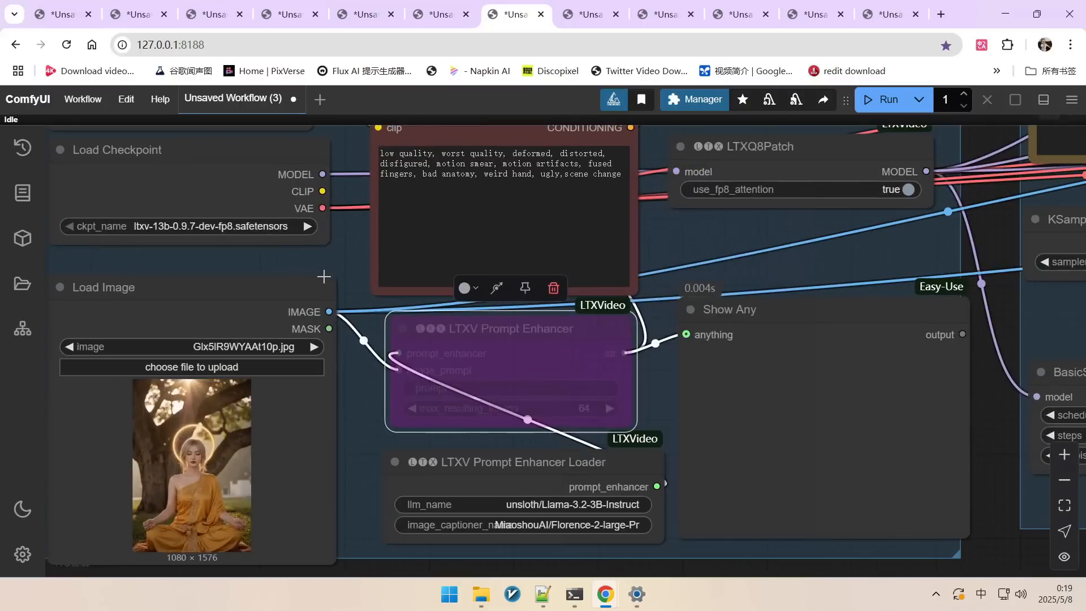
pyautogui.scroll(1, 513, 385)
pyautogui.scroll(-8, 489, 353)
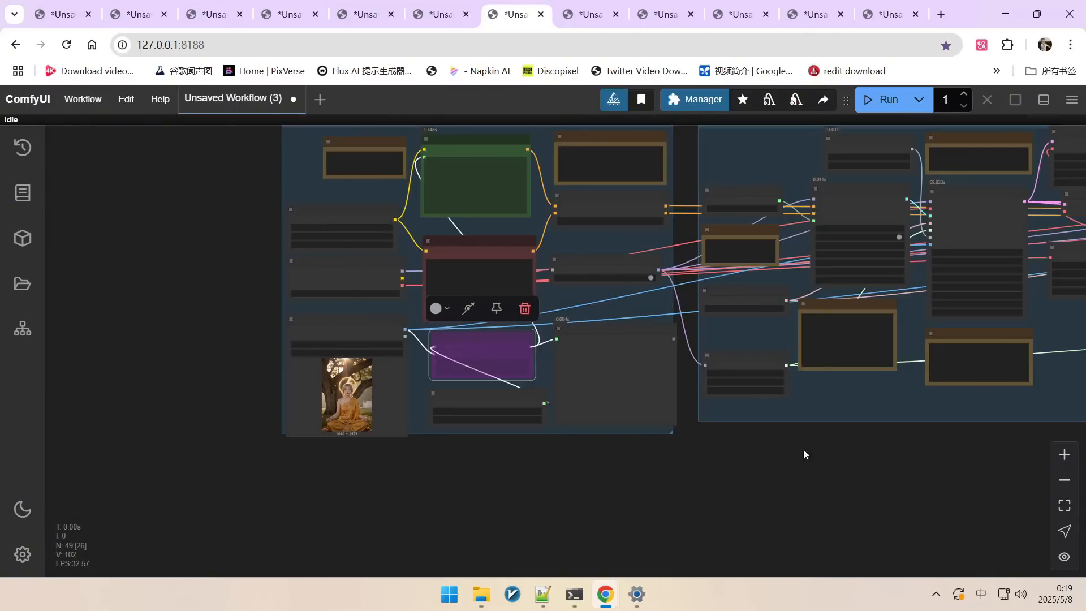
pyautogui.scroll(12, 327, 408)
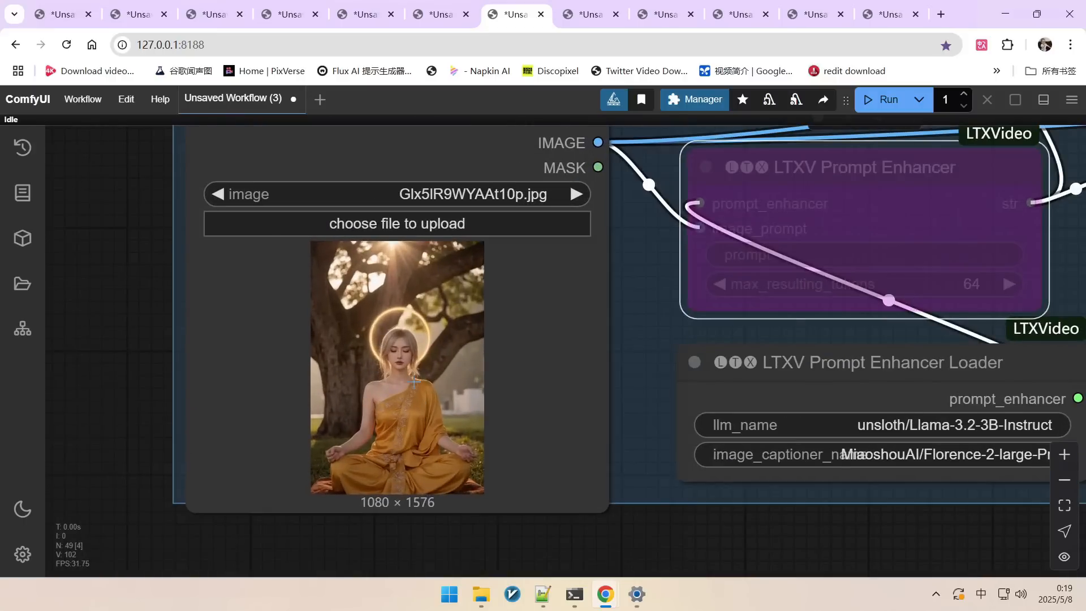
pyautogui.scroll(-3, 410, 396)
pyautogui.scroll(4, 410, 395)
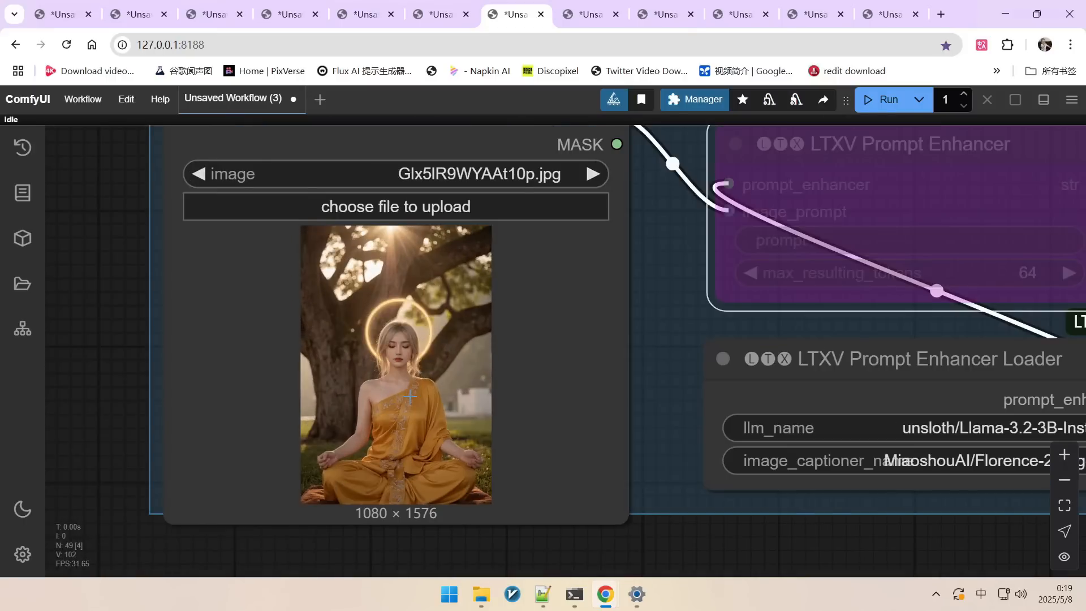
# Review the seventh workflow's generated video of the woman meditating under the tree.
pyautogui.scroll(-10, 429, 407)
pyautogui.moveTo(941, 476); pyautogui.dragTo(246, 415)
pyautogui.moveTo(878, 444); pyautogui.dragTo(522, 429)
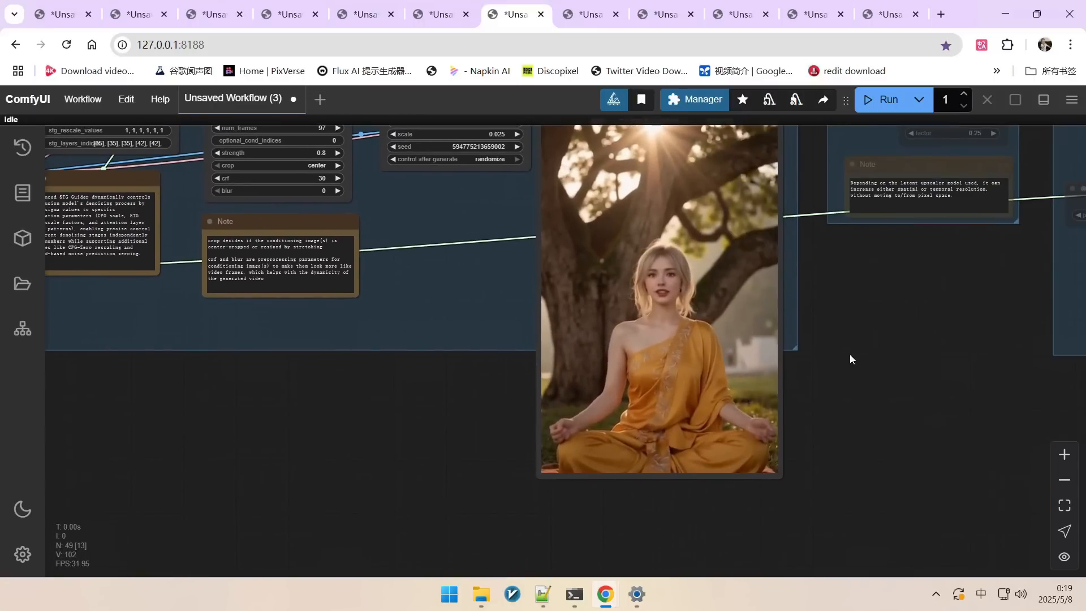
pyautogui.moveTo(850, 358); pyautogui.dragTo(851, 418)
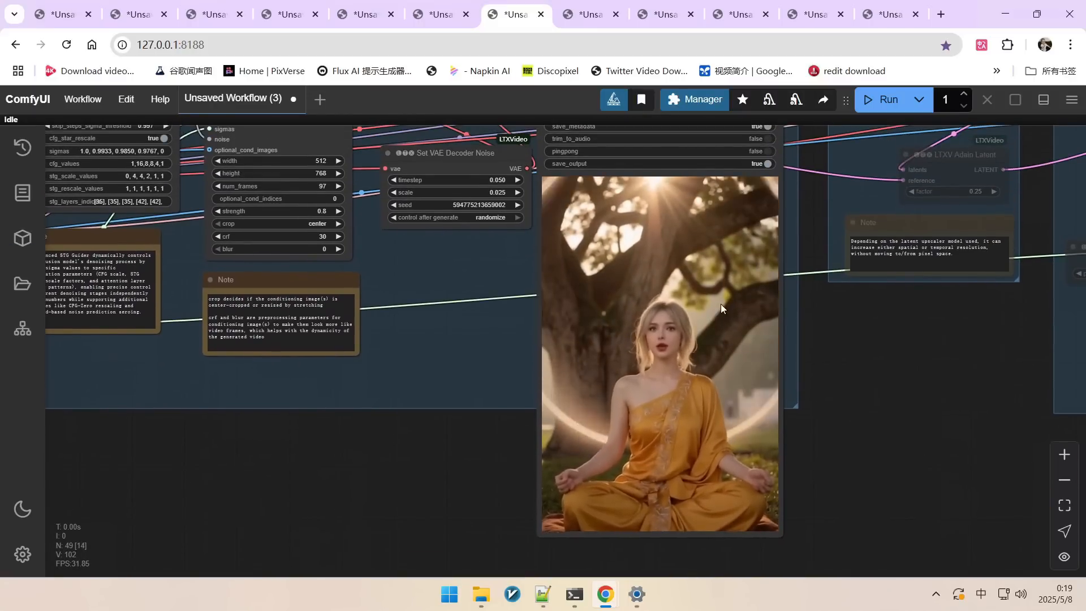
pyautogui.scroll(2, 863, 433)
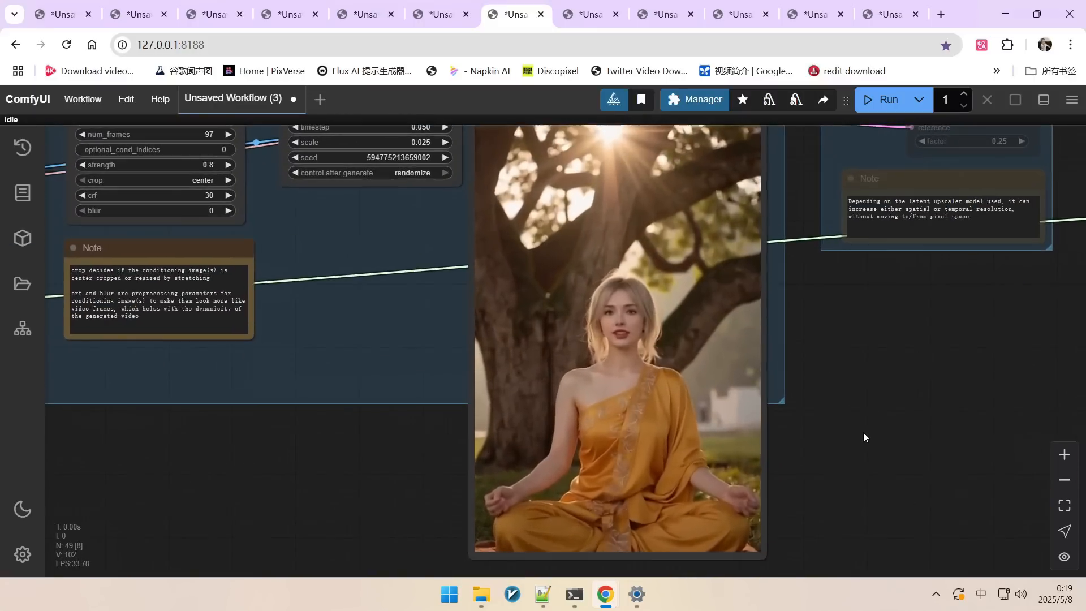
pyautogui.scroll(-2, 535, 456)
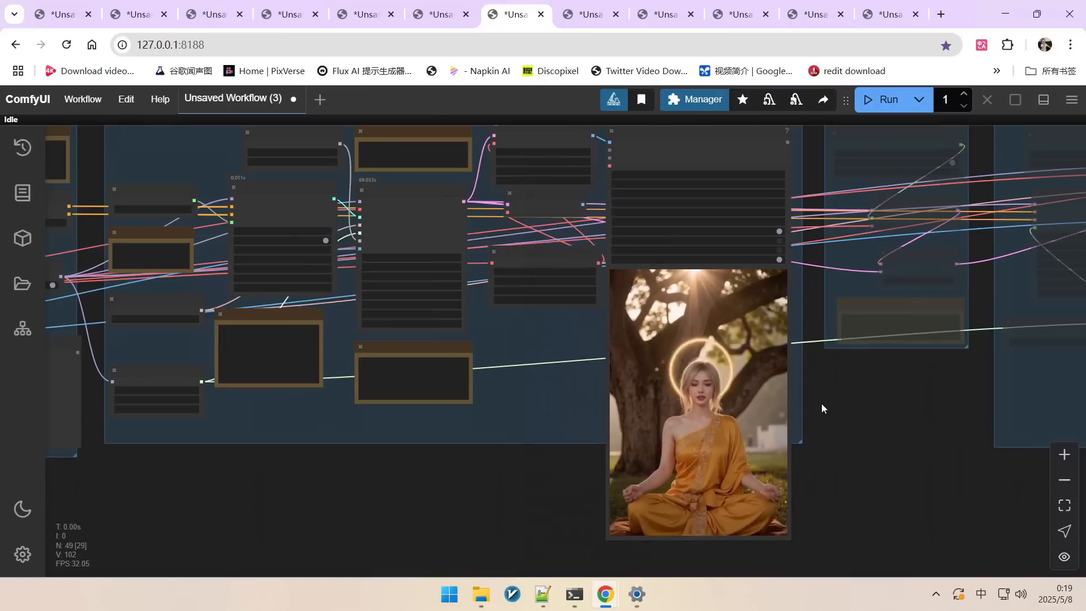
# Switch to the eighth workflow tab and inspect the source image of the woman at the café table beside the bypassed LTXV Prompt Enhancer.
pyautogui.click(588, 16)
pyautogui.scroll(-3, 754, 441)
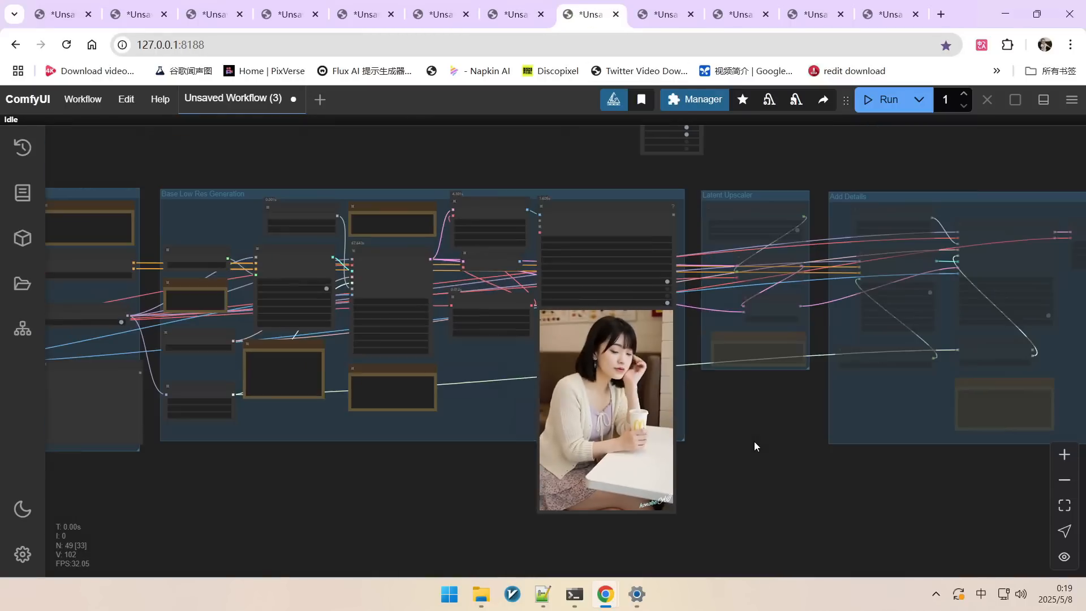
pyautogui.scroll(15, 362, 351)
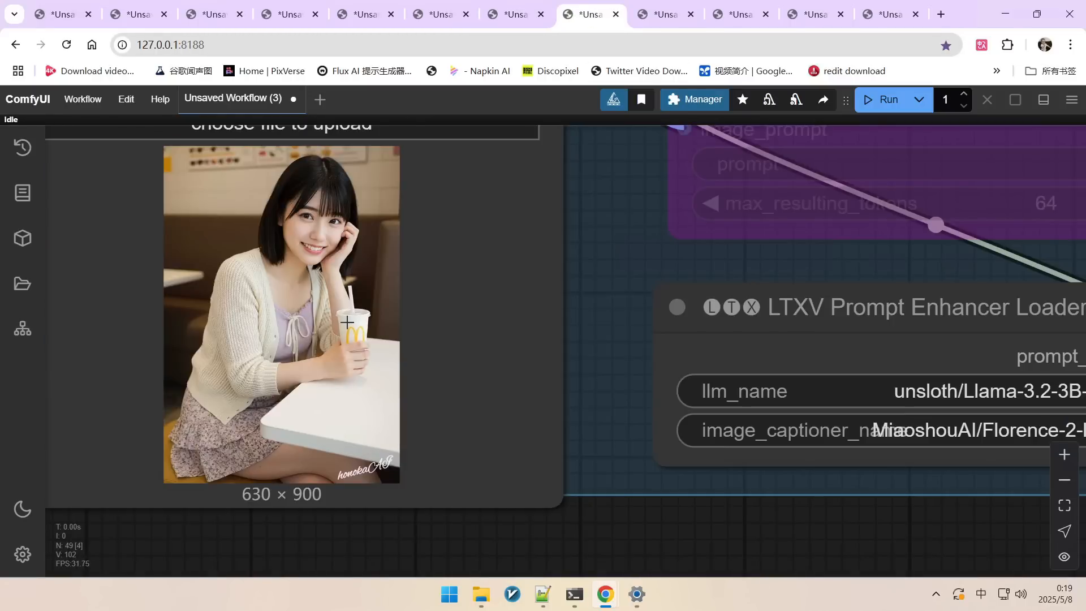
pyautogui.scroll(-9, 347, 322)
# Review the eighth workflow's generated video of the woman holding a drink cup at the table.
pyautogui.moveTo(566, 427); pyautogui.dragTo(13, 430)
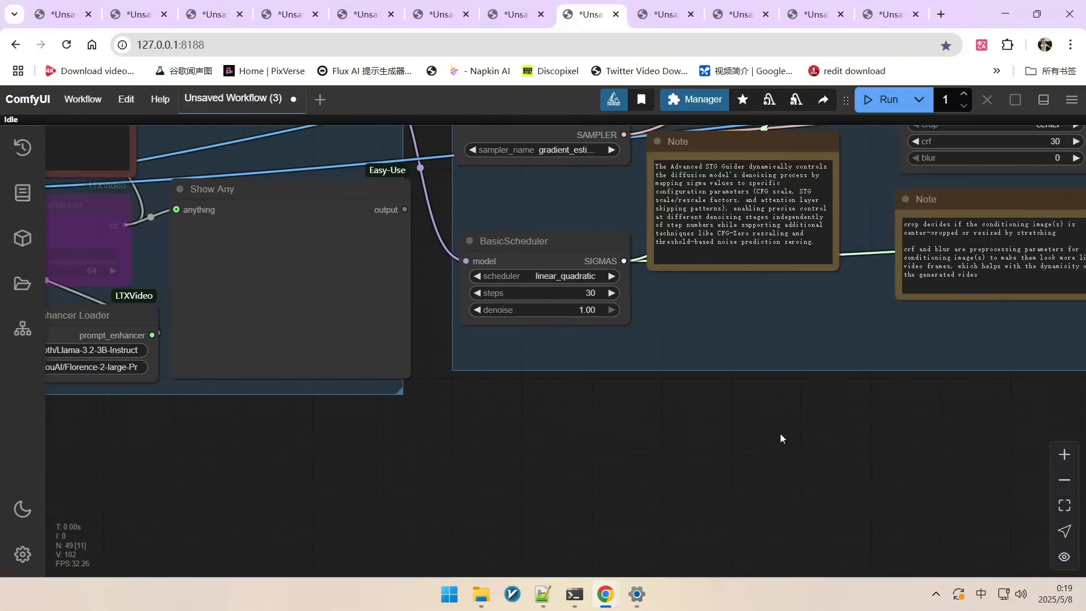
pyautogui.moveTo(780, 434); pyautogui.dragTo(175, 400)
pyautogui.scroll(-2, 430, 390)
pyautogui.moveTo(480, 419); pyautogui.dragTo(412, 489)
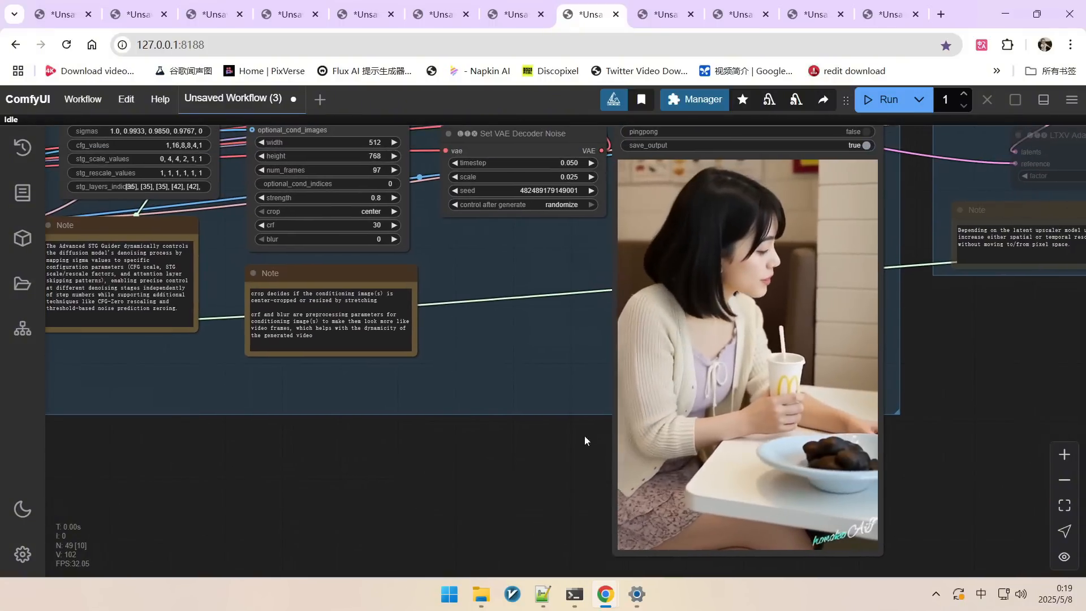
pyautogui.scroll(-1, 786, 432)
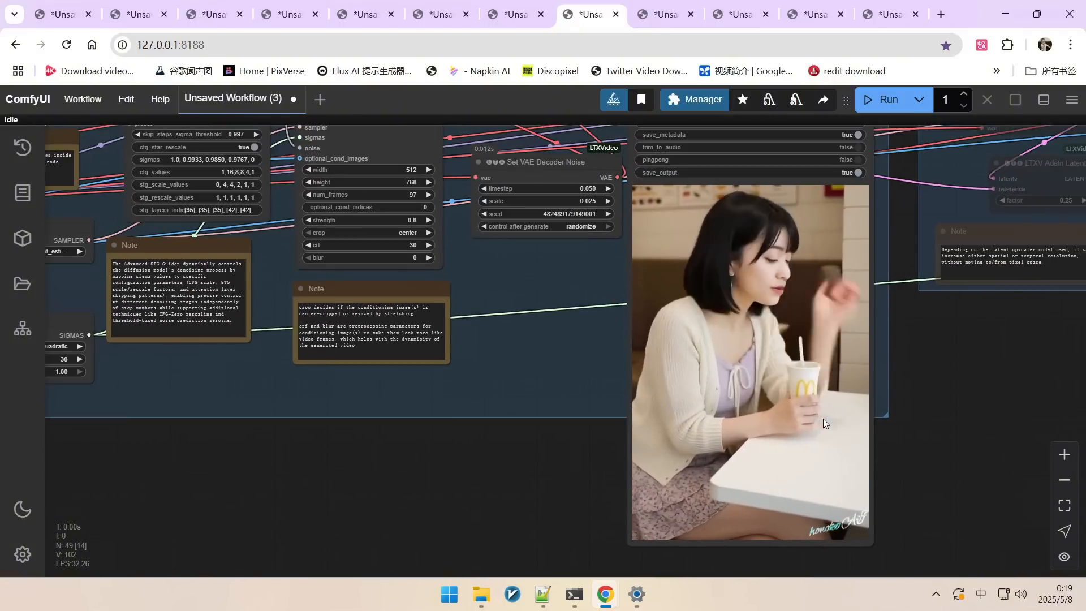
pyautogui.scroll(-2, 826, 413)
# Switch to the ninth workflow tab and compare the source image of the woman in the white dress with its generated video.
pyautogui.hotkey('ctrl', 'Tab')
pyautogui.scroll(6, 272, 314)
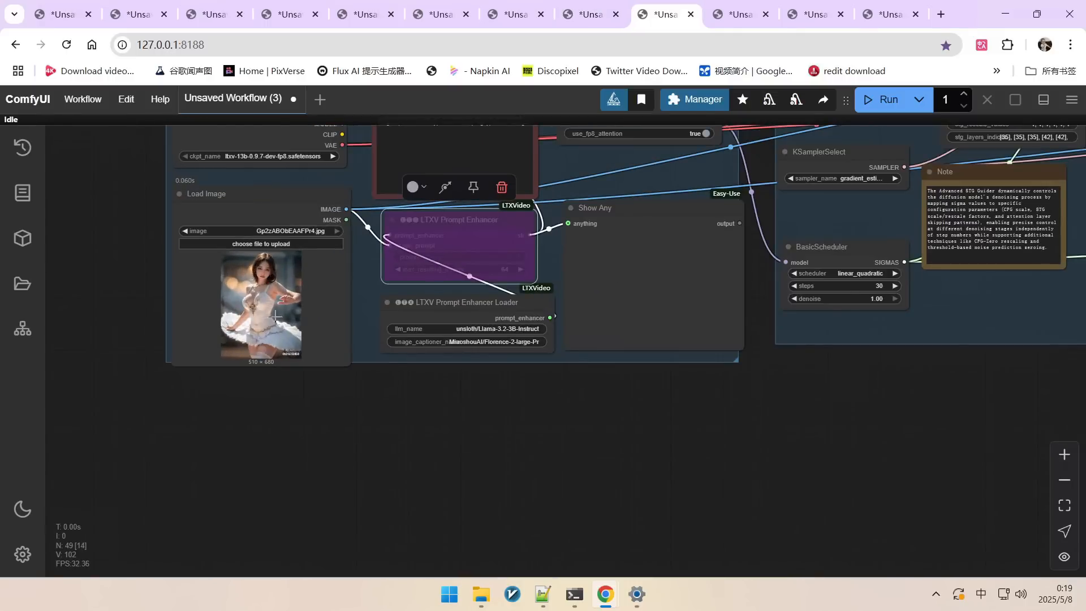
pyautogui.moveTo(645, 432); pyautogui.dragTo(338, 443)
pyautogui.scroll(-5, 644, 431)
pyautogui.moveTo(644, 431); pyautogui.dragTo(305, 436)
pyautogui.scroll(4, 837, 365)
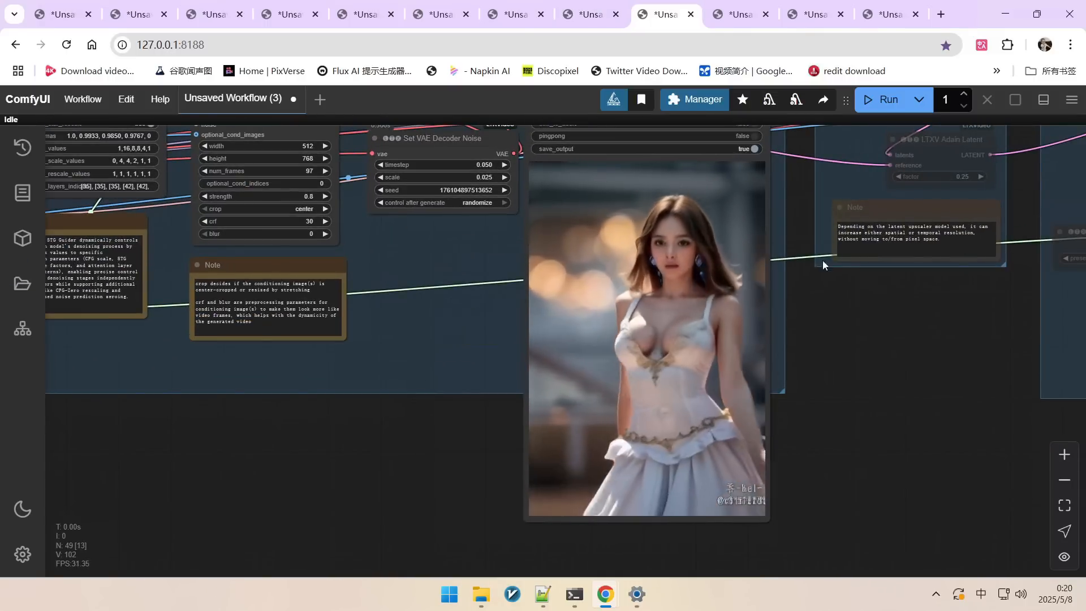
# Switch to the tenth workflow tab and inspect the source image of the woman in the orange outfit and the bypassed LTXV Prompt Enhancer.
pyautogui.click(738, 14)
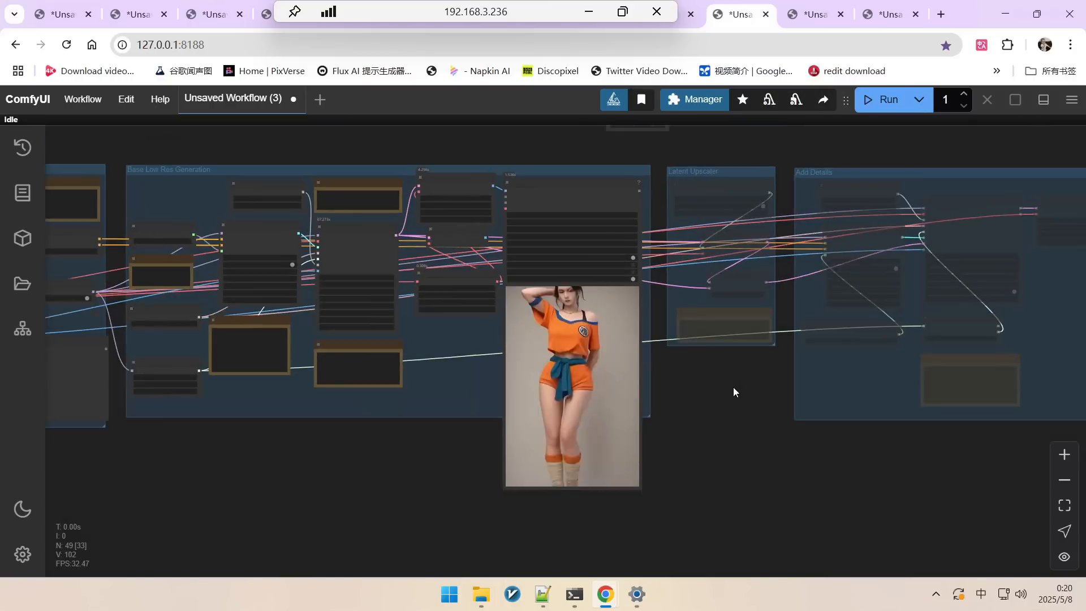
pyautogui.scroll(-4, 733, 388)
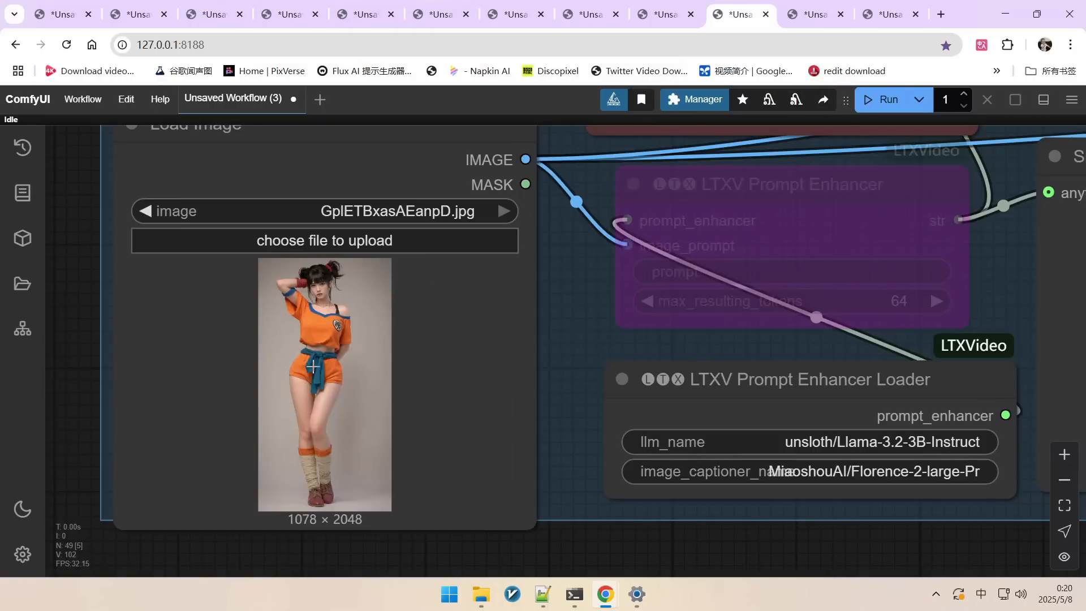
pyautogui.scroll(-8, 358, 336)
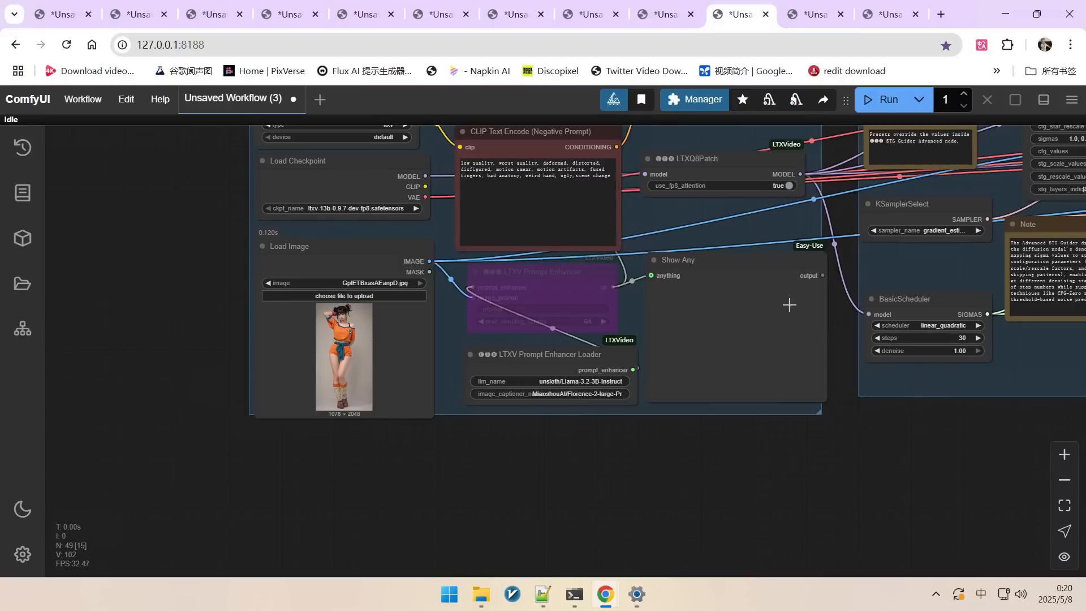
# Review the tenth workflow's generated video of the woman in the orange outfit against its source image.
pyautogui.moveTo(871, 436); pyautogui.dragTo(486, 543)
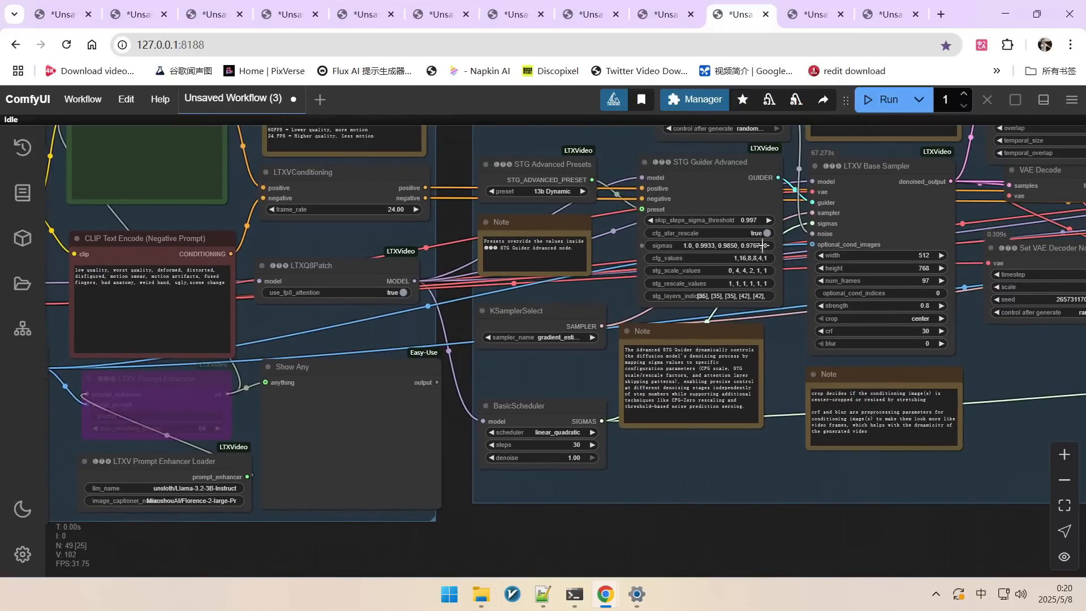
pyautogui.scroll(-10, 928, 273)
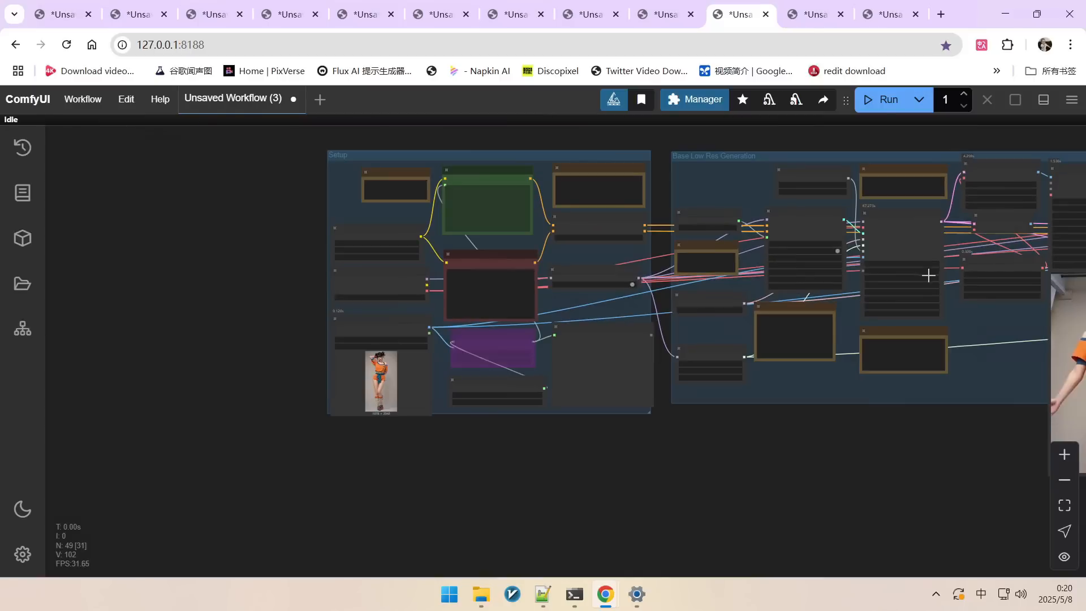
pyautogui.scroll(8, 670, 366)
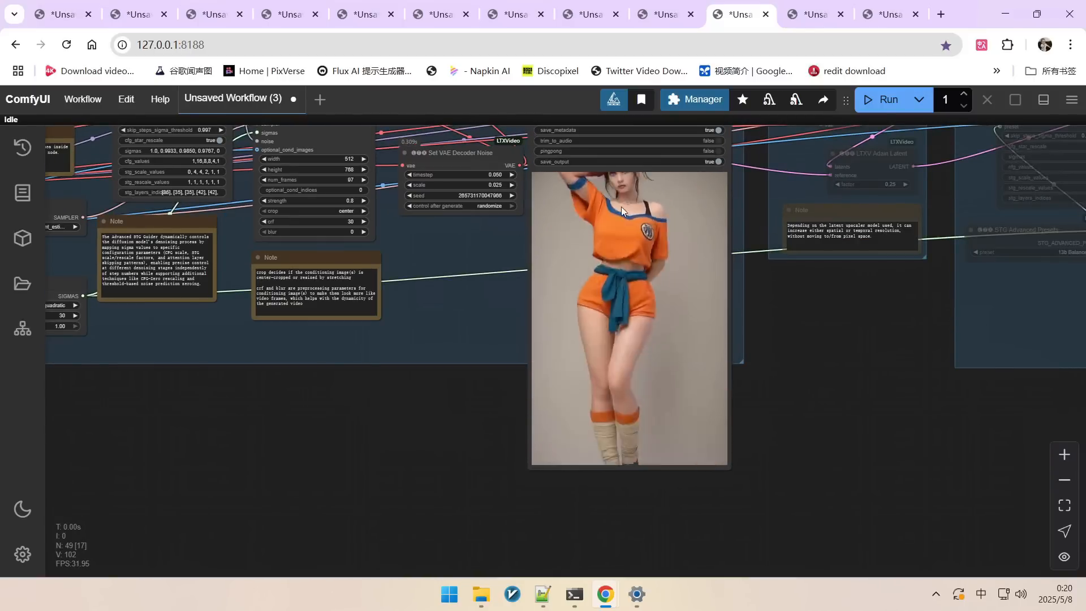
pyautogui.scroll(-3, 633, 225)
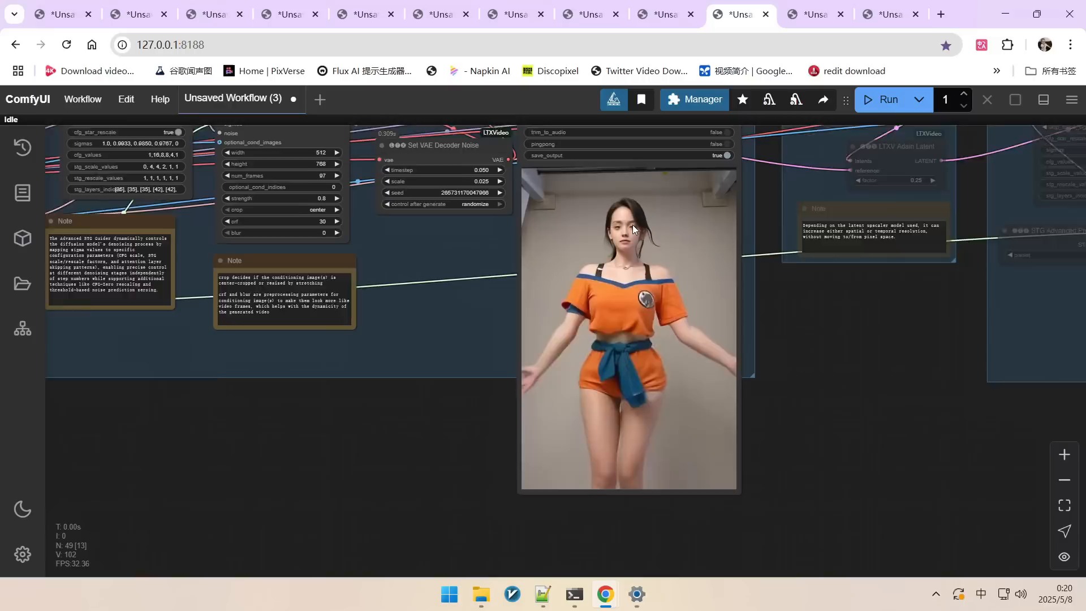
pyautogui.scroll(-4, 656, 214)
pyautogui.moveTo(425, 356); pyautogui.dragTo(494, 395)
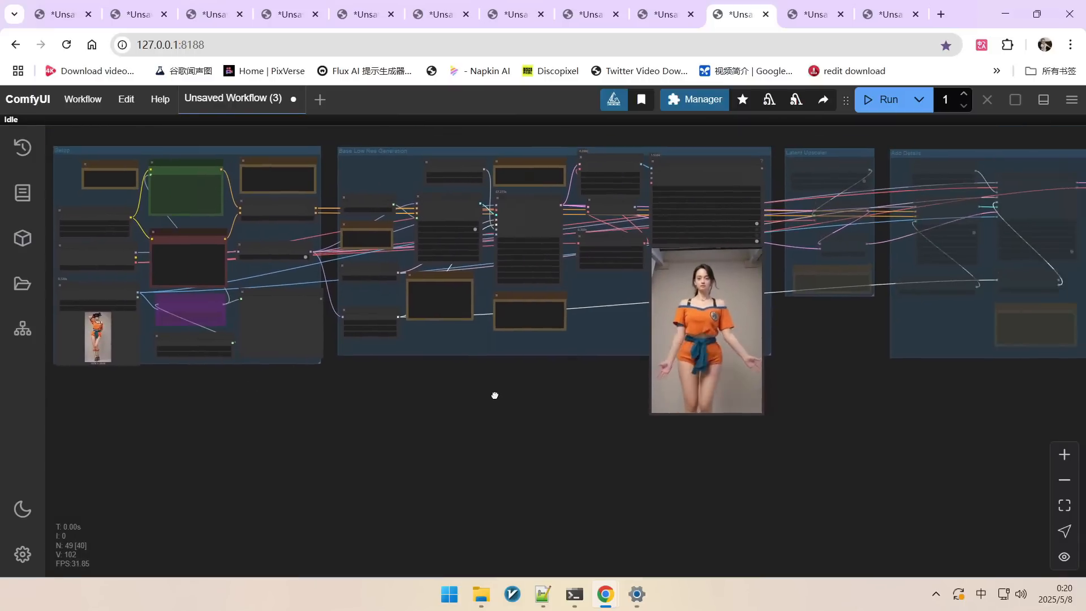
# Switch to the eleventh workflow tab and compare the source image of the girl using a phone on the train with its generated video.
pyautogui.click(814, 15)
pyautogui.moveTo(467, 431); pyautogui.dragTo(693, 433)
pyautogui.scroll(1, 255, 362)
pyautogui.scroll(10, 255, 362)
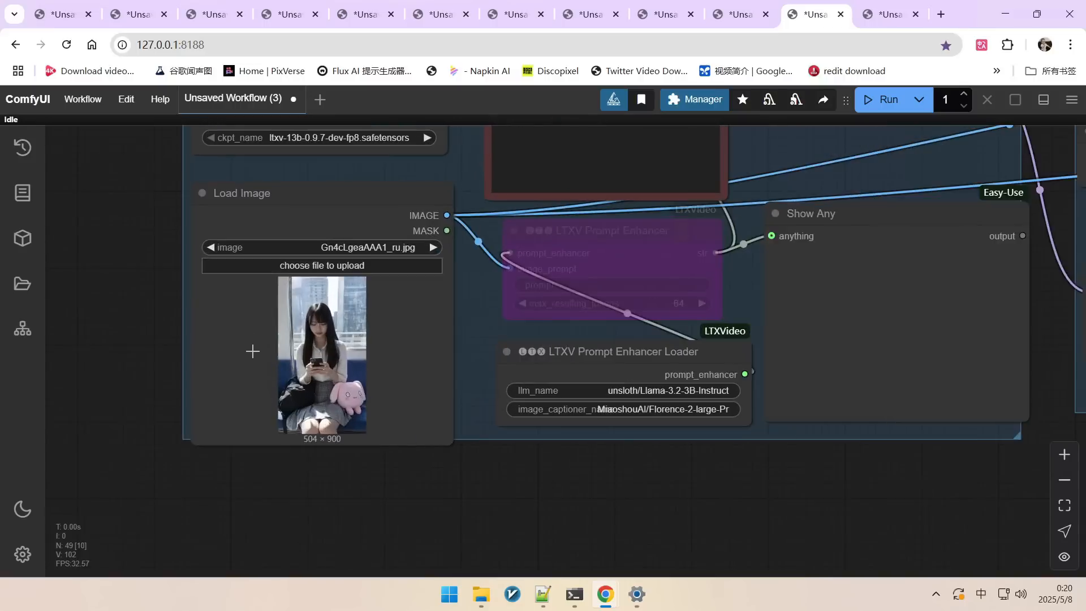
pyautogui.scroll(-9, 348, 373)
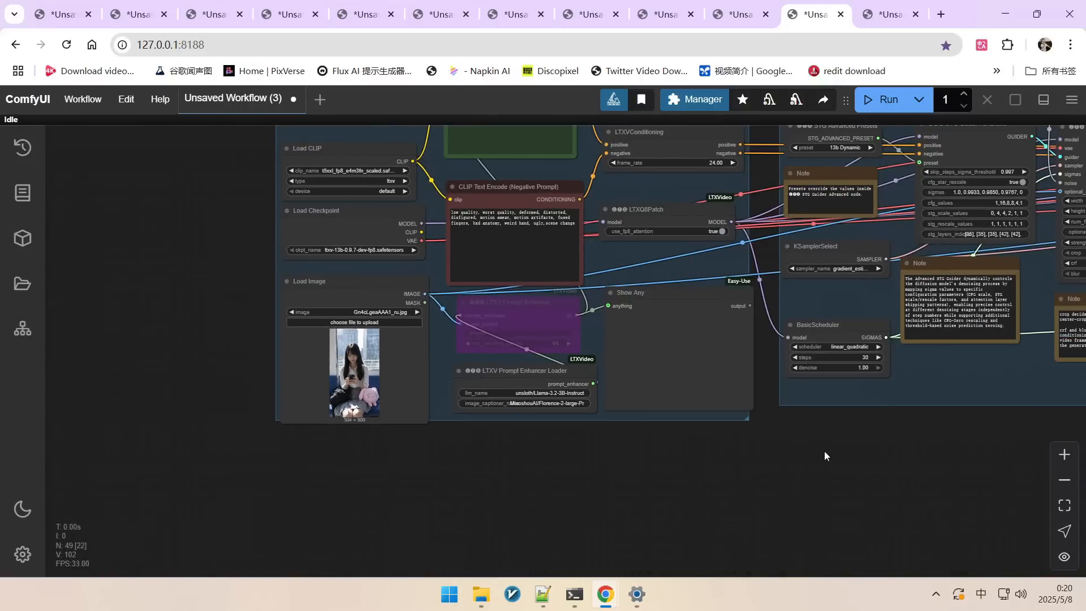
pyautogui.moveTo(824, 451); pyautogui.dragTo(46, 378)
pyautogui.scroll(8, 635, 305)
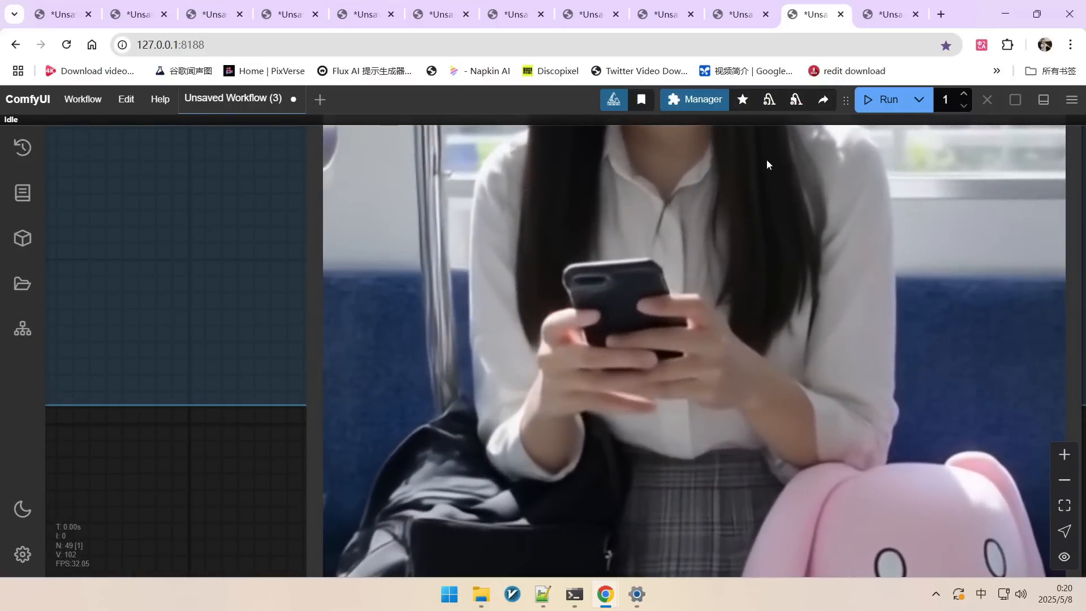
# Switch to the twelfth workflow tab and inspect the long-haired woman's portrait source image and the bypassed LTXV Prompt Enhancer.
pyautogui.click(888, 14)
pyautogui.scroll(8, 492, 409)
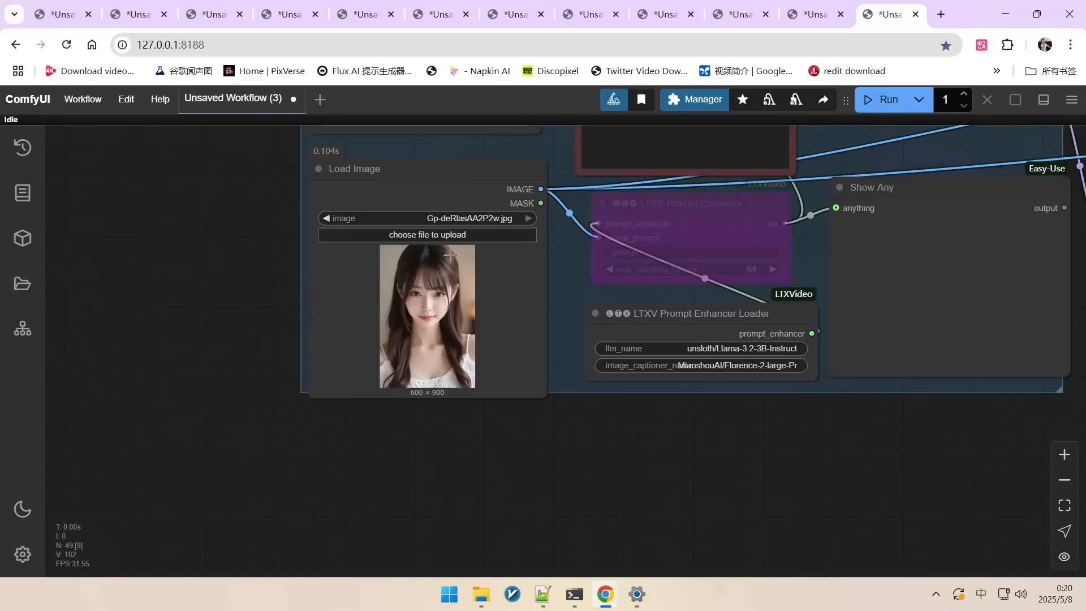
pyautogui.scroll(-3, 445, 336)
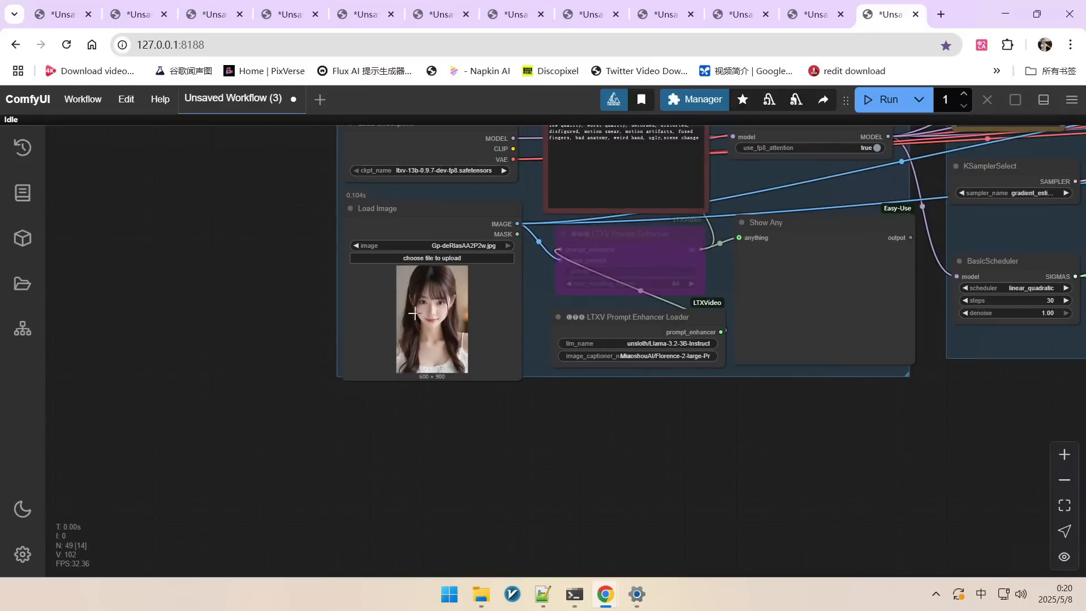
# Review the twelfth workflow's generated video of the long-haired woman and its overall node layout.
pyautogui.moveTo(844, 420); pyautogui.dragTo(267, 444)
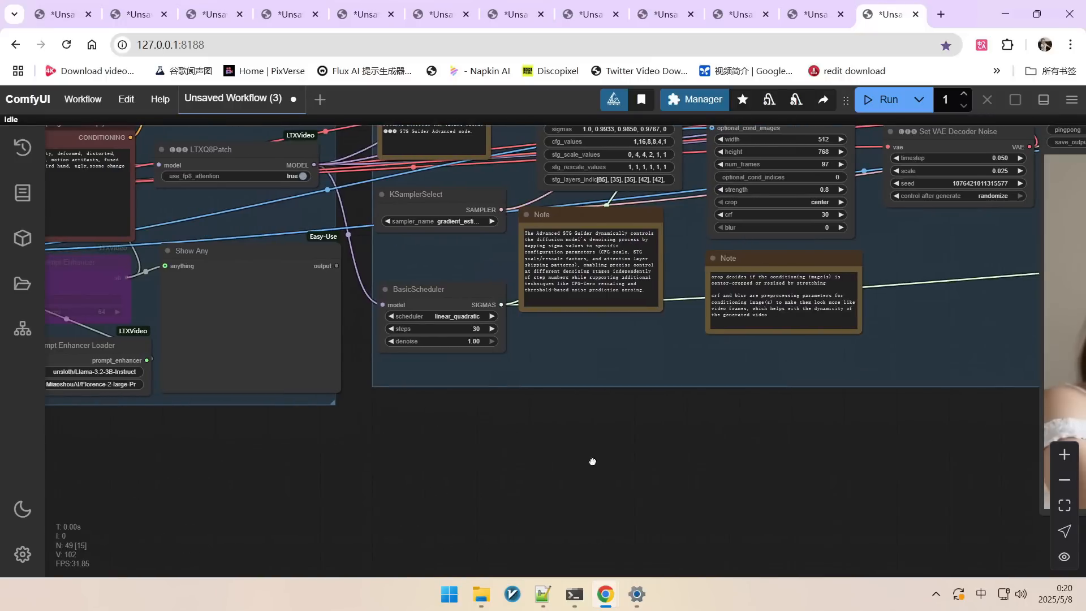
pyautogui.moveTo(702, 454); pyautogui.dragTo(139, 432)
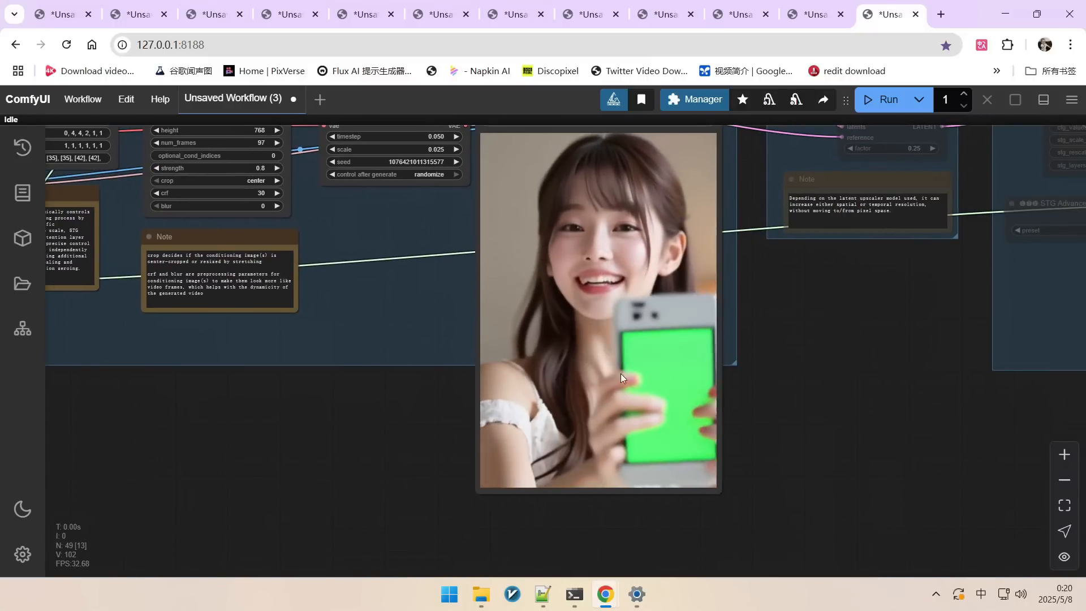
pyautogui.scroll(-10, 656, 324)
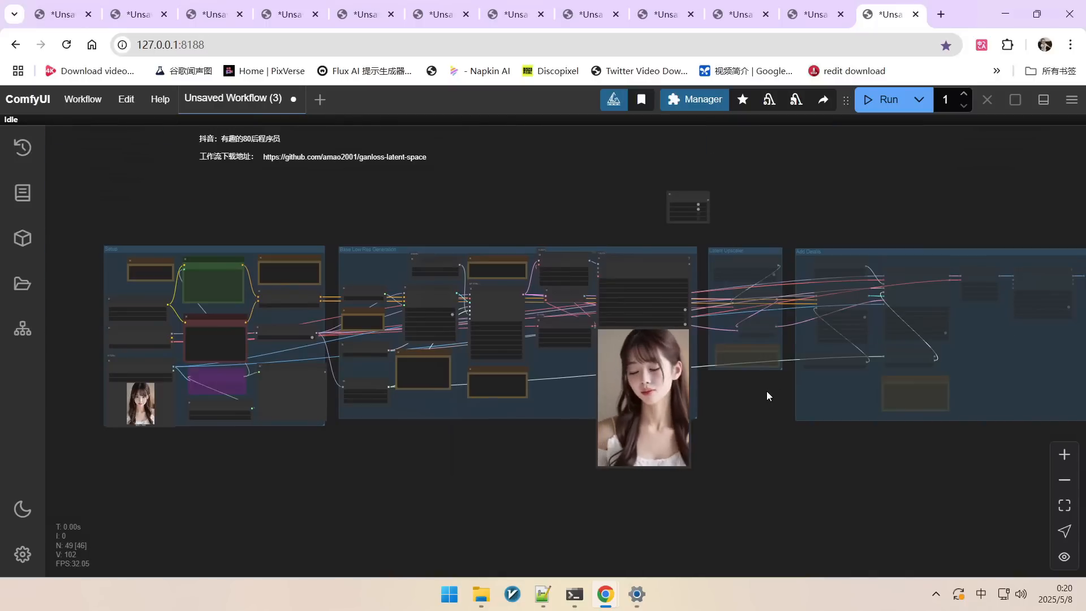
pyautogui.moveTo(742, 412); pyautogui.dragTo(679, 403)
pyautogui.scroll(3, 725, 401)
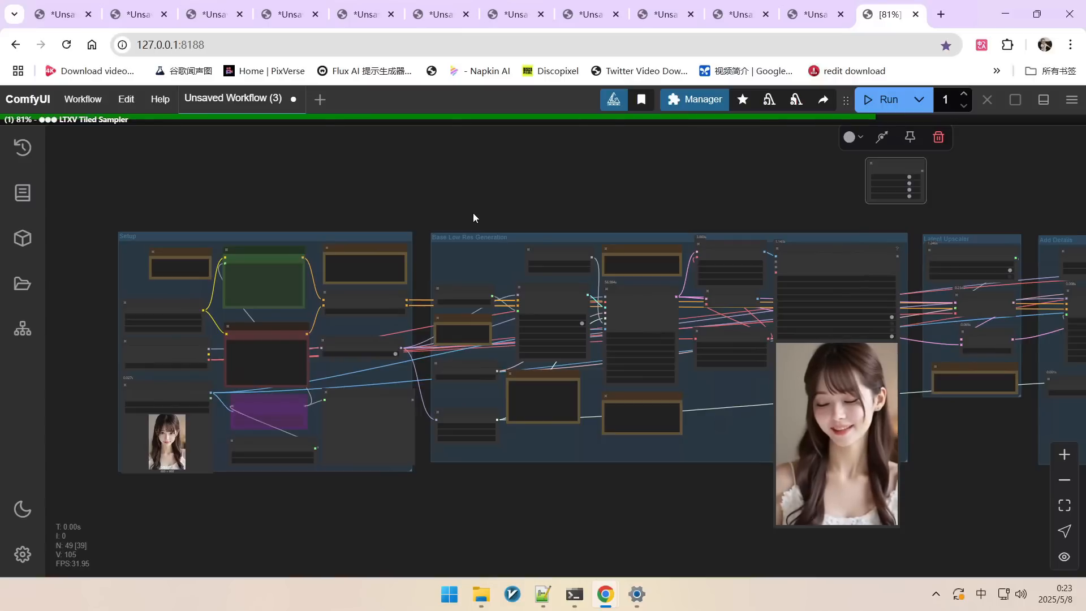